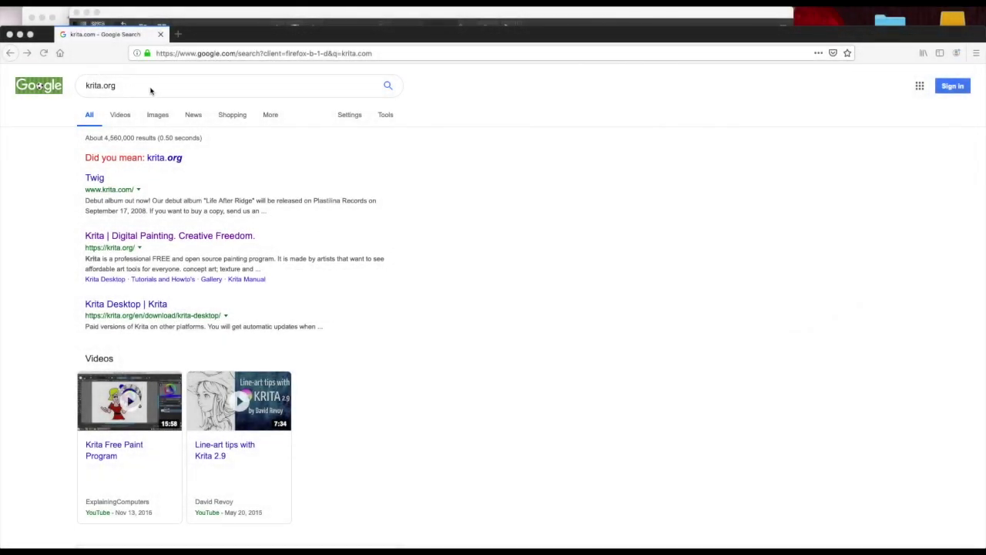
Step: Open the official Krita site from the Google results and go to its Download page
left_click(112, 100)
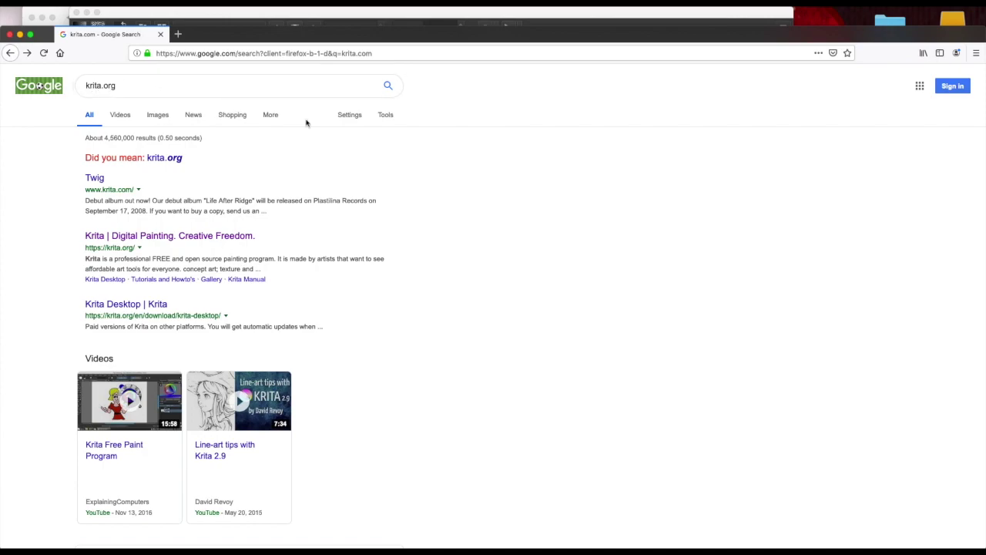
scroll(392, 247, "down", 1)
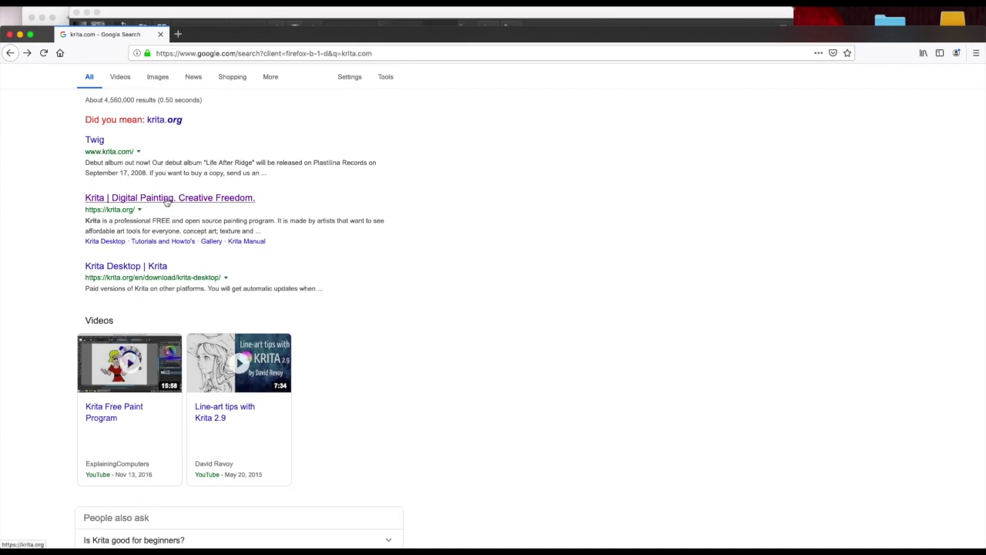
left_click(167, 200)
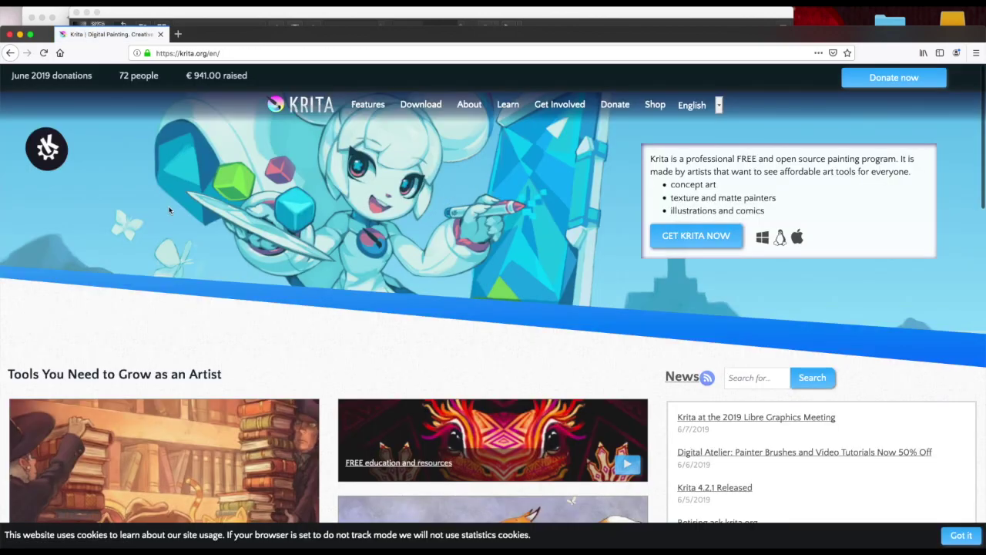
left_click(422, 105)
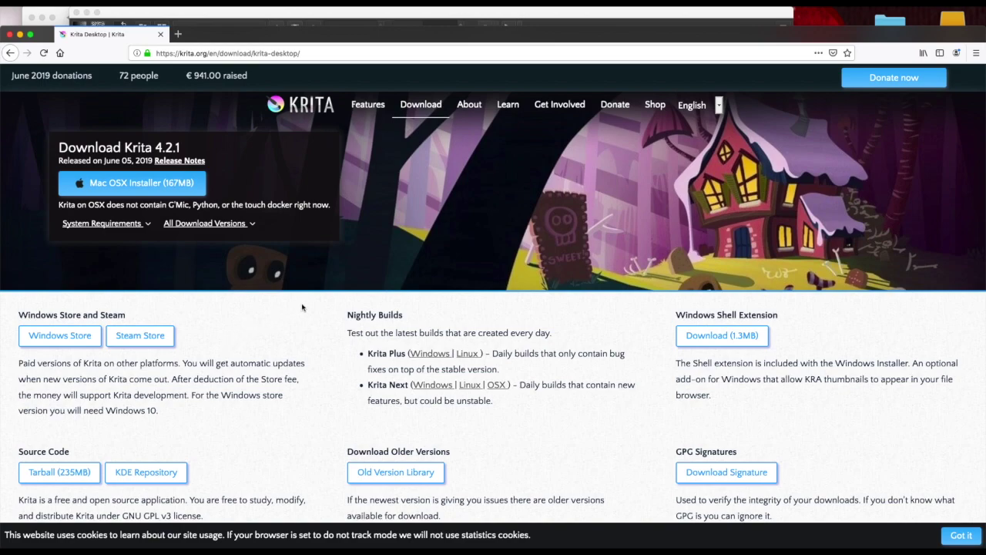
scroll(302, 308, "down", 3)
scroll(302, 307, "up", 3)
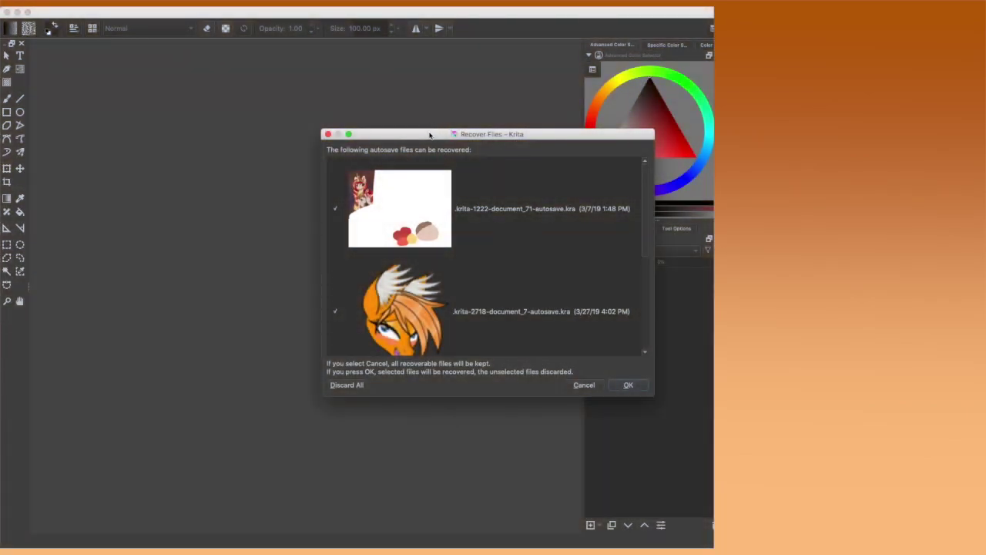
Step: Cancel the autosave recovery prompt, keeping both .kra files, and close the Krita welcome screen
left_click_drag(431, 131, 265, 128)
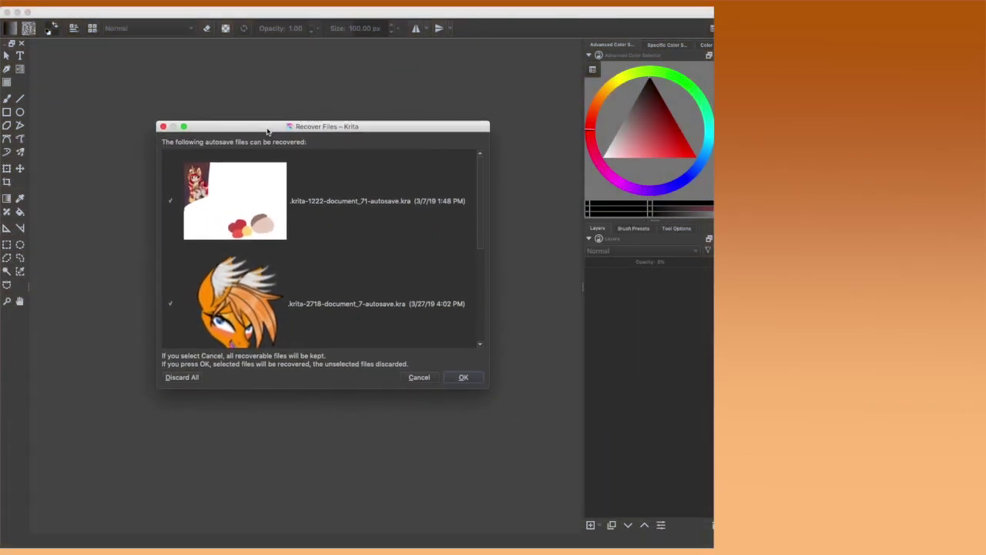
left_click_drag(257, 127, 266, 125)
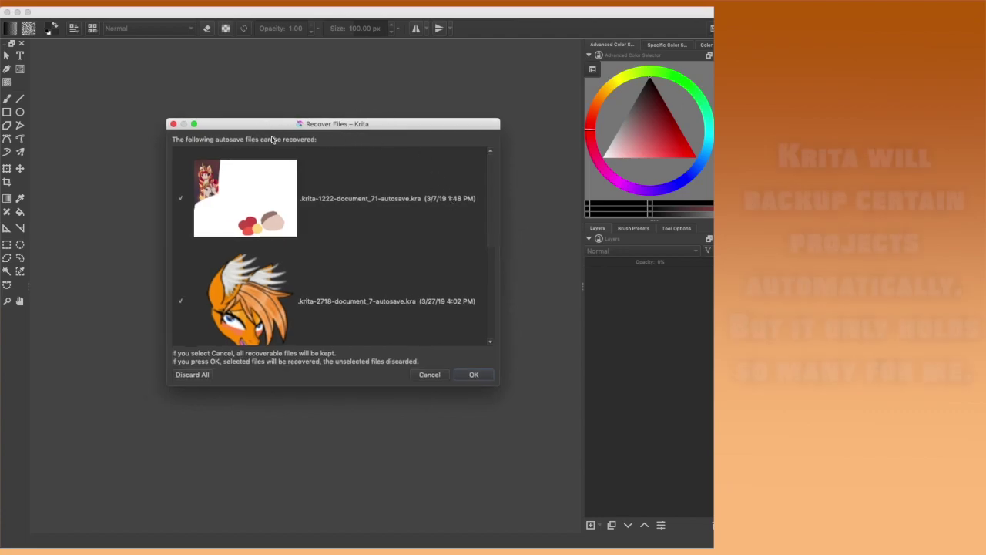
left_click_drag(492, 181, 480, 165)
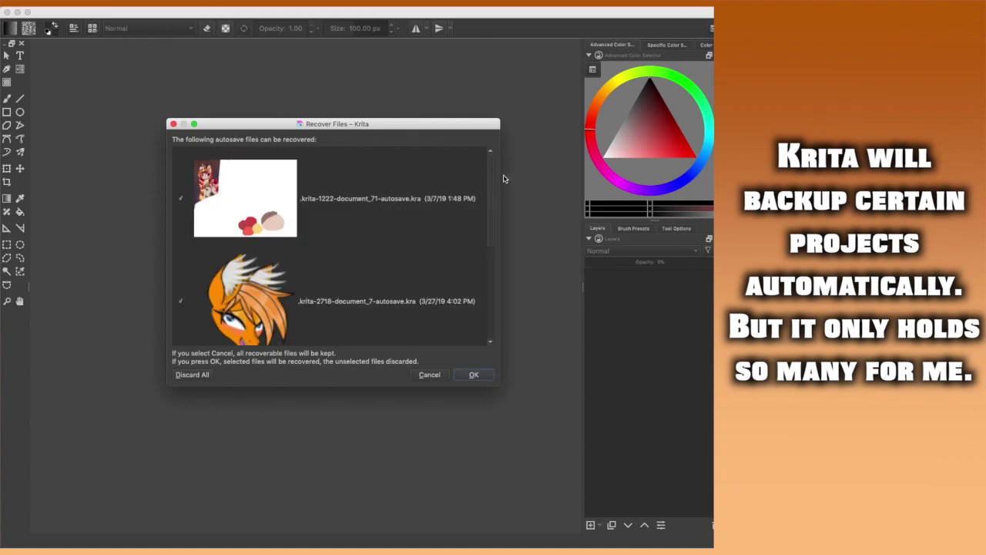
mouse_move(494, 205)
left_mouse_down()
mouse_move(491, 290)
mouse_move(489, 214)
left_mouse_up()
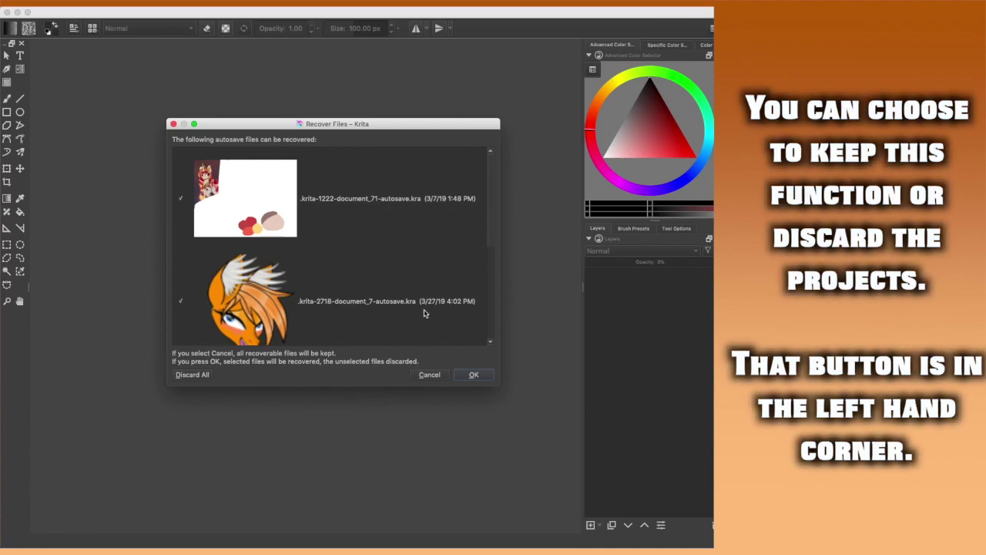
left_click(428, 376)
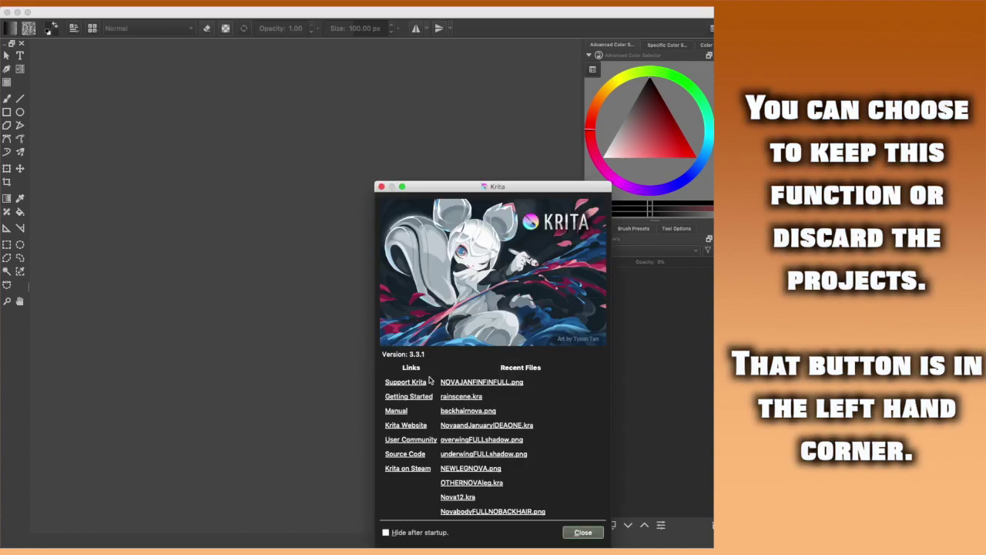
left_click_drag(436, 191, 294, 102)
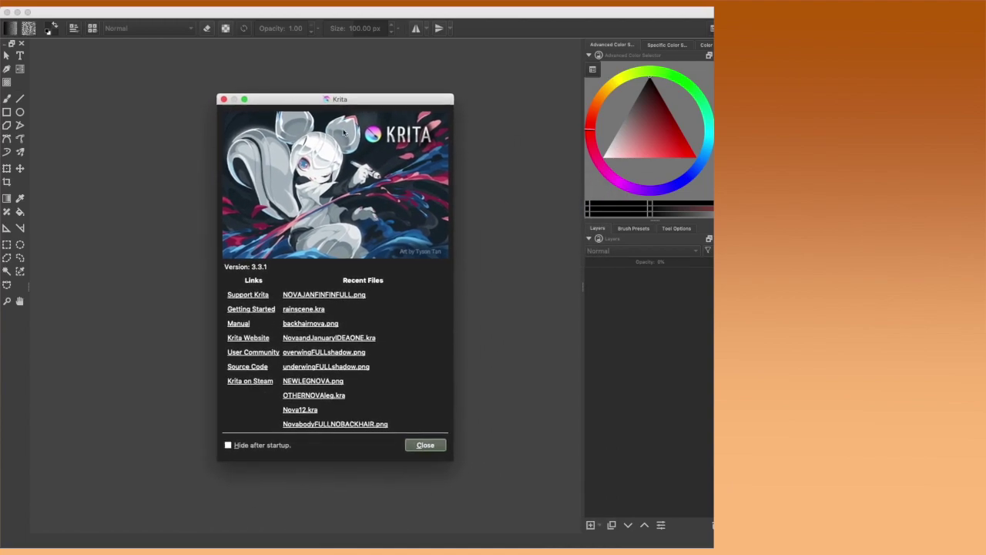
left_click(423, 447)
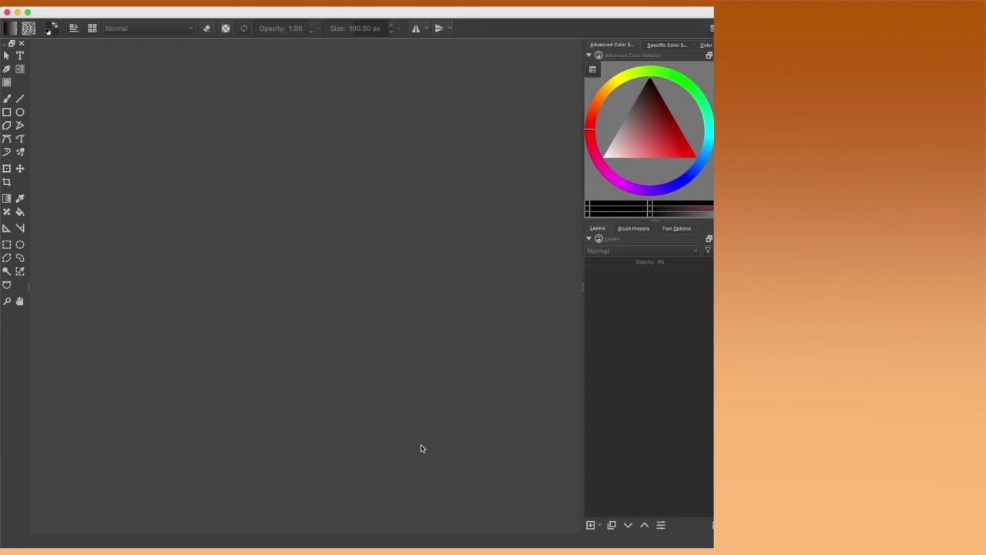
Step: Create a custom RGB document named 'TEST 1', 2600 × 2200 px at 300 ppi
left_click(60, 6)
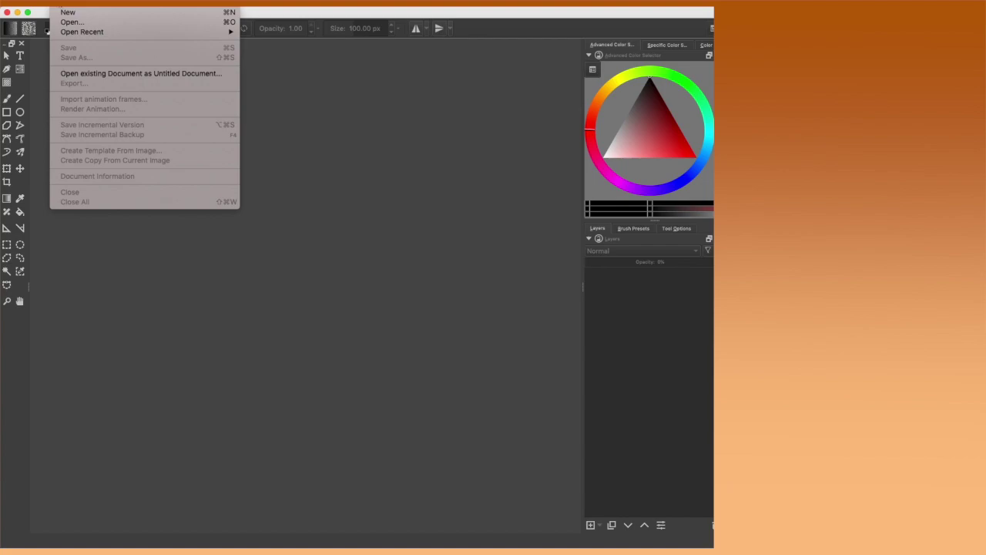
left_click(86, 14)
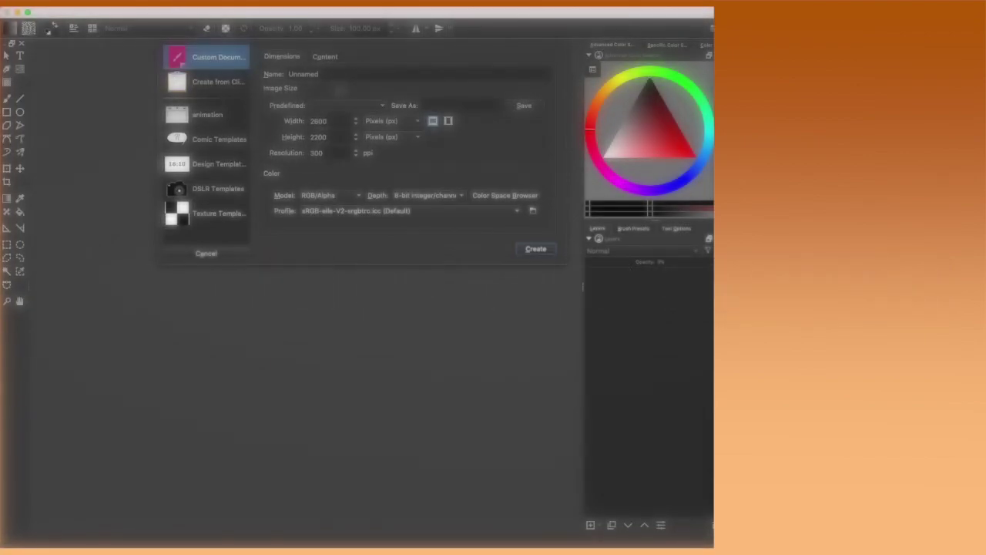
left_click_drag(336, 74, 282, 76)
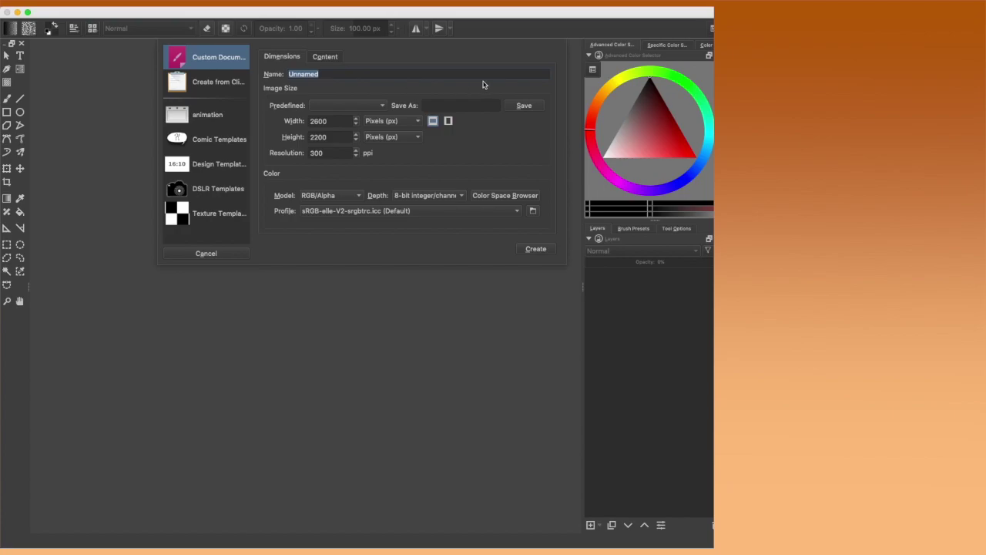
type("TEST 1")
double_click(335, 118)
type("2800")
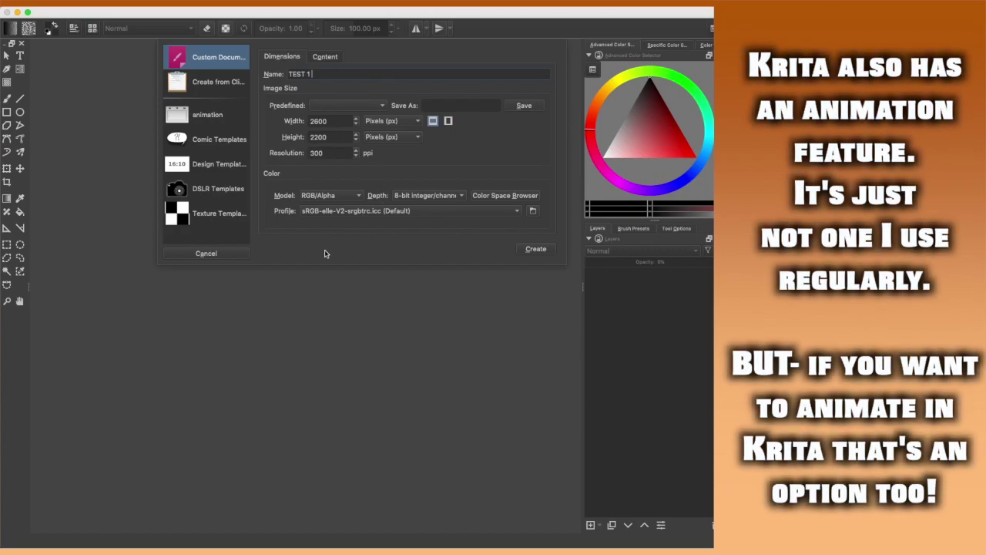
left_click(221, 87)
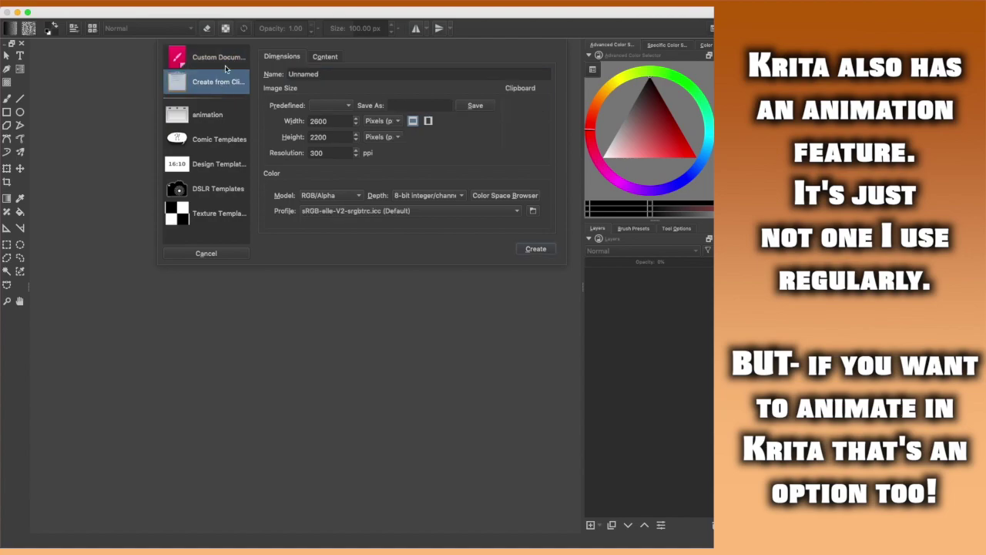
left_click(228, 60)
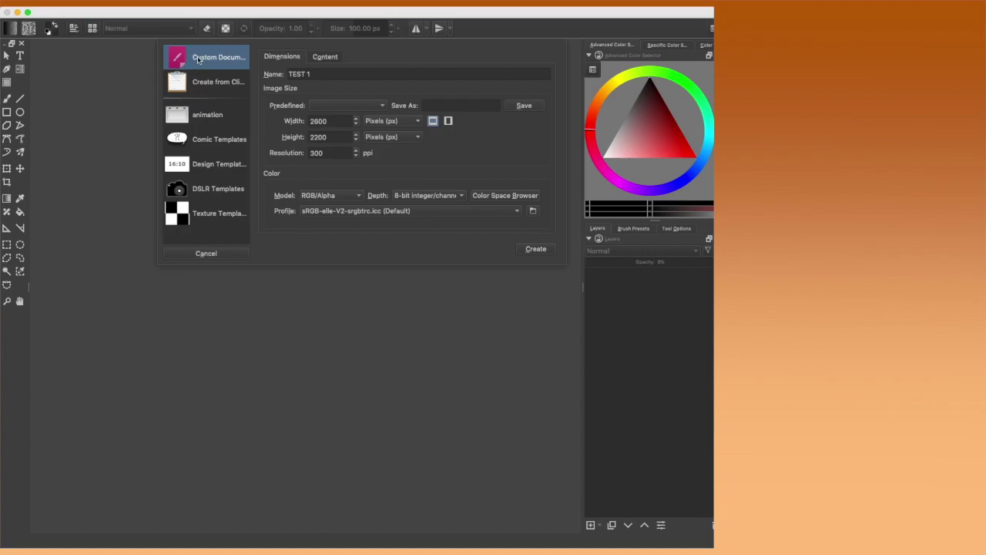
left_click(536, 250)
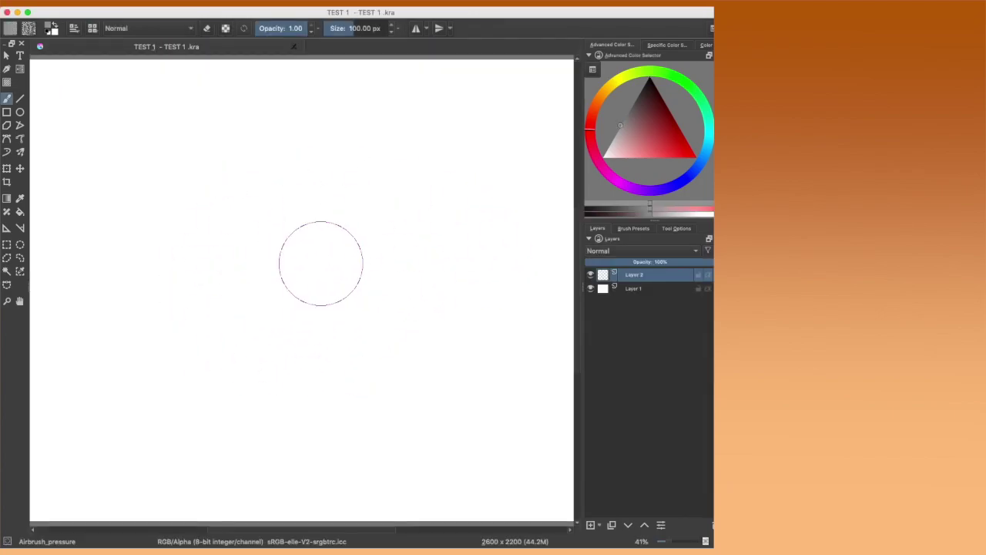
left_click(20, 301)
key("minus")
key("minus")
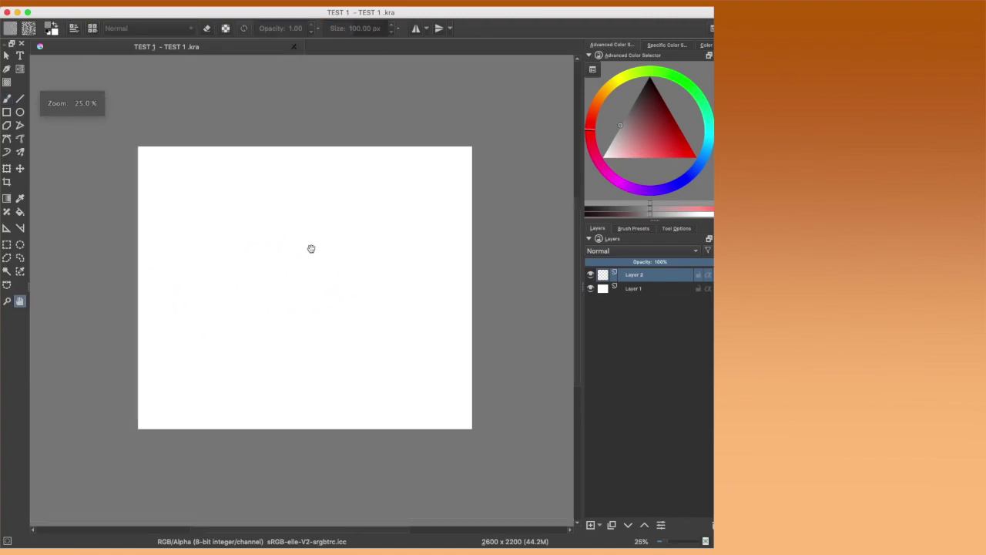
left_click(638, 288)
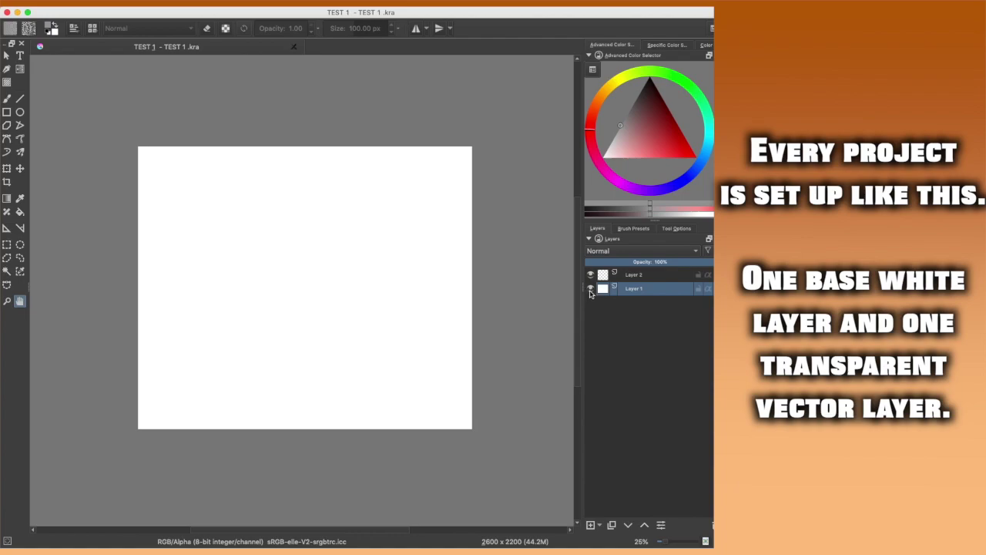
left_click(639, 278)
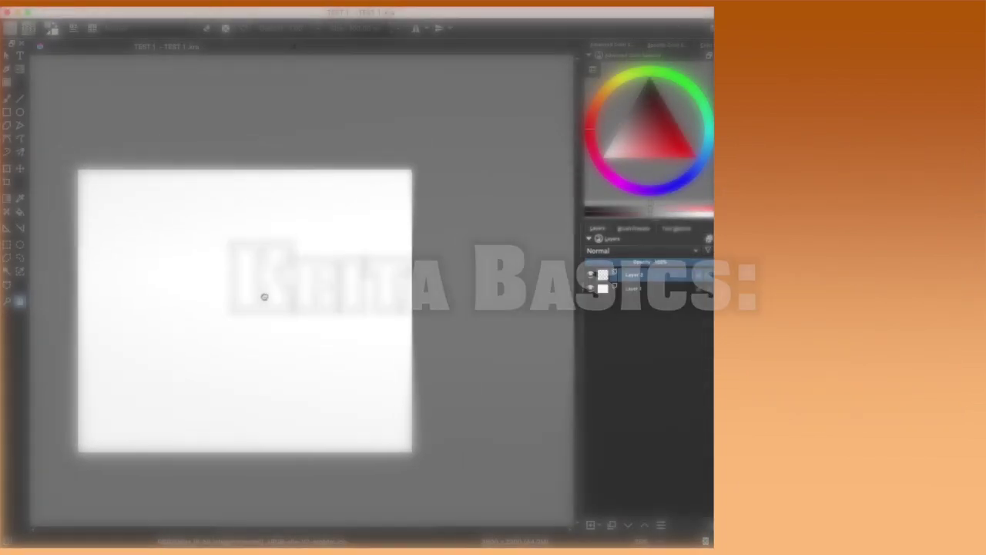
left_click_drag(265, 293, 302, 253)
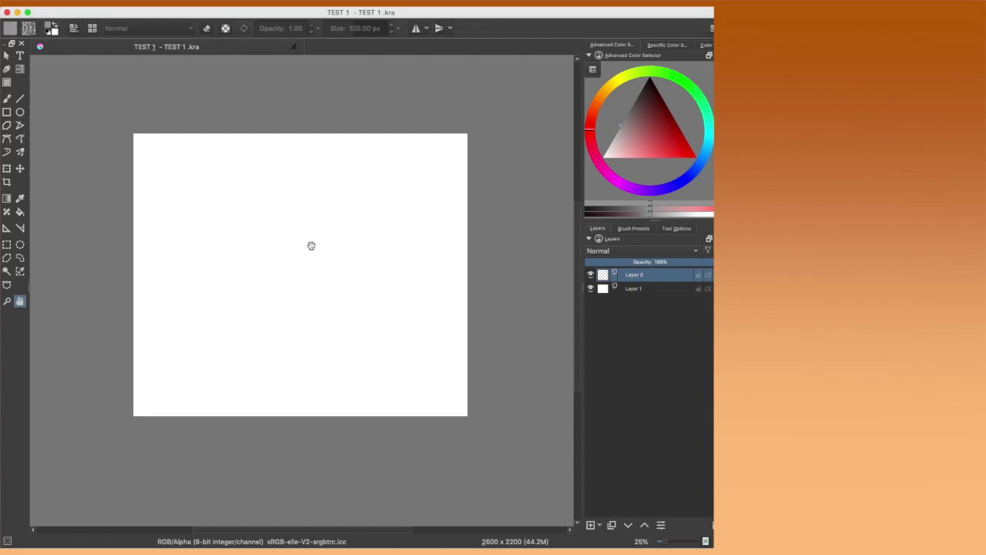
mouse_move(359, 216)
left_mouse_down()
mouse_move(291, 267)
mouse_move(450, 306)
mouse_move(306, 220)
mouse_move(352, 232)
left_mouse_up()
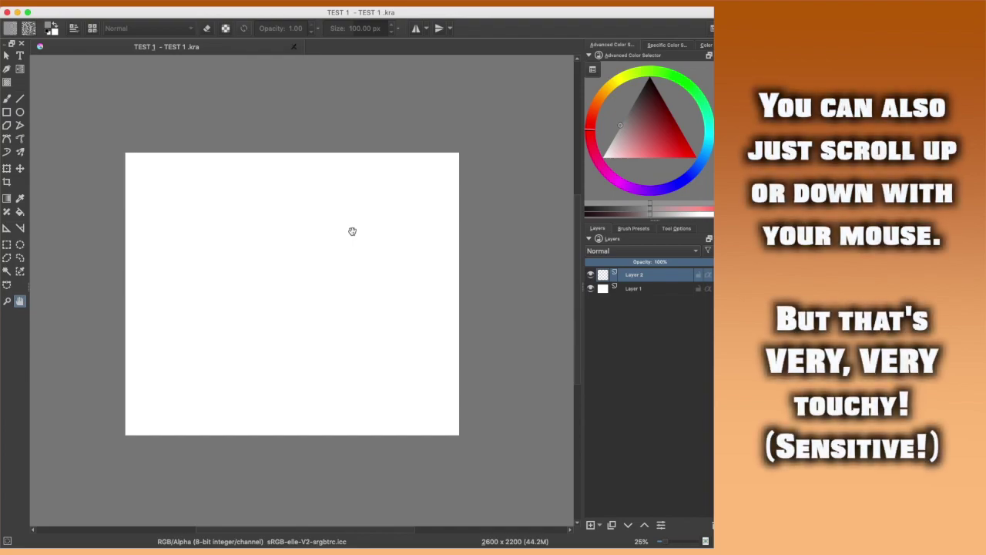
scroll(352, 231, "up", 1)
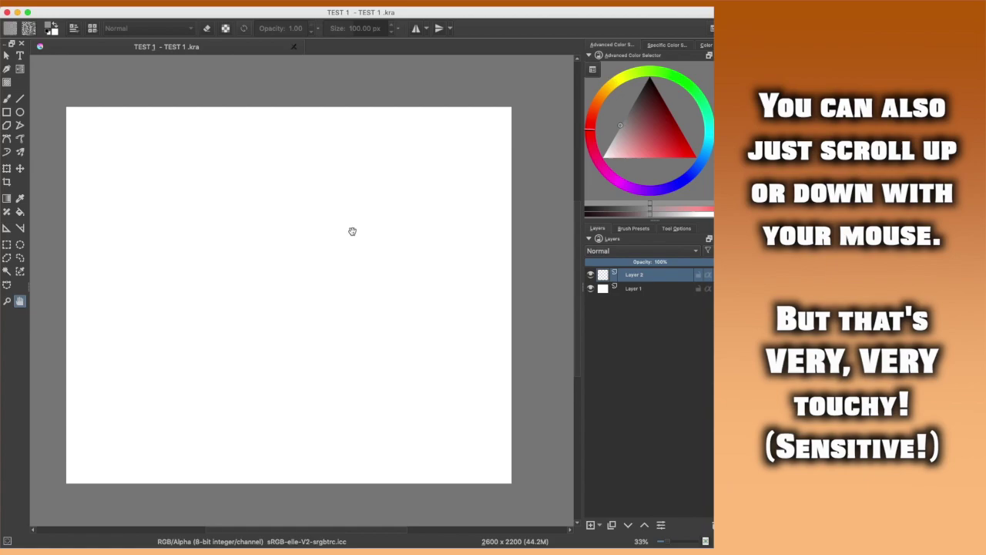
scroll(352, 231, "down", 1)
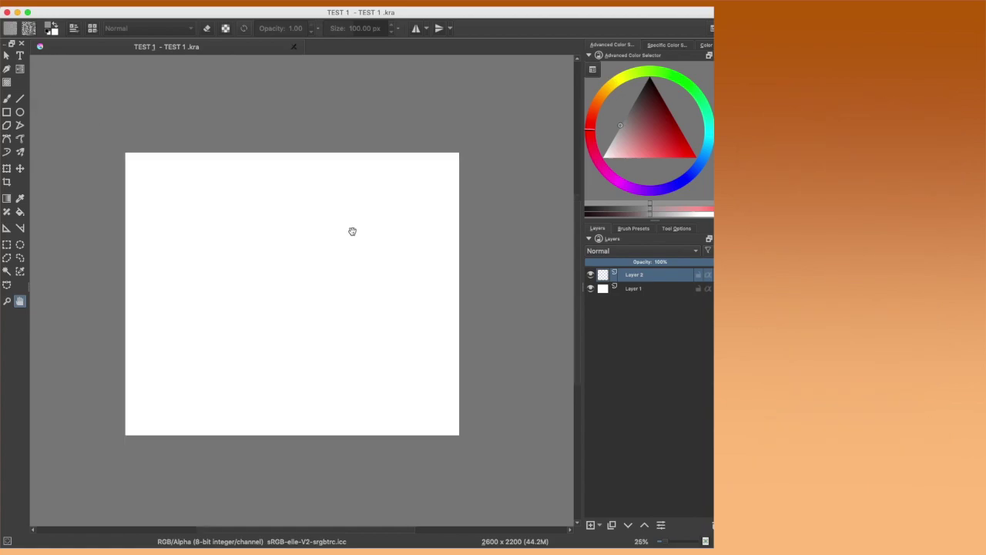
key("minus")
key("minus")
key("plus")
key("plus")
key("plus")
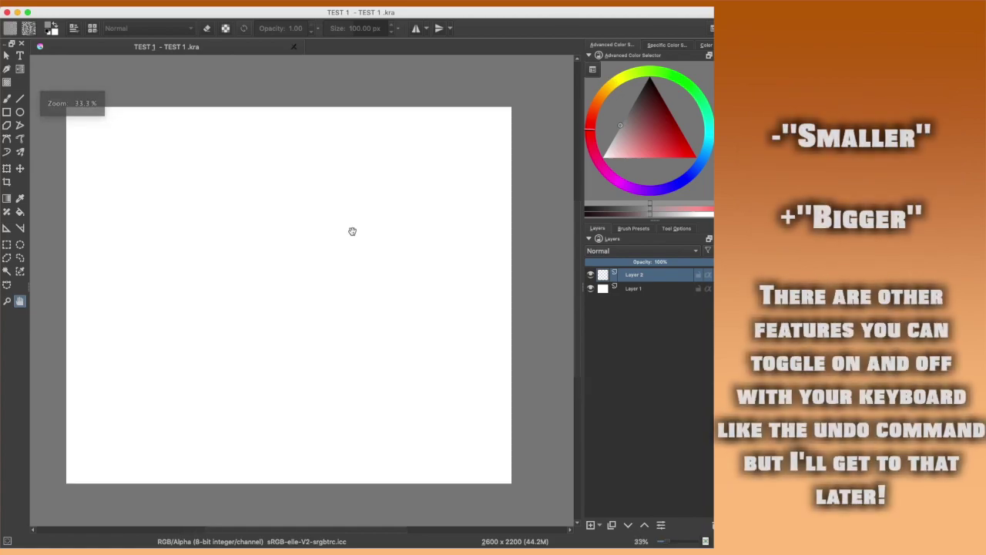
key("minus")
key("minus")
key("plus")
key("plus")
key("minus")
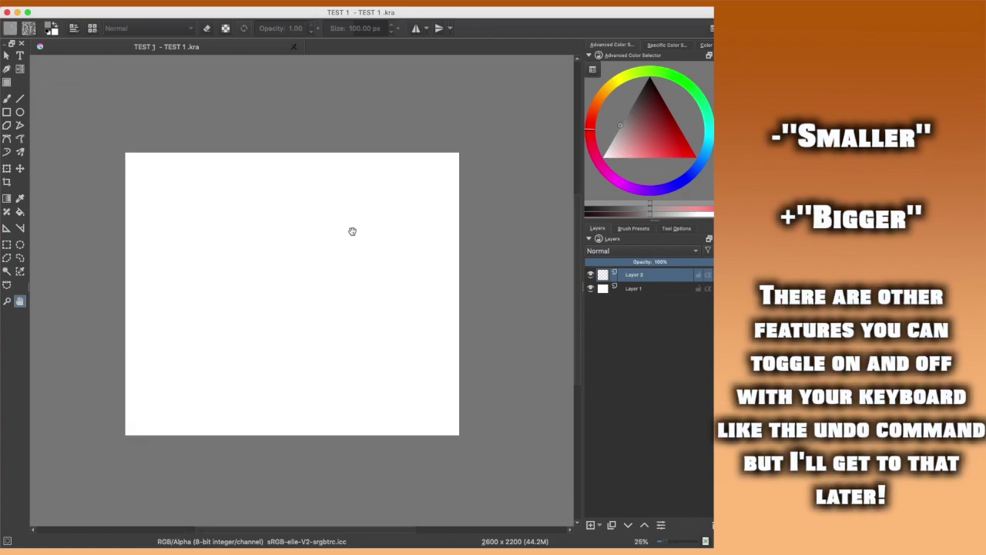
key("plus")
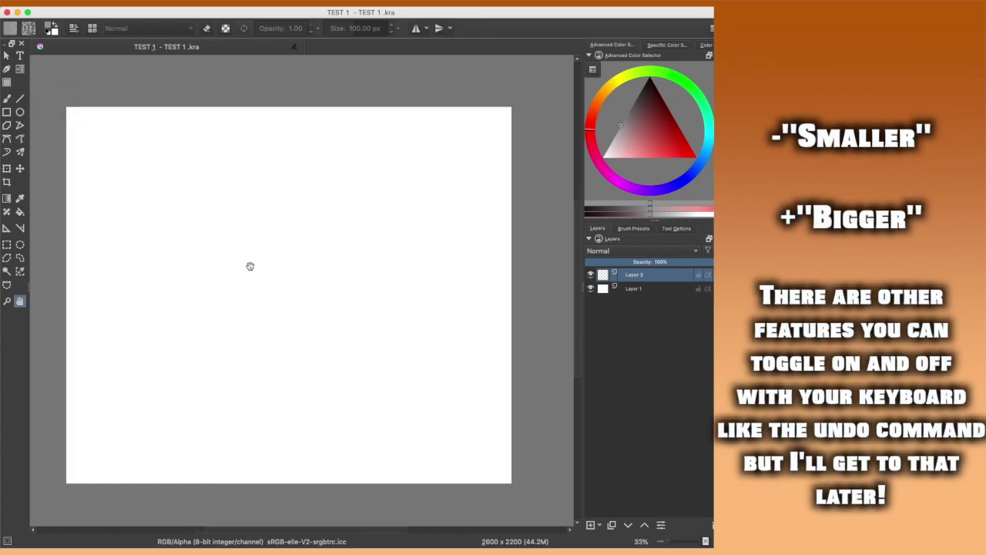
mouse_move(256, 297)
left_mouse_down()
mouse_move(295, 311)
mouse_move(269, 293)
left_mouse_up()
mouse_move(177, 212)
left_mouse_down()
mouse_move(223, 278)
mouse_move(171, 224)
left_mouse_up()
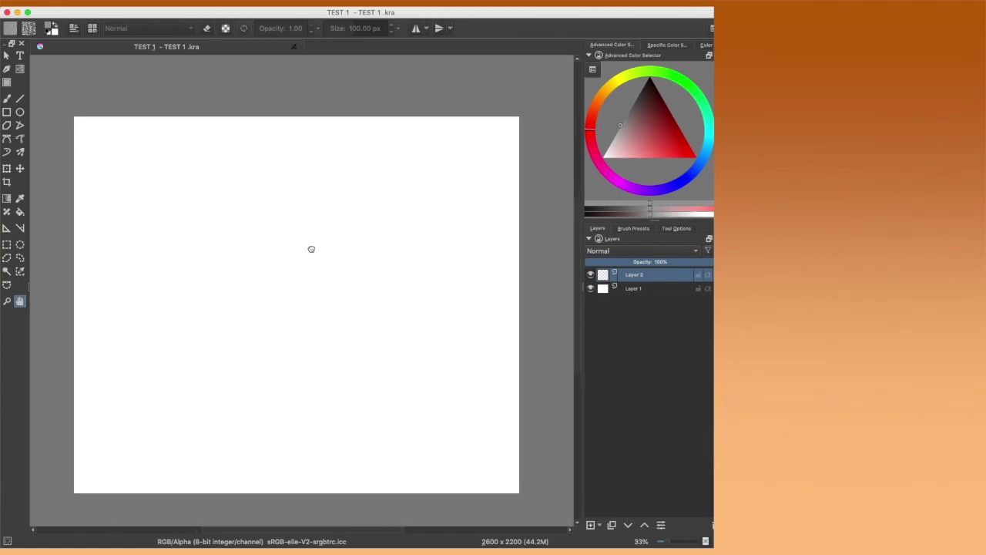
left_click_drag(312, 249, 301, 235)
scroll(301, 234, "up", 1)
scroll(301, 234, "down", 1)
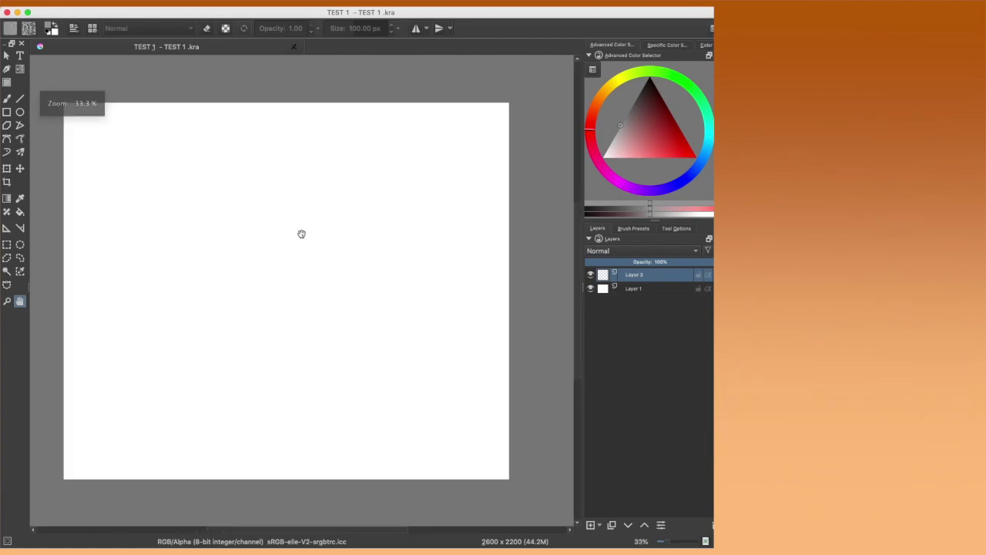
left_click_drag(252, 266, 264, 265)
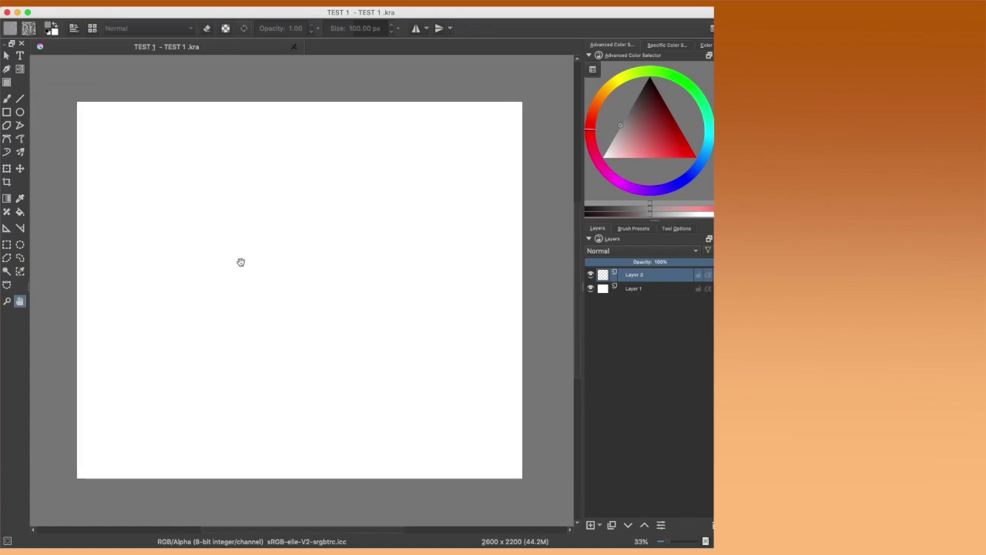
left_click(7, 303)
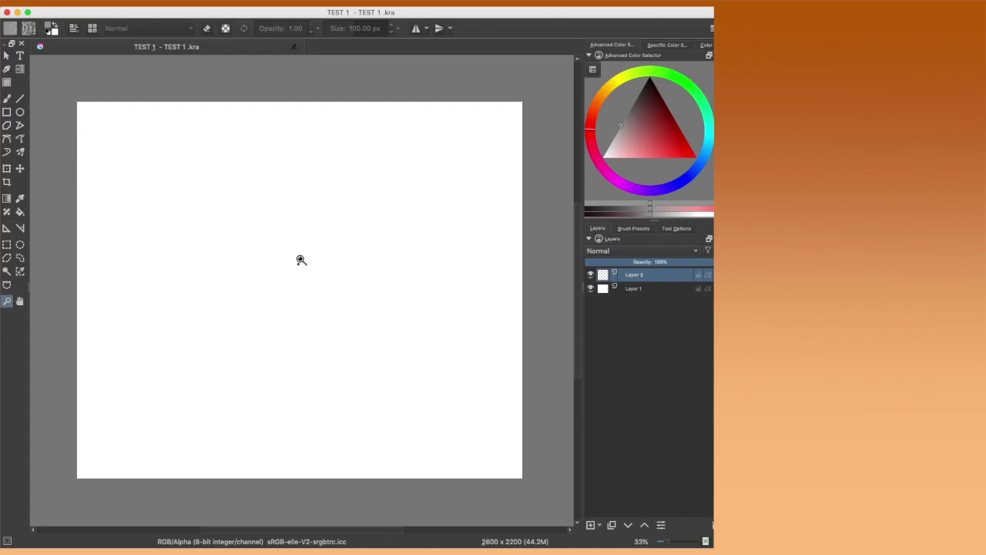
left_click_drag(284, 261, 454, 378)
key("2")
key("h")
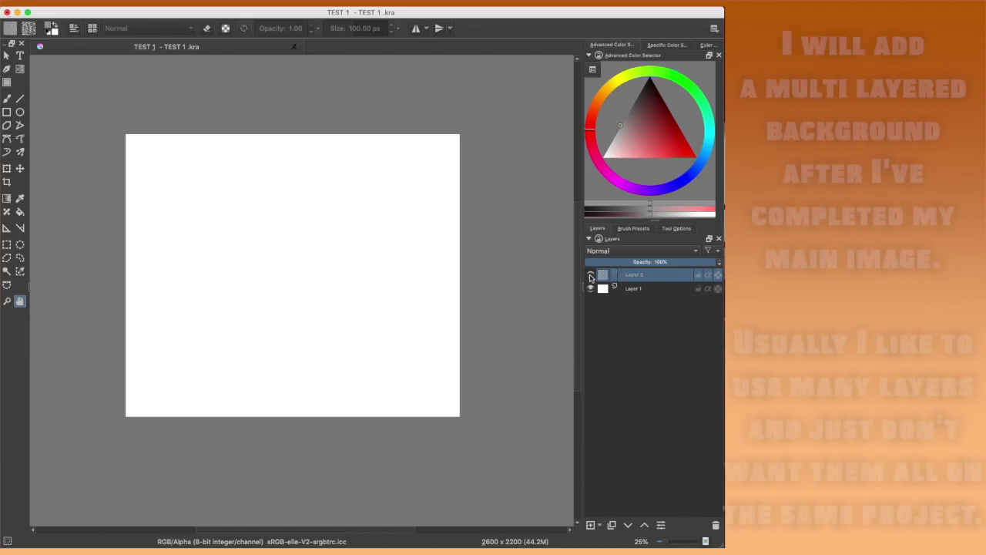
Step: Preview transparency by hiding the white Layer 1, delete it, and leave Layer 2 visible
left_click(600, 290)
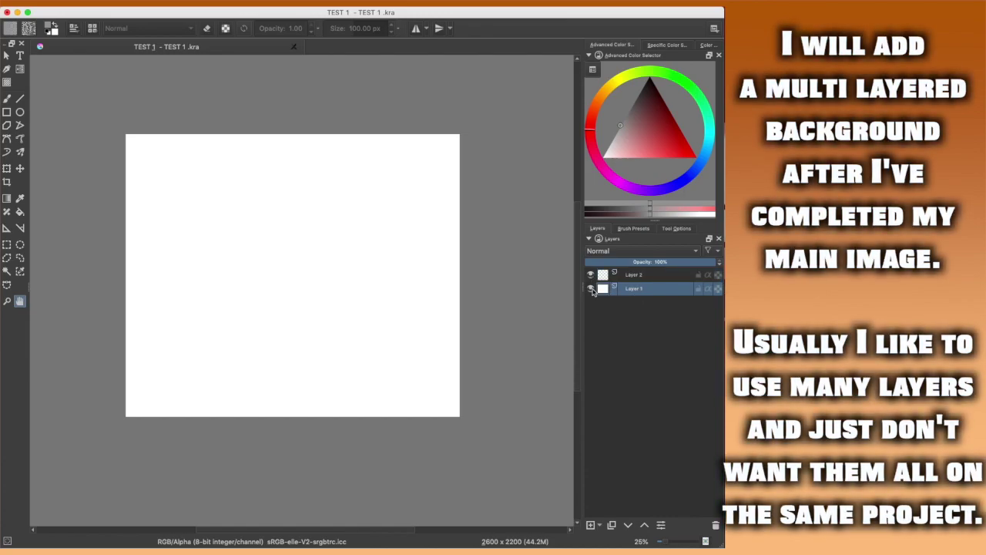
left_click(591, 289)
left_click(591, 289)
left_click(591, 289)
left_click(591, 289)
left_click(591, 289)
left_click(591, 289)
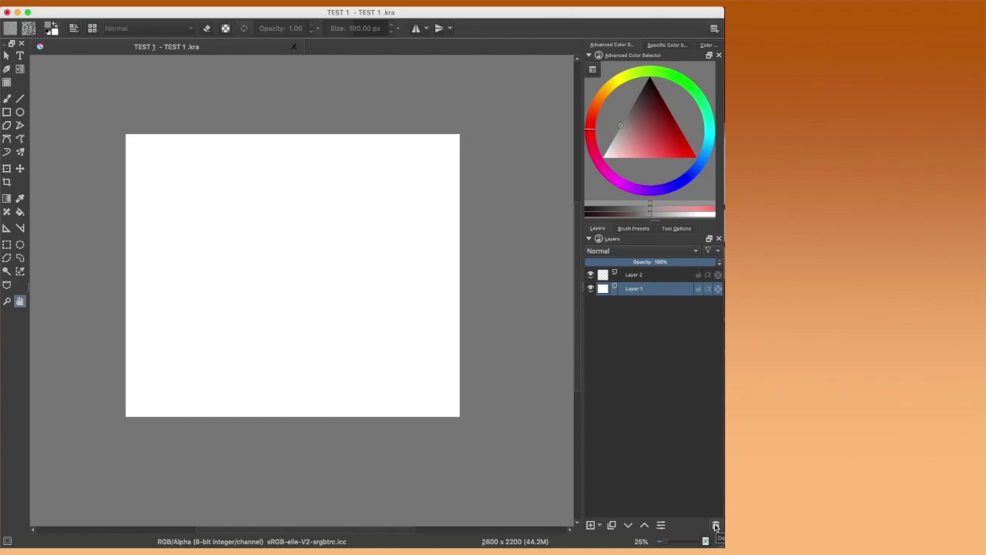
left_click(716, 525)
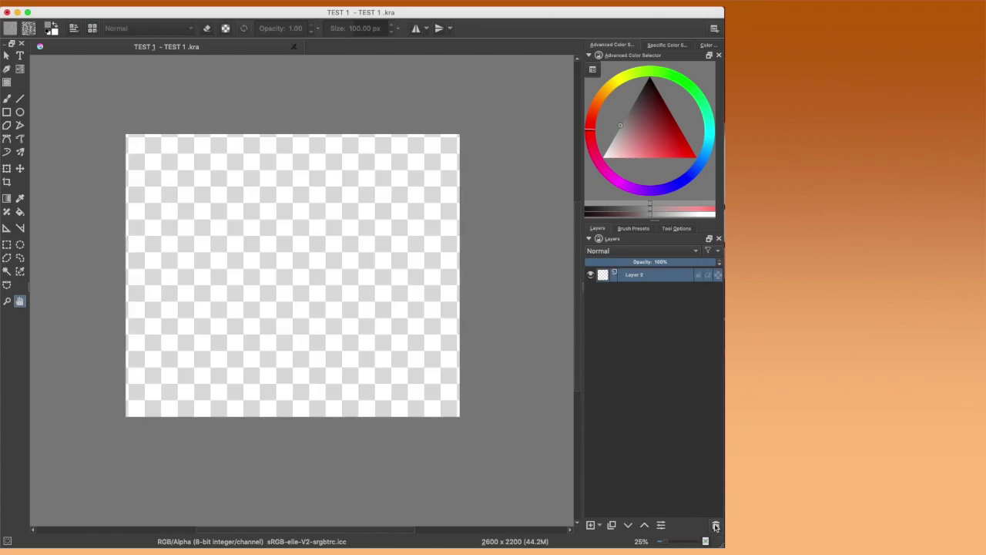
left_click(591, 276)
left_click(591, 276)
left_click(591, 276)
left_click(591, 276)
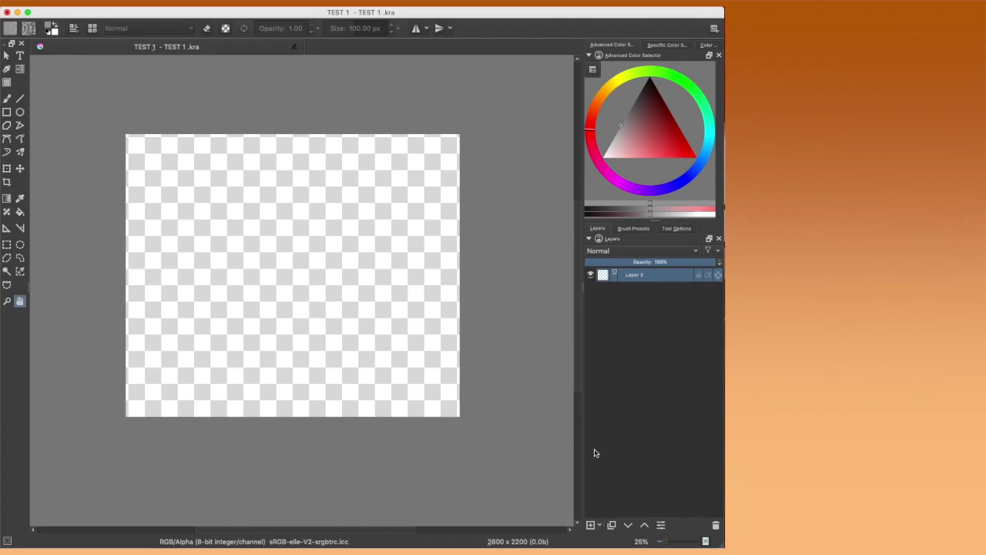
Step: Add Layer 3 above Layer 2, check Layer 2's visibility, and select Layer 3
left_click(590, 525)
left_click(632, 289)
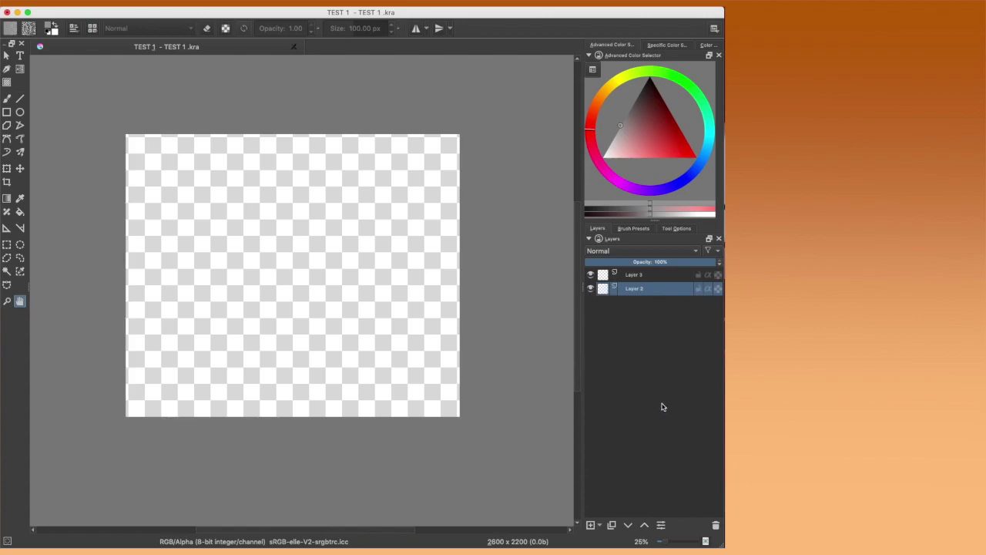
left_click(591, 289)
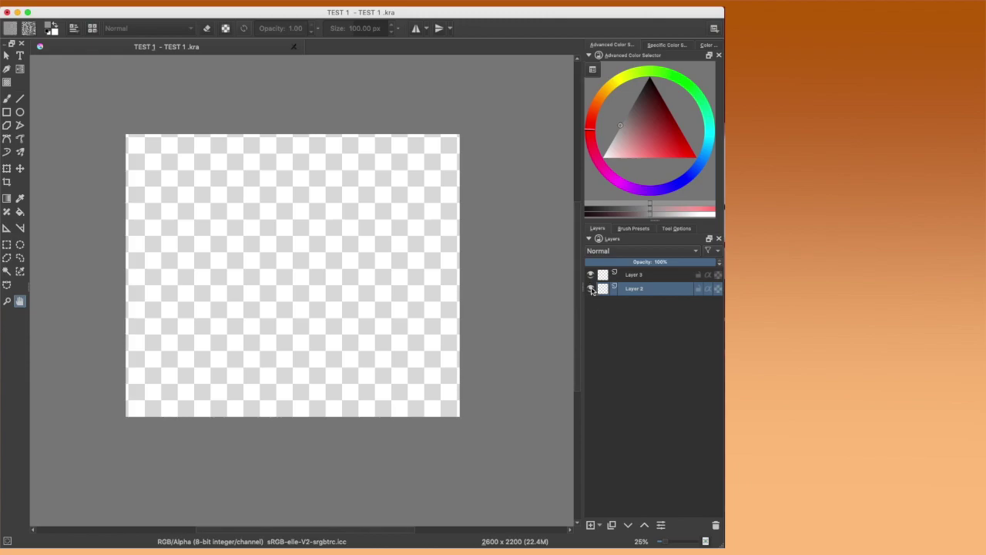
left_click(591, 289)
left_click(591, 289)
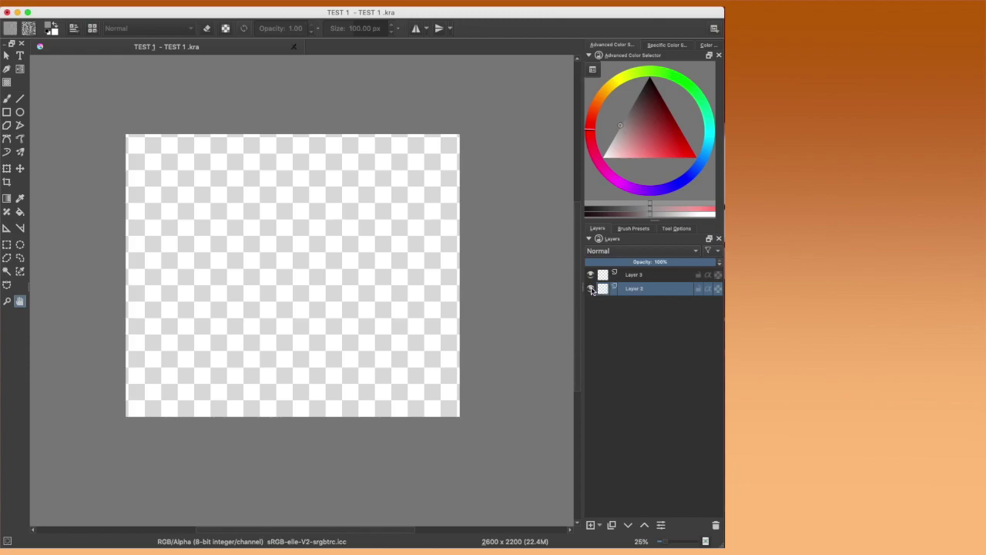
left_click(635, 276)
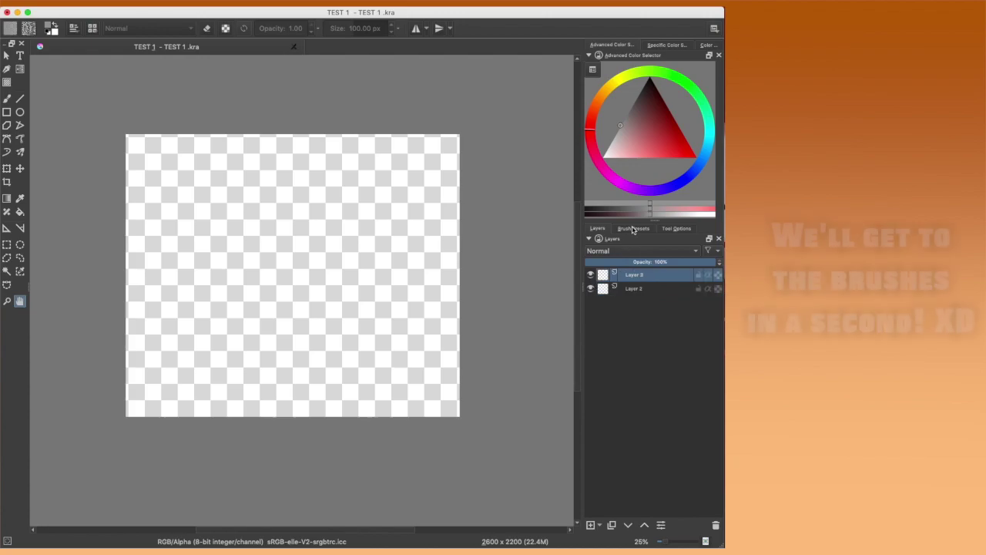
Step: Paint a grey freehand circle near the canvas centre with the Fill_circle brush
left_click(633, 229)
left_click(640, 418)
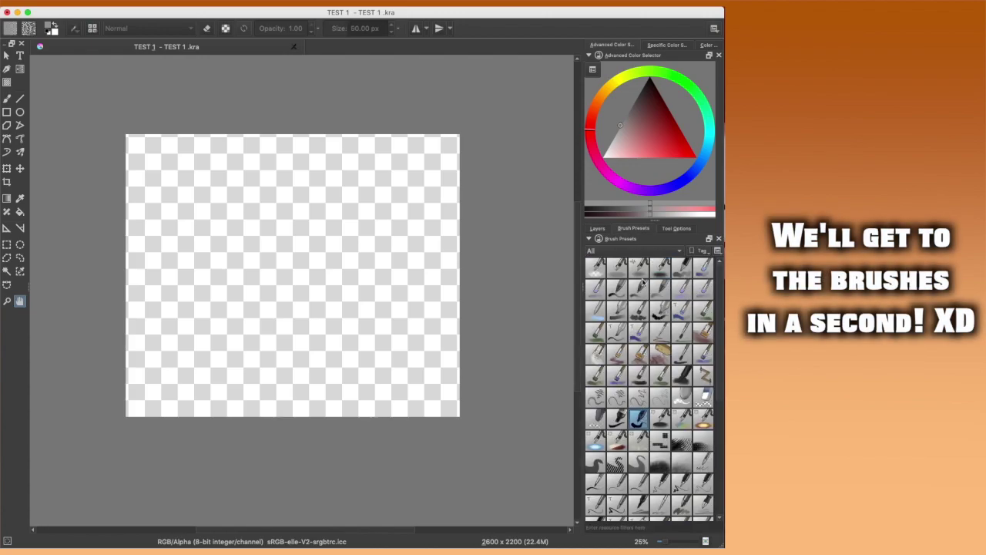
left_click(597, 229)
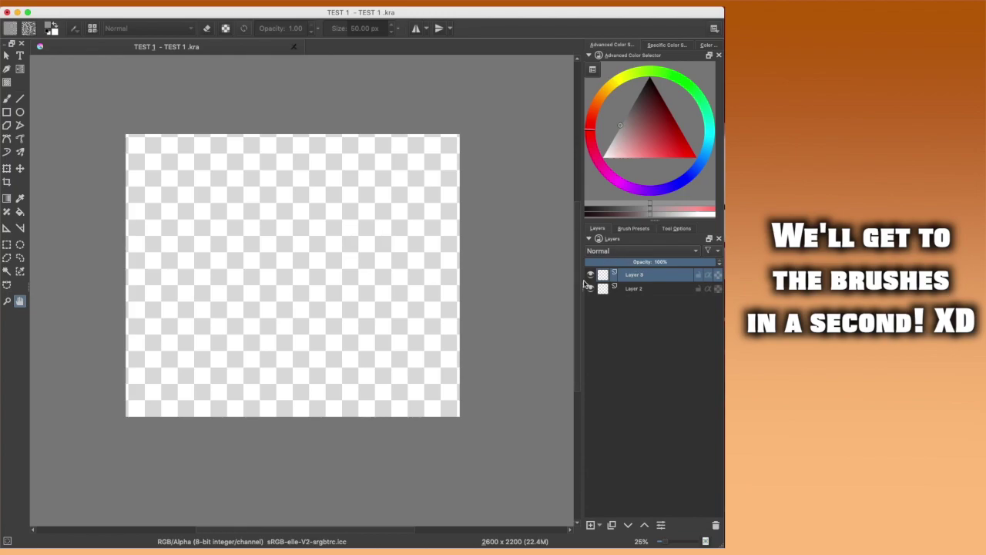
key("b")
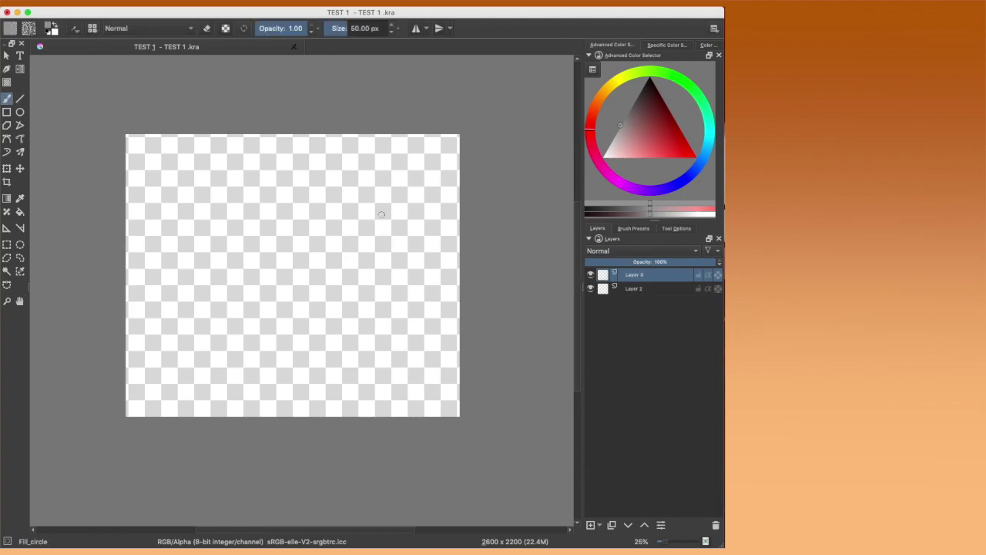
mouse_move(381, 214)
left_mouse_down()
mouse_move(277, 214)
mouse_move(297, 302)
mouse_move(392, 267)
mouse_move(354, 193)
mouse_move(298, 191)
mouse_move(274, 219)
mouse_move(275, 243)
left_mouse_up()
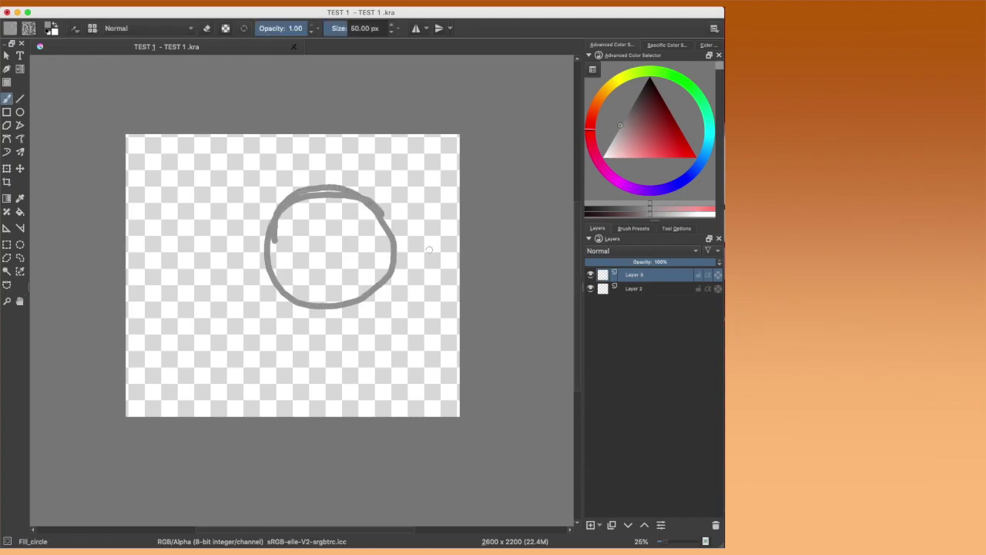
left_click(638, 288)
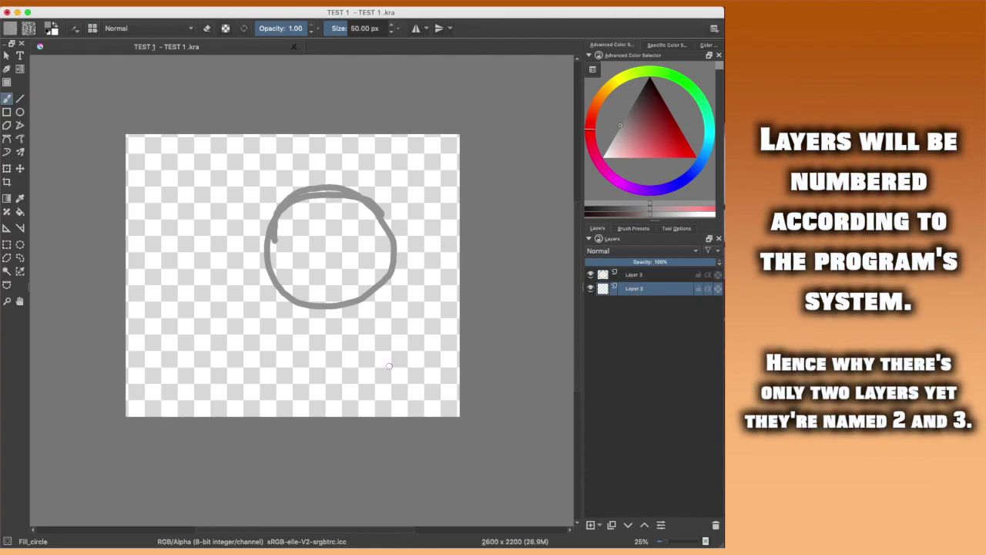
Step: Paint a smaller circle on Layer 2, compare the layers, then undo the circles and Layer 3
mouse_move(356, 251)
left_mouse_down()
mouse_move(306, 223)
mouse_move(288, 278)
mouse_move(344, 294)
mouse_move(362, 246)
mouse_move(318, 229)
left_mouse_up()
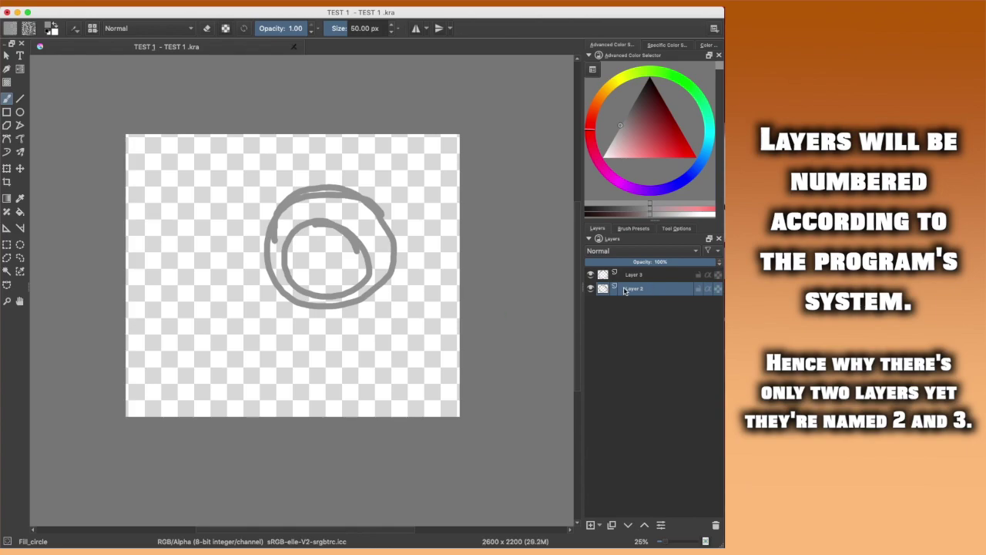
left_click(591, 290)
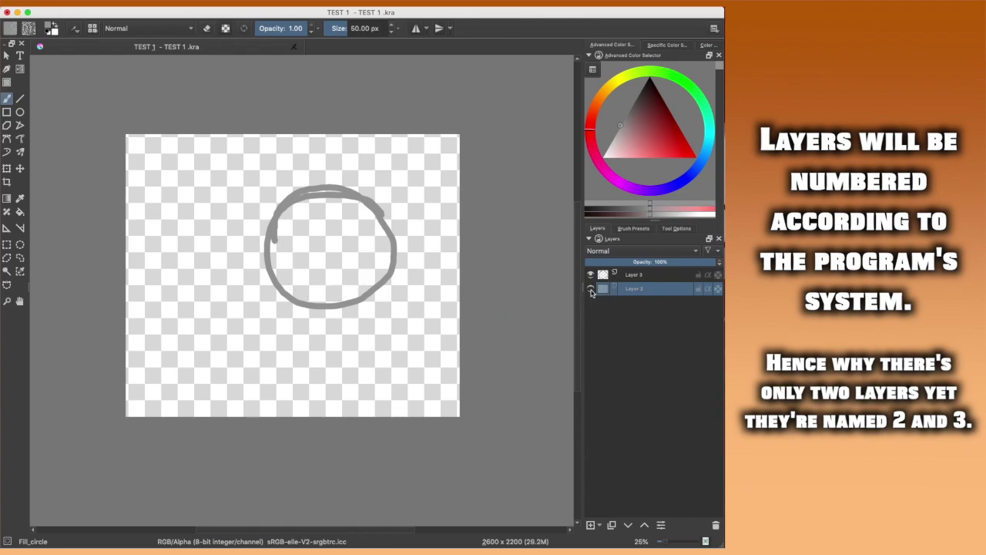
left_click(591, 290)
left_click(591, 275)
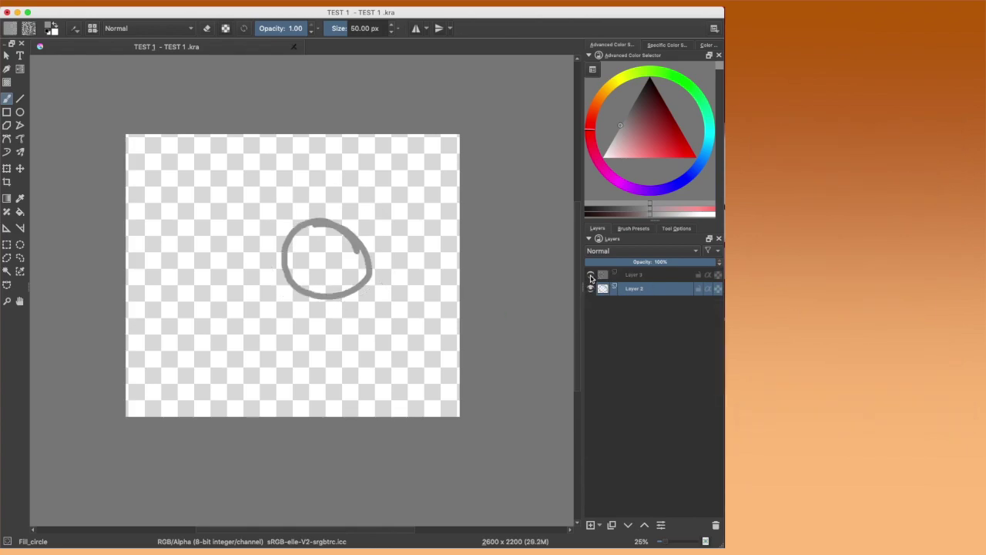
left_click(591, 276)
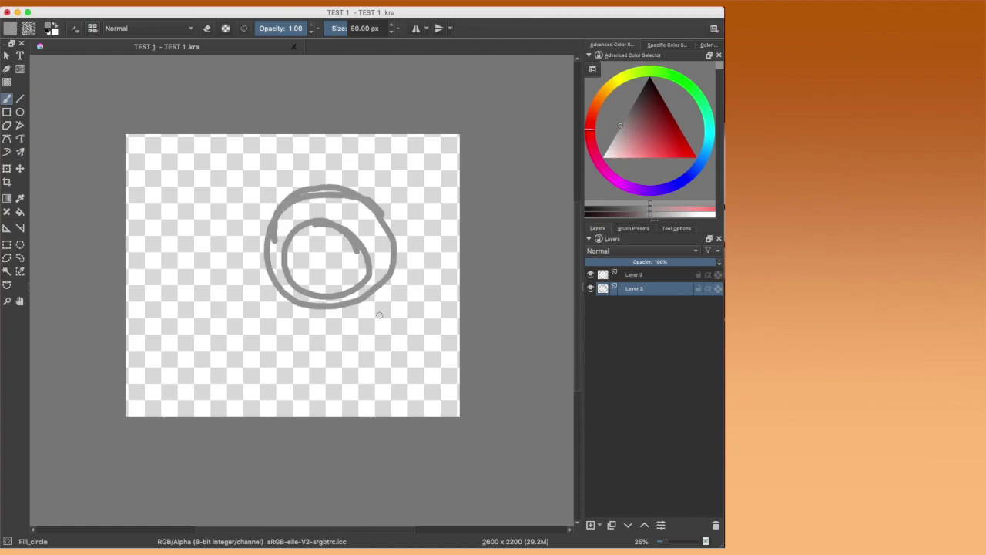
key("ctrl+z")
key("ctrl+z")
key("ctrl+z")
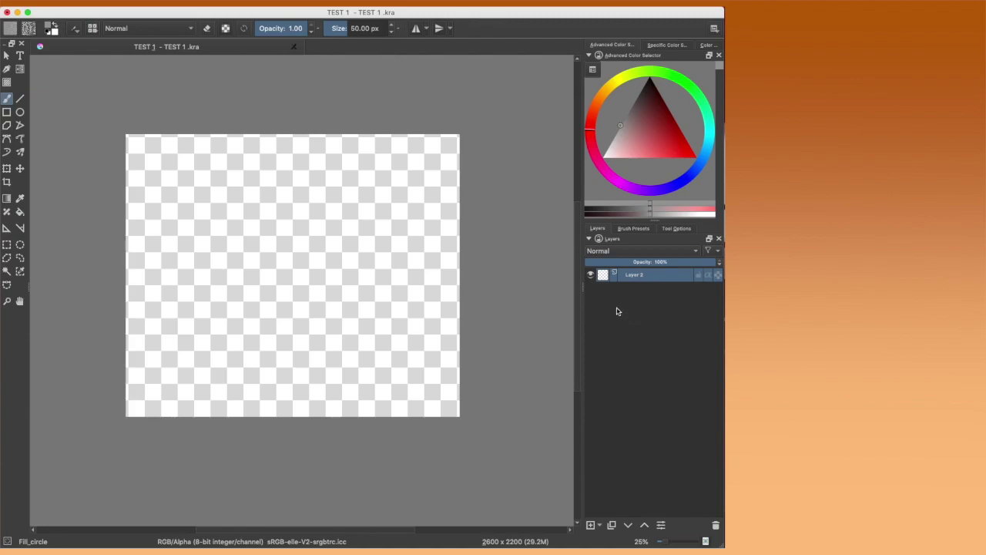
left_click(591, 276)
left_click(591, 276)
Step: Add four new layers, then undo them all
left_click(591, 525)
left_click(591, 526)
left_click(590, 526)
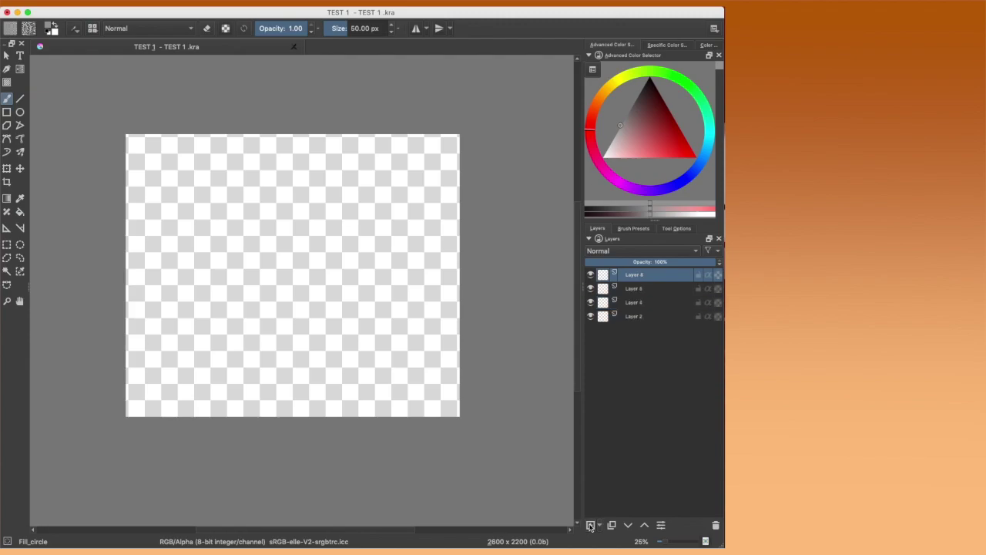
left_click(591, 525)
key("super+z")
key("super+z")
key("super+z")
key("super+z")
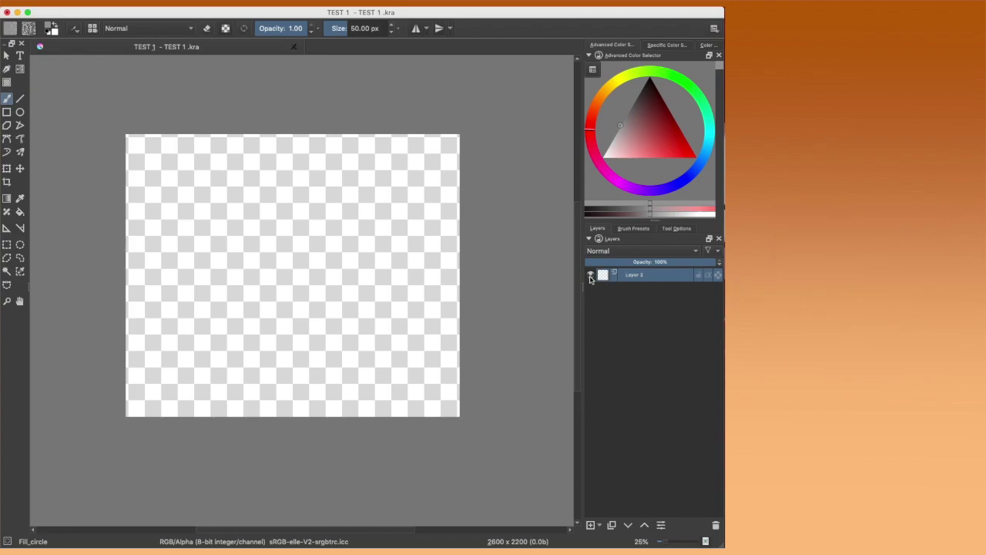
left_click(631, 231)
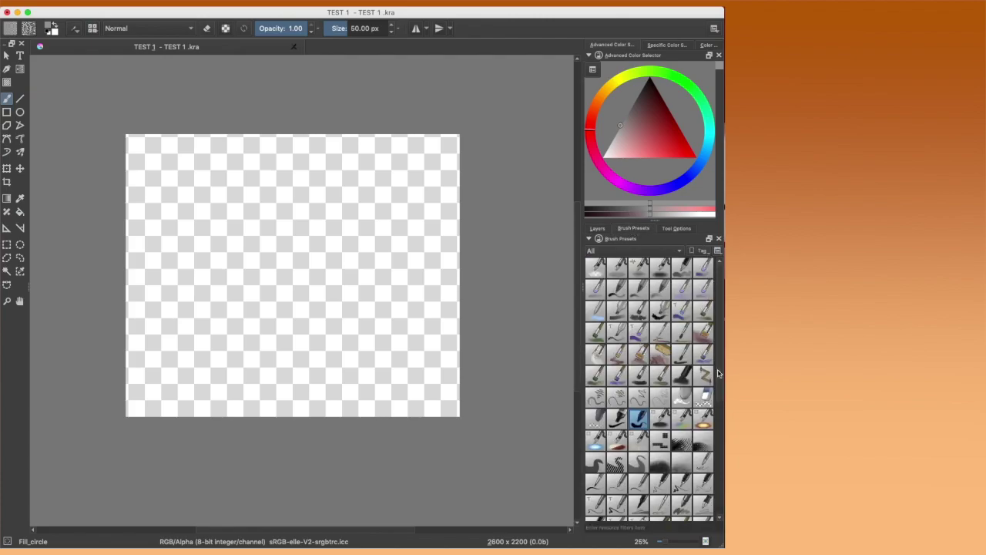
scroll(720, 386, "down", 5)
scroll(722, 441, "down", 2)
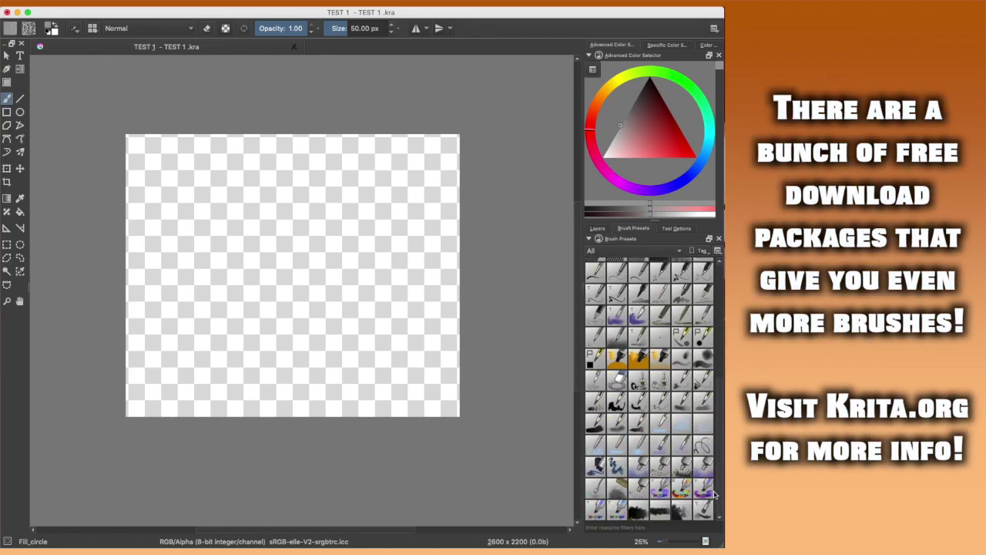
scroll(722, 462, "up", 5)
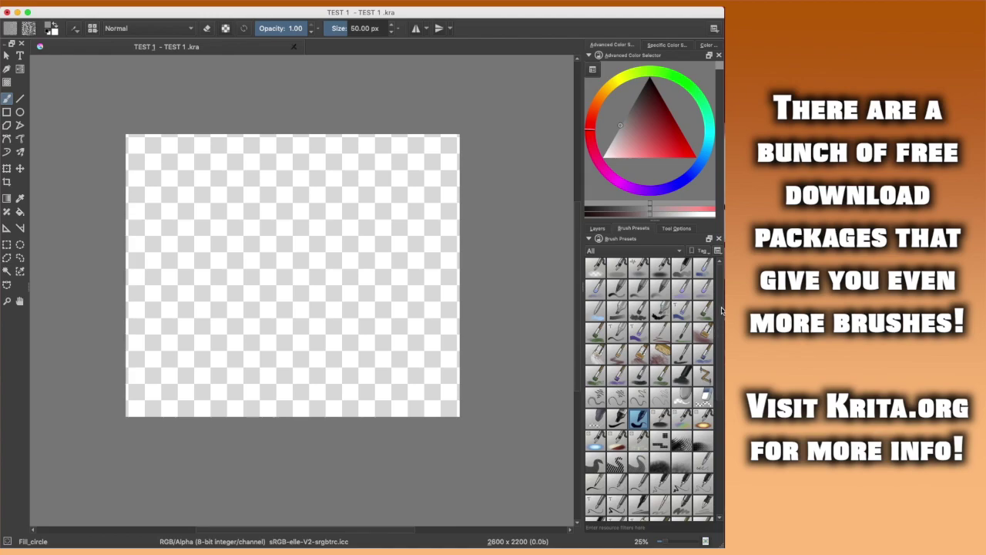
scroll(721, 324, "down", 4)
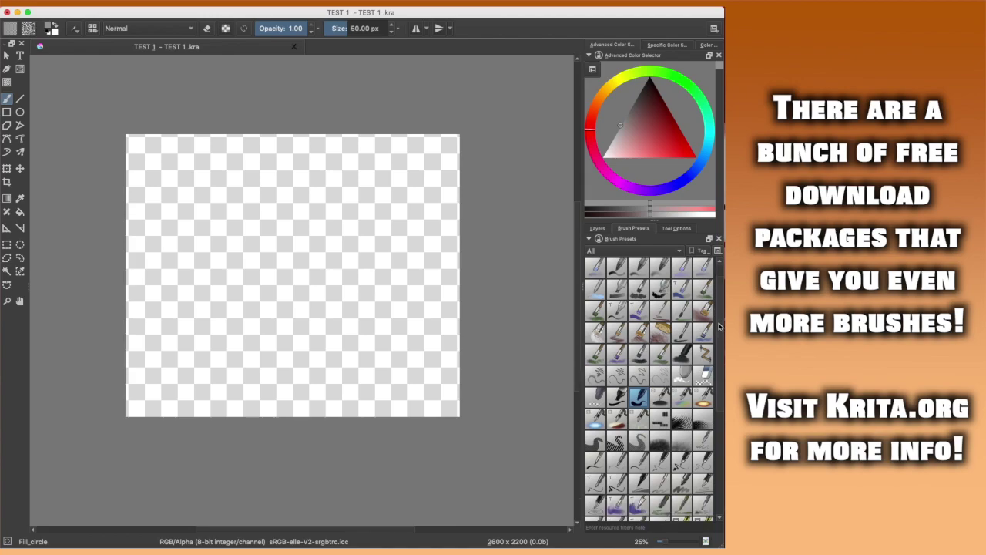
scroll(718, 369, "down", 6)
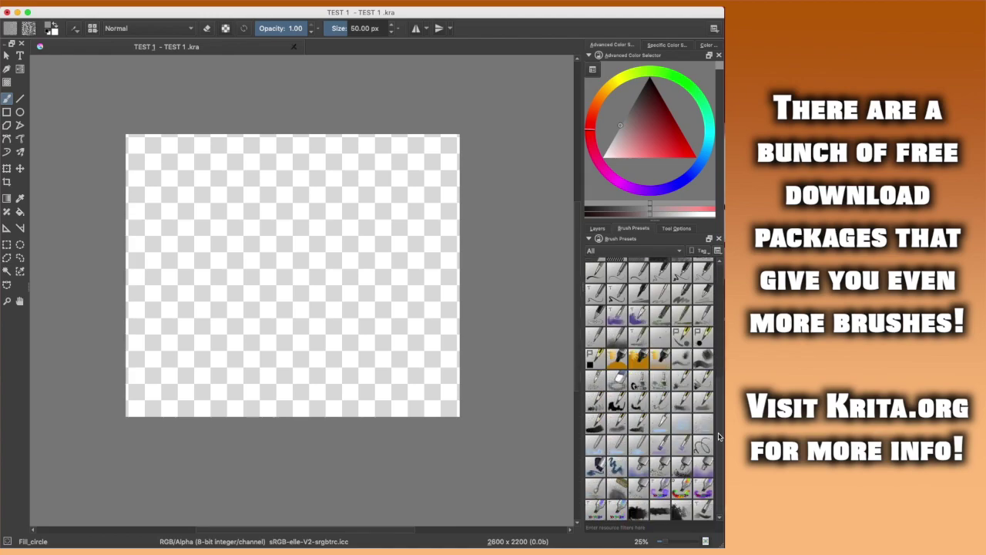
scroll(721, 416, "up", 6)
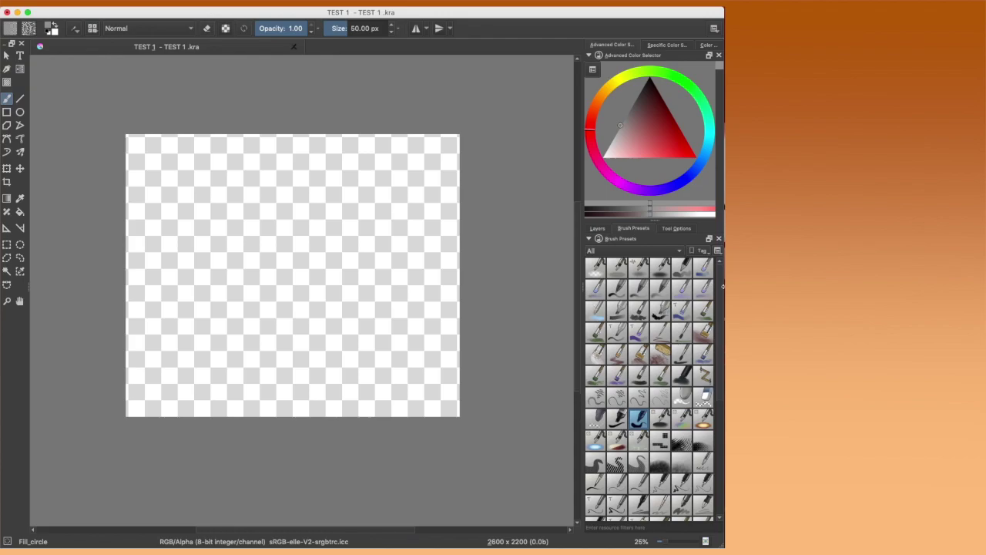
scroll(720, 300, "down", 2)
scroll(719, 300, "up", 2)
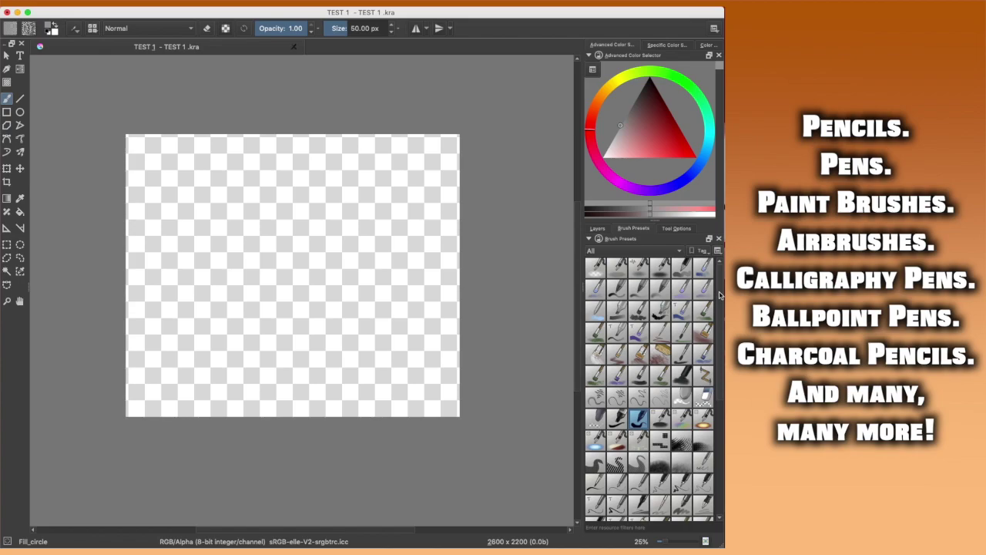
scroll(712, 339, "down", 6)
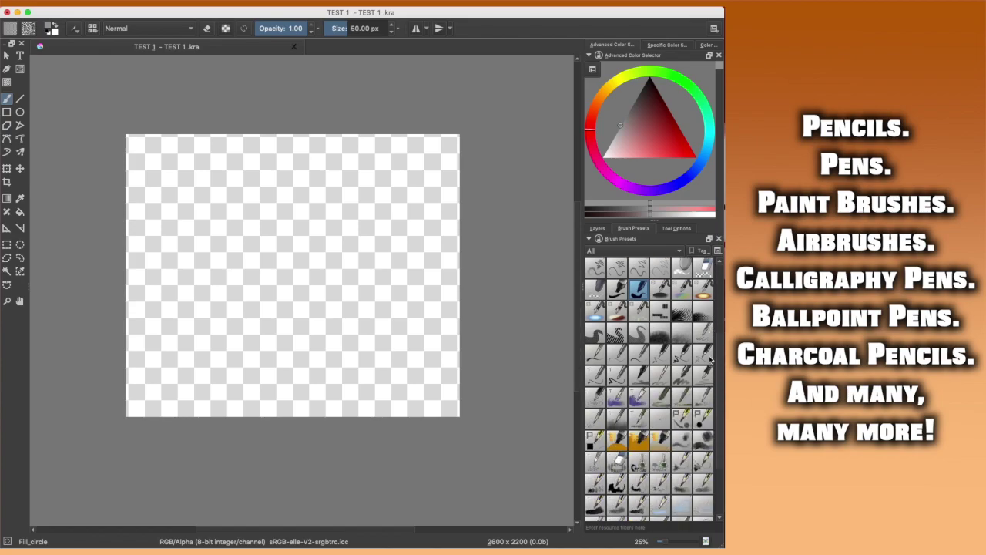
scroll(719, 355, "down", 4)
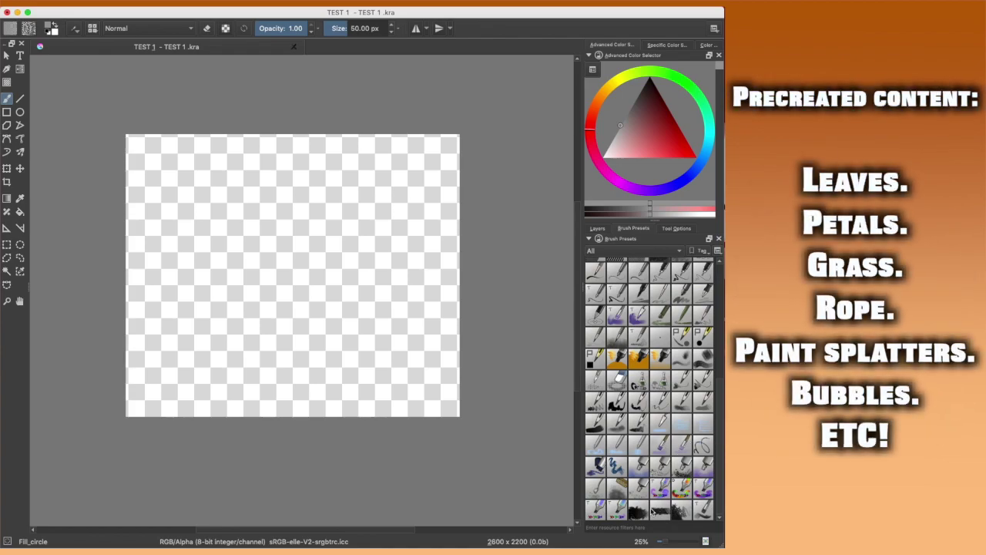
mouse_move(628, 508)
scroll(714, 435, "up", 1)
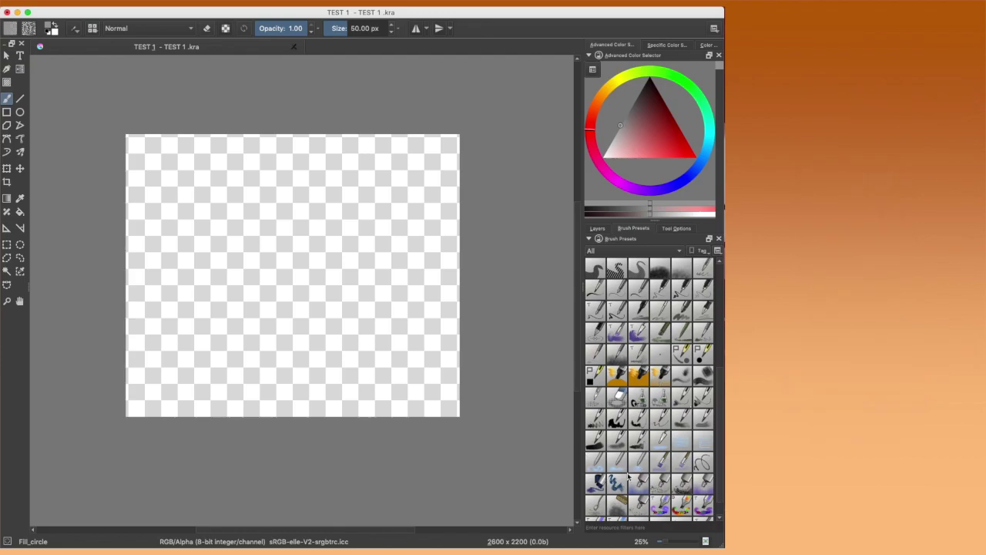
scroll(659, 353, "up", 2)
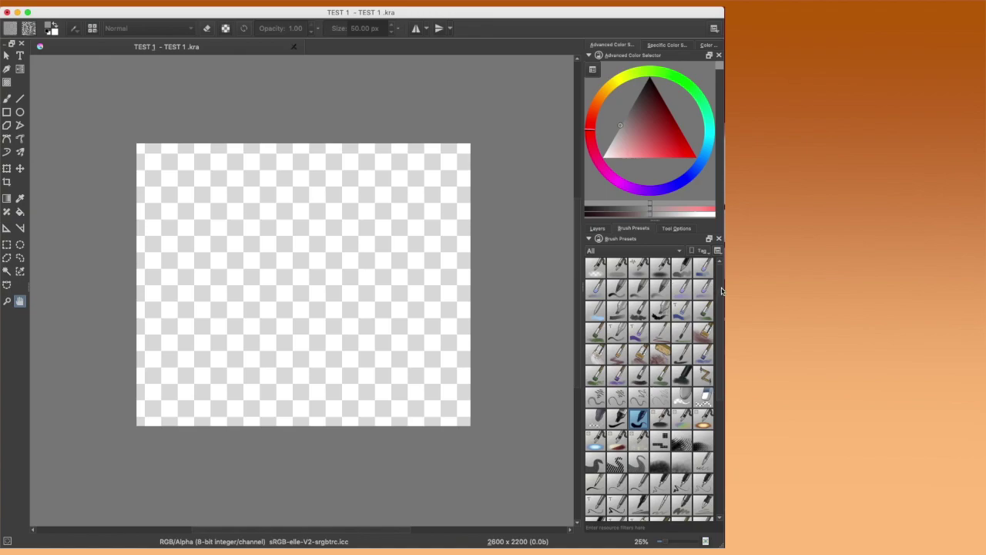
scroll(719, 316, "down", 4)
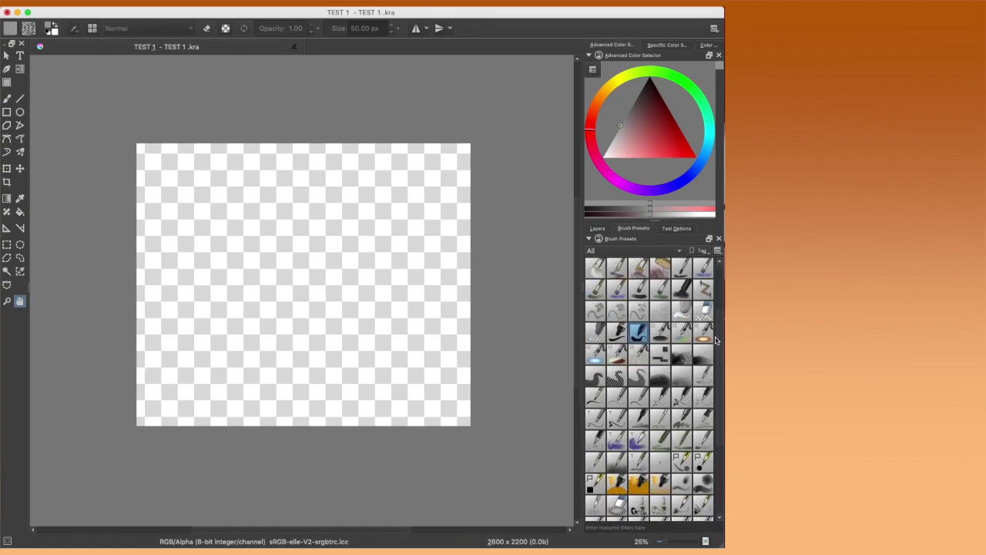
scroll(718, 324, "up", 3)
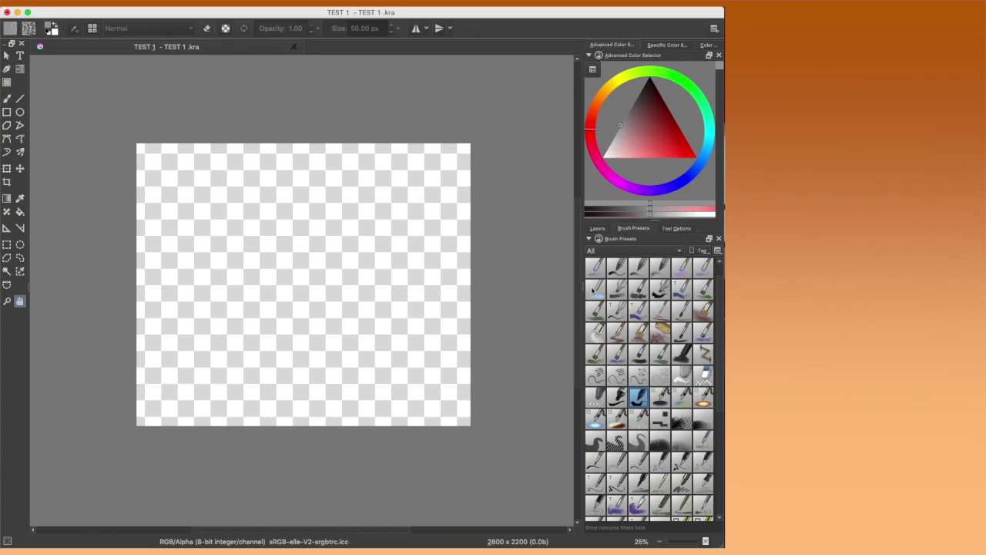
Step: Select the Curve_recurvy preset with the Freehand Brush in black
left_click(638, 377)
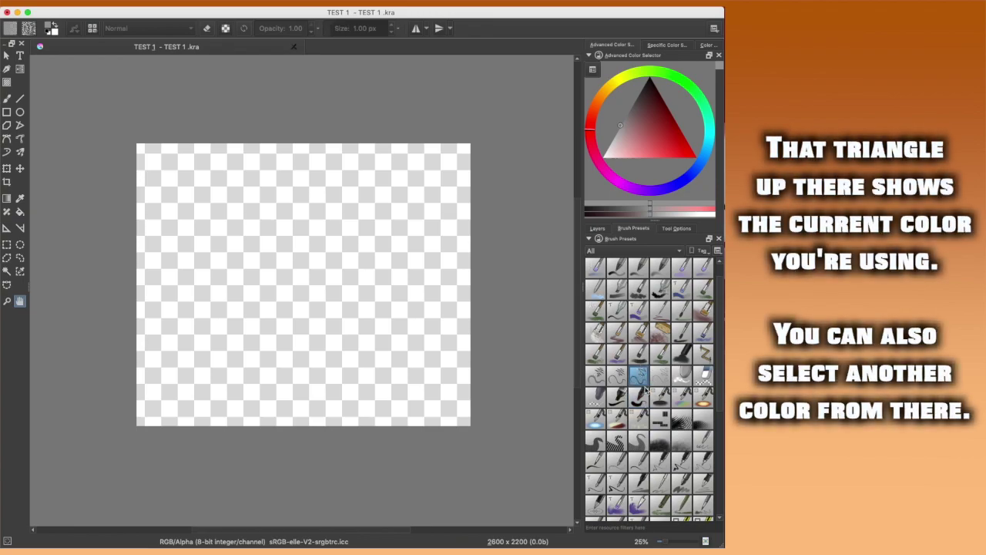
left_click(7, 98)
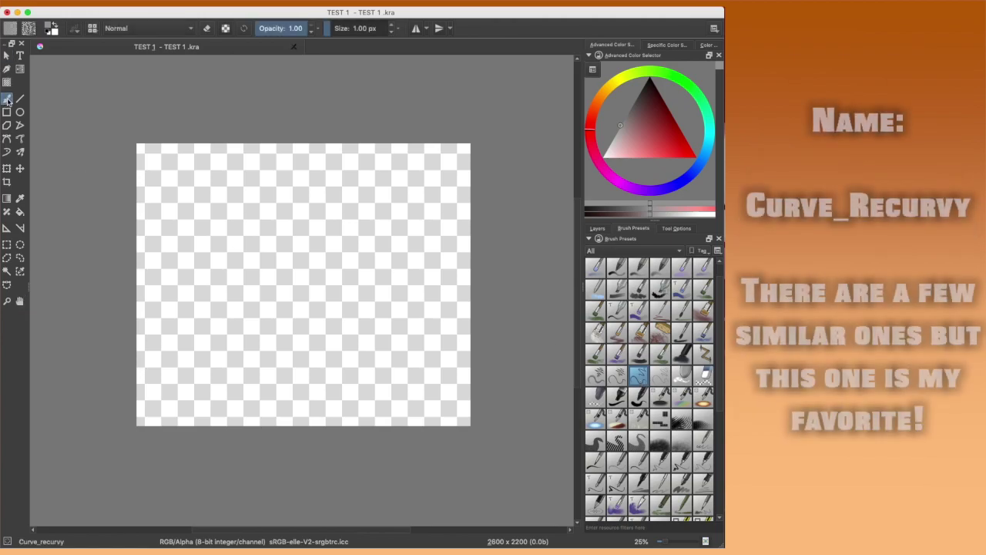
key("d")
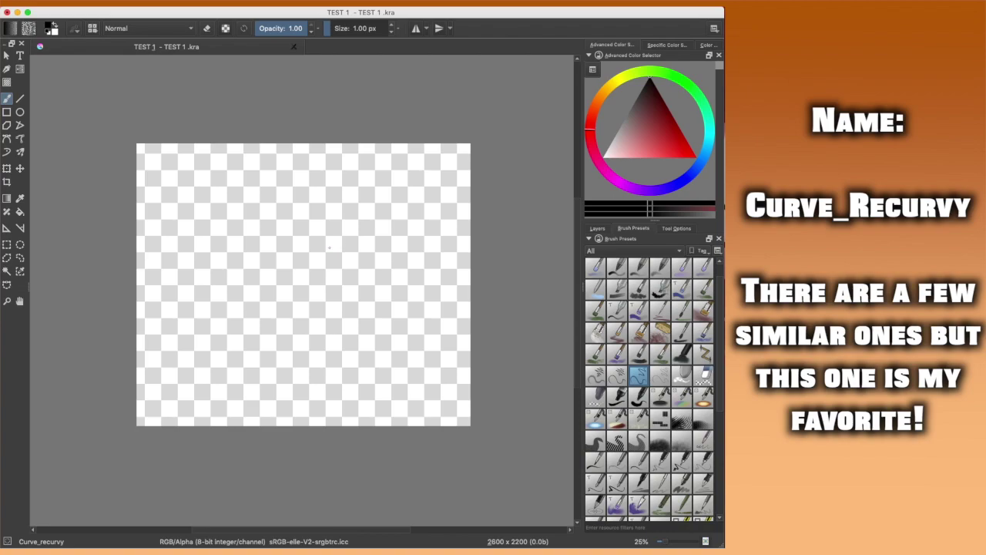
Step: Sketch thin test lines and three spirals, then undo them all
left_click_drag(393, 238, 210, 238)
mouse_move(317, 238)
left_mouse_down()
mouse_move(414, 238)
mouse_move(323, 238)
left_mouse_up()
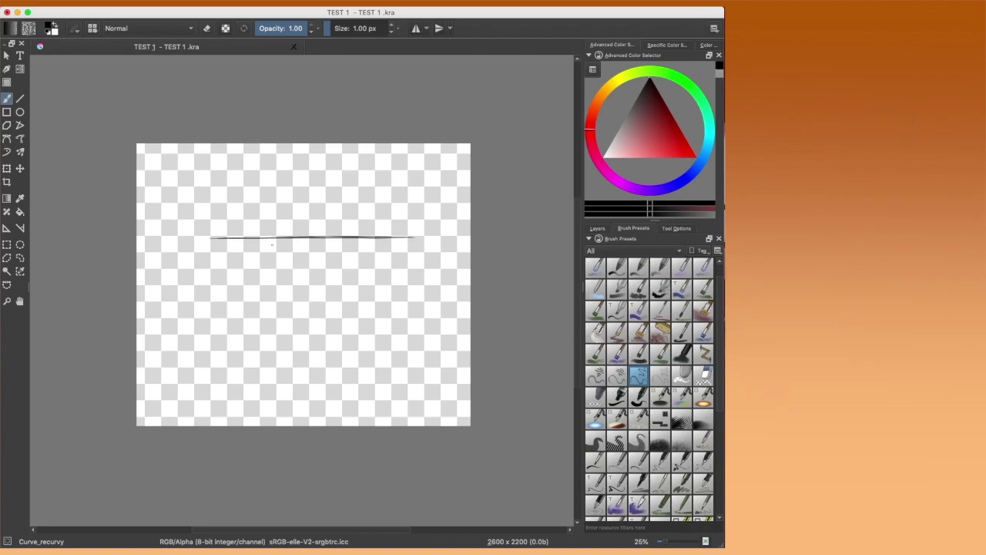
mouse_move(377, 197)
left_mouse_down()
mouse_move(302, 245)
mouse_move(278, 277)
left_mouse_up()
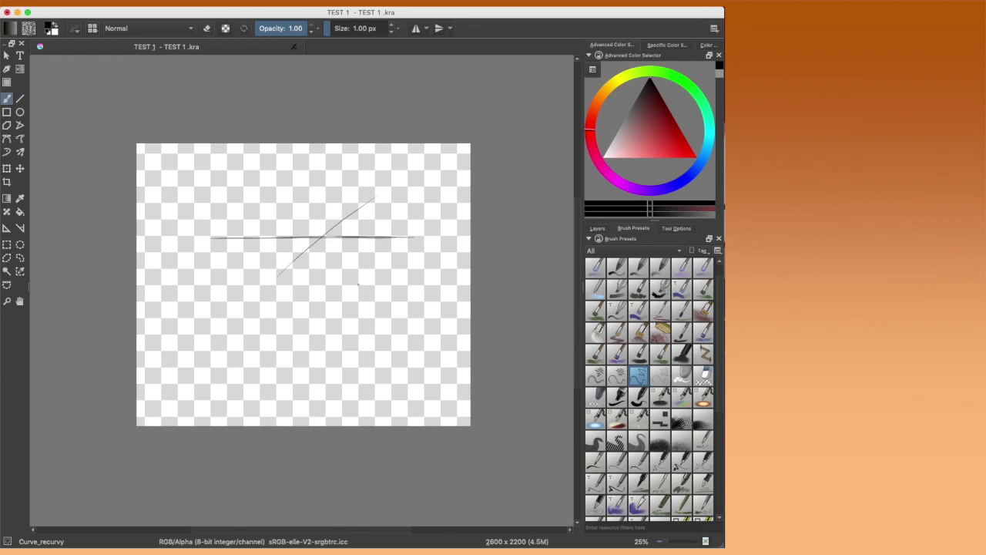
mouse_move(286, 292)
left_mouse_down()
mouse_move(393, 327)
mouse_move(346, 295)
left_mouse_up()
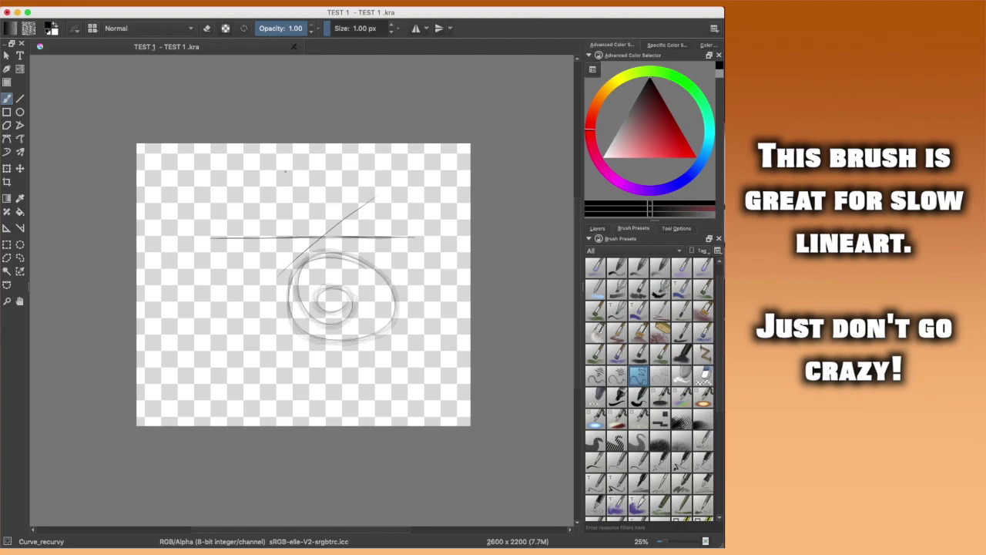
mouse_move(285, 171)
left_mouse_down()
mouse_move(274, 223)
mouse_move(334, 199)
mouse_move(291, 203)
left_mouse_up()
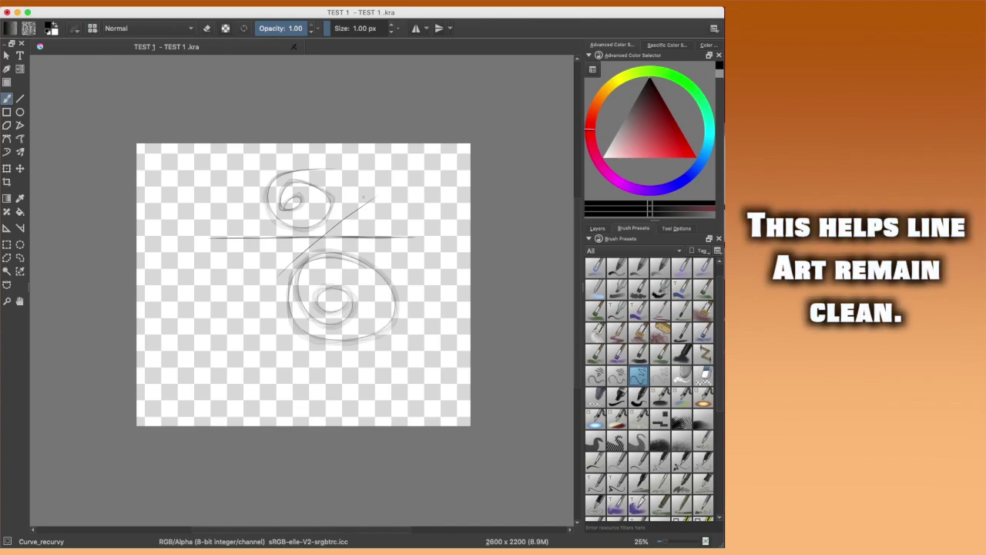
mouse_move(363, 197)
left_mouse_down()
mouse_move(388, 257)
mouse_move(428, 191)
mouse_move(399, 213)
left_mouse_up()
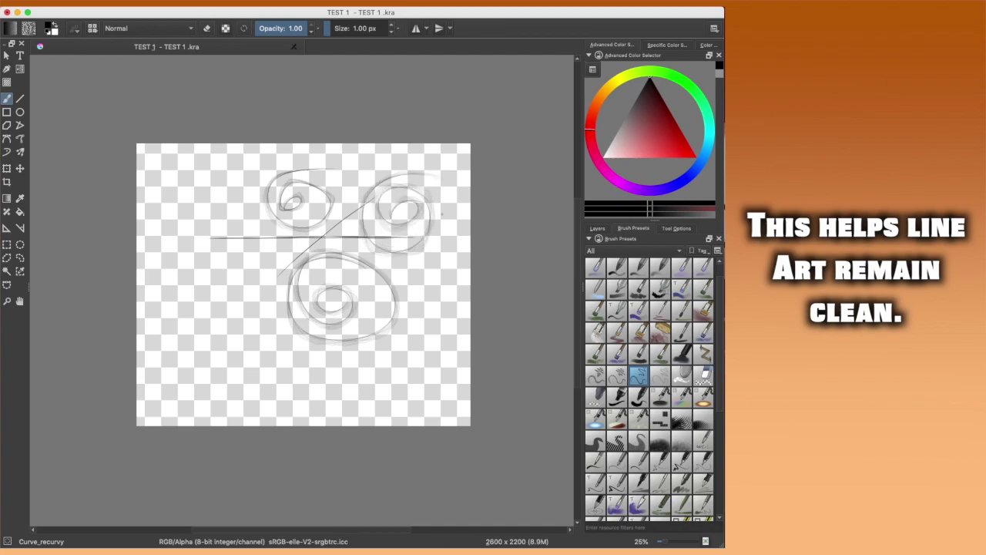
key("ctrl+z")
key("ctrl+z")
key("ctrl+z")
key("ctrl+z")
key("ctrl+z")
key("ctrl+z")
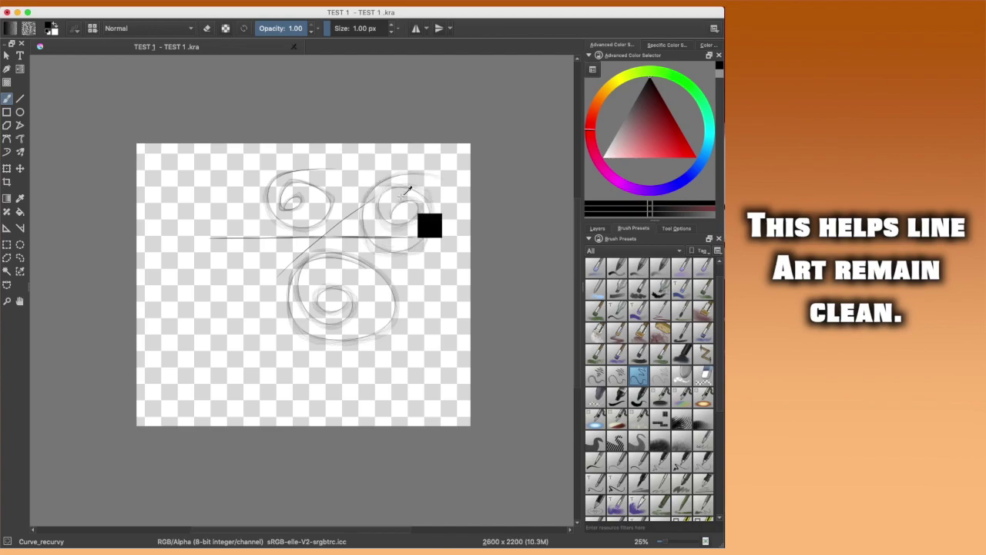
key("ctrl+z")
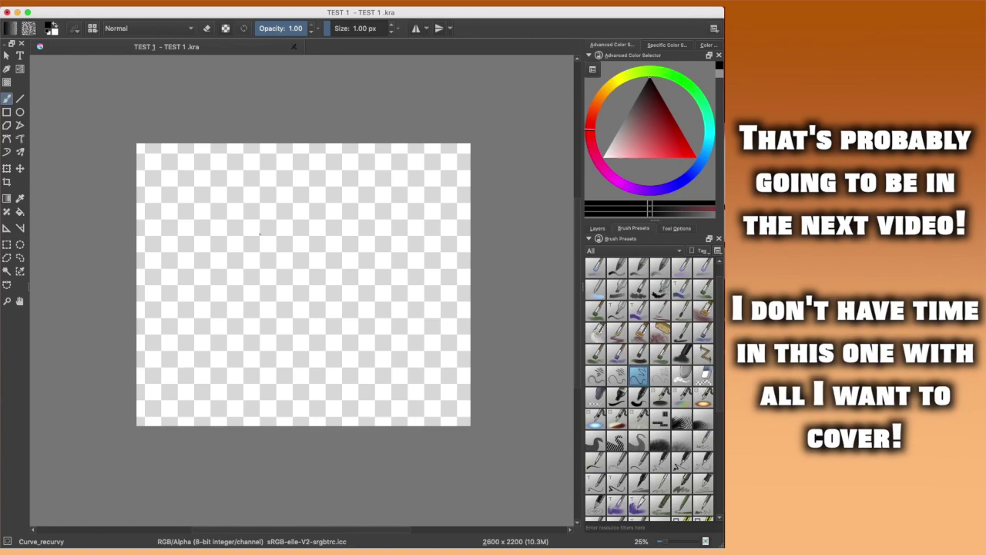
Step: Paint test strokes while raising the Curve_recurvy brush size to 22 px
left_click_drag(177, 198, 397, 188)
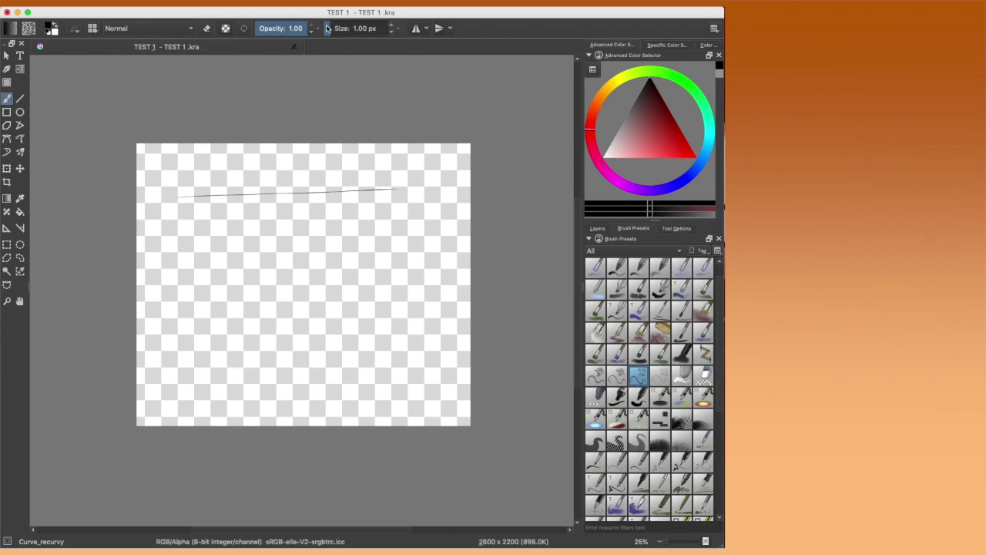
left_click(391, 25)
left_click(391, 26)
left_click(391, 25)
mouse_move(340, 33)
left_mouse_down()
mouse_move(374, 33)
mouse_move(331, 34)
mouse_move(347, 40)
left_mouse_up()
mouse_move(179, 185)
left_mouse_down()
mouse_move(345, 207)
mouse_move(312, 281)
mouse_move(266, 240)
mouse_move(311, 246)
left_mouse_up()
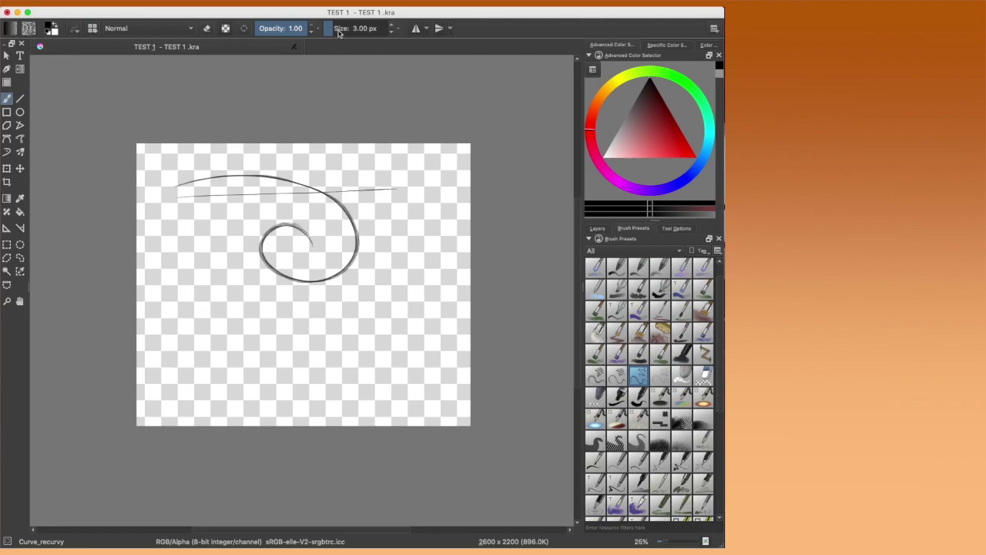
left_click_drag(344, 35, 362, 34)
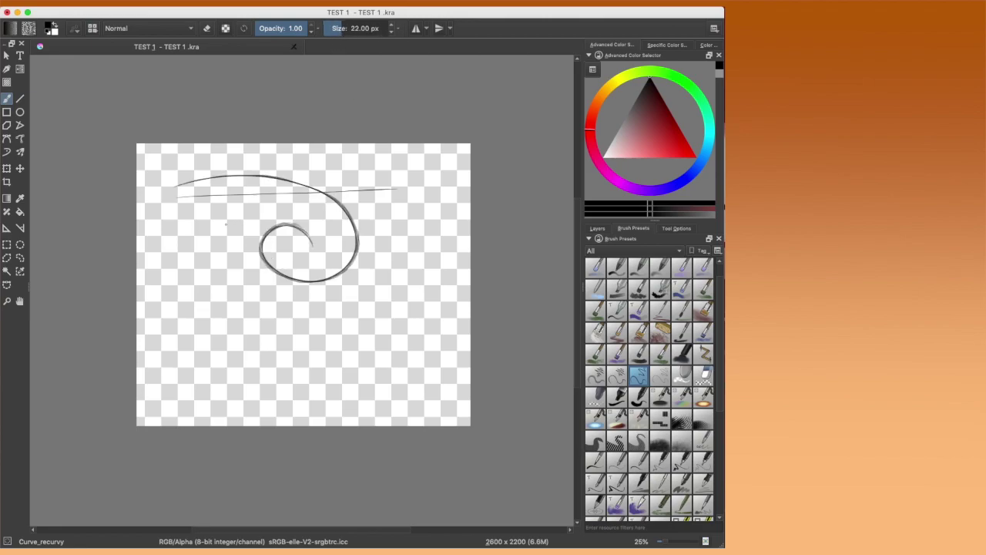
Step: Paint thick 22 px lines, spirals and curls, then undo every stroke
left_click_drag(190, 224, 436, 223)
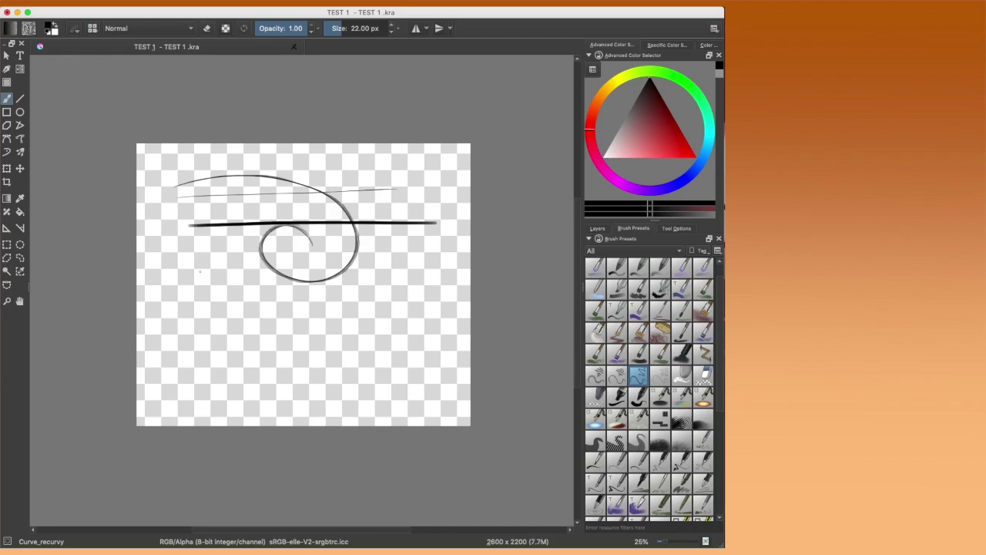
mouse_move(203, 254)
left_mouse_down()
mouse_move(225, 318)
mouse_move(260, 279)
mouse_move(224, 277)
mouse_move(234, 286)
left_mouse_up()
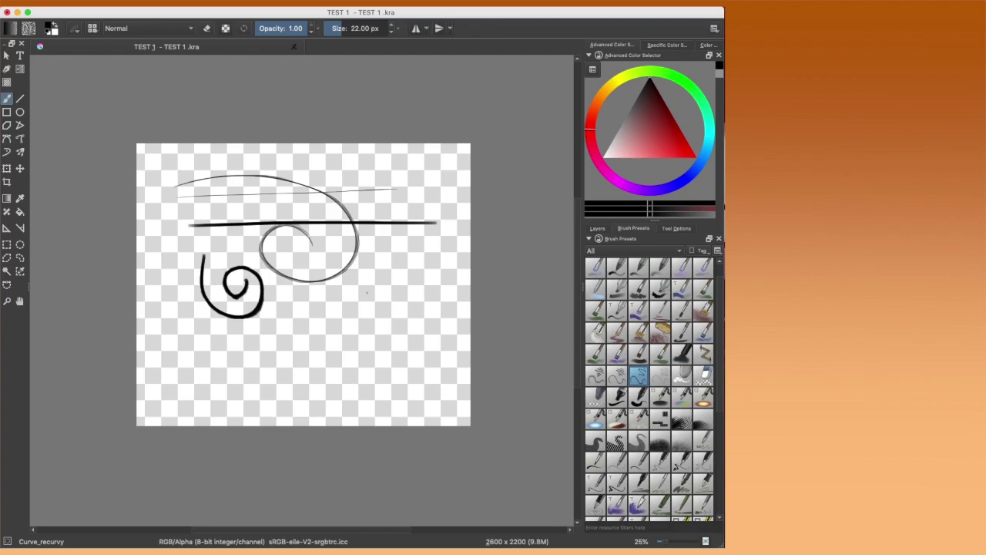
mouse_move(383, 290)
left_mouse_down()
mouse_move(335, 312)
mouse_move(328, 341)
mouse_move(342, 362)
mouse_move(393, 366)
mouse_move(402, 339)
mouse_move(387, 321)
mouse_move(361, 344)
left_mouse_up()
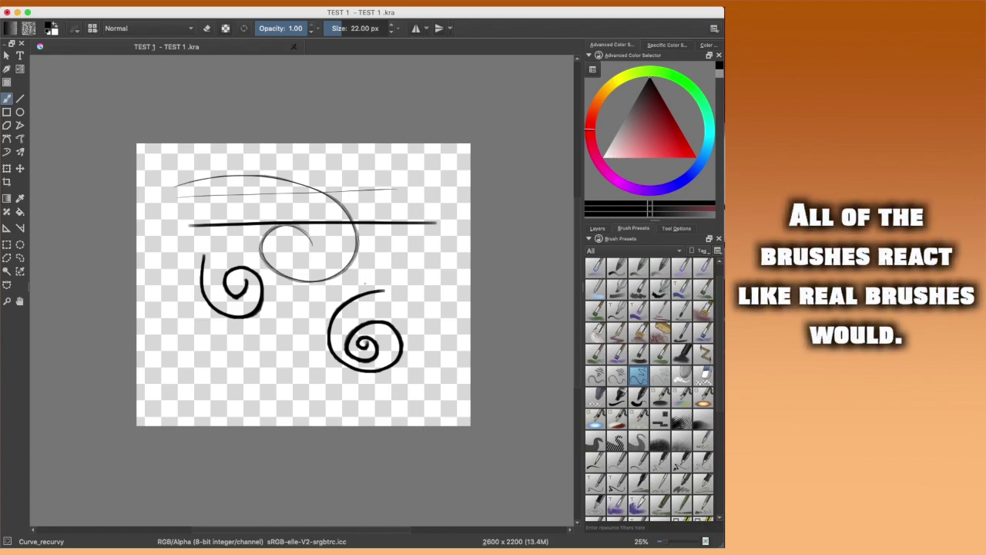
mouse_move(181, 165)
left_mouse_down()
mouse_move(396, 175)
mouse_move(378, 287)
mouse_move(396, 260)
left_mouse_up()
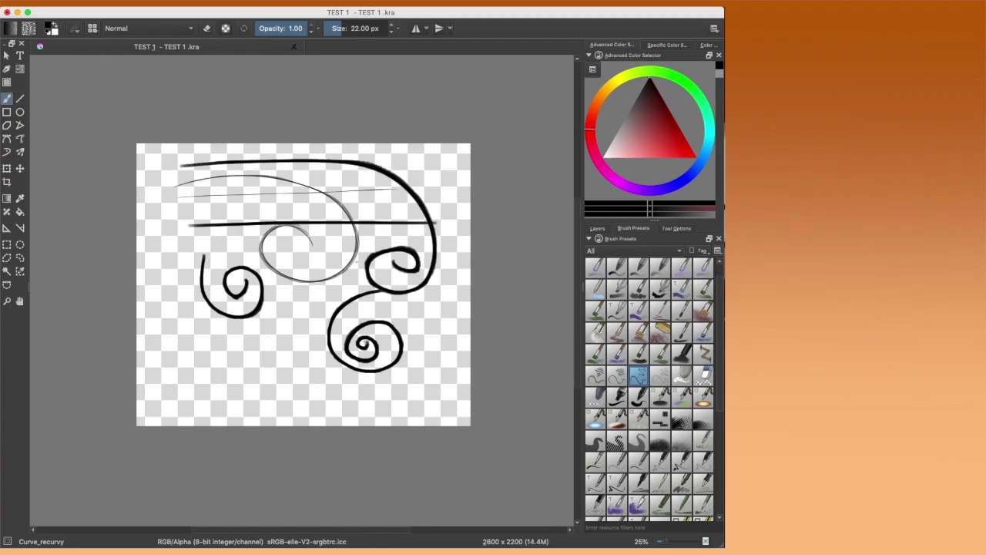
key("super+z")
key("super+z")
key("super+z")
key("super+z")
key("super+z")
key("super+z")
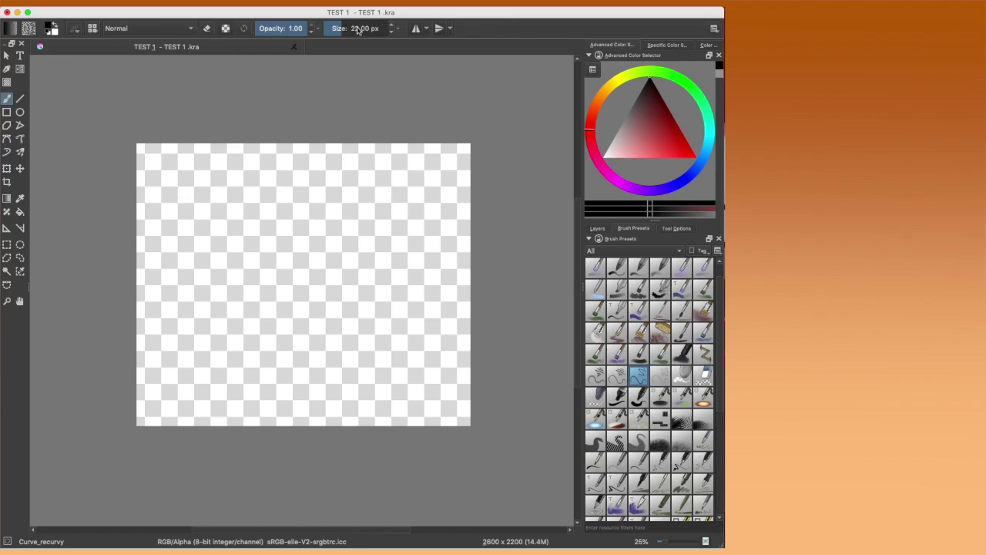
Step: Try redoing the top stroke, paint an S-curve, then remove it
key("super+shift+z")
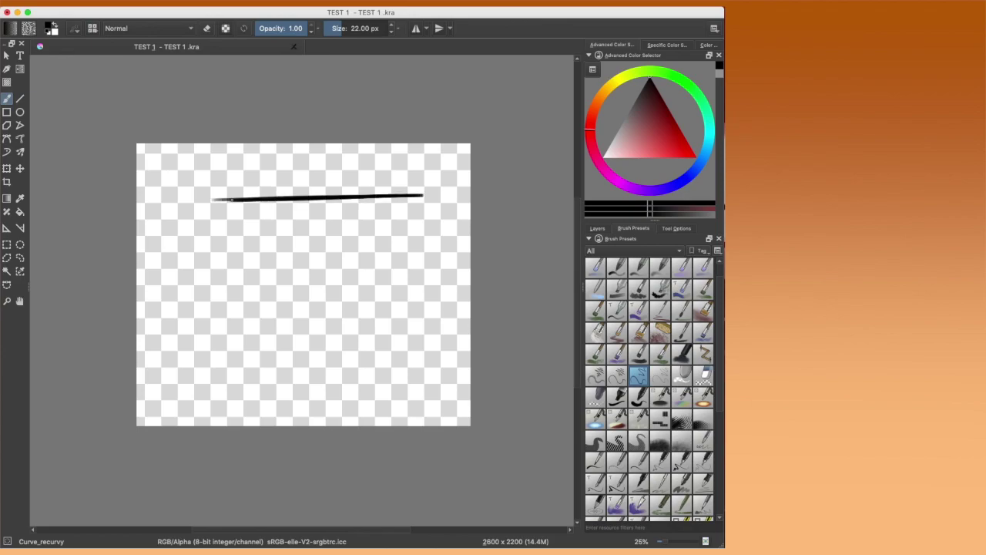
key("super+z")
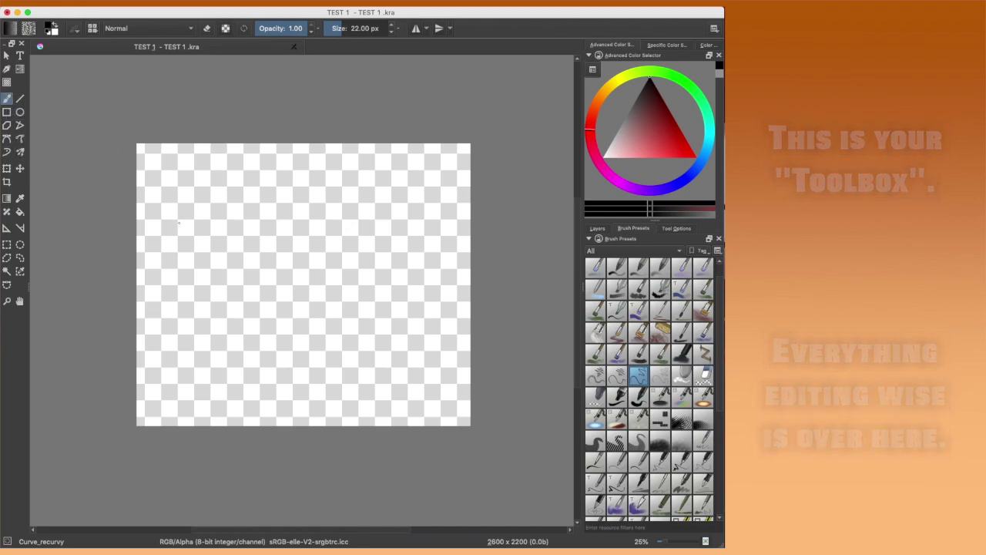
mouse_move(179, 220)
left_mouse_down()
mouse_move(340, 200)
mouse_move(242, 260)
mouse_move(243, 312)
mouse_move(394, 256)
mouse_move(281, 381)
mouse_move(378, 354)
mouse_move(360, 378)
left_mouse_up()
key("Delete")
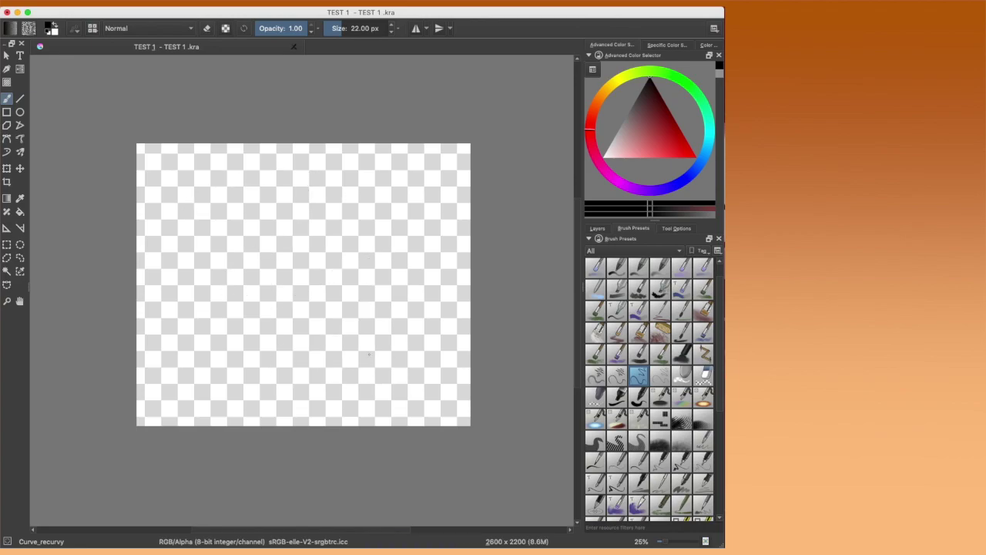
Step: Draw a long straight line across the top of the canvas, then try a rectangle below it
left_click(21, 99)
left_click_drag(240, 181, 432, 181)
left_click(6, 113)
left_click_drag(162, 188, 257, 293)
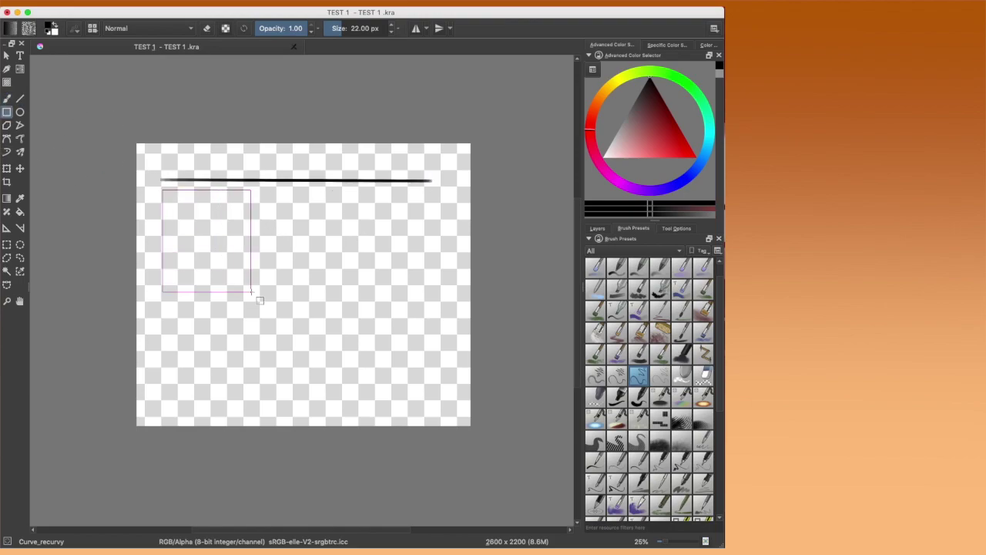
key("Escape")
left_click_drag(161, 192, 302, 310)
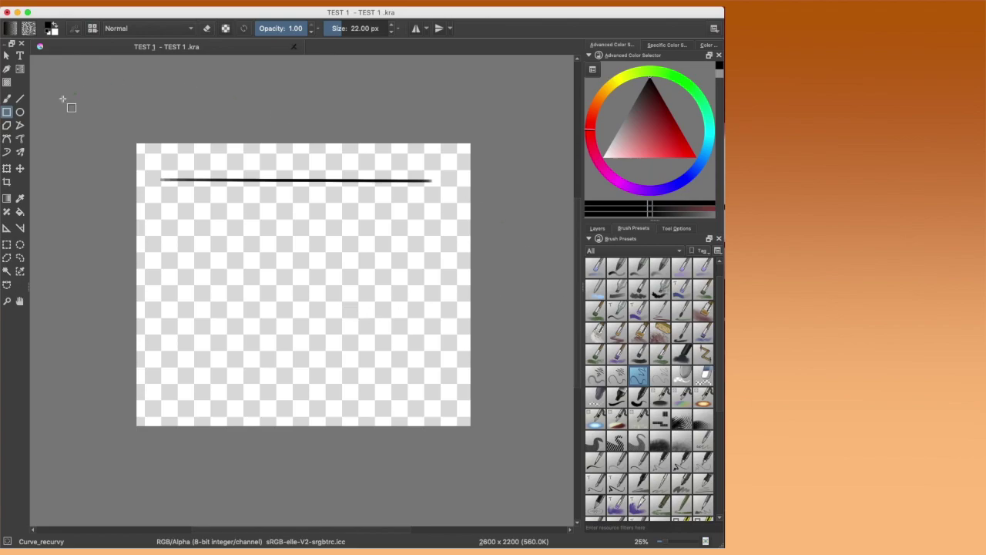
Step: Paint thick black looping strokes below the top line with the 60 px Fill_circle brush
left_click(640, 396)
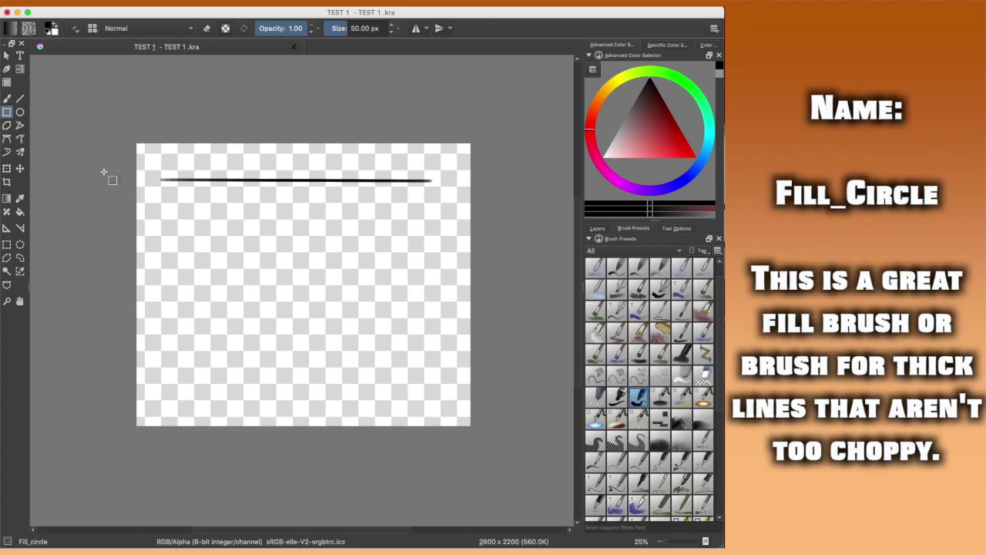
left_click(7, 98)
mouse_move(189, 238)
left_mouse_down()
mouse_move(382, 250)
mouse_move(373, 275)
mouse_move(286, 259)
mouse_move(267, 279)
mouse_move(342, 291)
mouse_move(282, 305)
left_mouse_up()
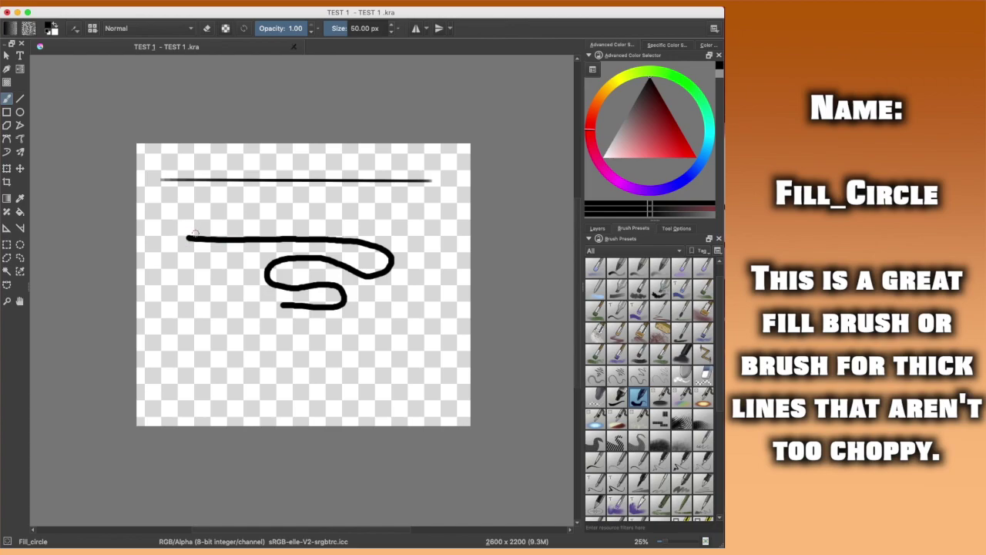
mouse_move(178, 225)
left_mouse_down()
mouse_move(361, 222)
mouse_move(394, 233)
mouse_move(415, 276)
mouse_move(394, 304)
mouse_move(319, 331)
mouse_move(245, 309)
mouse_move(245, 268)
mouse_move(228, 253)
mouse_move(177, 224)
left_mouse_up()
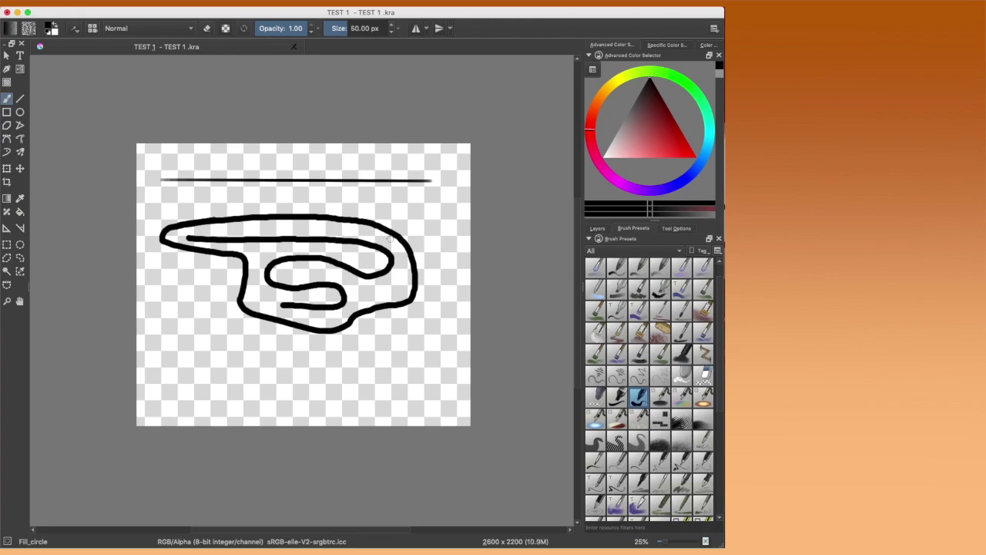
Step: Undo the loops, then draw a thick rectangle and a circle below the top line
key("ctrl+z")
key("ctrl+z")
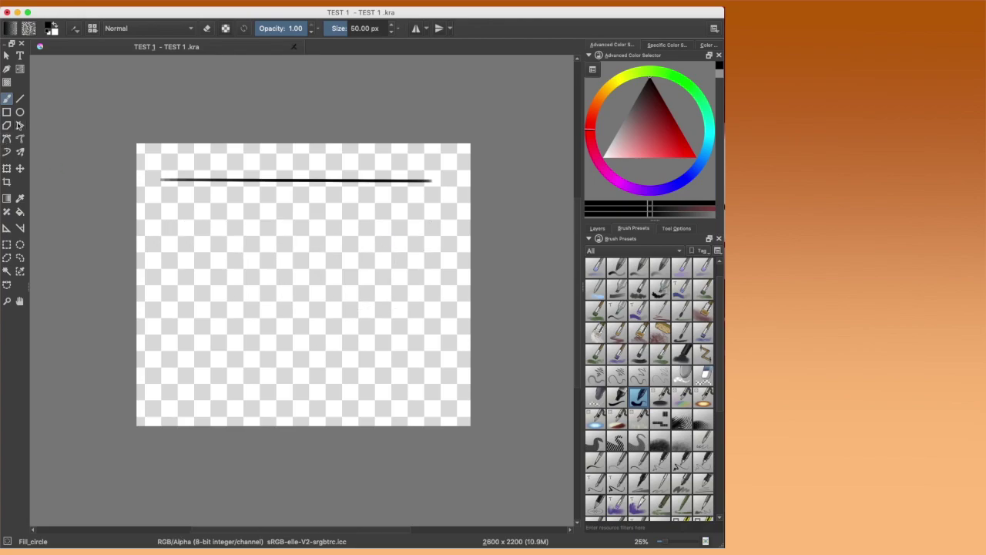
left_click(6, 112)
left_click_drag(161, 188, 282, 295)
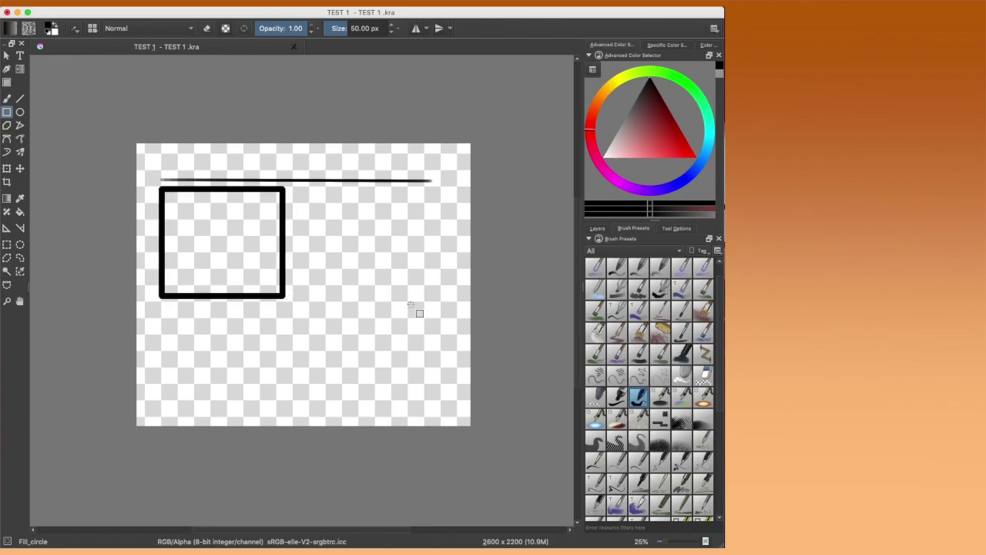
left_click(20, 111)
left_click_drag(305, 198, 414, 306)
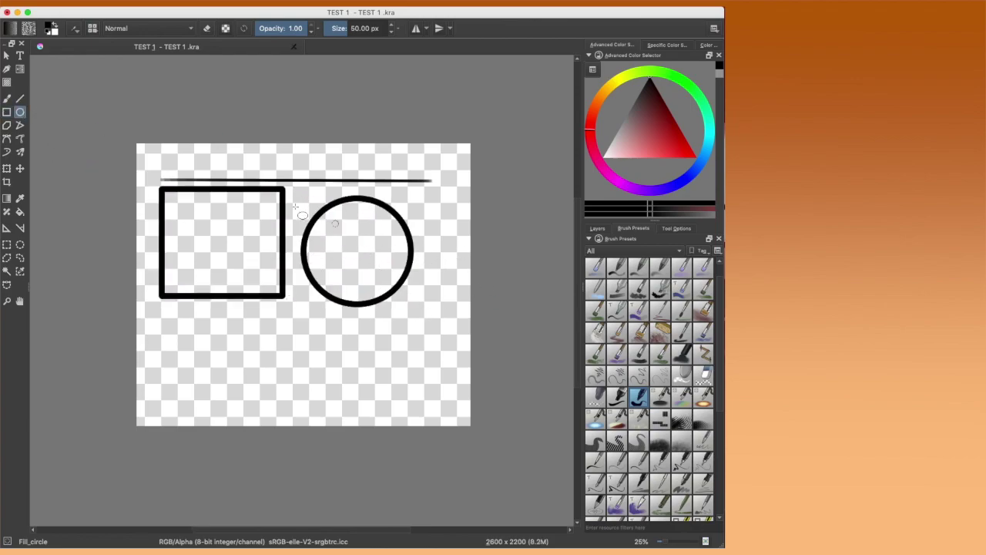
Step: Draw a jagged nine-corner polygon outline below the rectangle
left_click(6, 127)
left_click(274, 321)
left_click(168, 335)
left_click(178, 376)
left_click(255, 377)
left_click(273, 401)
left_click(312, 344)
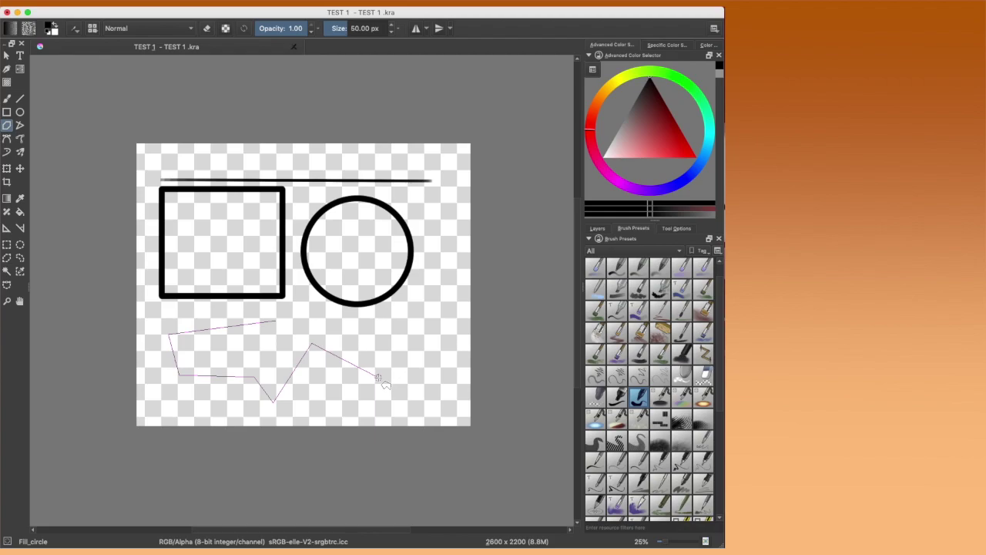
left_click(381, 377)
left_click(342, 322)
left_click(285, 339)
left_click(274, 320)
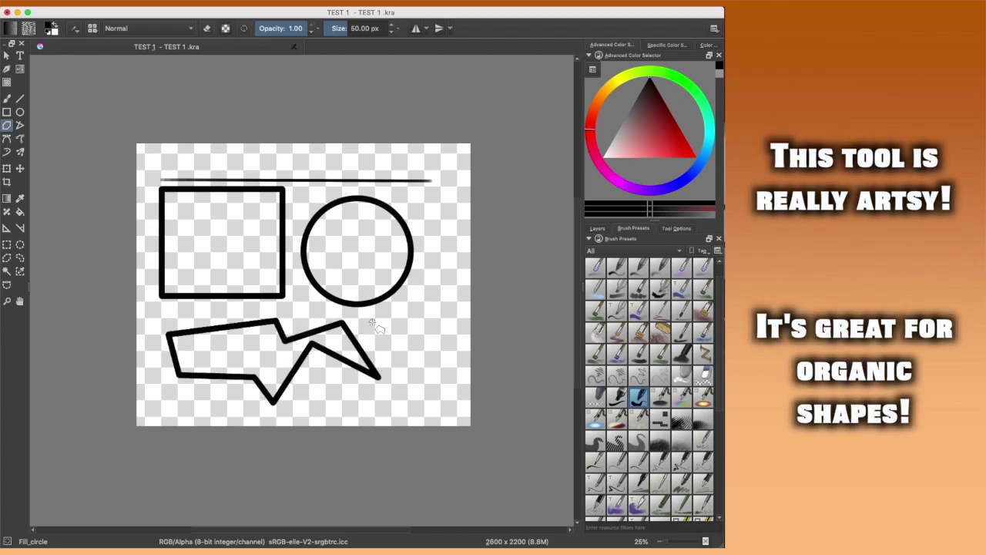
Step: Draw a second four-corner polygon below the circle, then undo all the test shapes
left_click(371, 322)
left_click(429, 295)
left_click(453, 338)
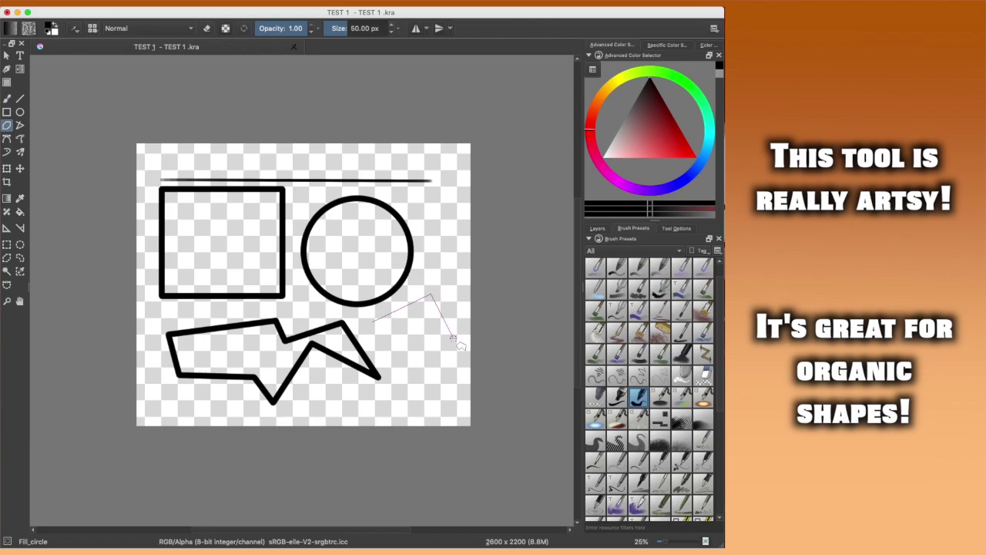
left_click(414, 356)
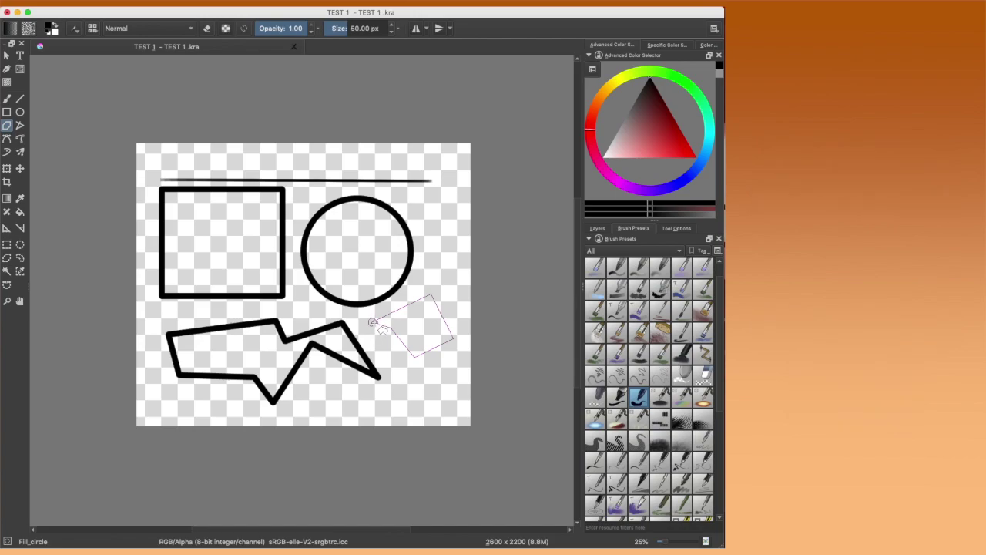
left_click(372, 322)
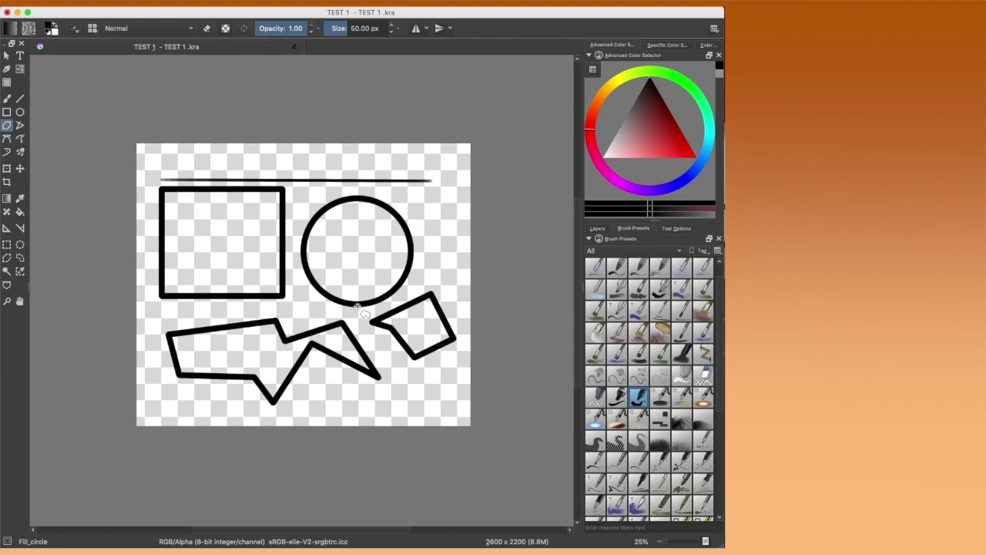
key("super+z")
key("super+z")
key("super+z")
key("super+z")
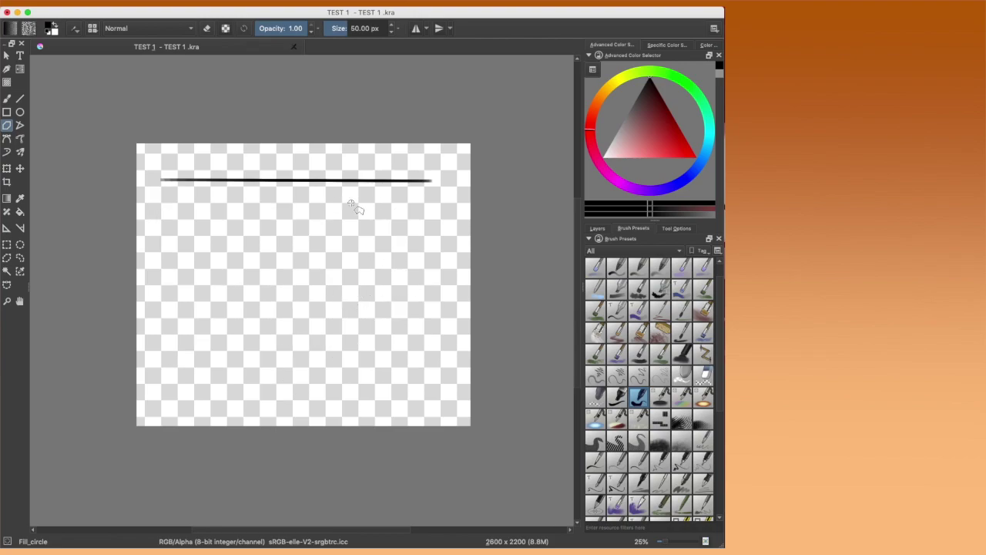
left_click(8, 140)
left_click(275, 180)
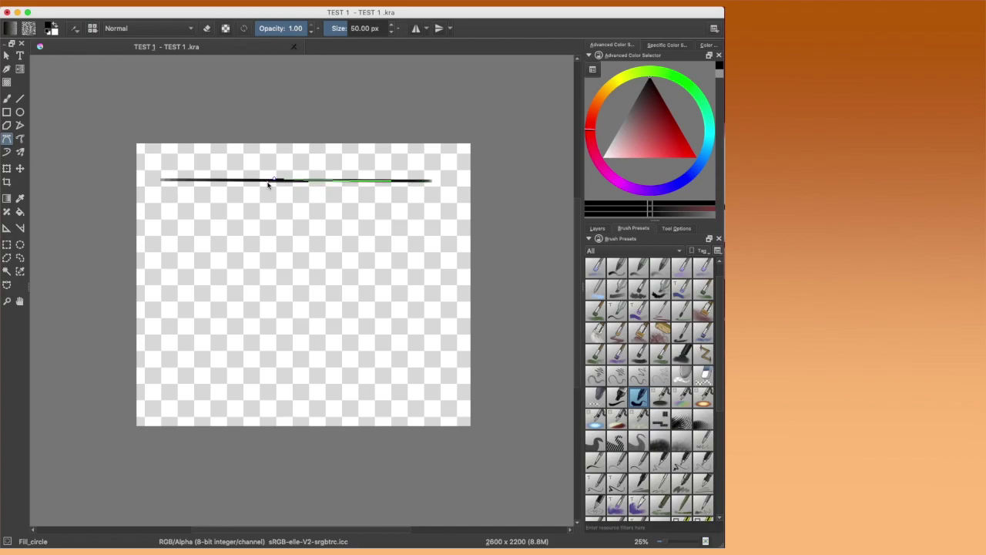
left_click_drag(432, 181, 448, 195)
left_click(420, 217)
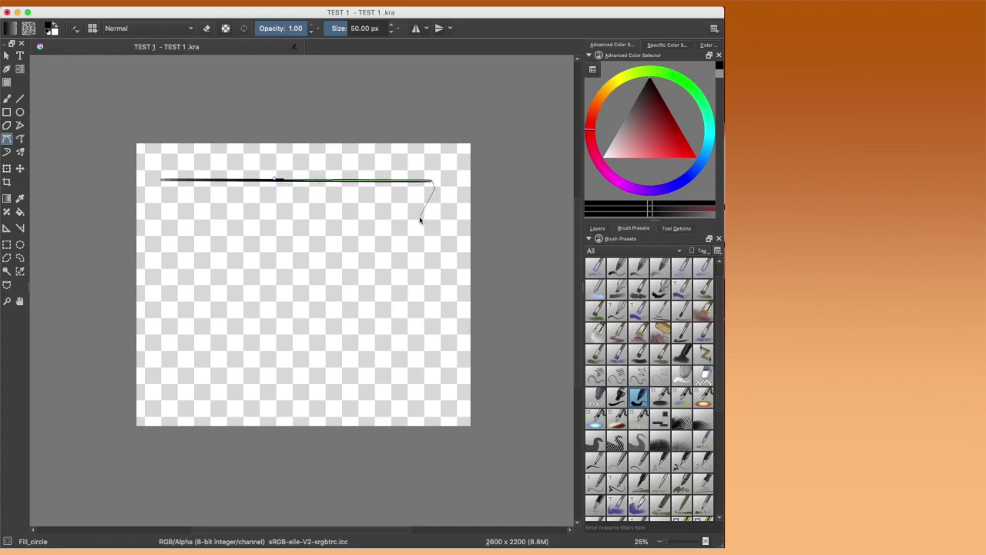
left_click(228, 207)
left_click(275, 181)
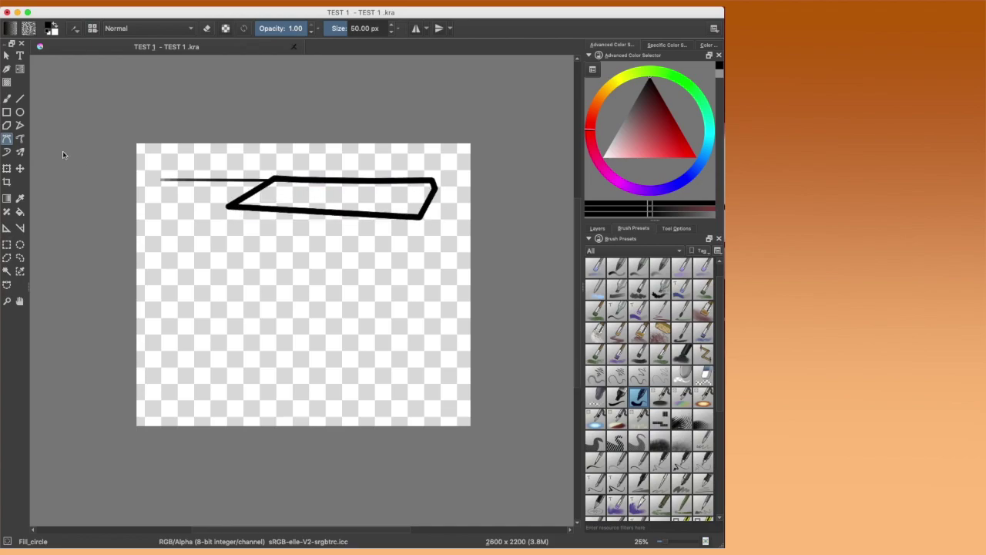
left_click(19, 141)
mouse_move(332, 230)
left_mouse_down()
mouse_move(212, 245)
mouse_move(219, 290)
mouse_move(266, 308)
mouse_move(343, 261)
mouse_move(346, 237)
left_mouse_up()
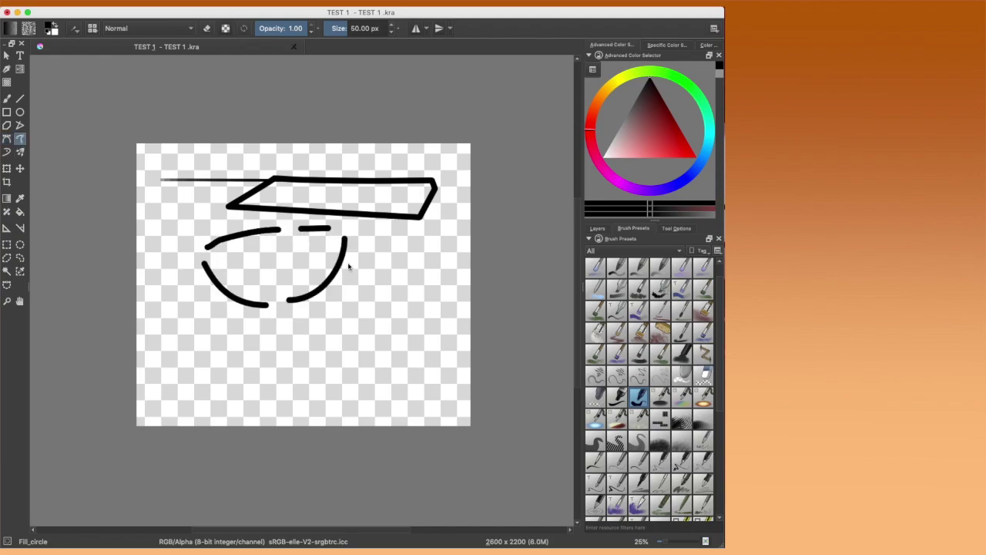
left_click(6, 154)
key("super+z")
key("super+z")
key("super+z")
key("super+z")
key("super+z")
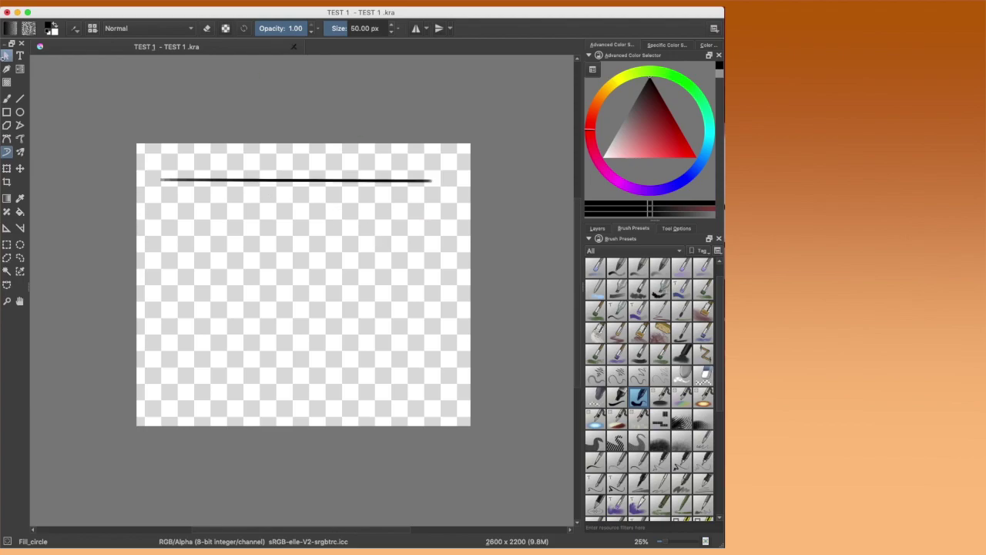
Step: Transform the top line into a tall, slanted band stretching past both canvas edges
left_click(6, 169)
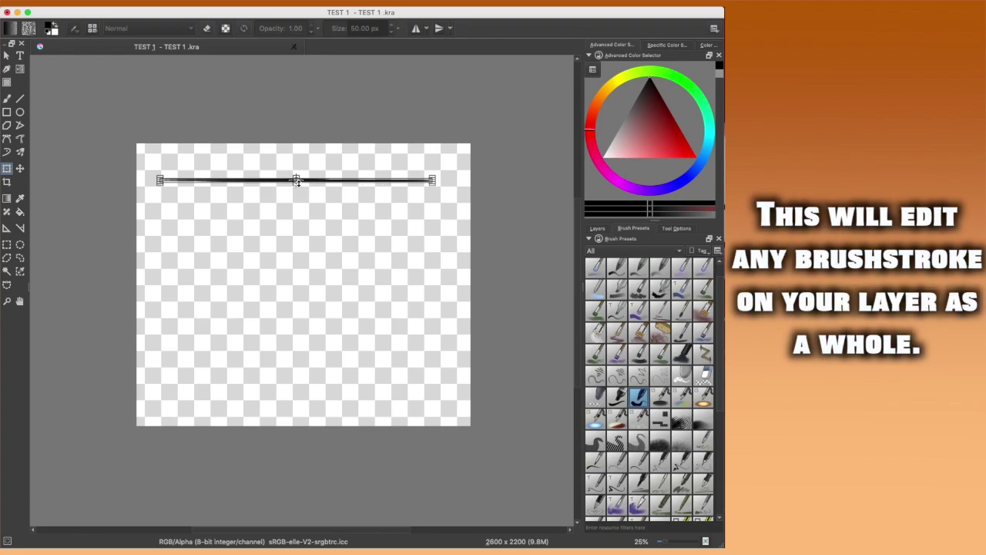
left_click_drag(296, 182, 297, 315)
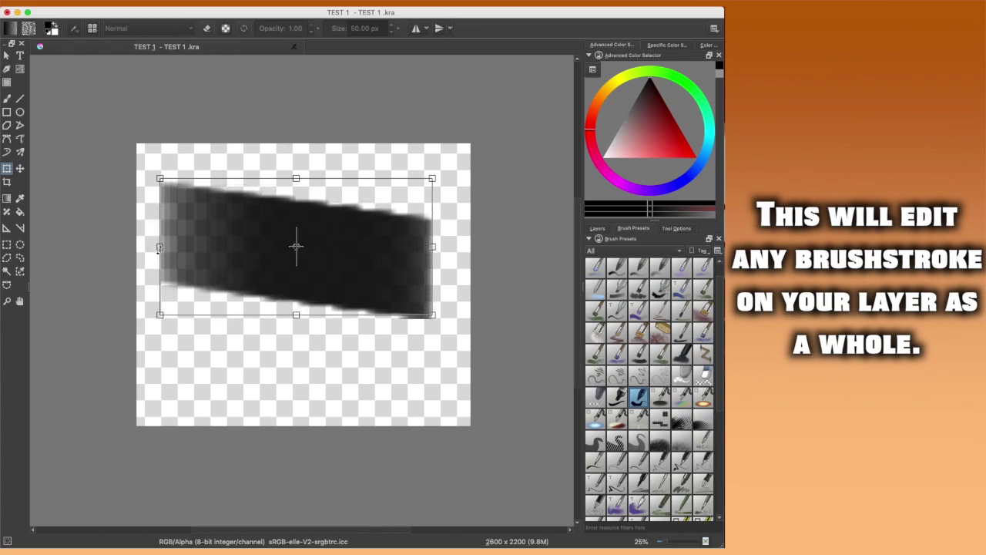
left_click_drag(159, 247, 75, 246)
left_click_drag(433, 246, 561, 242)
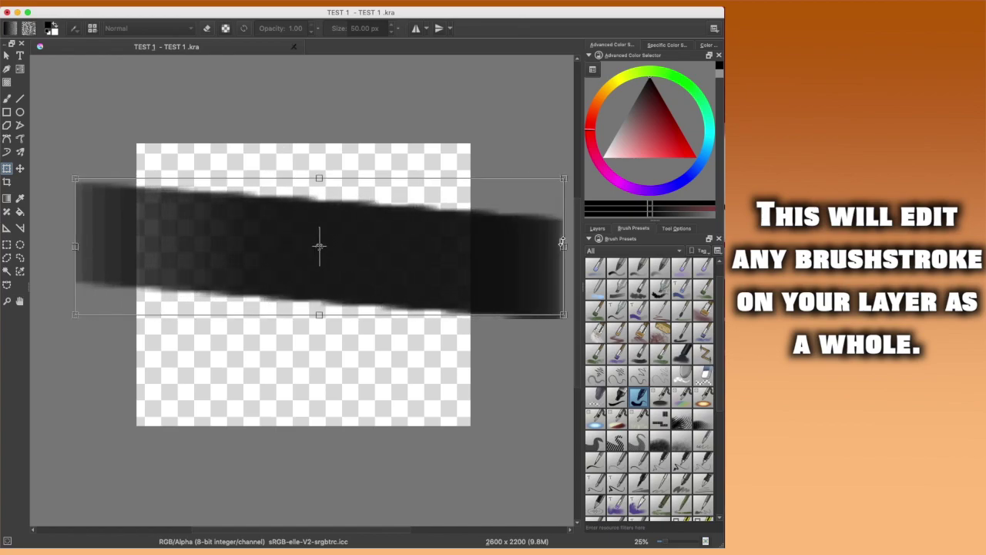
mouse_move(292, 245)
left_mouse_down()
mouse_move(225, 240)
mouse_move(282, 242)
mouse_move(251, 236)
mouse_move(269, 224)
mouse_move(341, 225)
mouse_move(288, 224)
mouse_move(319, 225)
left_mouse_up()
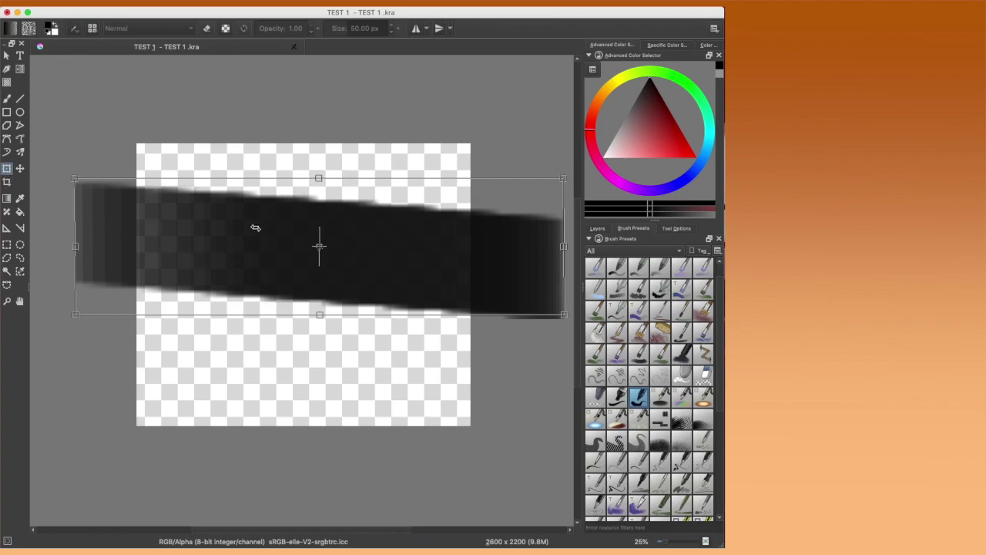
Step: Commit the transform and move the black band down the canvas
left_click(20, 168)
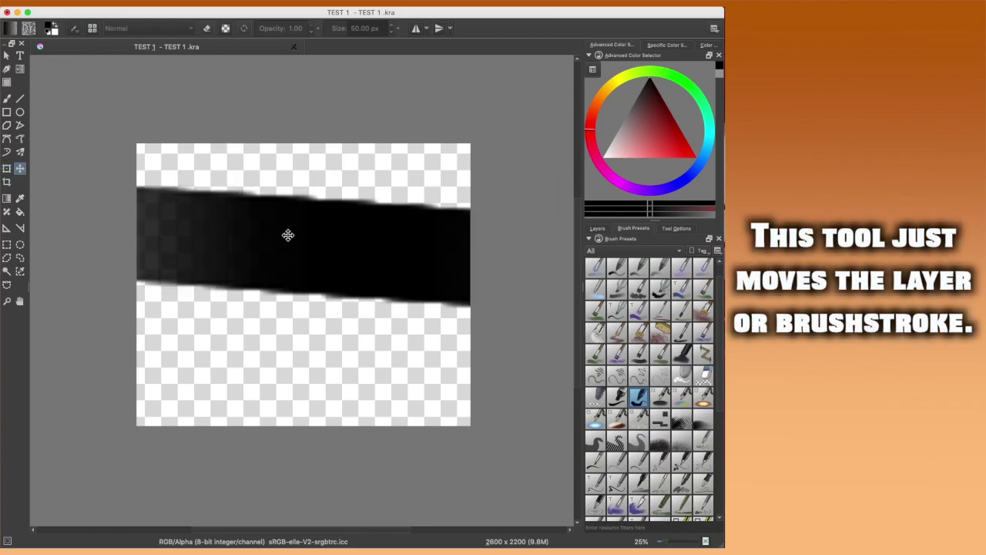
mouse_move(356, 239)
left_mouse_down()
mouse_move(205, 229)
mouse_move(399, 234)
mouse_move(332, 238)
mouse_move(382, 328)
mouse_move(369, 274)
left_mouse_up()
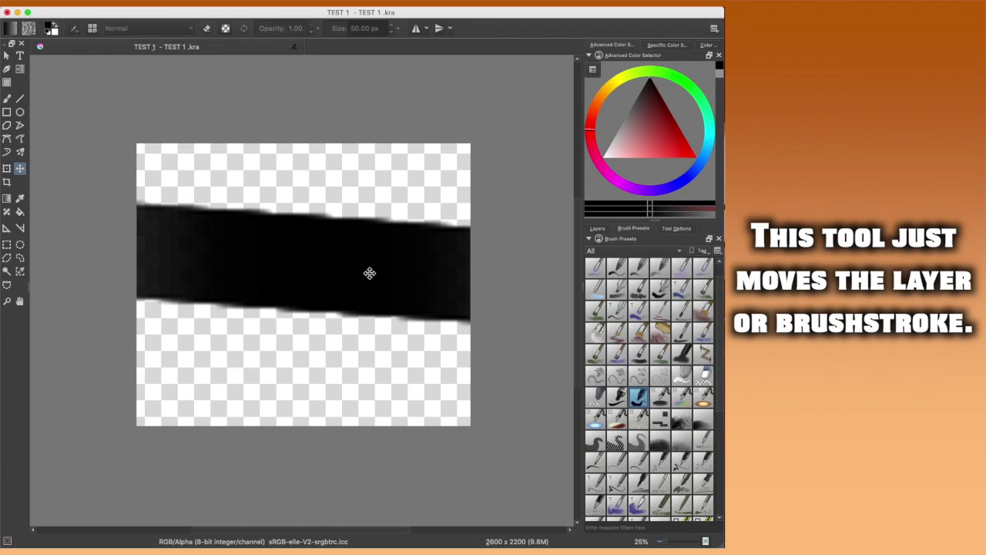
left_click_drag(276, 254, 284, 254)
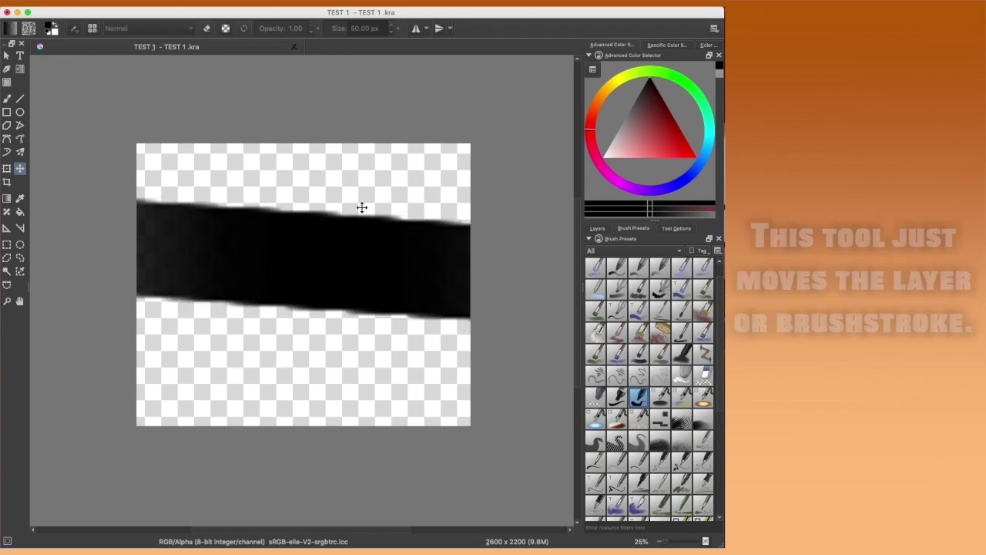
left_click(7, 182)
Step: Try resizing a crop frame, then commit the black band's transform and return to the Freehand Brush
left_click(285, 254)
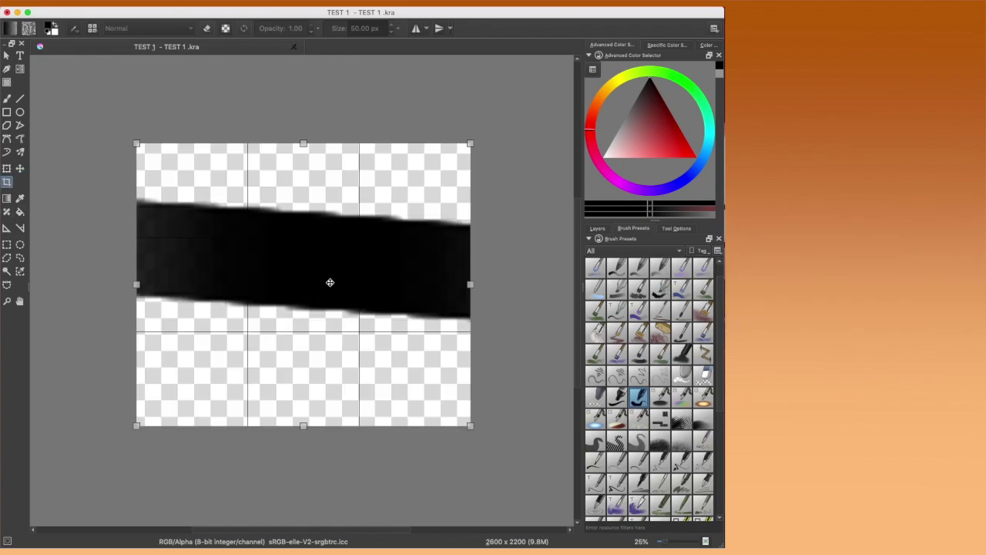
left_click_drag(138, 150, 174, 182)
left_click_drag(383, 269, 309, 205)
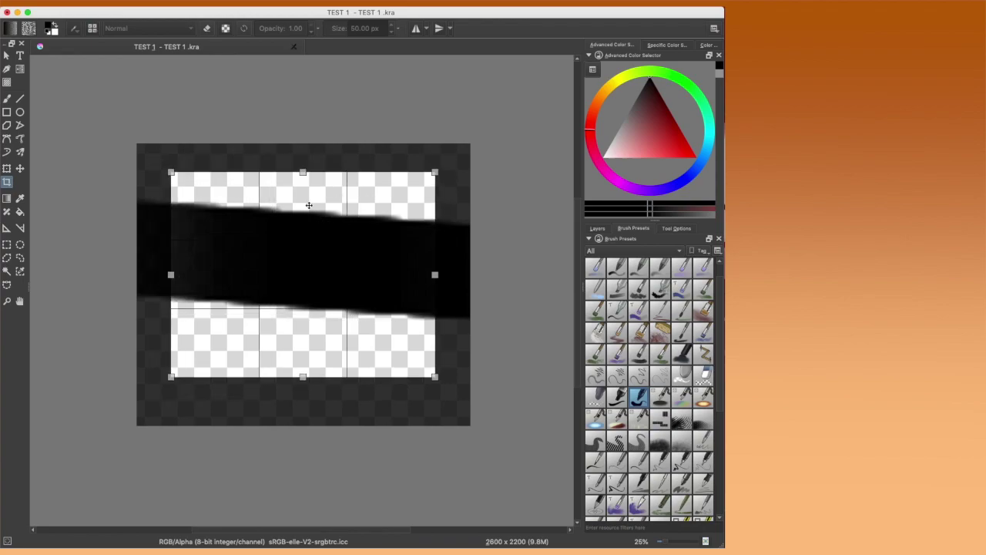
mouse_move(440, 169)
left_mouse_down()
mouse_move(451, 154)
mouse_move(440, 169)
left_mouse_up()
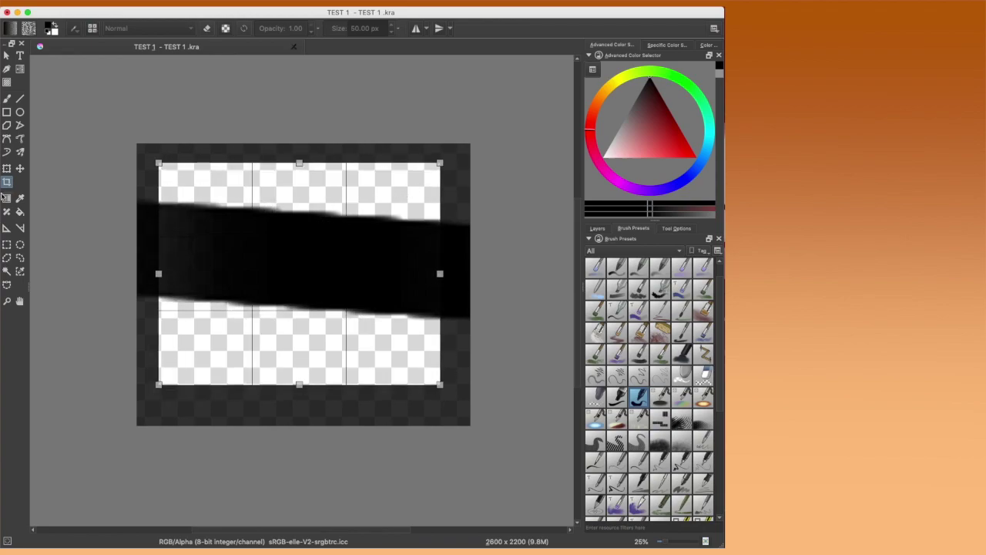
left_click(7, 168)
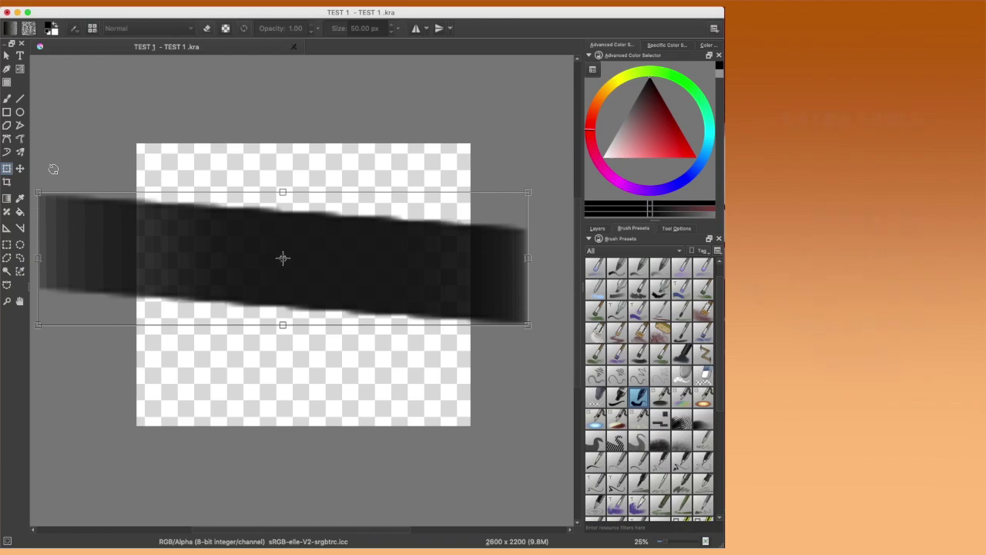
left_click(7, 99)
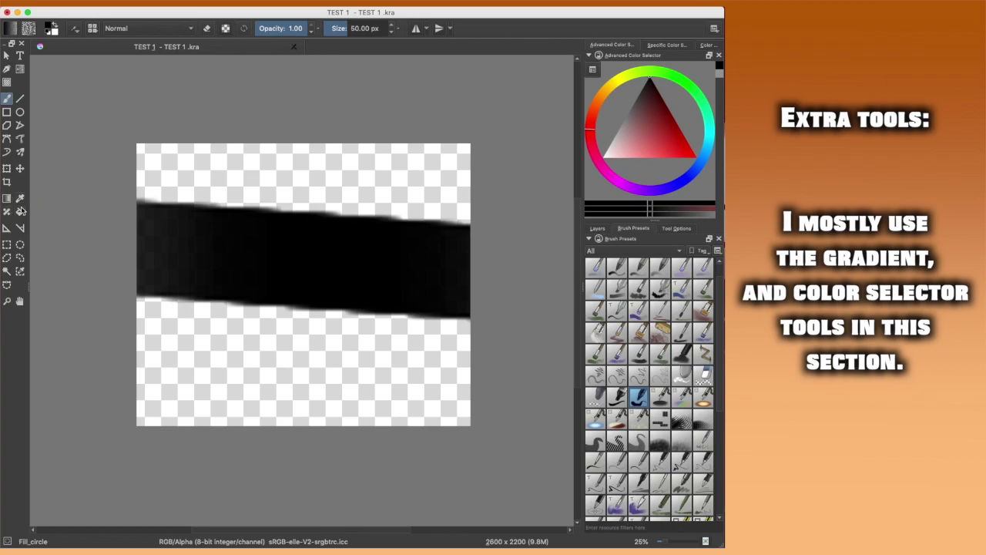
Step: Pick the Gradient tool and choose the magenta-to-blue 'jan's eyes' gradient from the chooser
left_click(7, 199)
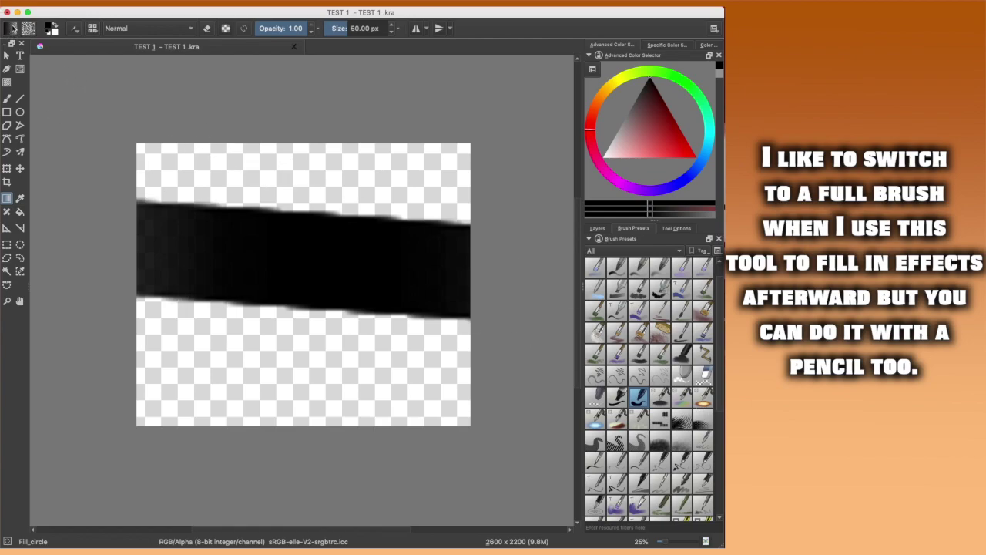
left_click(12, 29)
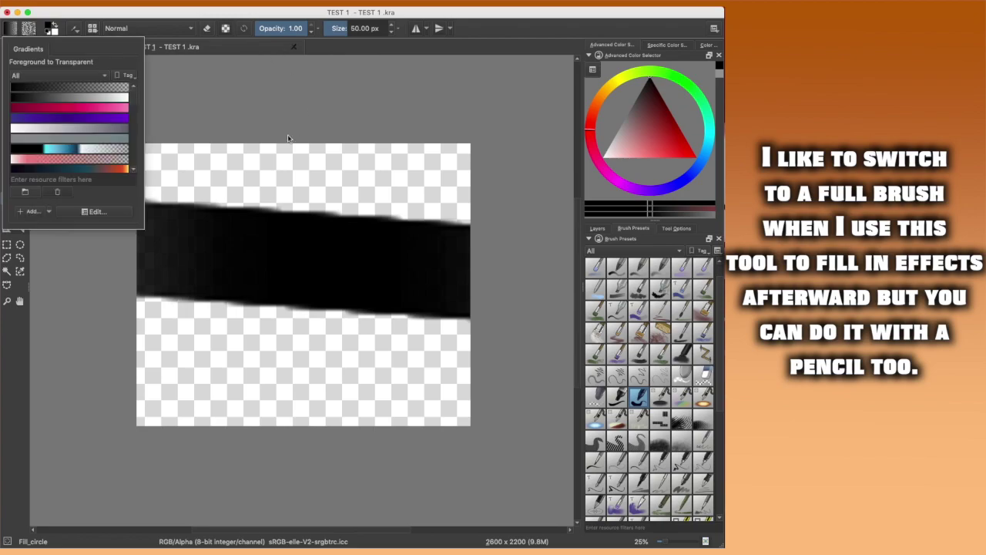
left_click_drag(132, 98, 131, 168)
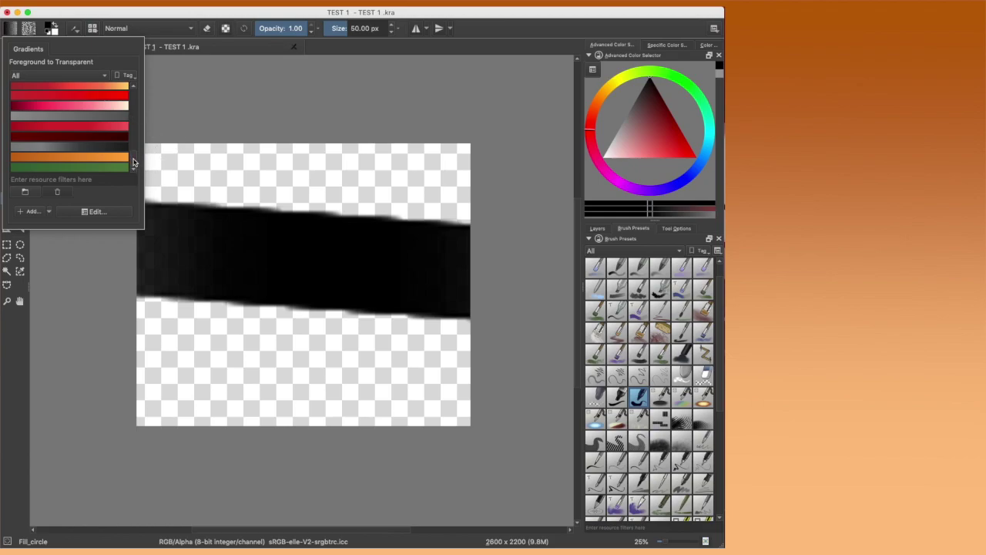
left_click_drag(133, 162, 135, 142)
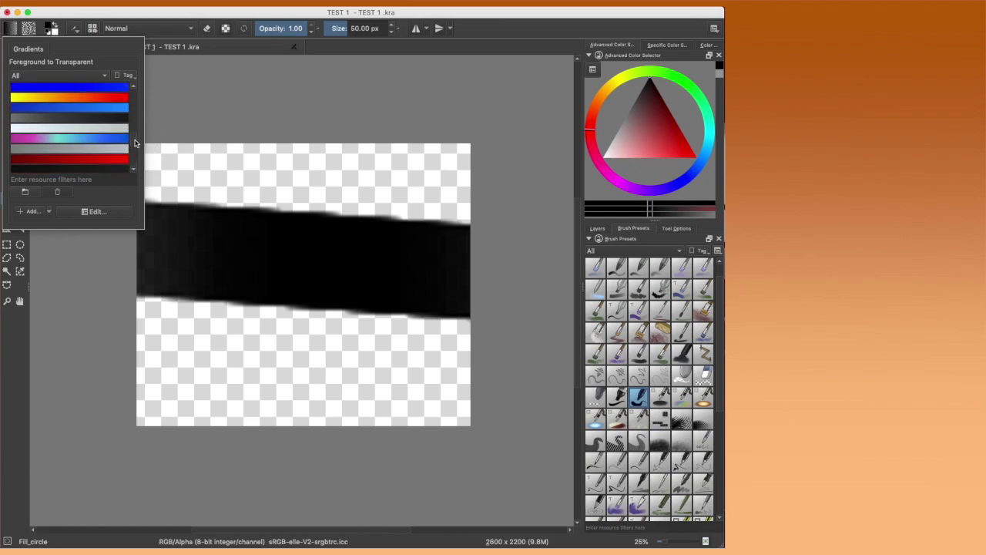
left_click(63, 141)
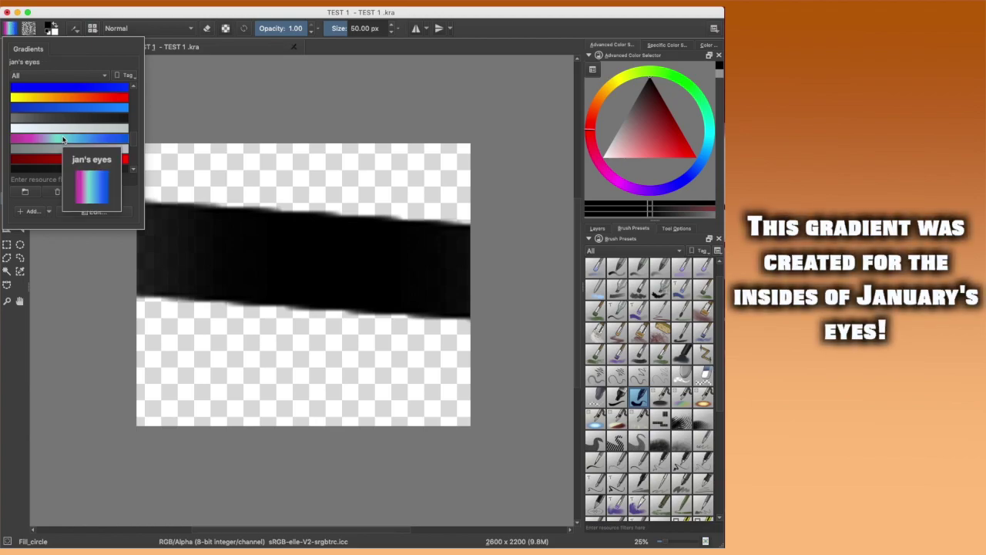
left_click_drag(135, 144, 132, 166)
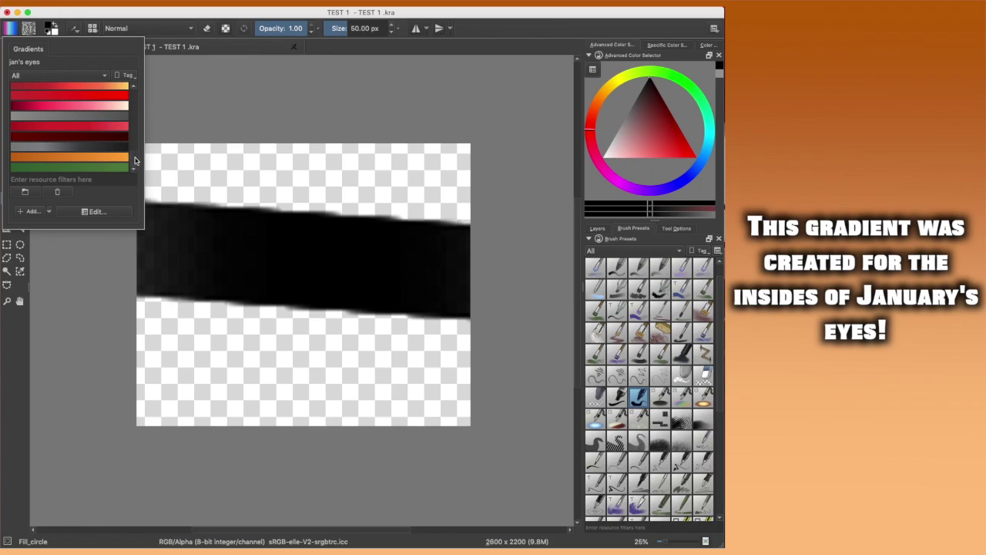
mouse_move(135, 161)
left_mouse_down()
mouse_move(134, 132)
mouse_move(137, 165)
left_mouse_up()
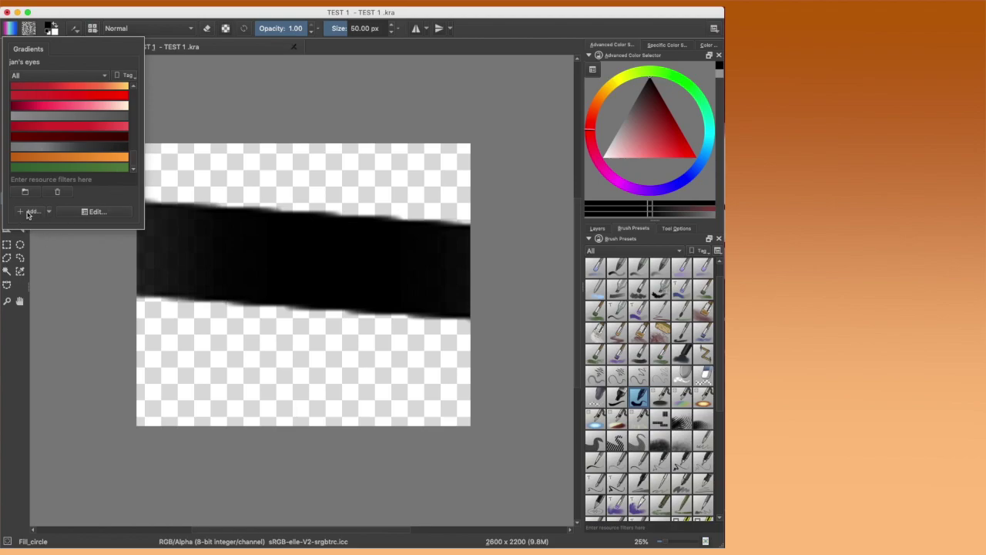
Step: Add a new custom gradient and name it YOUTUBE in the gradient editor
left_click(30, 212)
left_click_drag(69, 41, 146, 35)
left_click(138, 51)
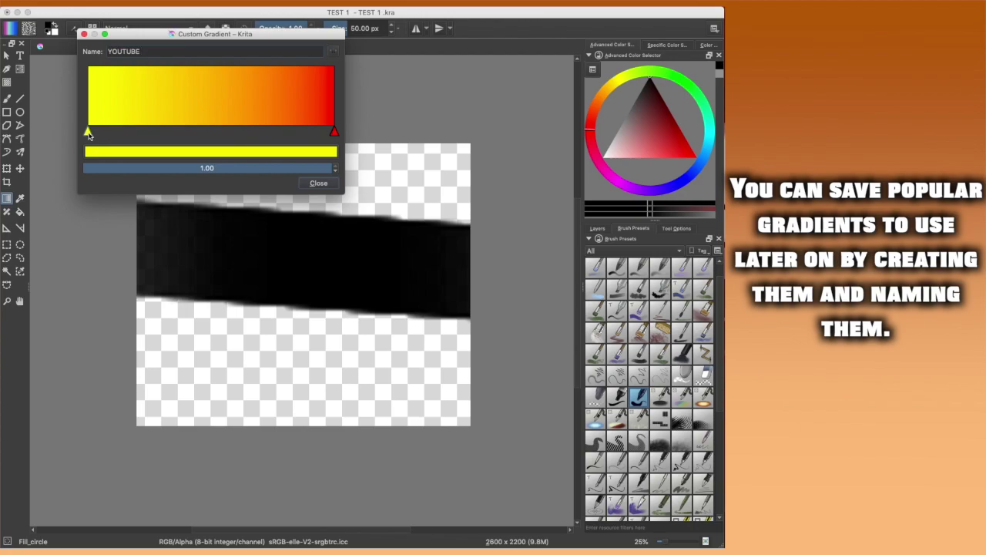
left_click_drag(142, 37, 103, 36)
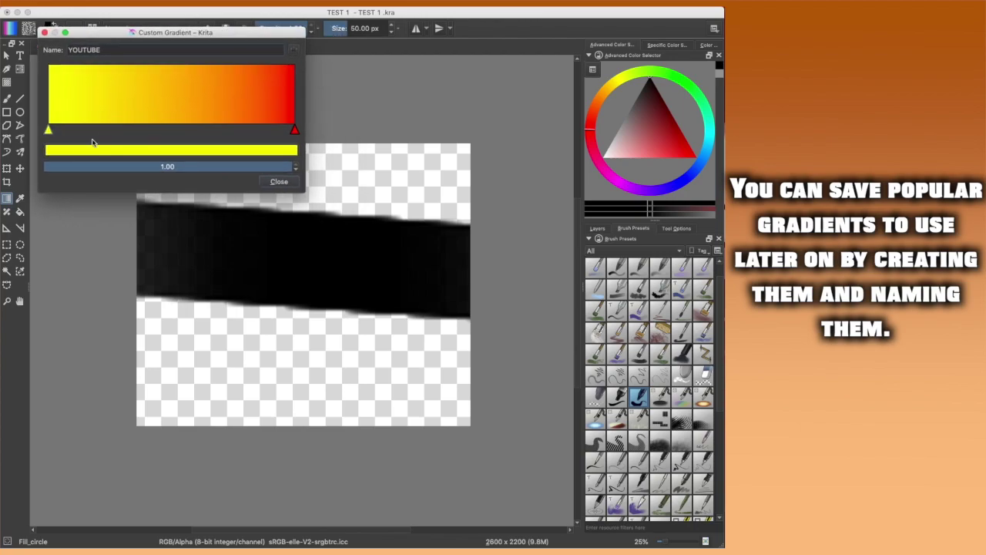
Step: Set the gradient stops to red and dark red, adjust a stop, and close the editor
left_click(47, 131)
left_click(164, 152)
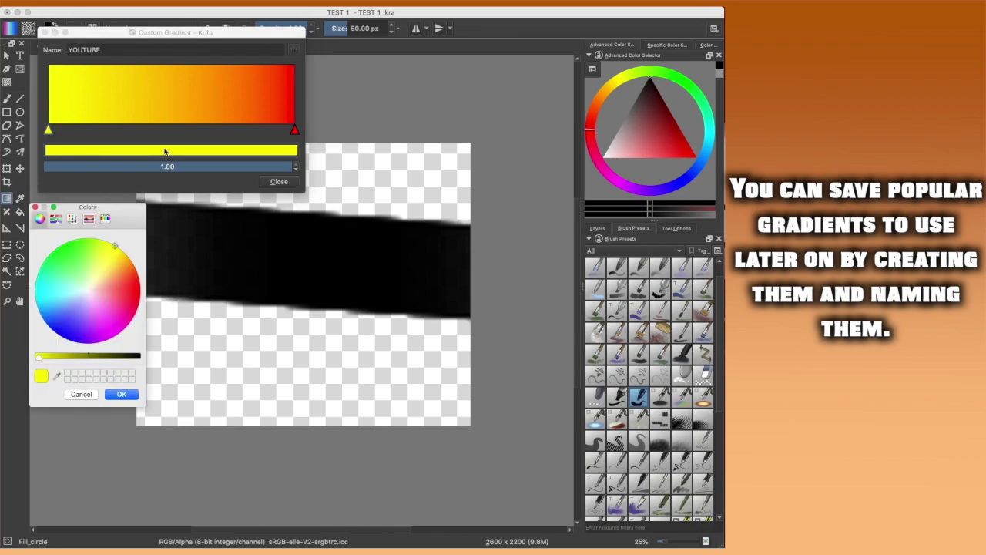
left_click_drag(109, 308, 140, 301)
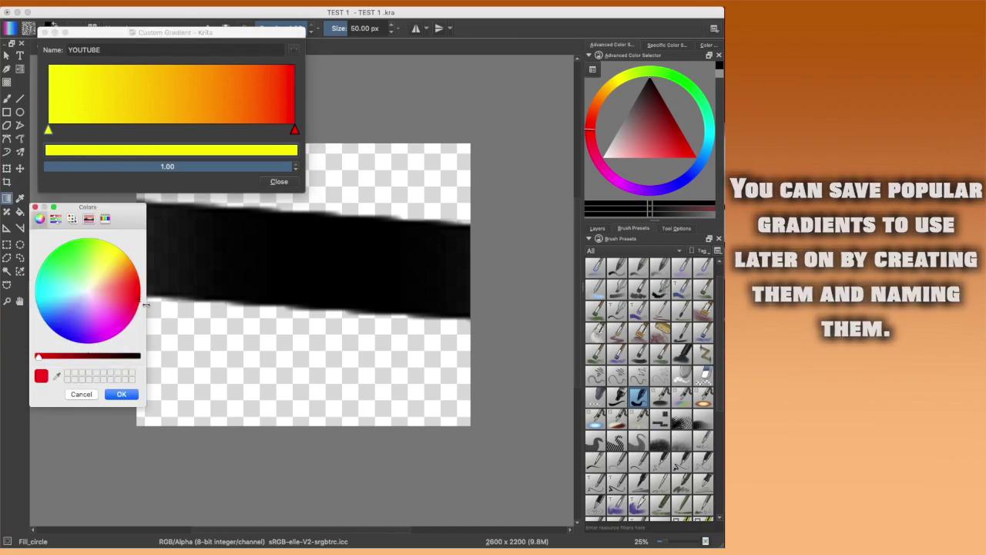
left_click(127, 128)
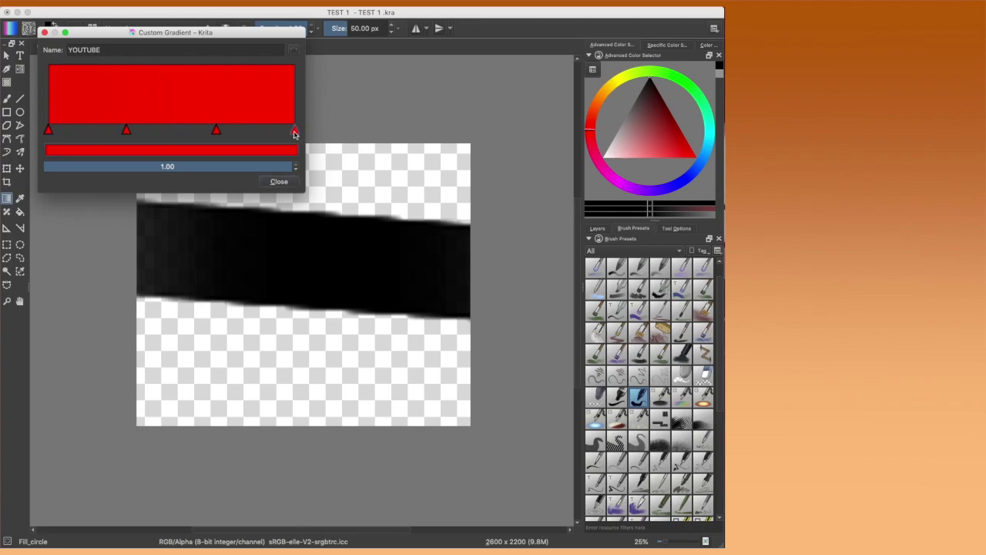
left_click(245, 152)
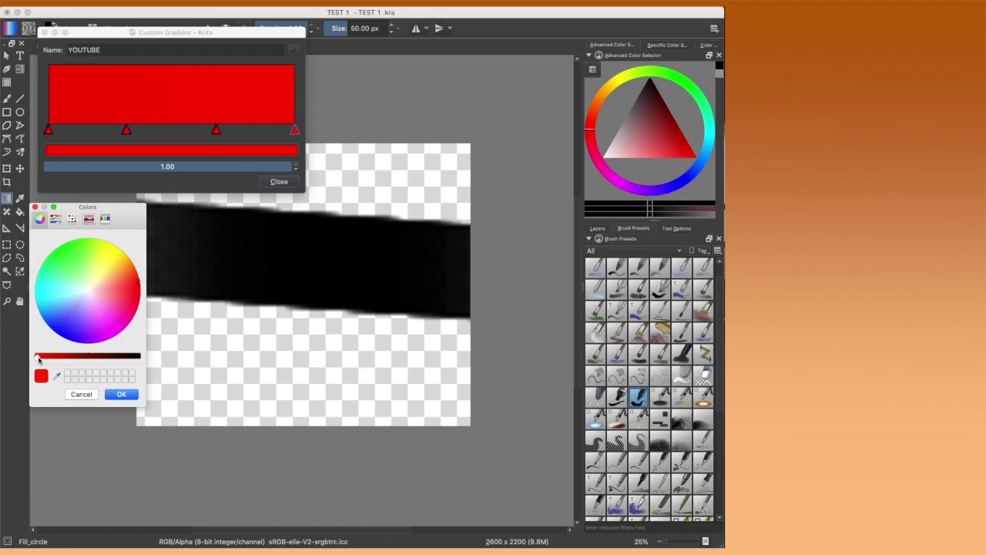
left_click_drag(38, 360, 72, 362)
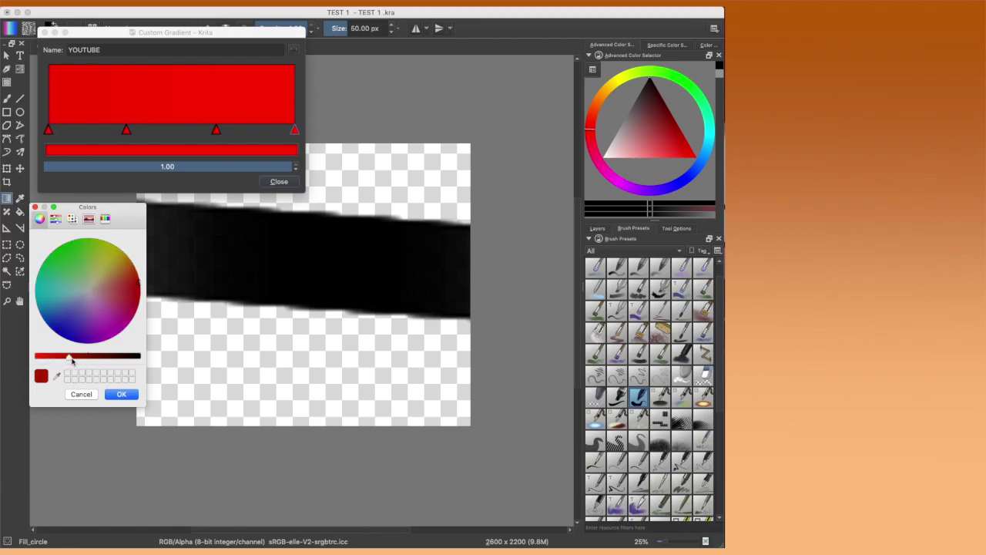
left_click(120, 393)
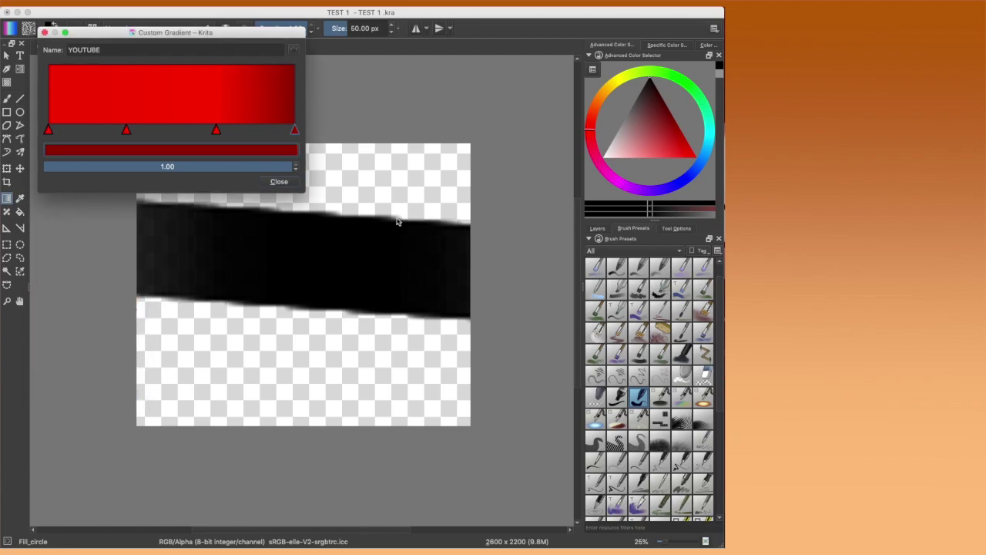
left_click_drag(215, 134, 209, 144)
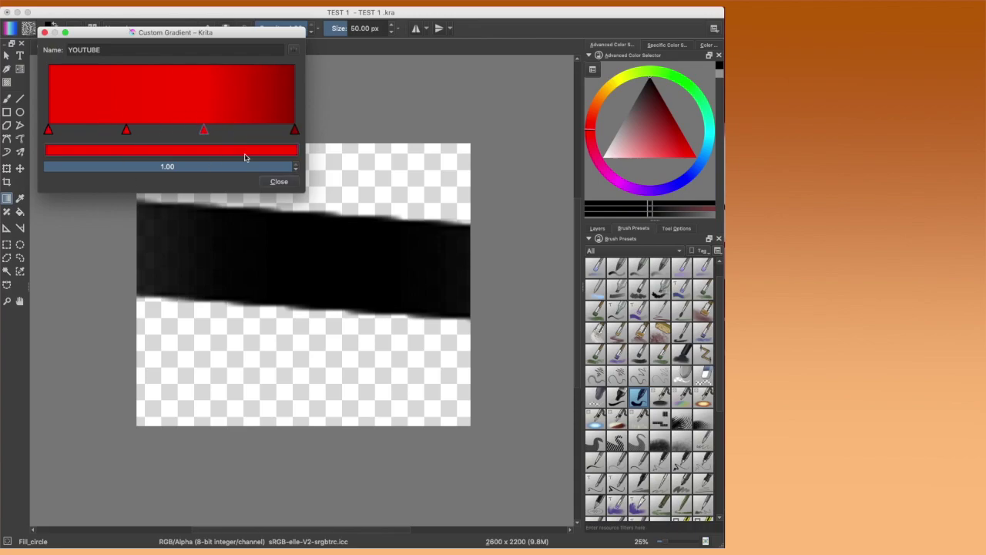
left_click(277, 182)
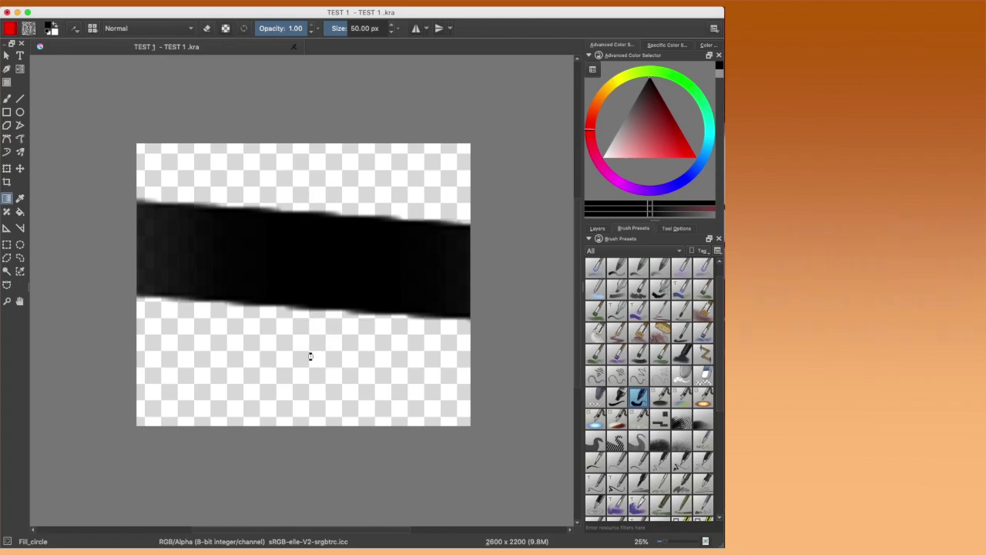
Step: Drag a gradient on the canvas, then toggle Layer 2's visibility in the Layers docker
left_click_drag(311, 356, 309, 354)
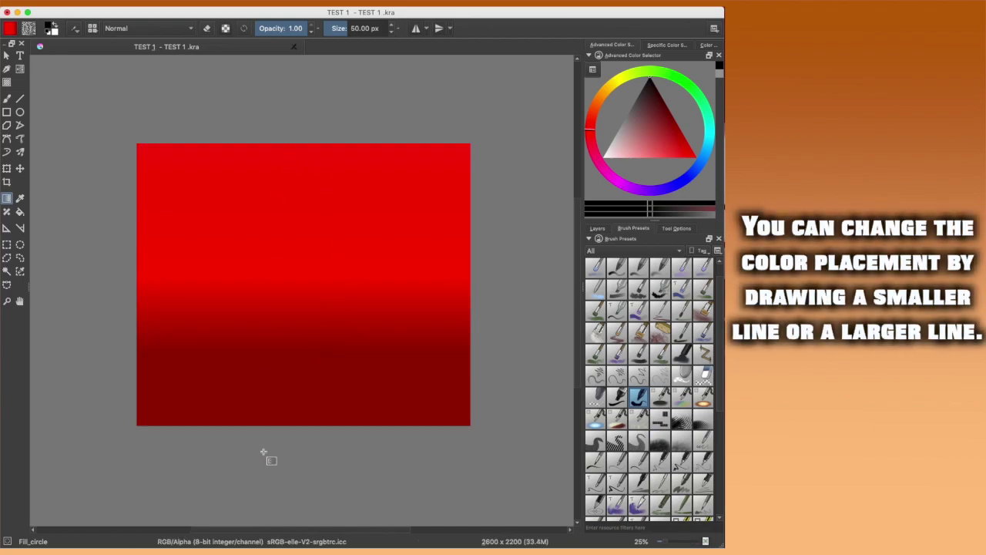
left_click(598, 229)
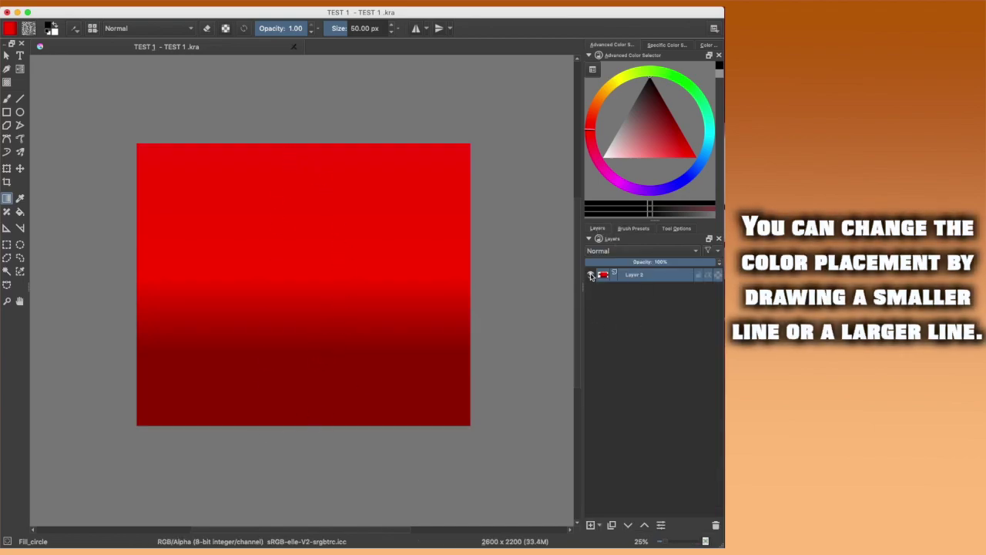
left_click(591, 275)
left_click(591, 275)
left_click(591, 275)
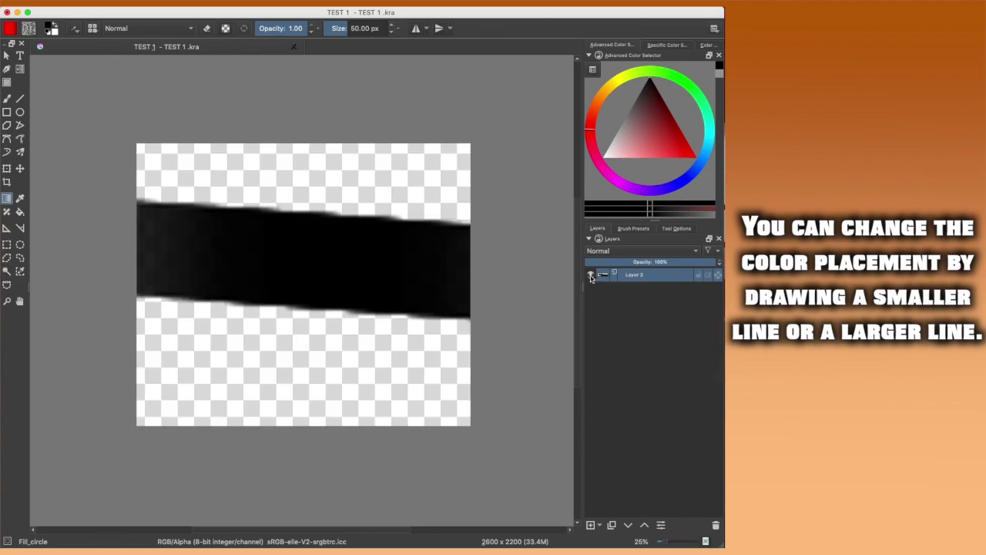
Step: Add Layer 8 below Layer 2 and fill it with the red gradient top to bottom
left_click(591, 526)
left_click_drag(630, 276, 630, 305)
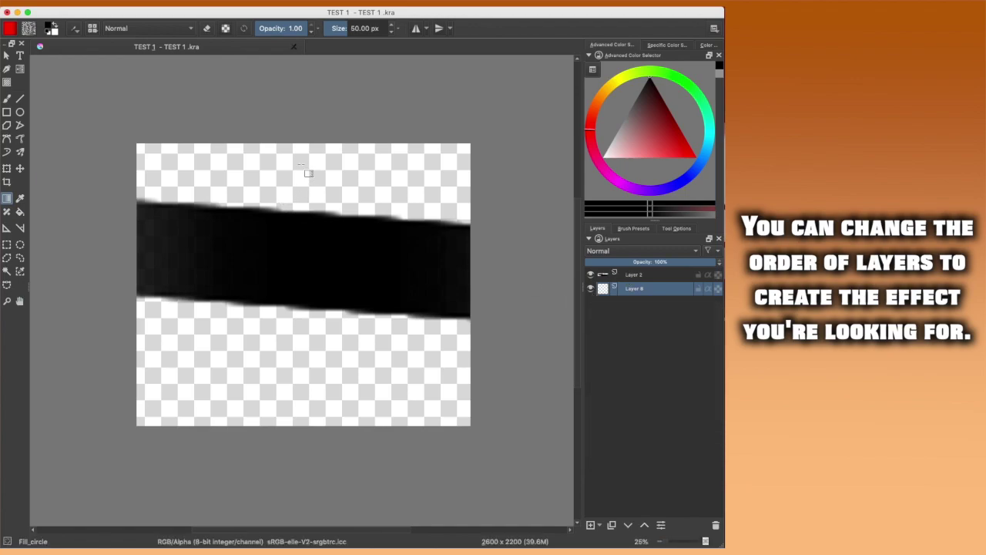
left_click_drag(315, 348, 316, 376)
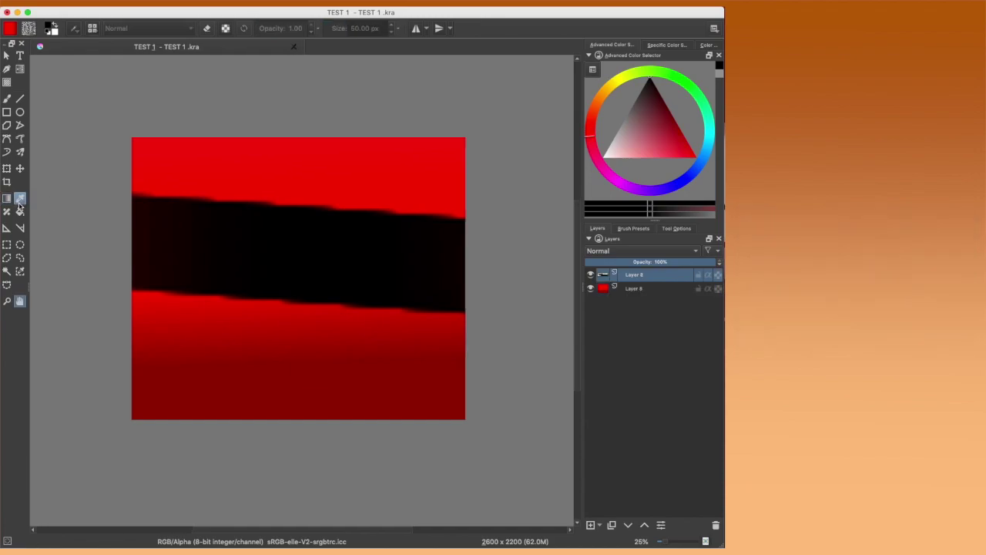
Step: Sample bright red, black and dark red from the canvas, then pick blue from colour history
left_click(20, 198)
left_click(452, 146)
left_click(181, 242)
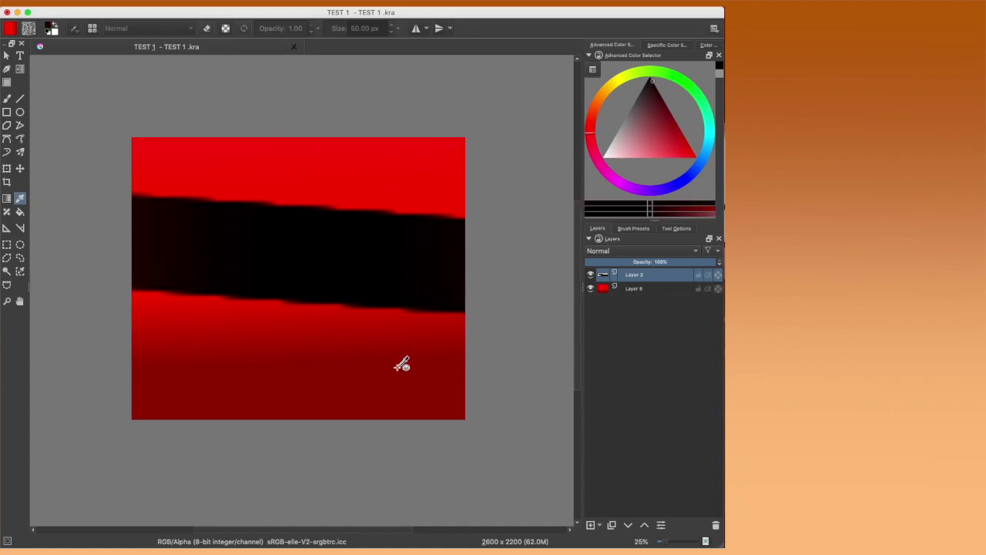
left_click(224, 387)
left_click(718, 77)
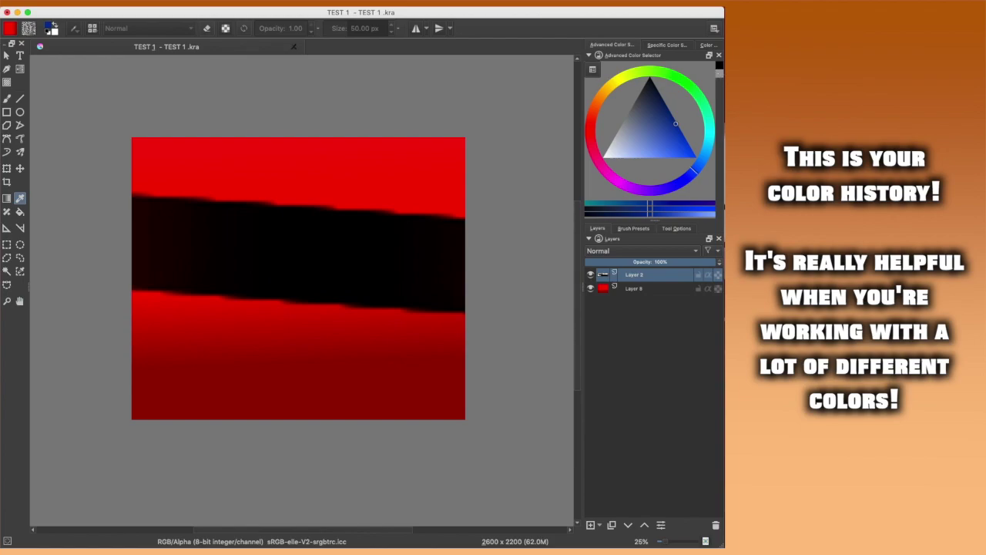
Step: Paint a blue oval in the top red area, then scribble black loops over it
left_click(7, 98)
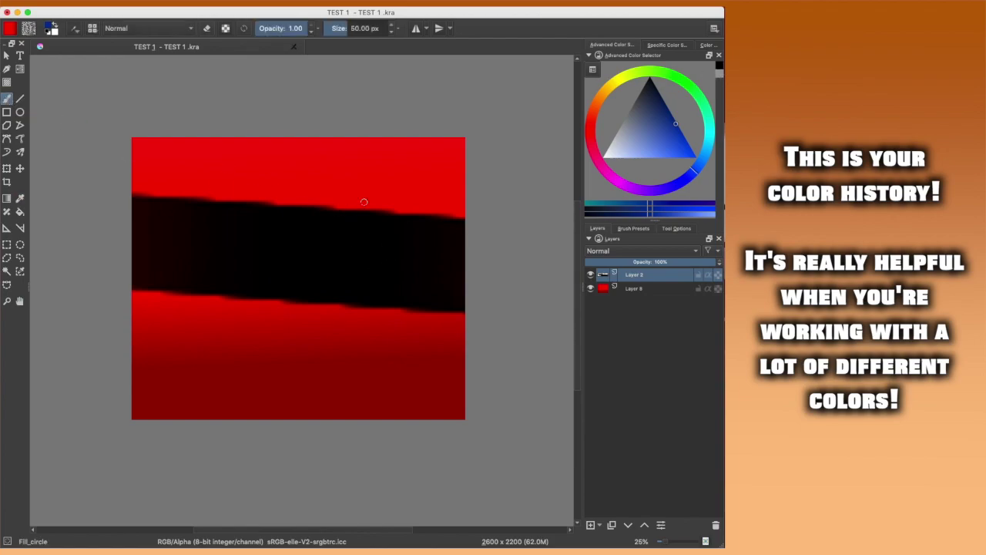
mouse_move(377, 178)
left_mouse_down()
mouse_move(268, 195)
mouse_move(230, 187)
left_mouse_up()
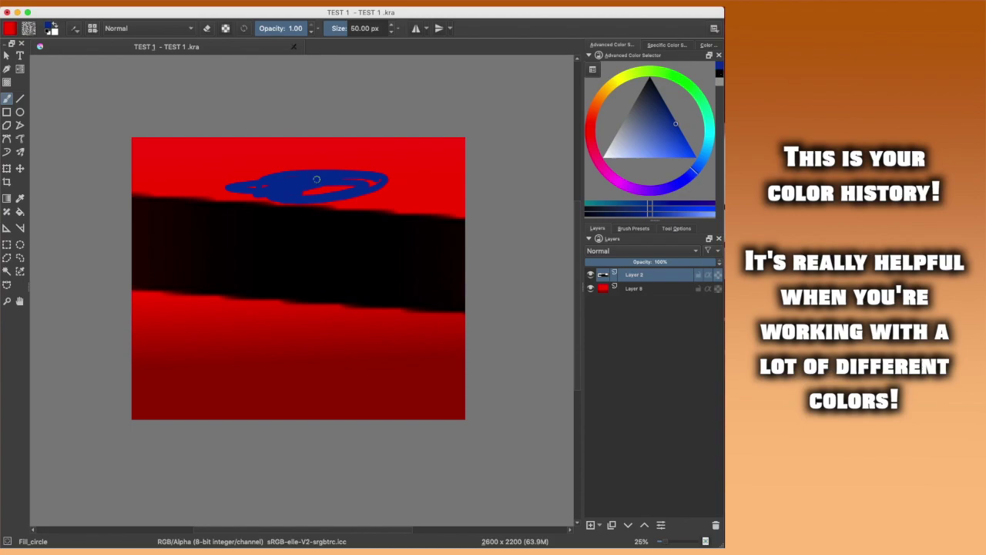
left_click_drag(304, 186, 297, 196)
mouse_move(372, 183)
left_mouse_down()
mouse_move(332, 168)
mouse_move(224, 187)
left_mouse_up()
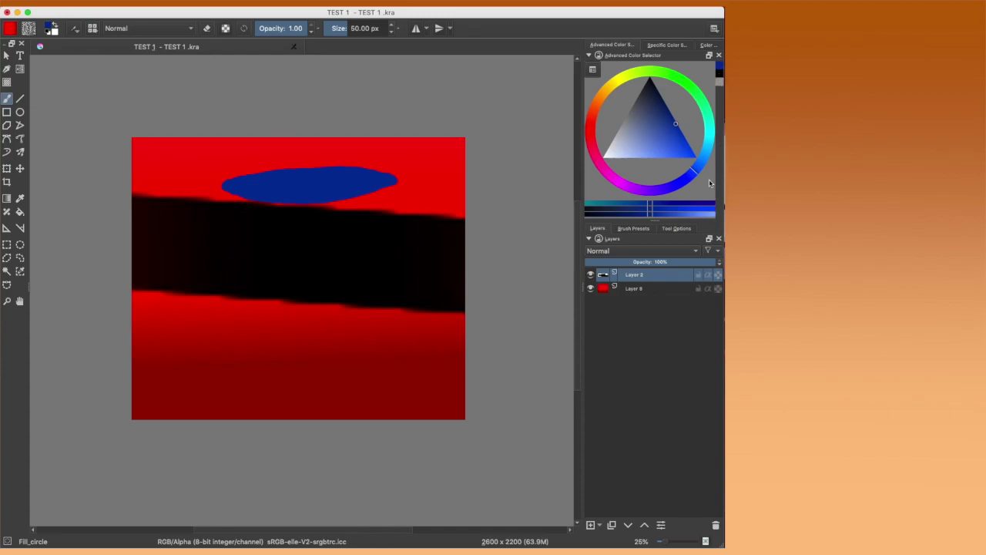
left_click(721, 75)
mouse_move(270, 174)
left_mouse_down()
mouse_move(313, 191)
mouse_move(240, 176)
mouse_move(297, 185)
left_mouse_up()
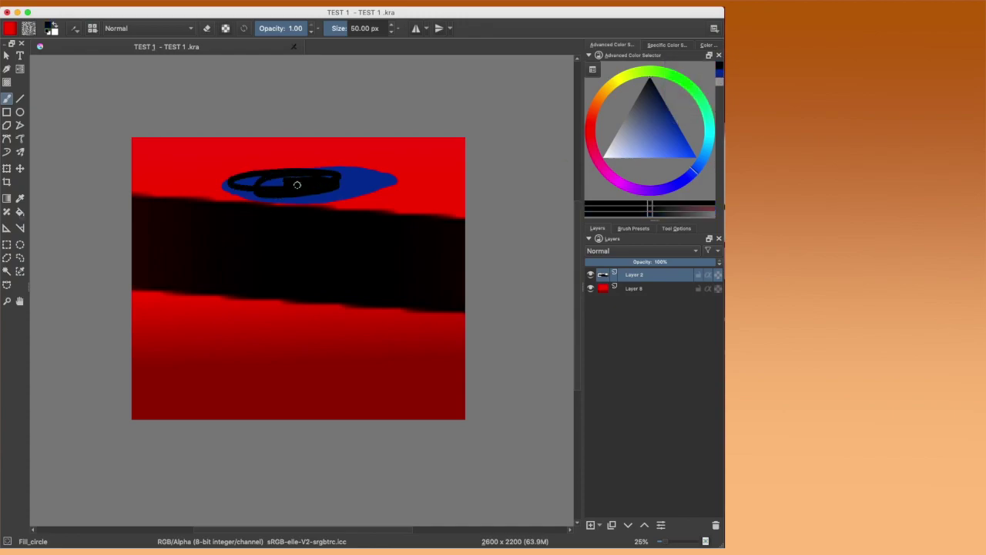
Step: Bucket-fill the red areas and blue oval with black, then undo the fills
left_click(20, 213)
left_click(182, 166)
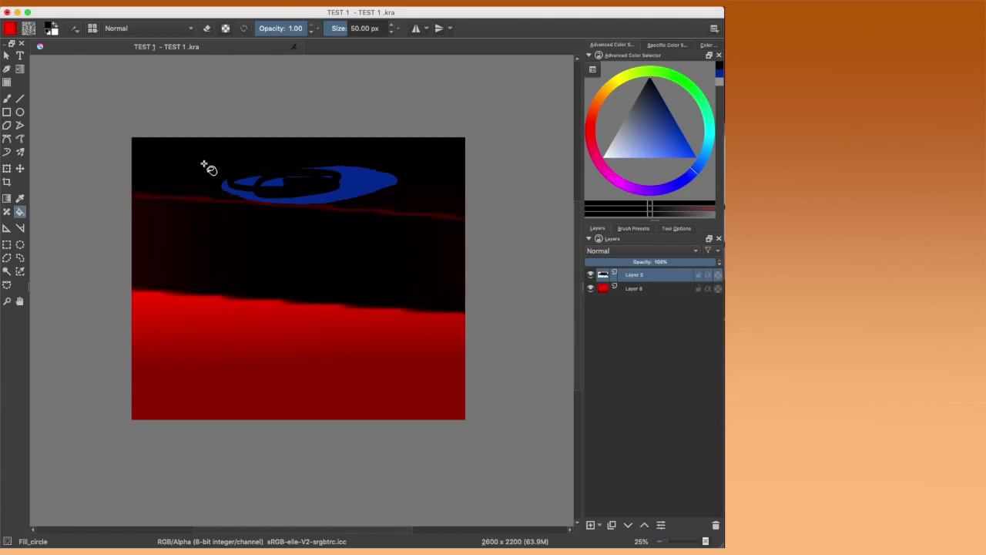
left_click(193, 322)
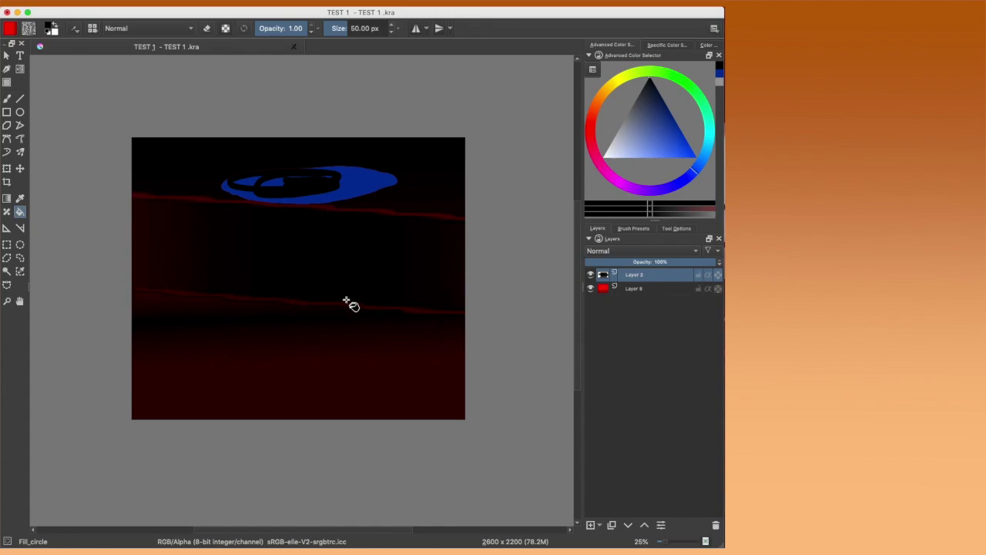
left_click(360, 183)
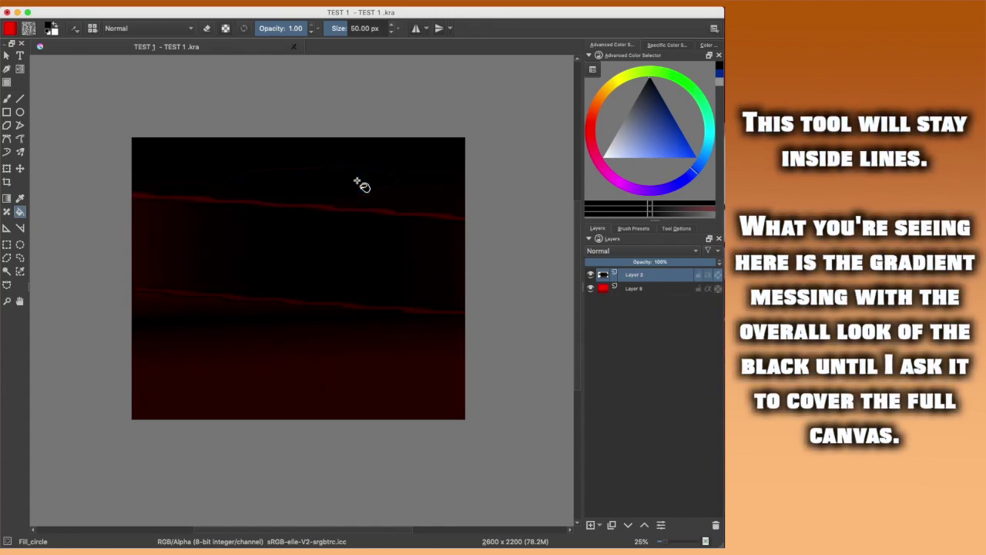
left_click(295, 206)
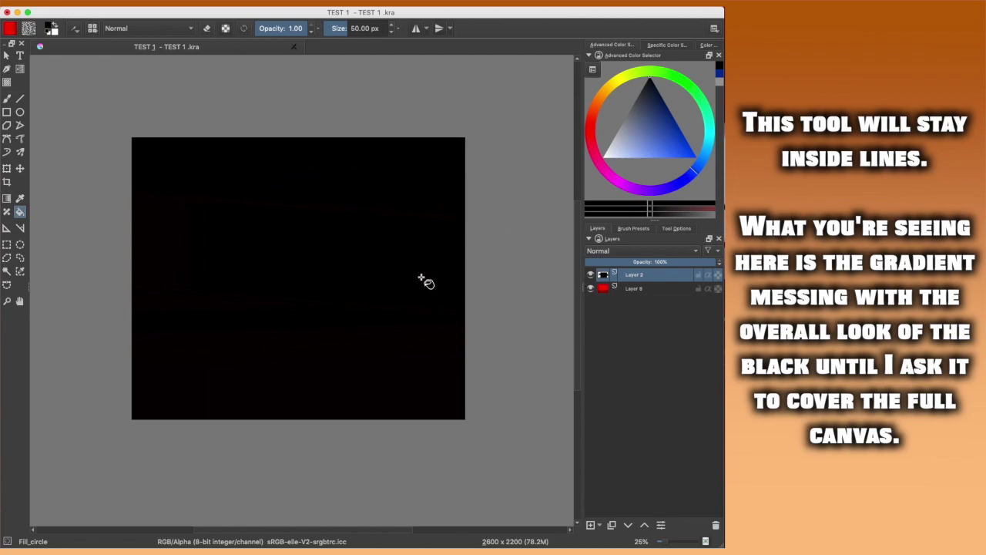
key("ctrl+z")
key("ctrl+z")
key("ctrl+z")
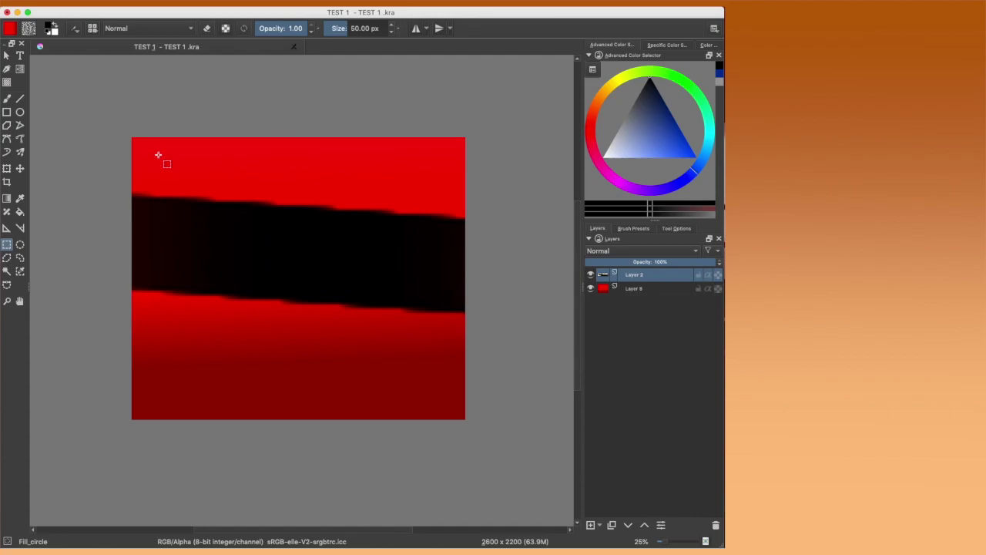
Step: Paint black strokes clipped to a top-left rectangular selection, then delete them
left_click_drag(150, 147, 283, 252)
key("b")
left_click_drag(301, 184, 132, 198)
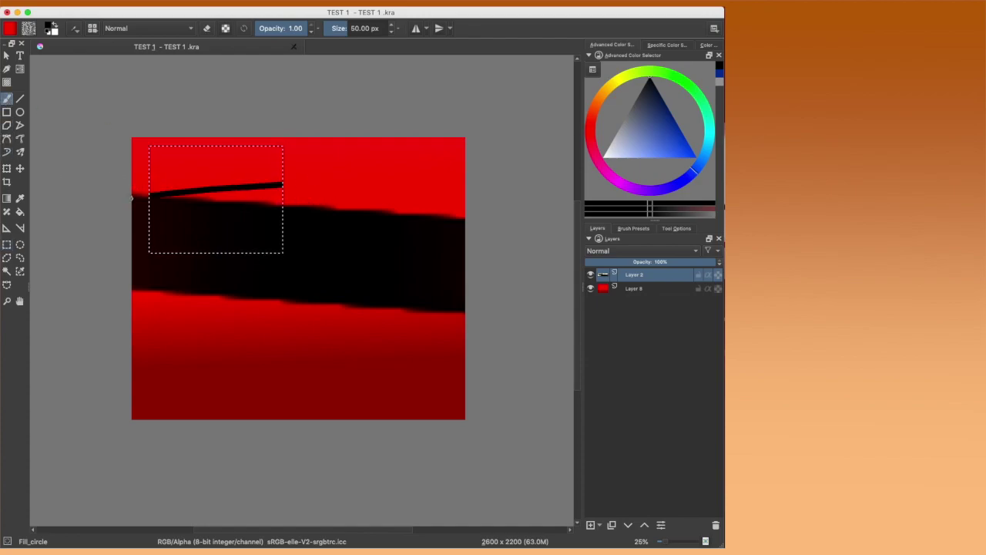
mouse_move(301, 163)
left_mouse_down()
mouse_move(132, 174)
mouse_move(133, 153)
mouse_move(133, 188)
left_mouse_up()
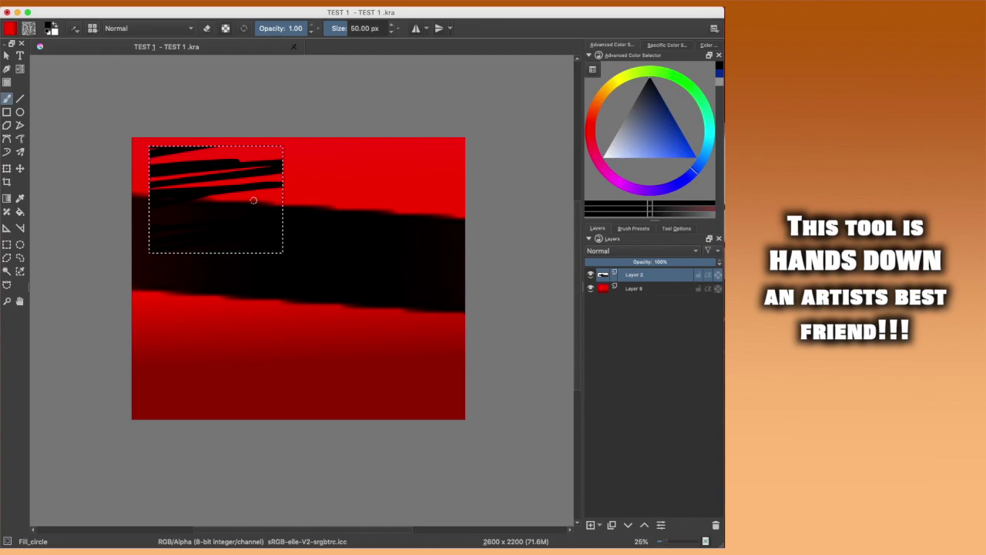
key("Delete")
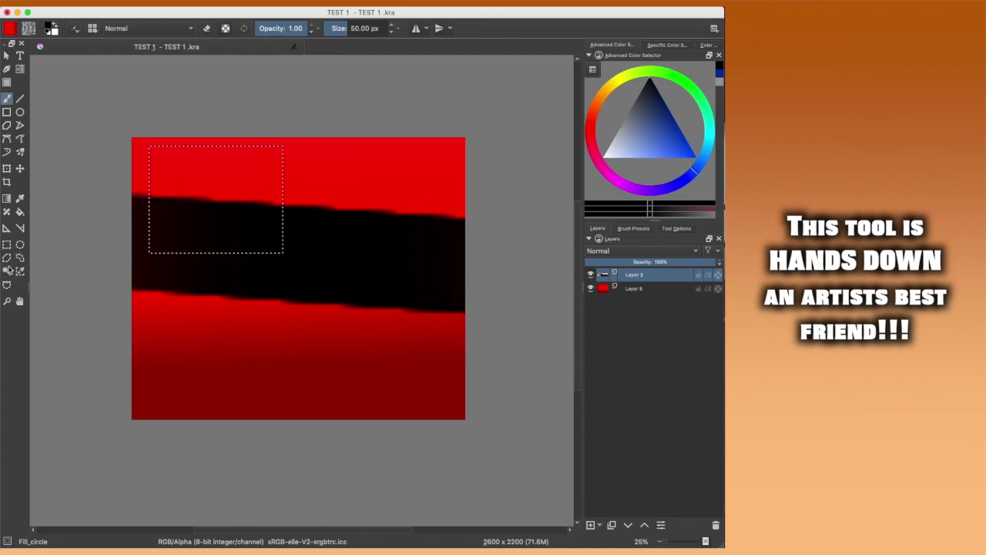
Step: Try an elliptical selection, then select the whole black band with the Contiguous Selection tool
left_click(20, 245)
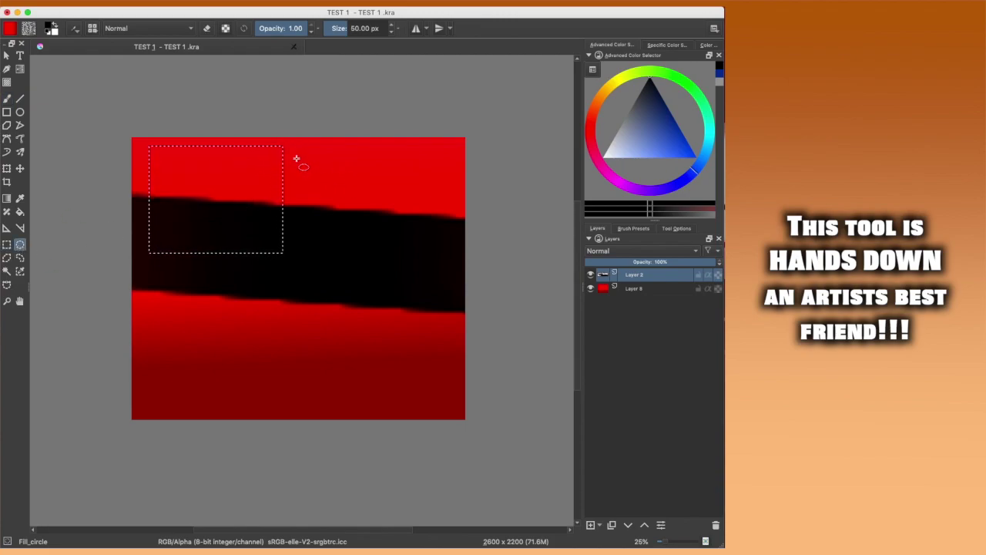
left_click_drag(299, 163, 416, 256)
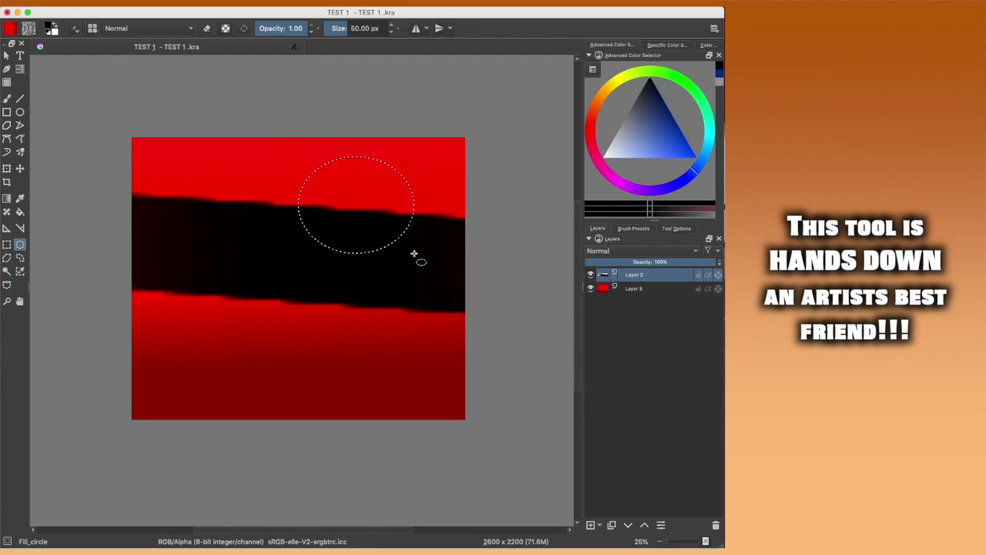
left_click(7, 258)
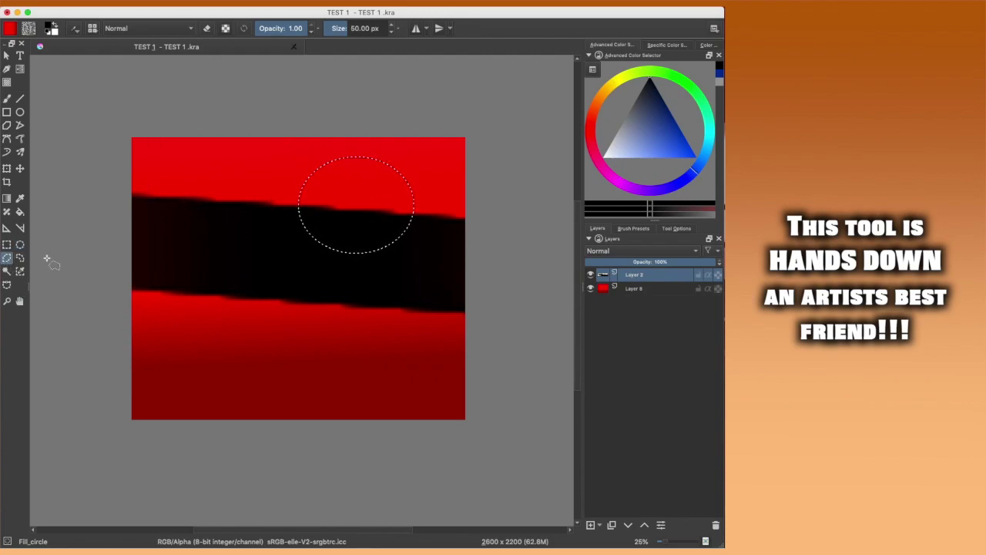
left_click(7, 272)
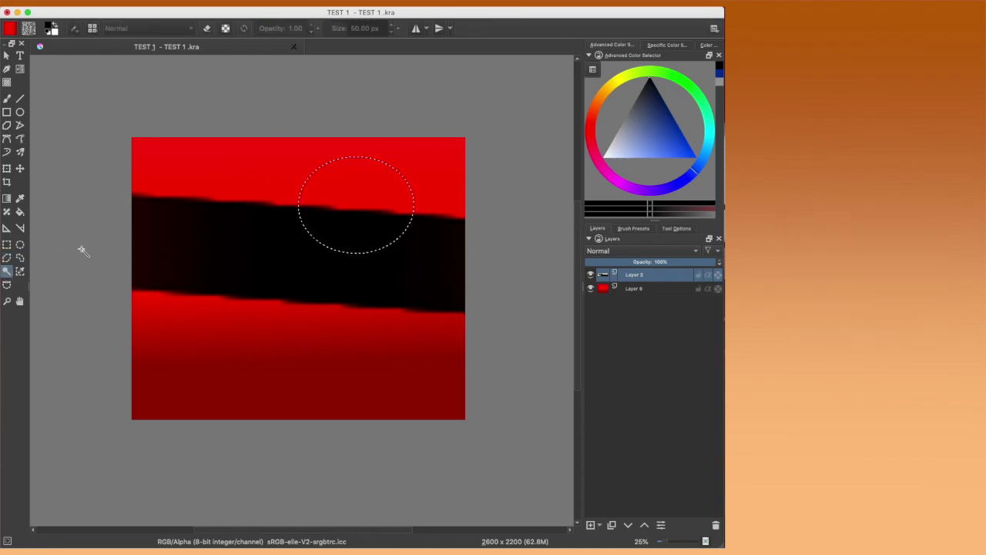
left_click(204, 238)
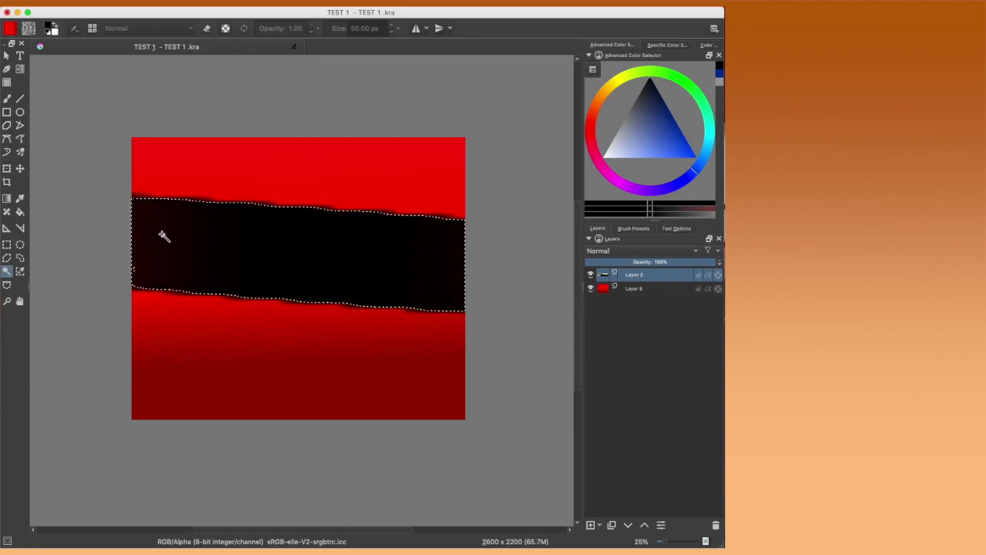
Step: Check Layer 2's visibility, then magic-wand select the lower red area on Layer 8
left_click(591, 275)
left_click(591, 275)
left_click(591, 275)
left_click(591, 275)
left_click(600, 287)
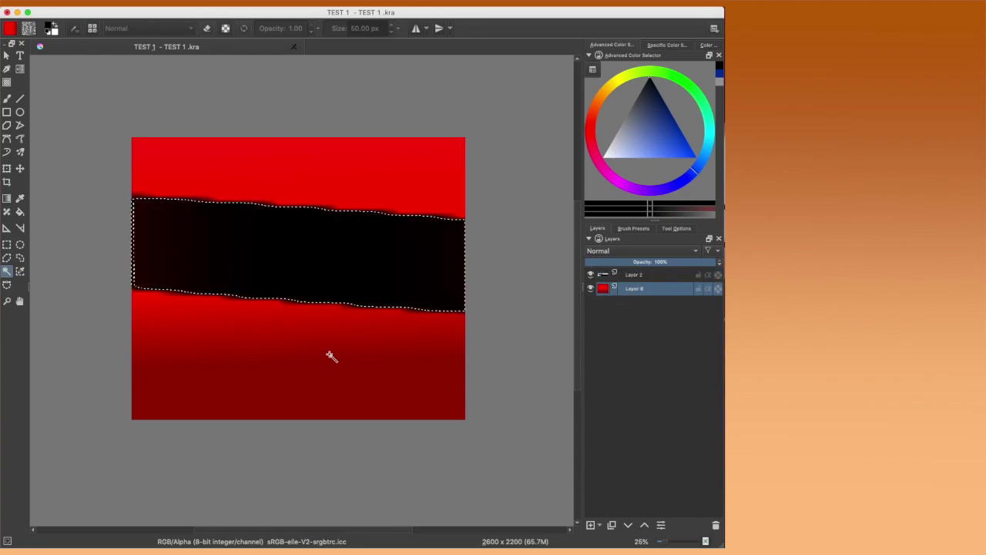
left_click(287, 337)
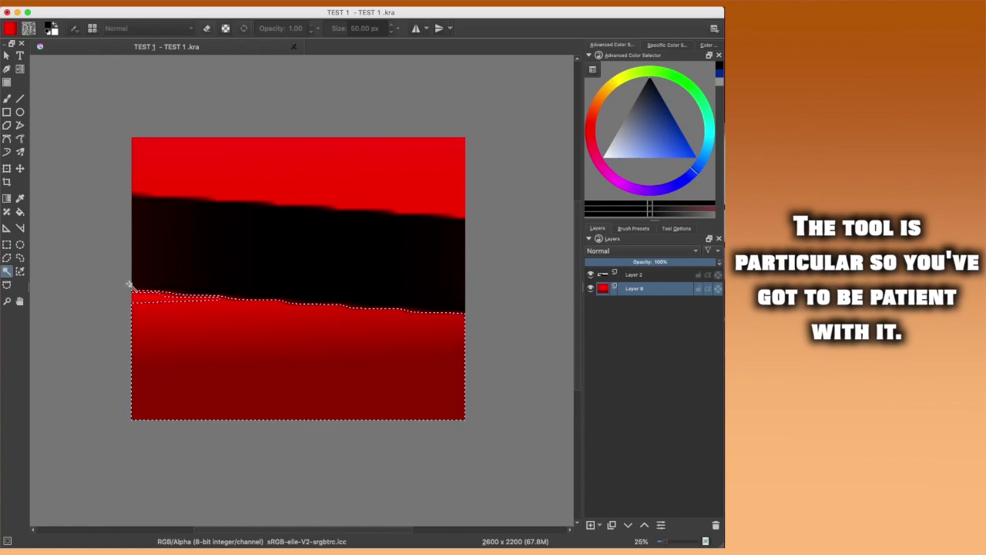
Step: Trace a magnetic selection along the black/red boundary, panning the view slightly
left_click(20, 258)
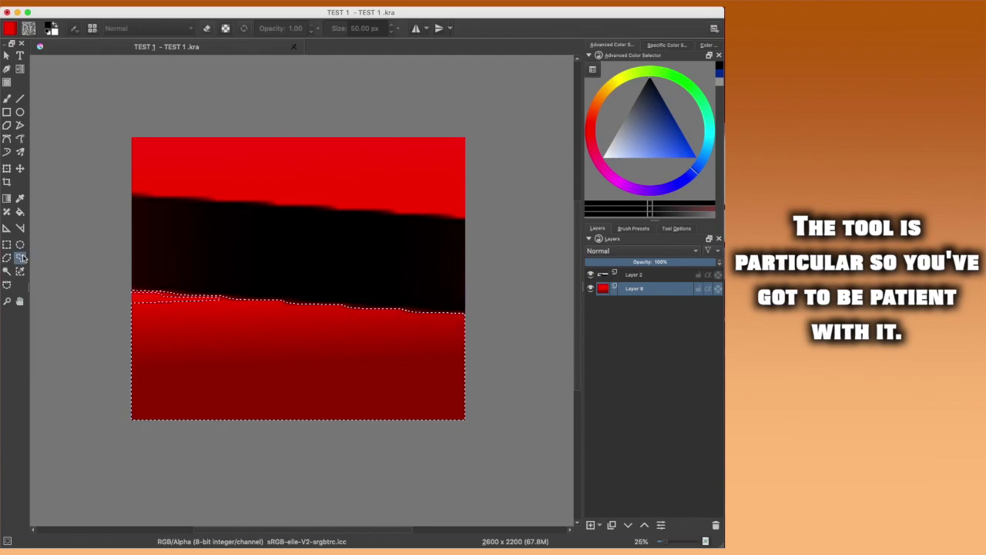
mouse_move(132, 286)
left_mouse_down()
mouse_move(372, 297)
mouse_move(461, 289)
mouse_move(402, 245)
mouse_move(224, 233)
mouse_move(156, 247)
mouse_move(146, 268)
mouse_move(168, 289)
mouse_move(155, 290)
mouse_move(176, 293)
mouse_move(467, 314)
mouse_move(461, 420)
mouse_move(440, 430)
mouse_move(127, 414)
mouse_move(128, 290)
left_mouse_up()
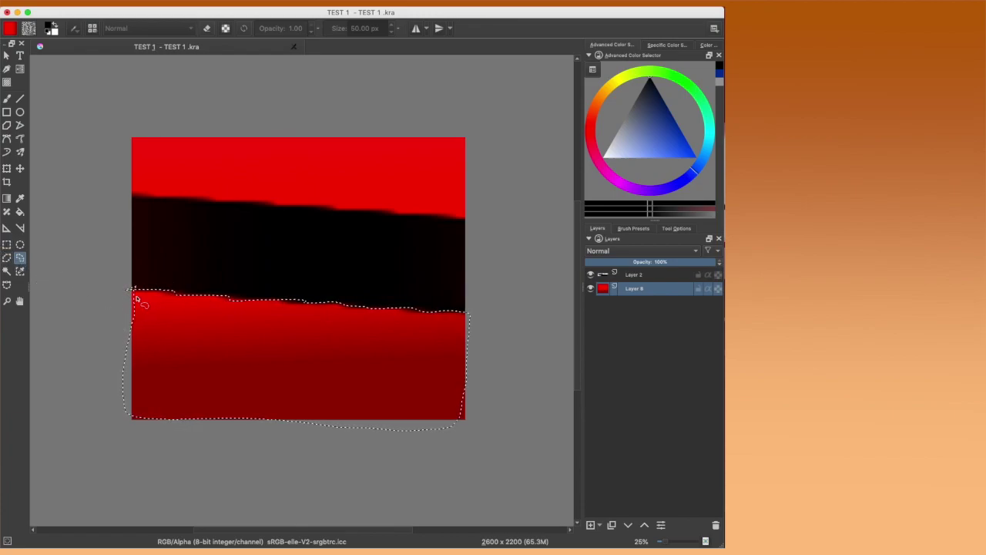
key("space")
left_click_drag(232, 306, 232, 308)
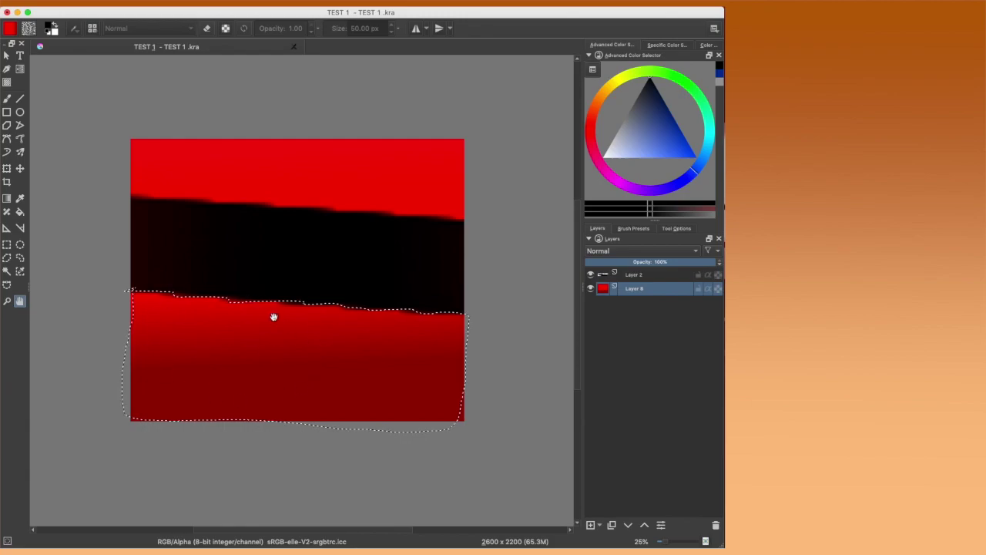
mouse_move(244, 310)
left_mouse_down()
mouse_move(251, 344)
mouse_move(248, 320)
mouse_move(229, 315)
mouse_move(187, 336)
left_mouse_up()
Step: Undo the test stroke, sample the band's dark red, and clear the selection
key("b")
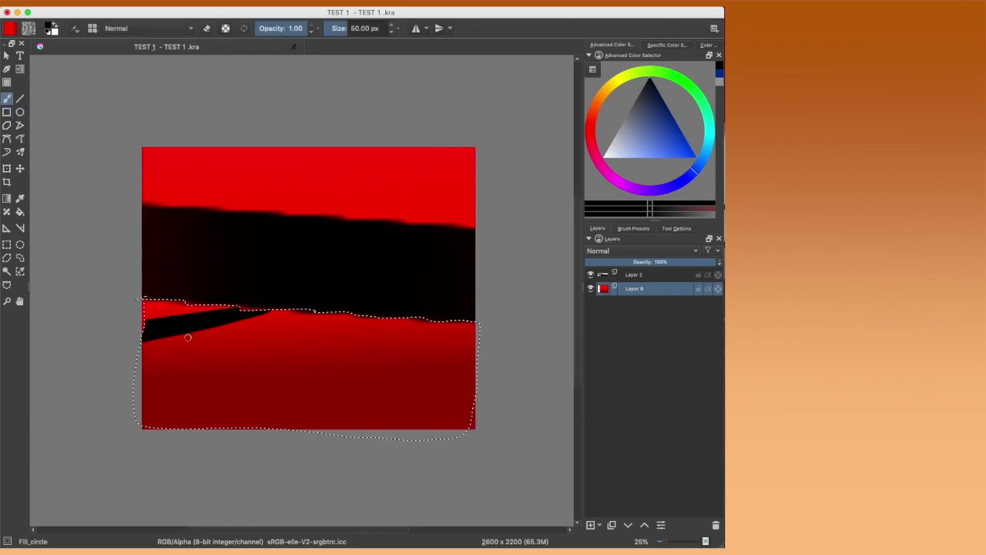
key("ctrl+z")
key("p")
left_click_drag(193, 231, 339, 269)
key("b")
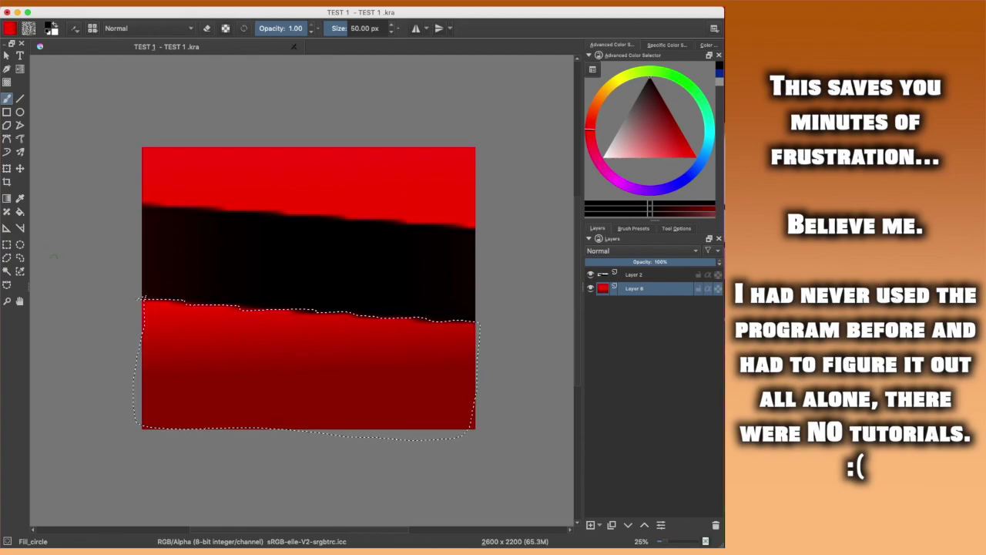
left_click(7, 244)
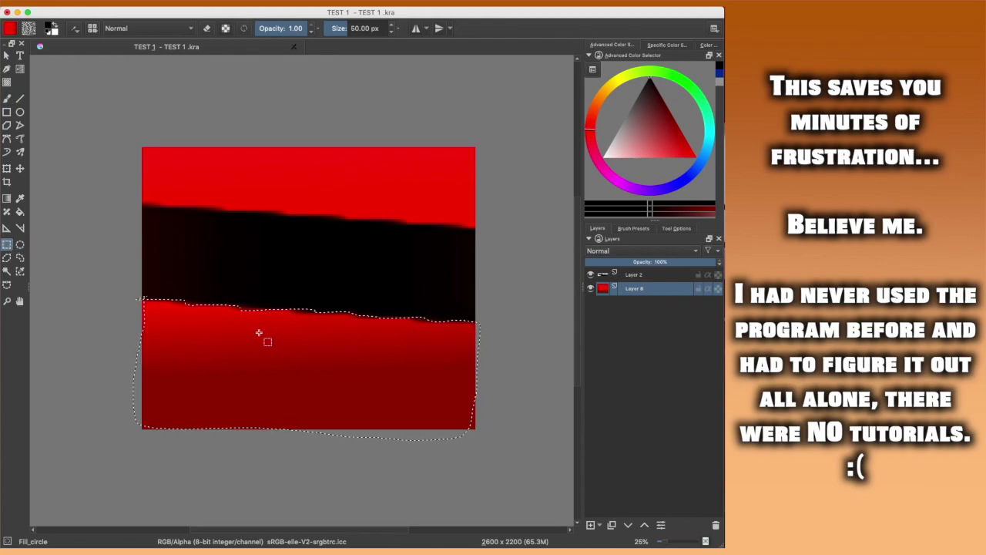
left_click(259, 333)
Step: Hide Layer 8 and Layer 2, then delete Layer 2 from the Layers docker
left_click(20, 301)
left_click_drag(356, 319, 138, 338)
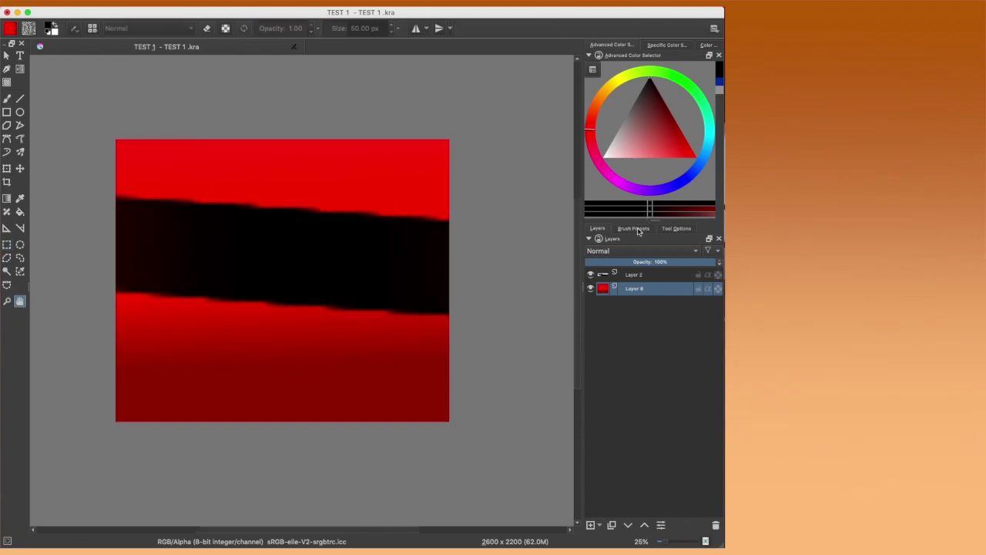
left_click(637, 229)
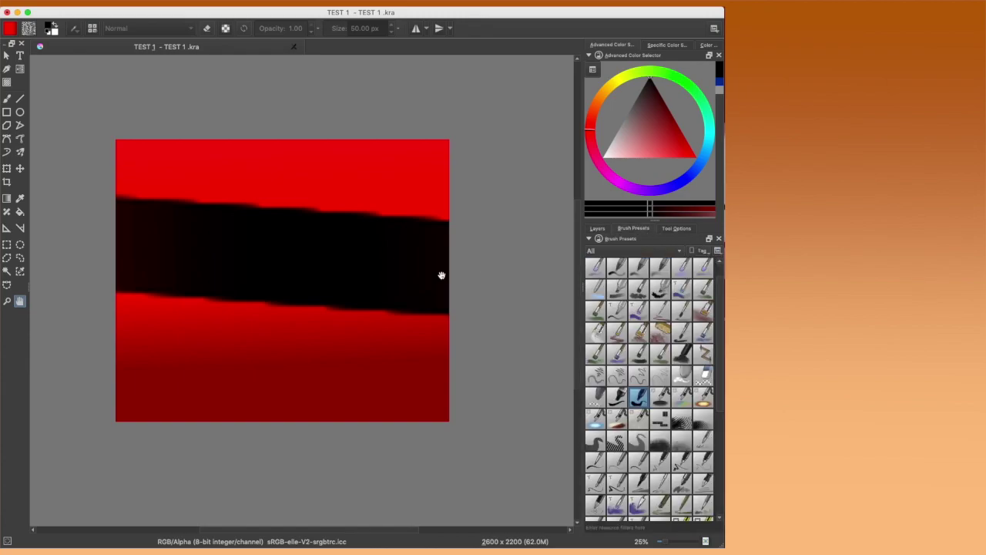
left_click(600, 229)
left_click(590, 289)
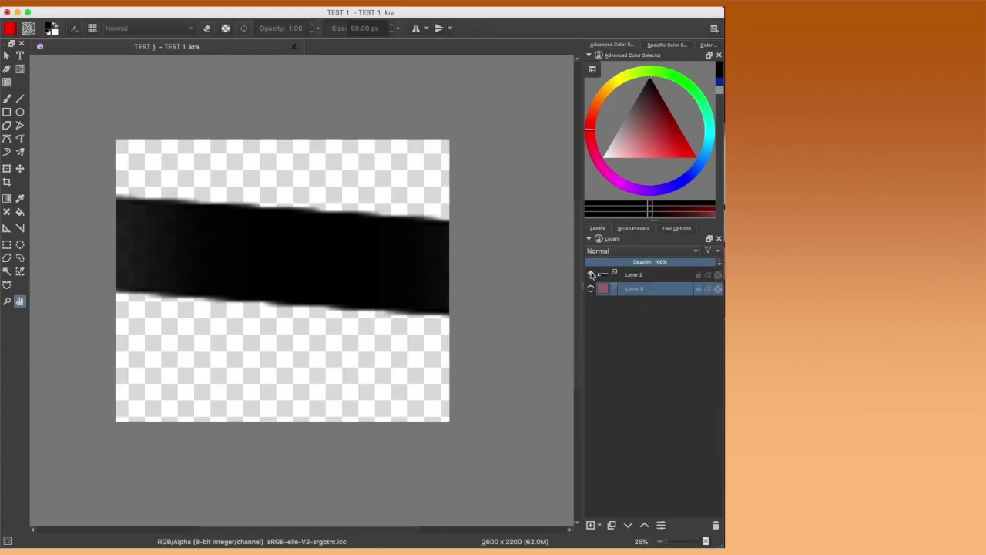
left_click(646, 275)
left_click(590, 275)
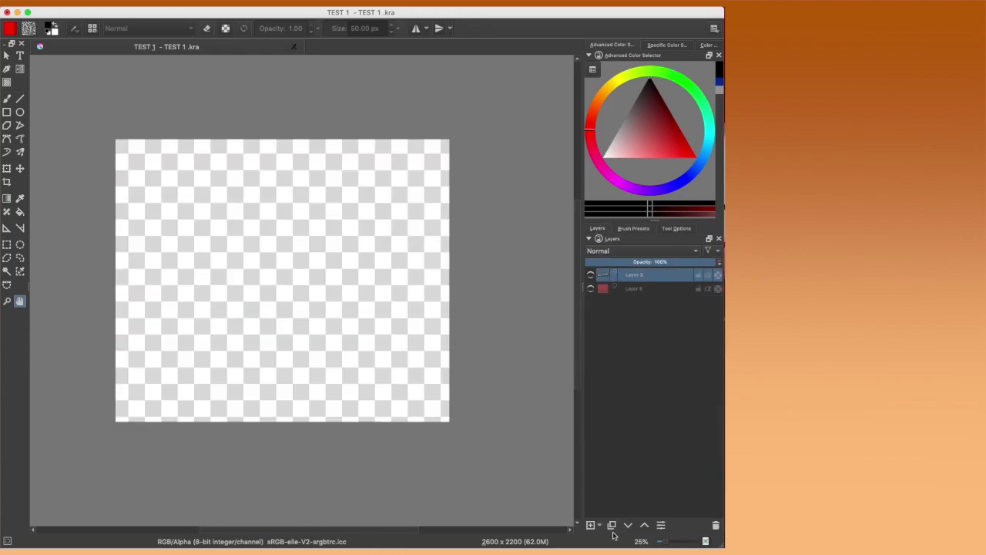
left_click(716, 524)
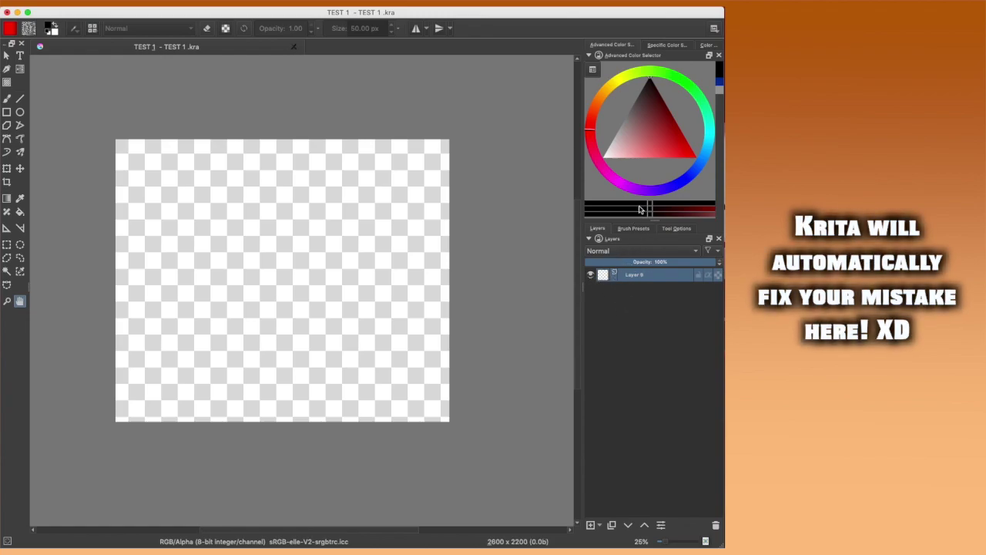
Step: Paint a thin 2 px curved stroke with Curve_recurvy and pick the Eraser_circle preset
left_click(635, 229)
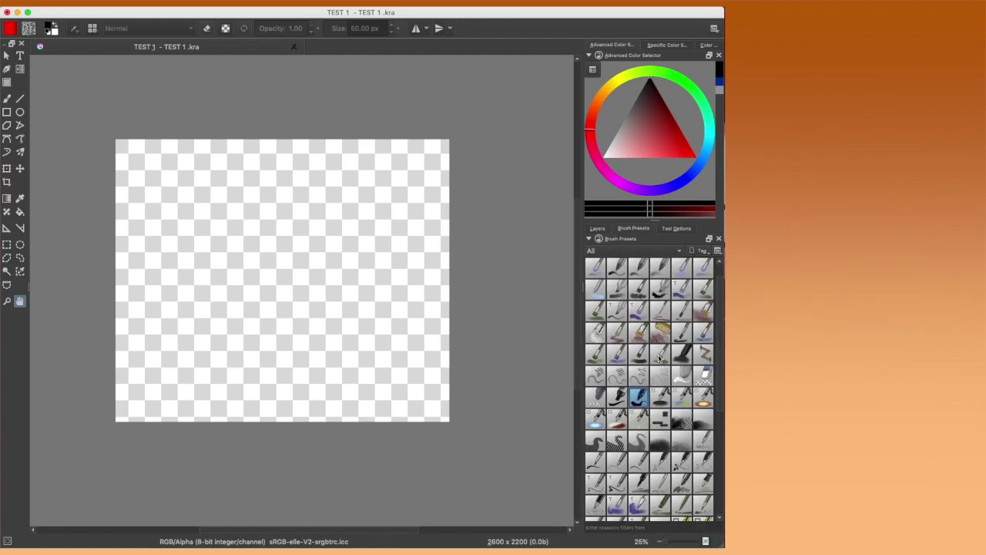
scroll(660, 356, "up", 1)
left_click(638, 397)
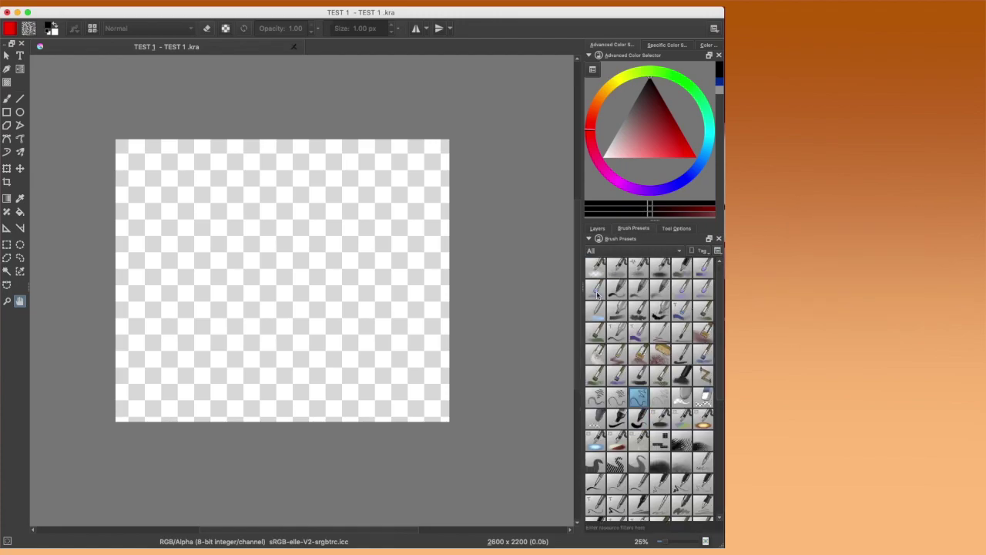
left_click(8, 99)
left_click(391, 25)
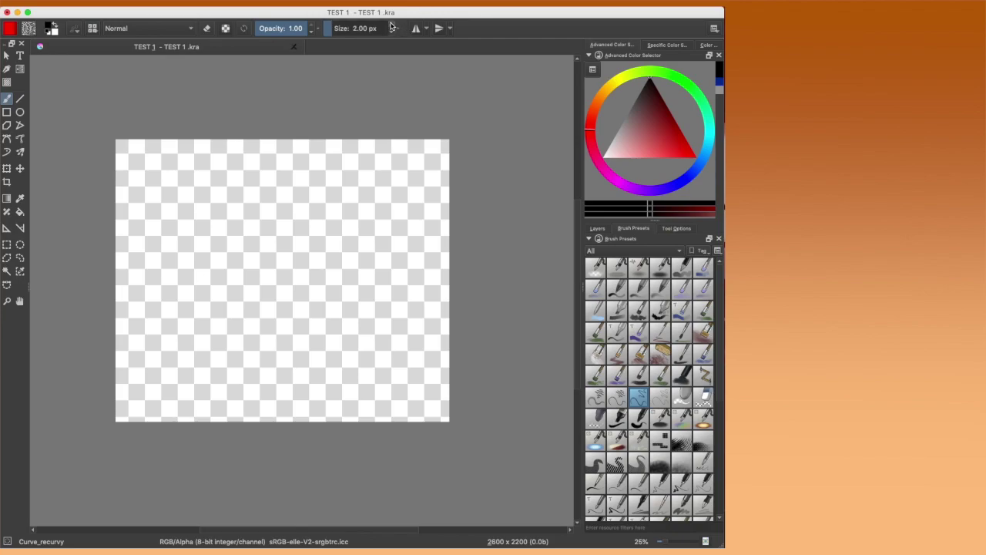
mouse_move(140, 226)
left_mouse_down()
mouse_move(239, 161)
mouse_move(139, 226)
left_mouse_up()
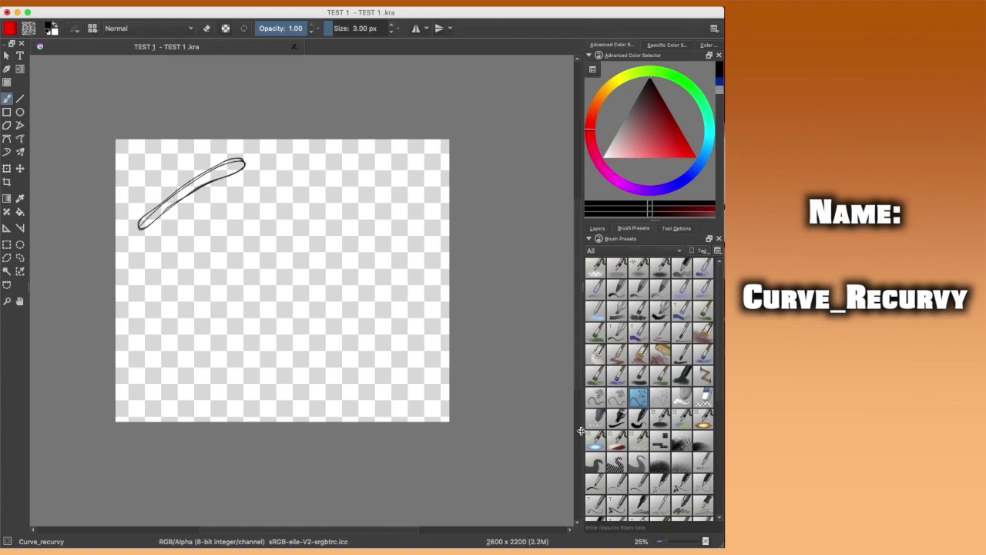
left_click(683, 395)
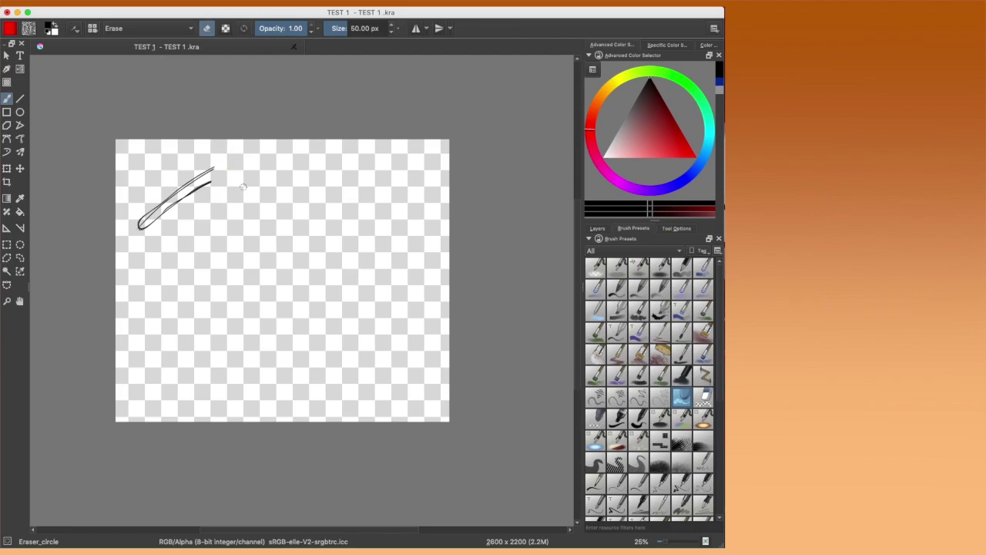
Step: Paint a thick Fill_circle squiggle across the top, replacing an undone first attempt
left_click(641, 420)
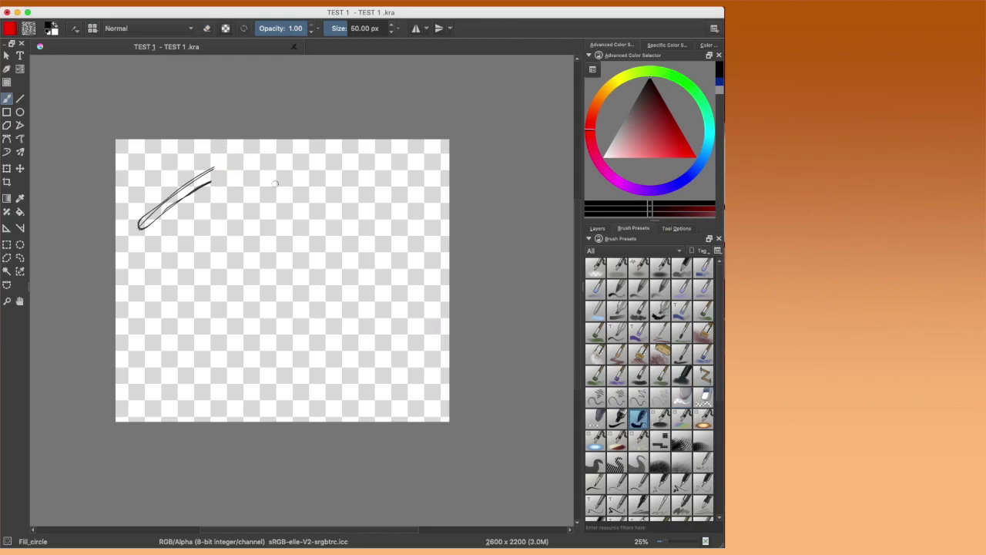
mouse_move(171, 158)
left_mouse_down()
mouse_move(356, 160)
mouse_move(363, 183)
mouse_move(299, 190)
mouse_move(283, 241)
mouse_move(324, 207)
left_mouse_up()
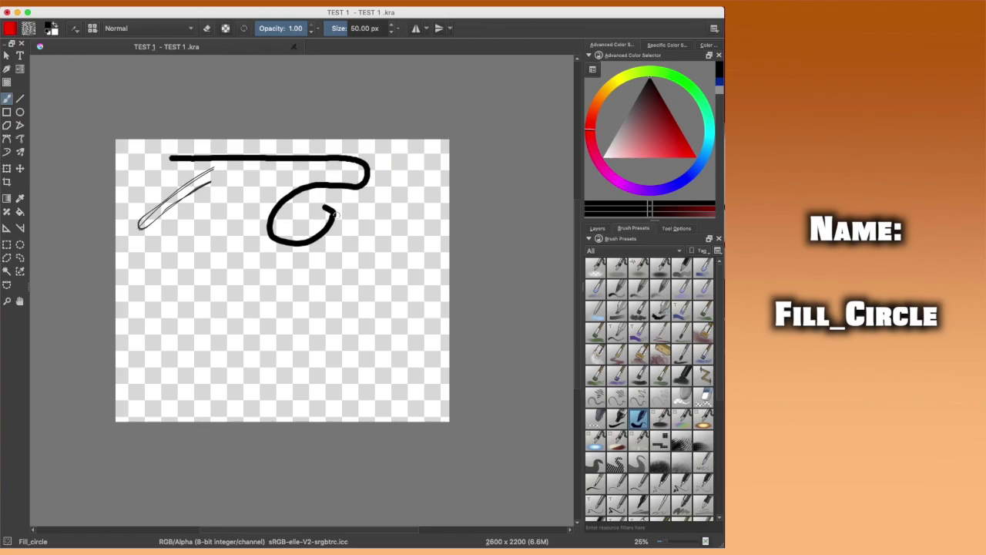
key("ctrl+z")
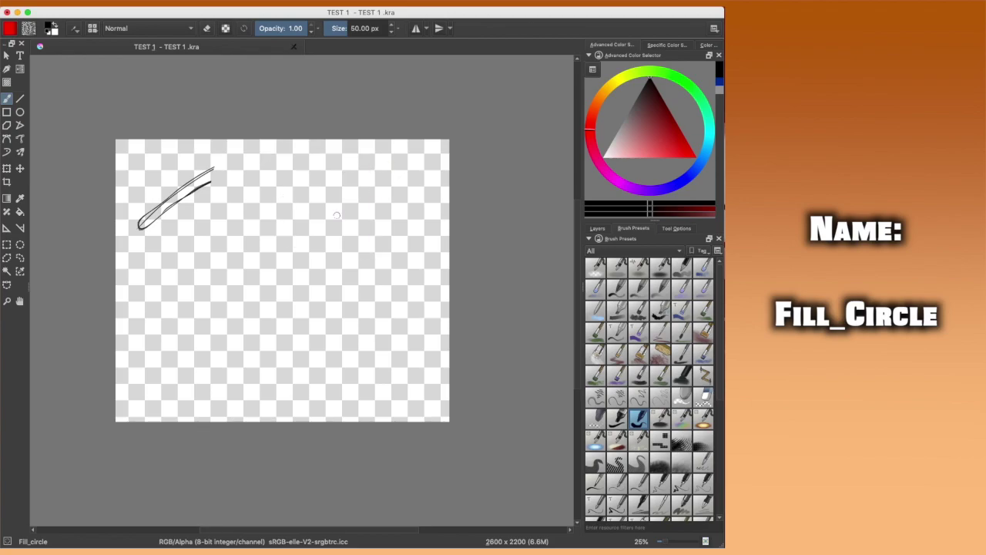
mouse_move(164, 152)
left_mouse_down()
mouse_move(312, 167)
mouse_move(268, 209)
mouse_move(369, 230)
left_mouse_up()
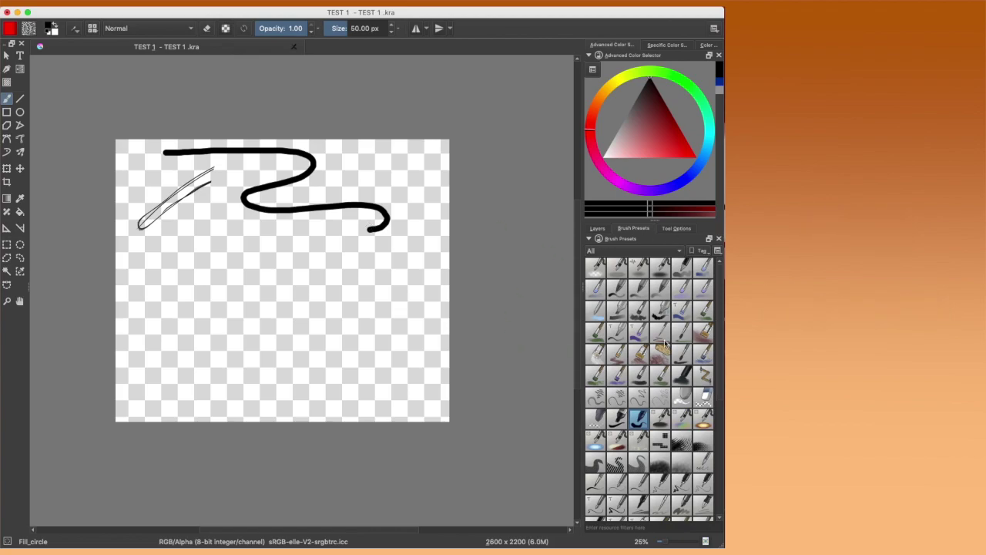
left_click(660, 268)
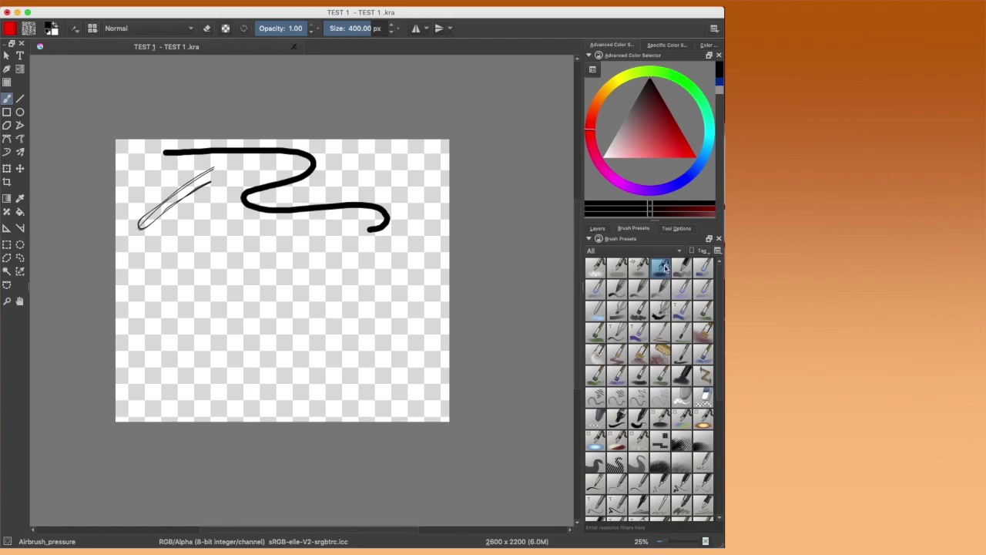
Step: Sweep a 400 px Airbrush_pressure stroke back and forth across the canvas middle
left_click_drag(150, 287, 392, 288)
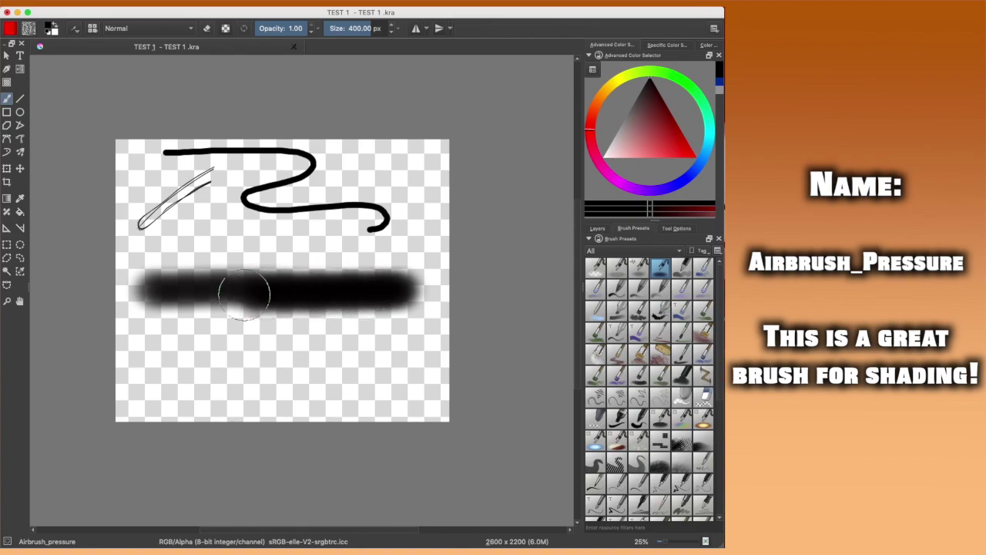
mouse_move(244, 293)
left_mouse_down()
mouse_move(168, 298)
mouse_move(397, 294)
mouse_move(164, 298)
left_mouse_up()
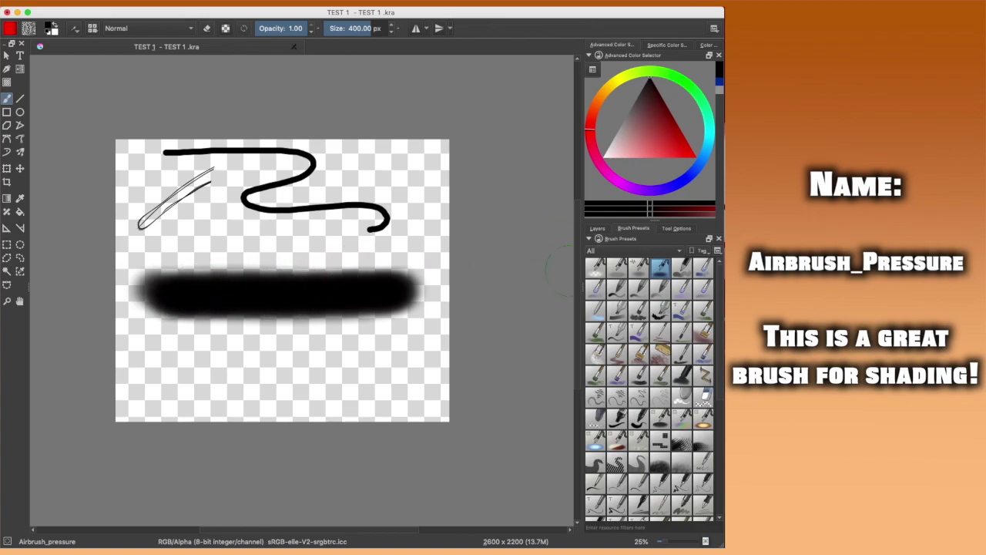
Step: Fade the black bar's upper edge with Airbrush_eraser at about 239, then 450 px
left_click(596, 267)
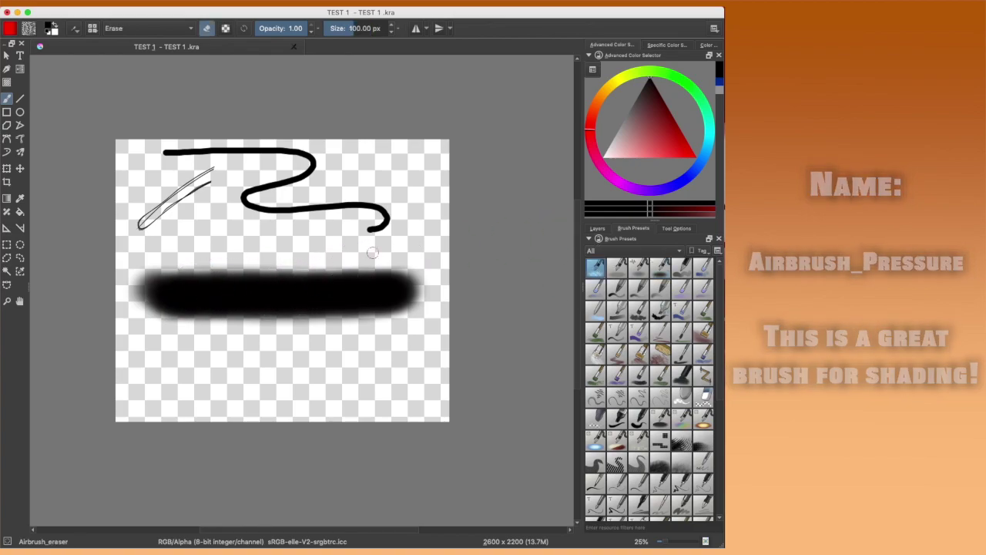
left_click(365, 32)
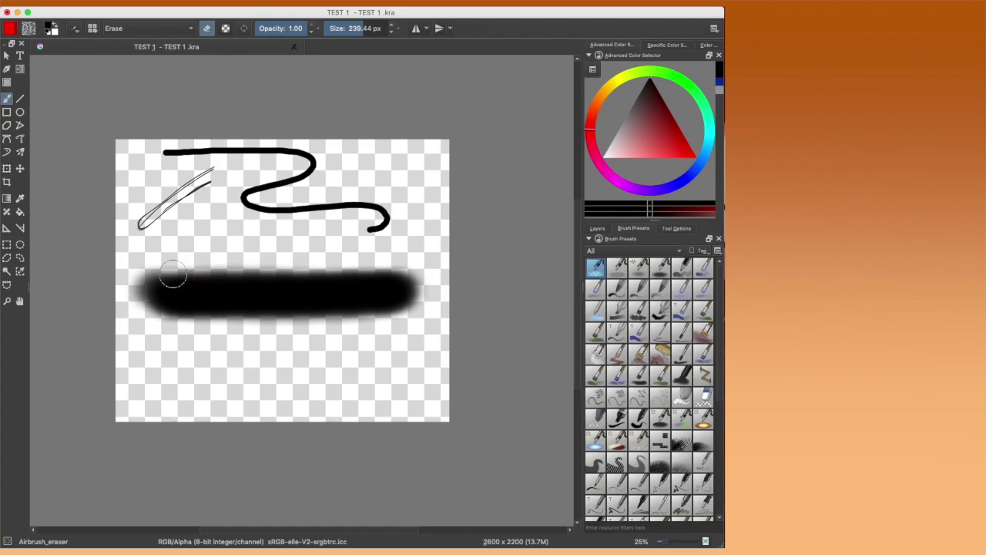
left_click_drag(137, 269, 232, 269)
left_click(373, 34)
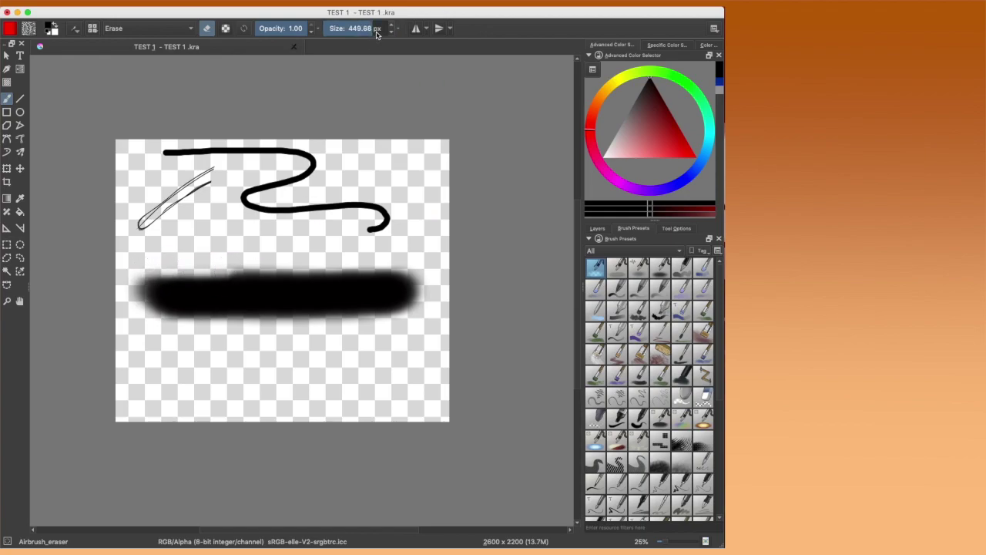
left_click_drag(169, 268, 420, 270)
Step: Lighten the squiggle to grey and erase a pale streak through the bar
mouse_move(389, 215)
left_mouse_down()
mouse_move(355, 231)
mouse_move(345, 204)
mouse_move(264, 209)
mouse_move(242, 196)
mouse_move(243, 186)
mouse_move(311, 167)
mouse_move(307, 155)
mouse_move(150, 154)
left_mouse_up()
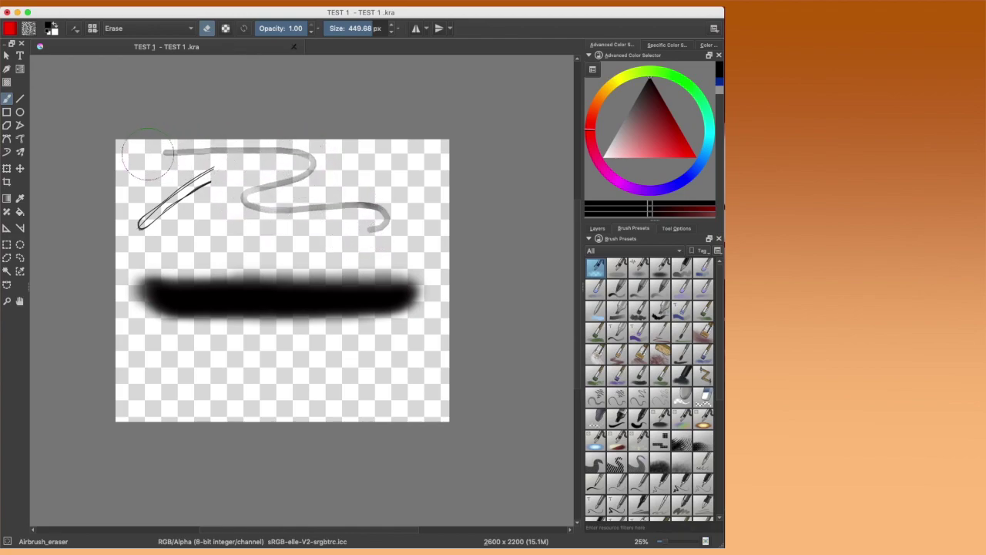
mouse_move(345, 192)
left_mouse_down()
mouse_move(380, 199)
mouse_move(341, 197)
mouse_move(380, 206)
mouse_move(368, 231)
left_mouse_up()
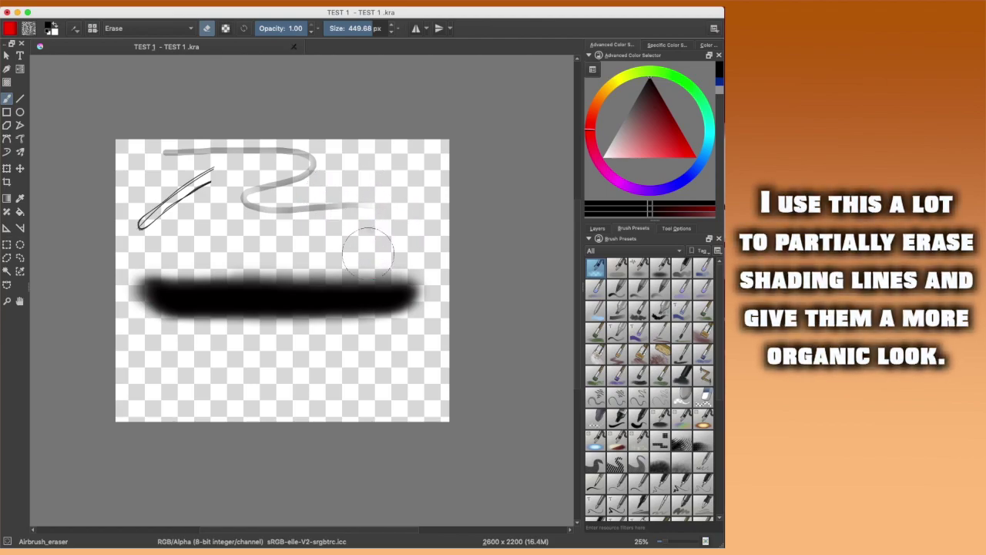
mouse_move(309, 275)
left_mouse_down()
mouse_move(310, 334)
mouse_move(314, 239)
mouse_move(334, 227)
mouse_move(327, 282)
left_mouse_up()
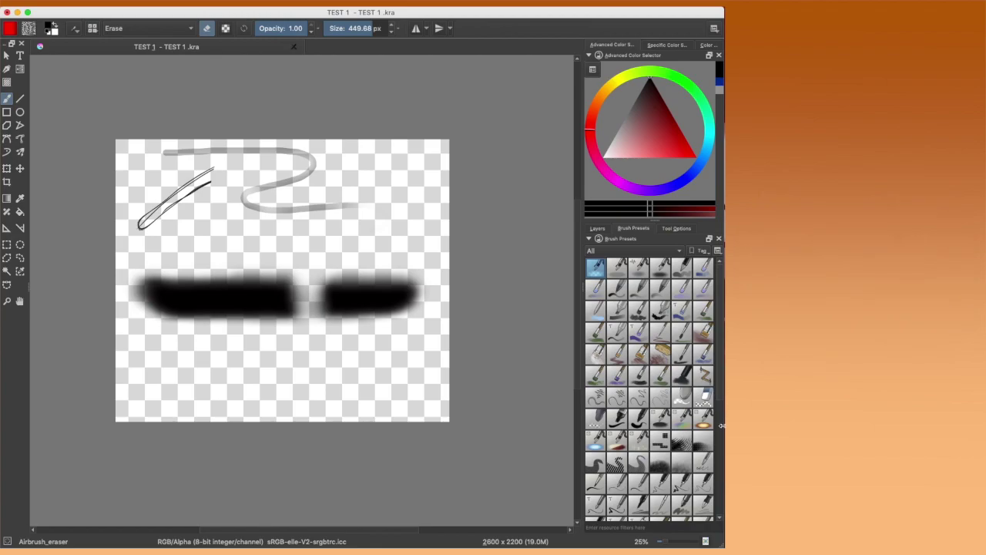
left_click(660, 420)
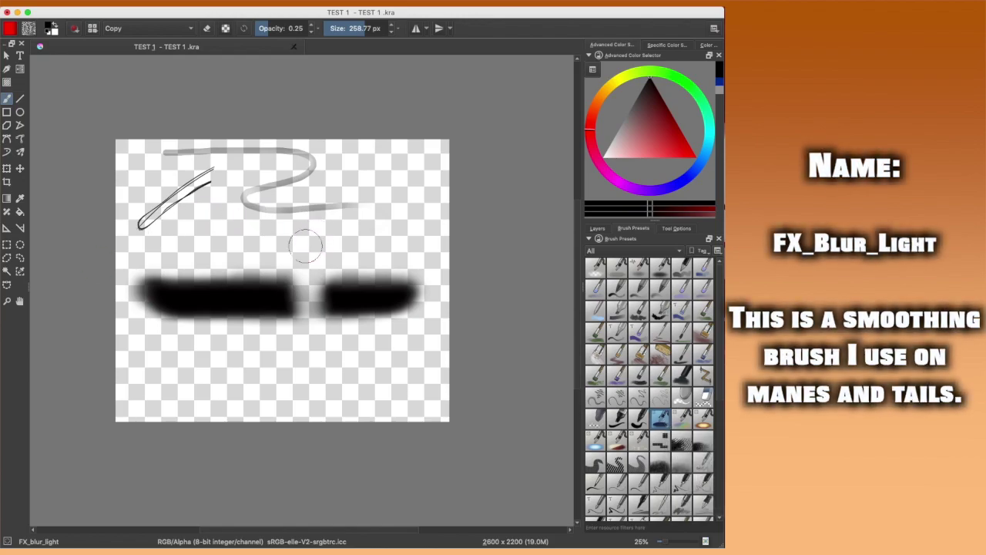
Step: Blur the gap in the black bar with FX_blur_light at about 345 px
left_click_drag(359, 38, 370, 40)
mouse_move(300, 271)
left_mouse_down()
mouse_move(372, 275)
mouse_move(307, 307)
mouse_move(377, 311)
mouse_move(373, 333)
mouse_move(341, 318)
mouse_move(434, 292)
mouse_move(293, 314)
mouse_move(361, 315)
mouse_move(449, 270)
mouse_move(408, 290)
mouse_move(379, 318)
mouse_move(387, 325)
mouse_move(423, 290)
mouse_move(391, 307)
mouse_move(321, 290)
mouse_move(383, 302)
mouse_move(362, 284)
left_mouse_up()
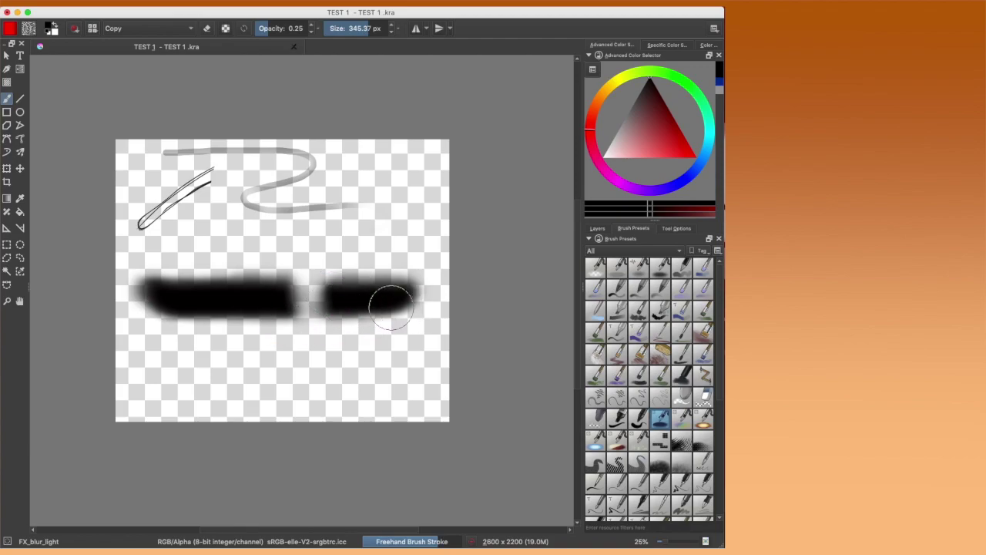
left_click(720, 521)
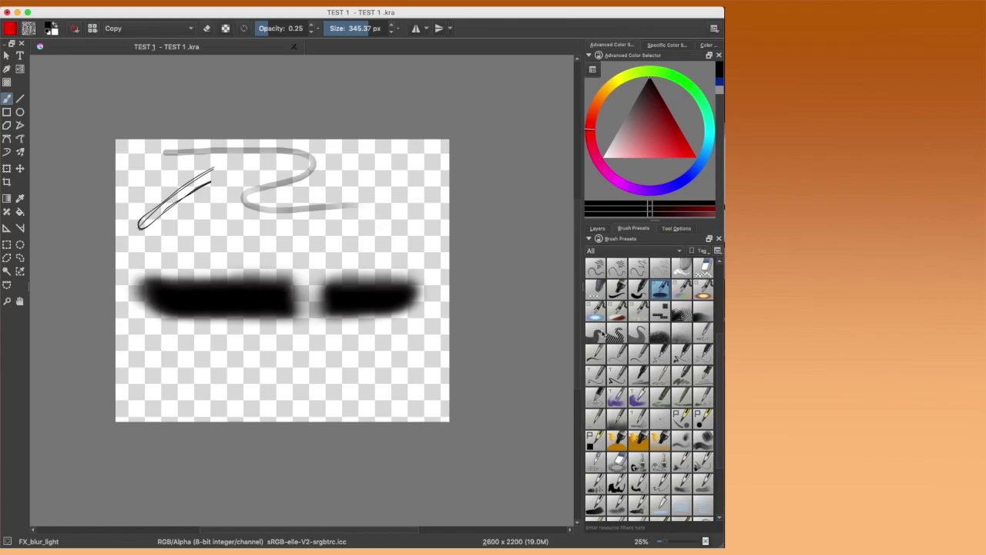
Step: Paint rows of black dots across the top with Grid_square_25 at 212 px
left_click(663, 314)
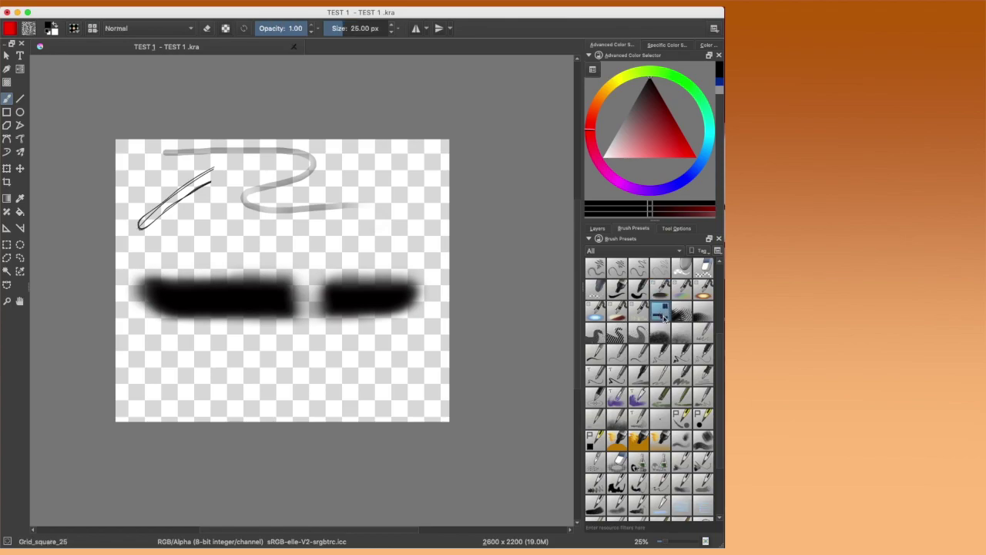
left_click(356, 29)
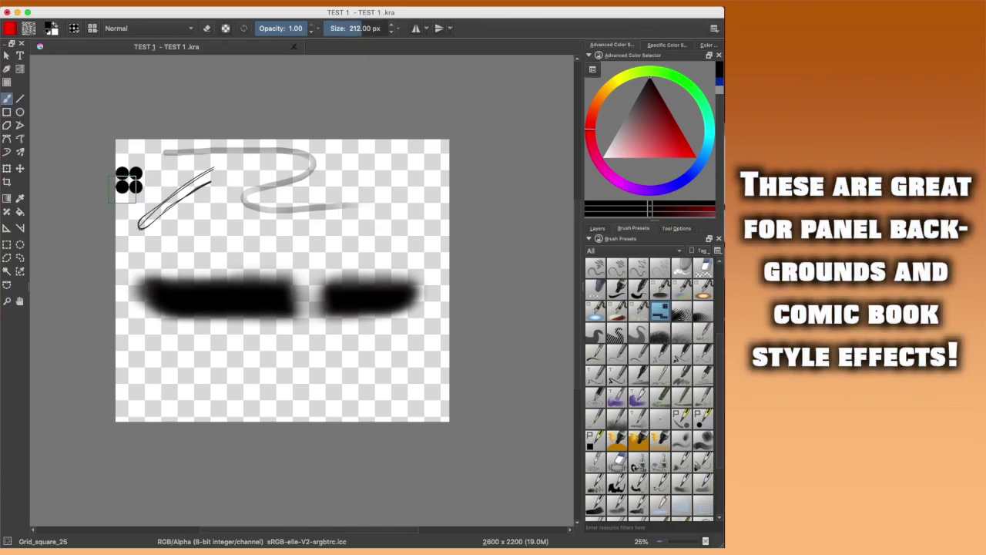
left_click_drag(129, 181, 428, 181)
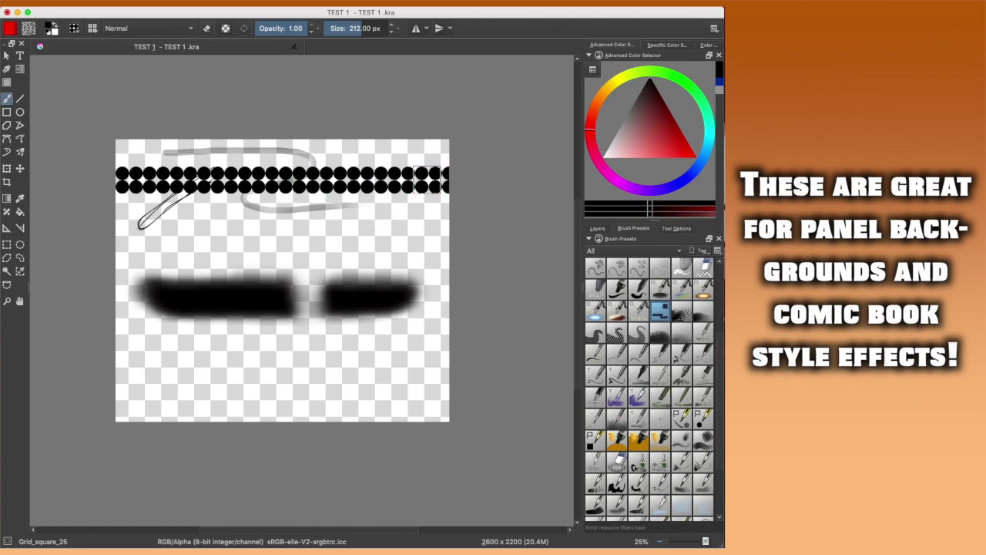
left_click_drag(124, 203, 450, 203)
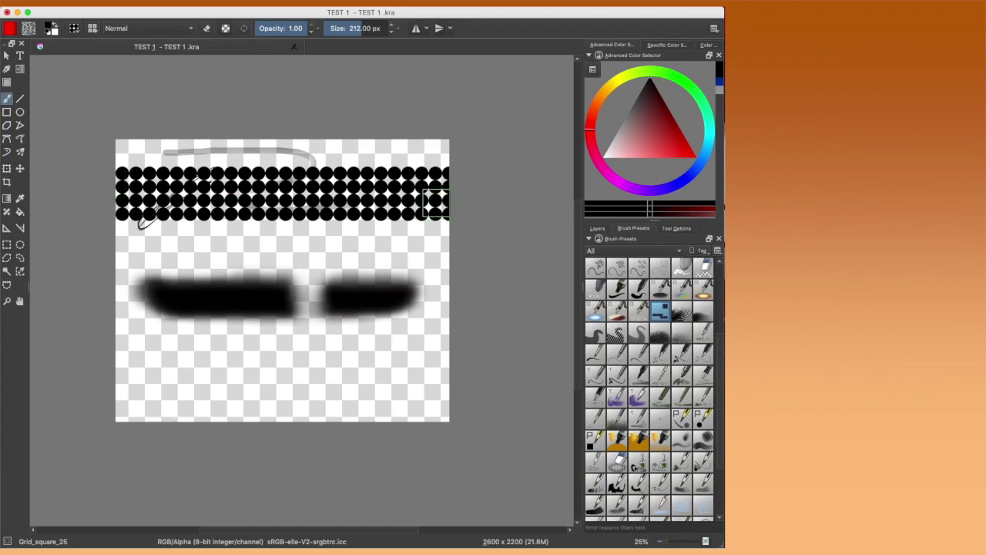
Step: Paint a Hatch_crispy stroke at 436 px and a Hatch_cross_regular stroke at 395 px
left_click(683, 312)
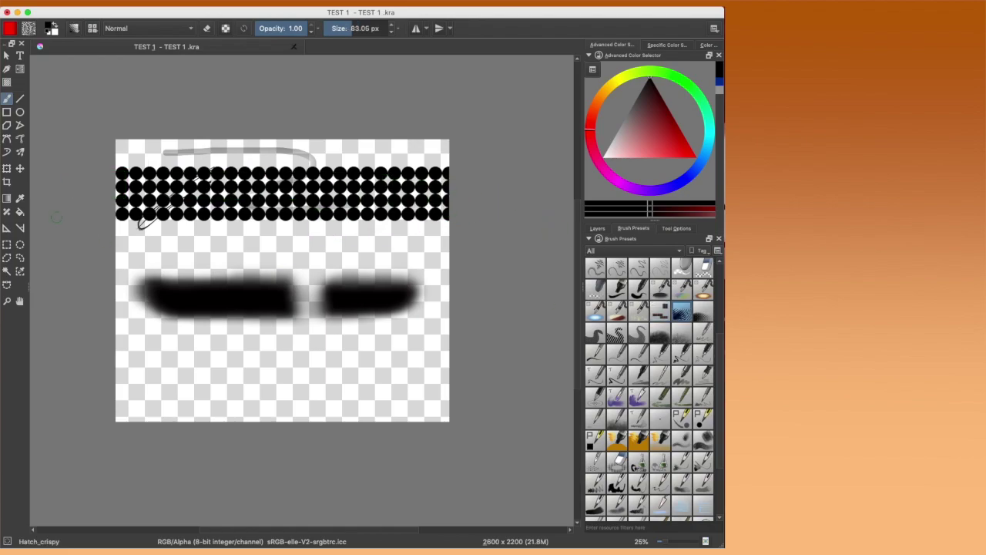
left_click(375, 29)
left_click_drag(81, 243, 476, 242)
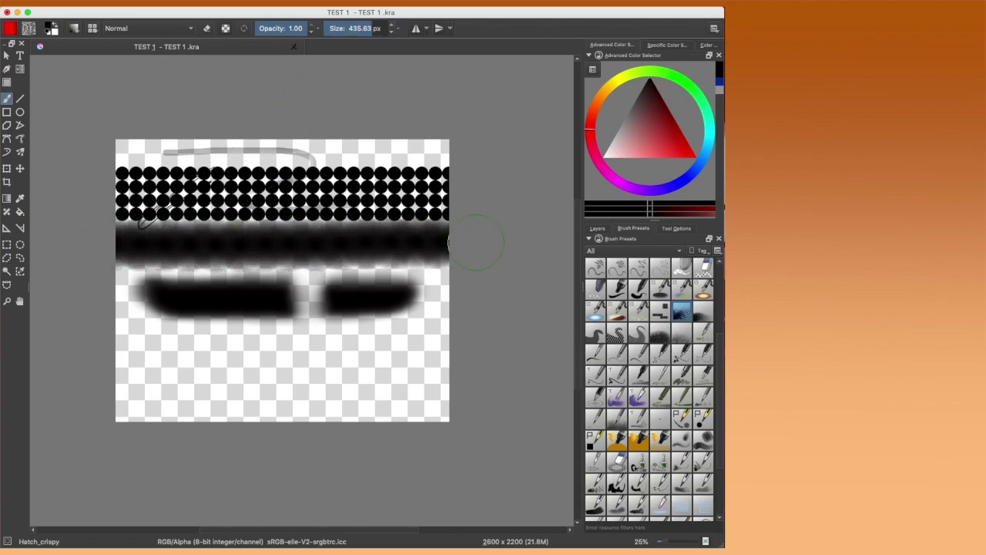
left_click(703, 312)
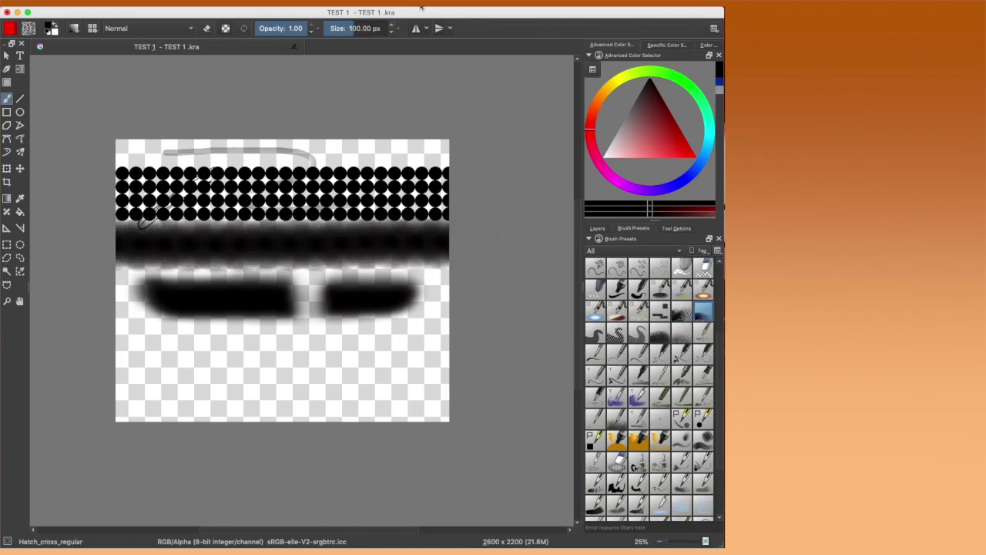
left_click(372, 28)
mouse_move(123, 289)
left_mouse_down()
mouse_move(447, 291)
mouse_move(104, 296)
left_mouse_up()
Step: Lay a 390 px Hatch_cross_small diamond band over the bar and Hatch_diag_fat hatching below
left_click(594, 334)
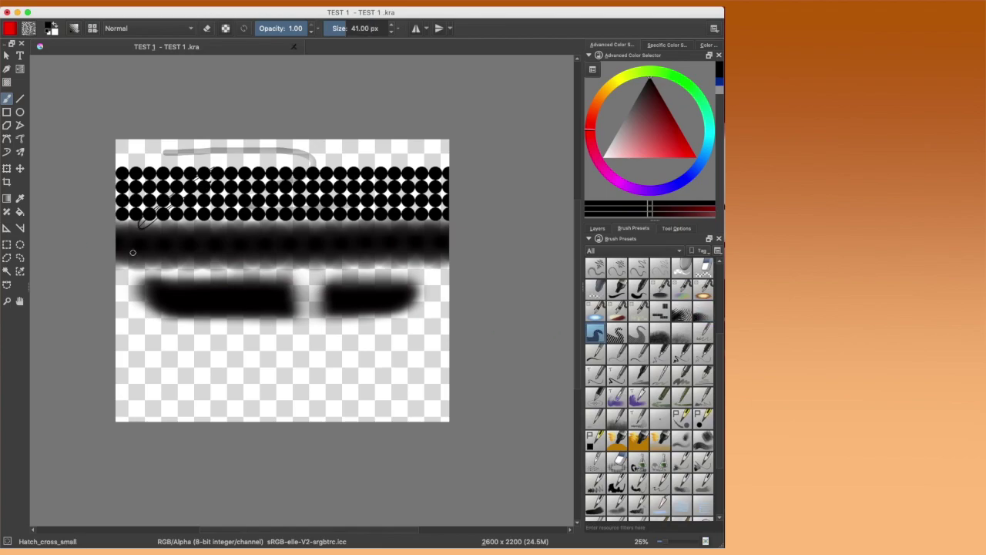
left_click(368, 25)
mouse_move(108, 291)
left_mouse_down()
mouse_move(475, 291)
mouse_move(192, 294)
mouse_move(123, 286)
mouse_move(467, 278)
mouse_move(159, 286)
mouse_move(120, 275)
mouse_move(93, 285)
mouse_move(377, 288)
mouse_move(83, 306)
mouse_move(472, 305)
left_mouse_up()
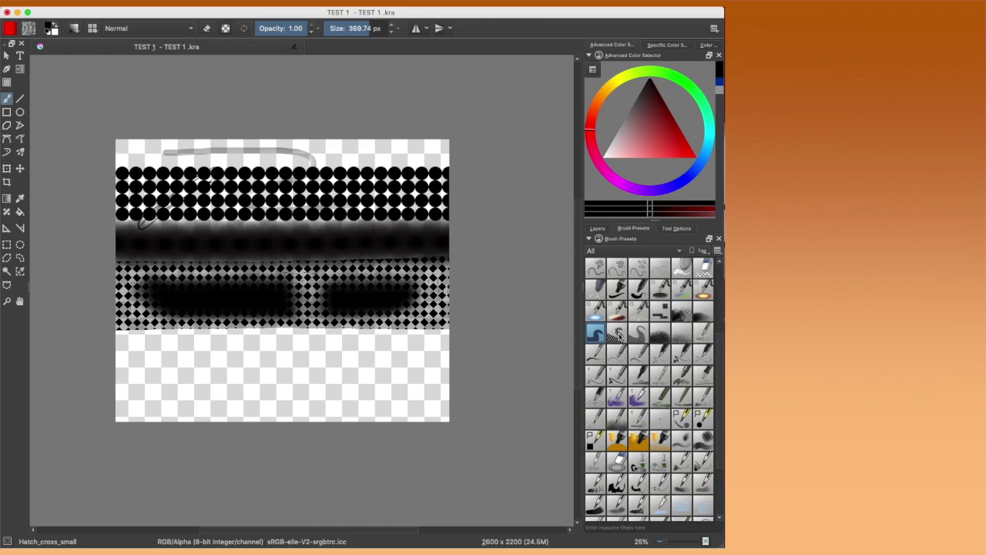
left_click(617, 332)
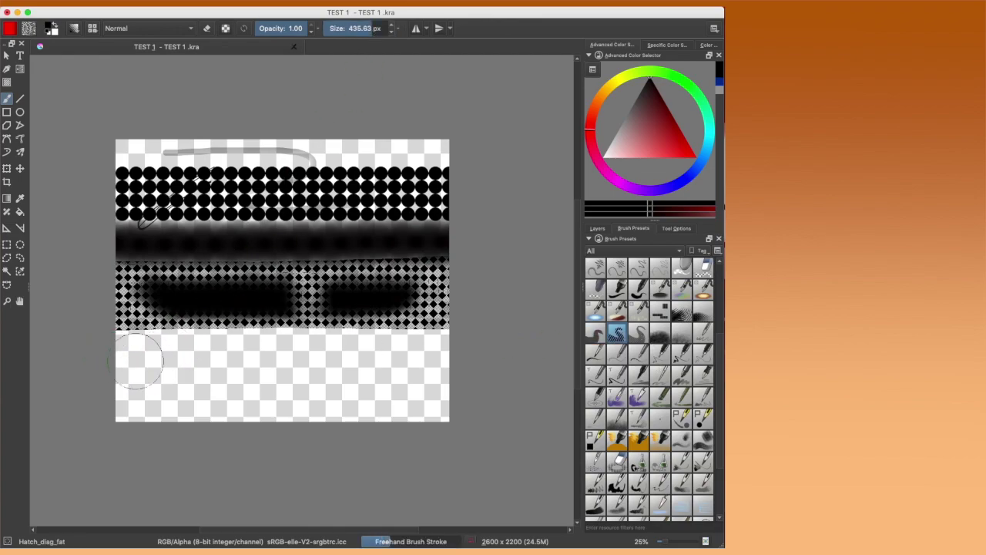
mouse_move(139, 360)
left_mouse_down()
mouse_move(140, 350)
mouse_move(466, 353)
left_mouse_up()
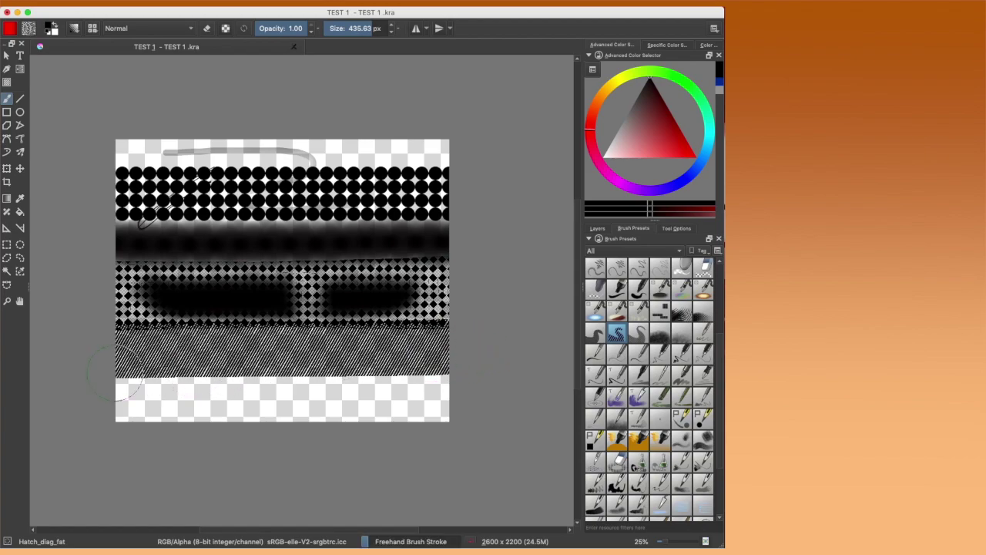
Step: Paint a dark Hatch_diag_S band across the bottom strip at about 479 px
left_click(638, 332)
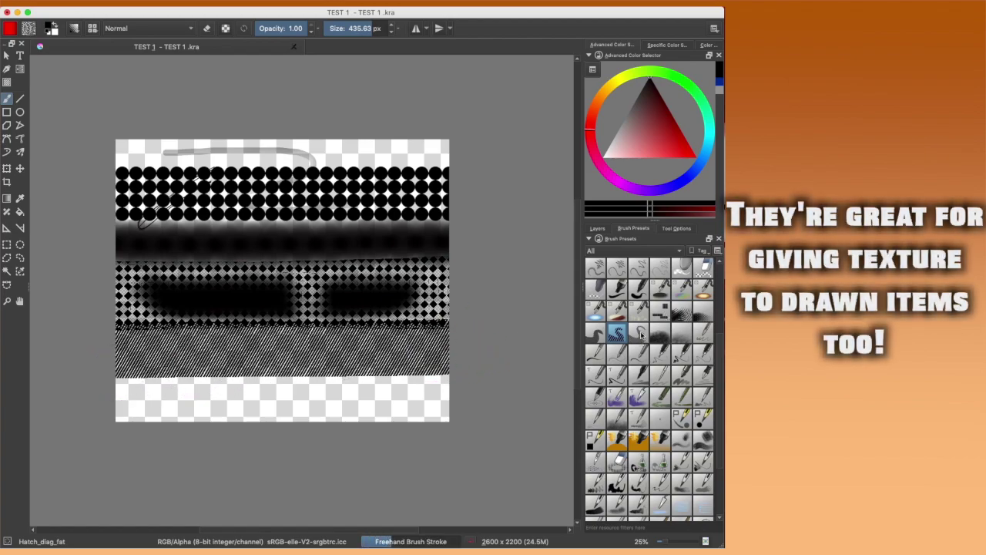
key("bracketright")
key("bracketright")
key("bracketright")
key("bracketright")
left_click(139, 397)
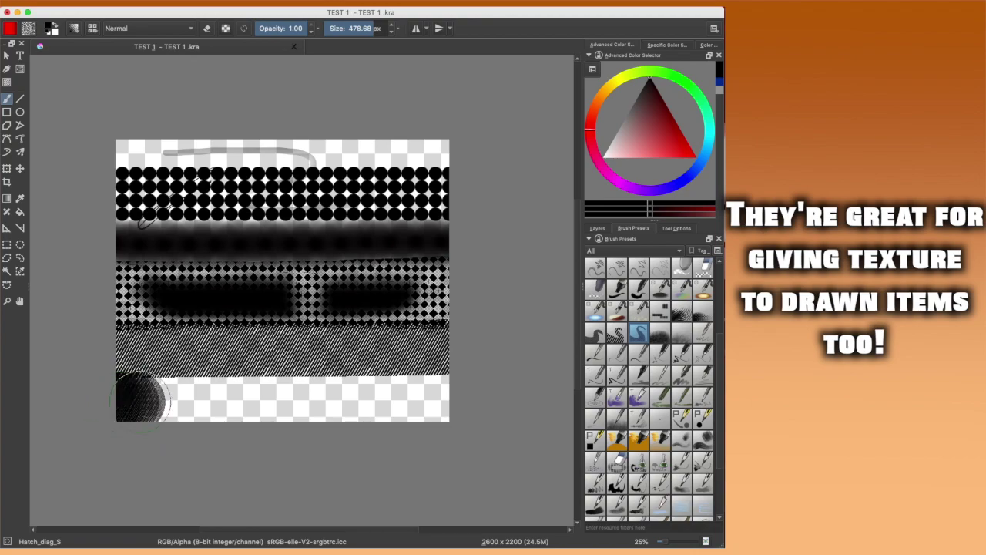
left_click_drag(139, 398, 479, 399)
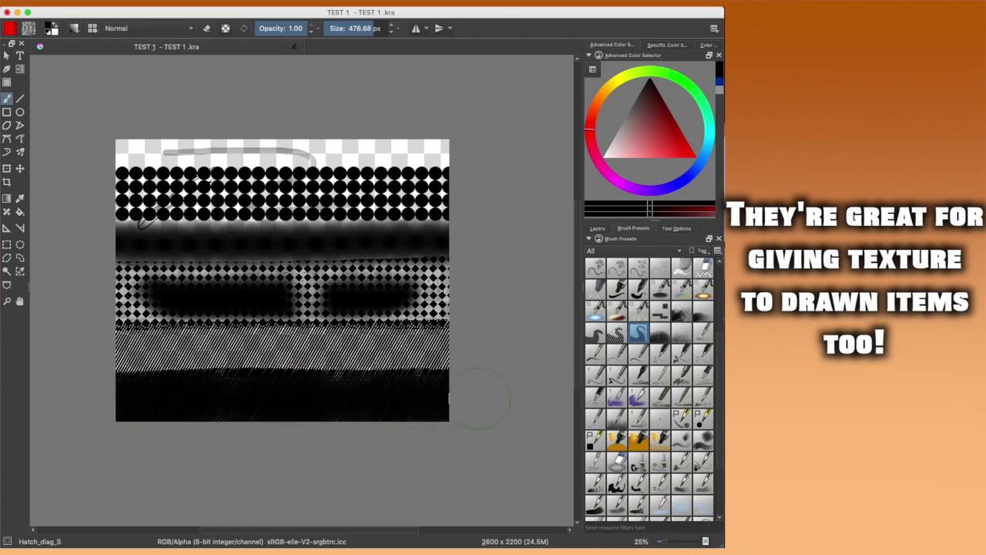
left_click(238, 346)
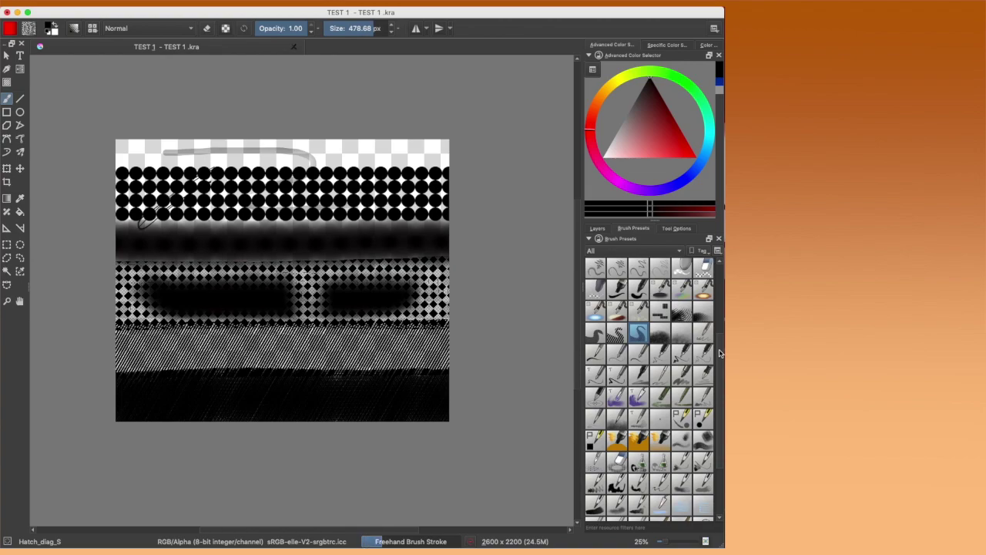
Step: Scroll the canvas down to the halftone and hatch bands for blurring with FX_blur_light
scroll(655, 339, "down", 2)
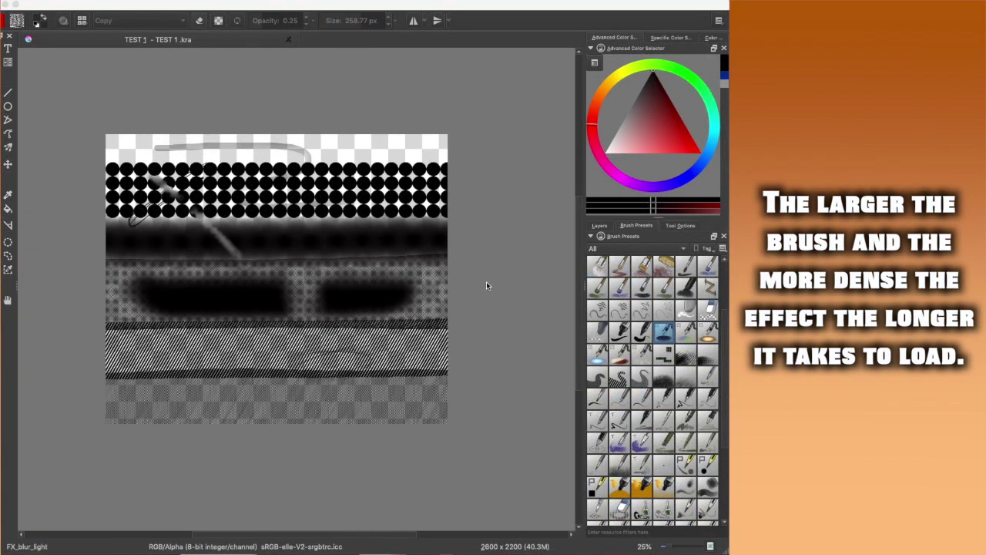
Step: Pan the canvas view to bring the transparent top strip into reach
left_click(644, 310)
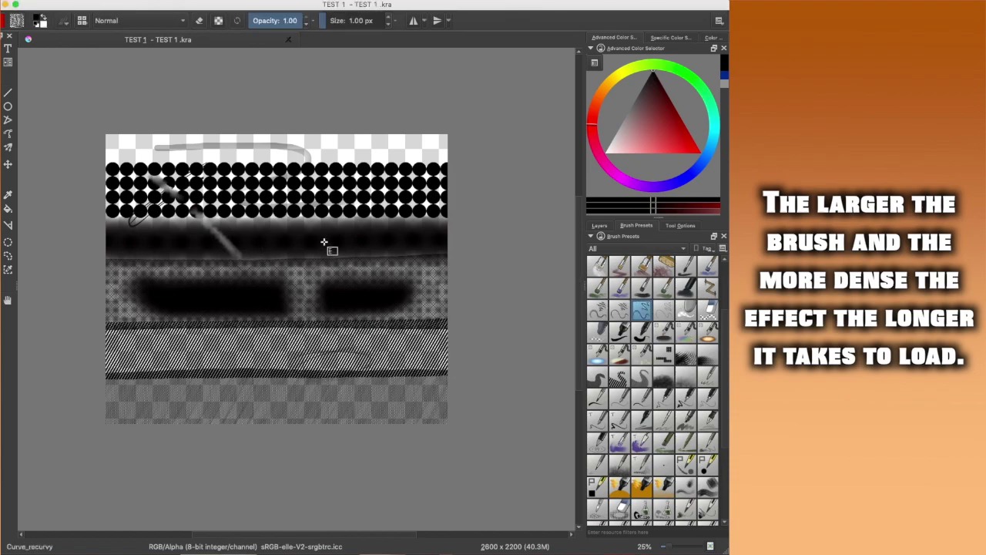
left_click(7, 300)
left_click_drag(292, 301, 320, 298)
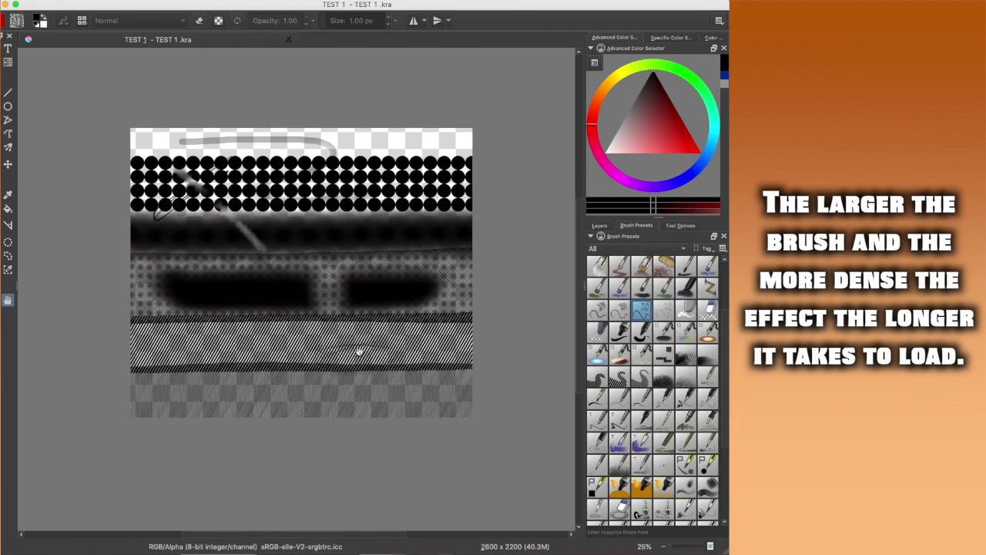
left_click_drag(400, 349, 390, 337)
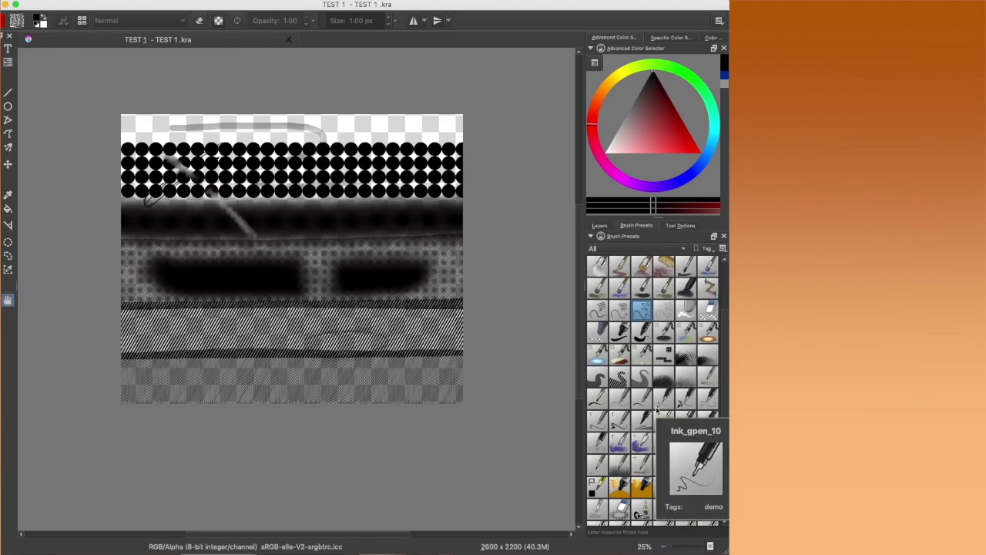
Step: Sweep the Hatch_moire brush at about 494 px across the top strip
left_click(664, 377)
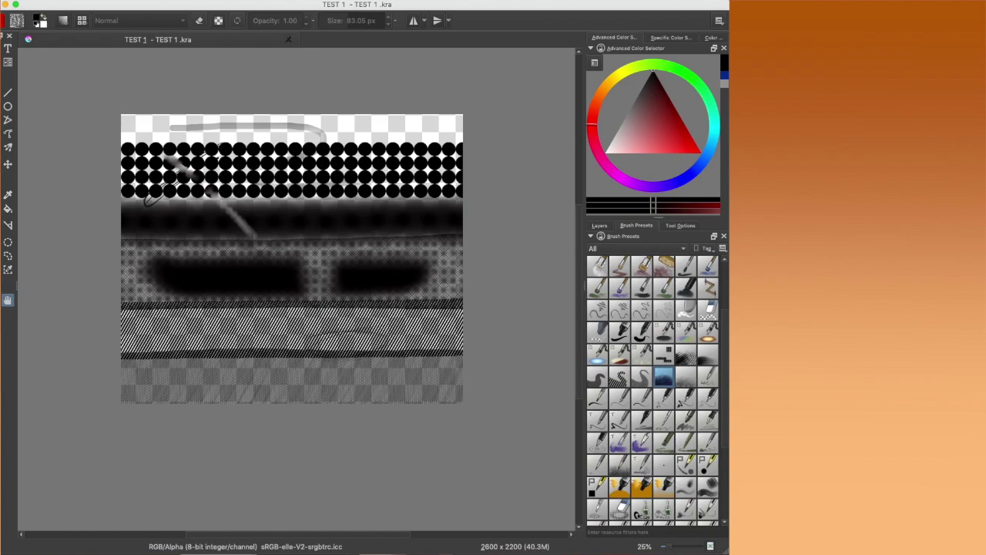
left_click(369, 23)
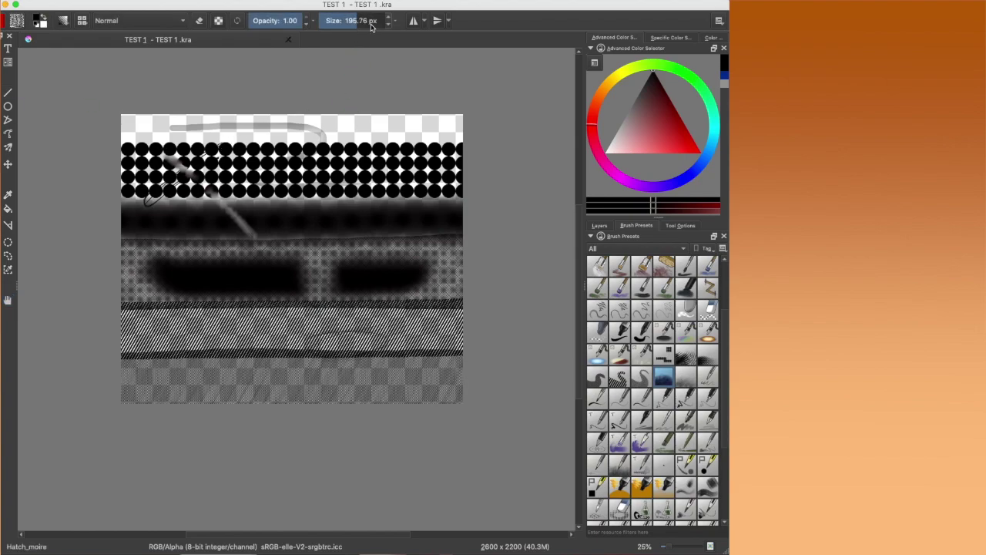
mouse_move(99, 132)
left_mouse_down()
mouse_move(354, 138)
mouse_move(150, 154)
mouse_move(458, 133)
left_mouse_up()
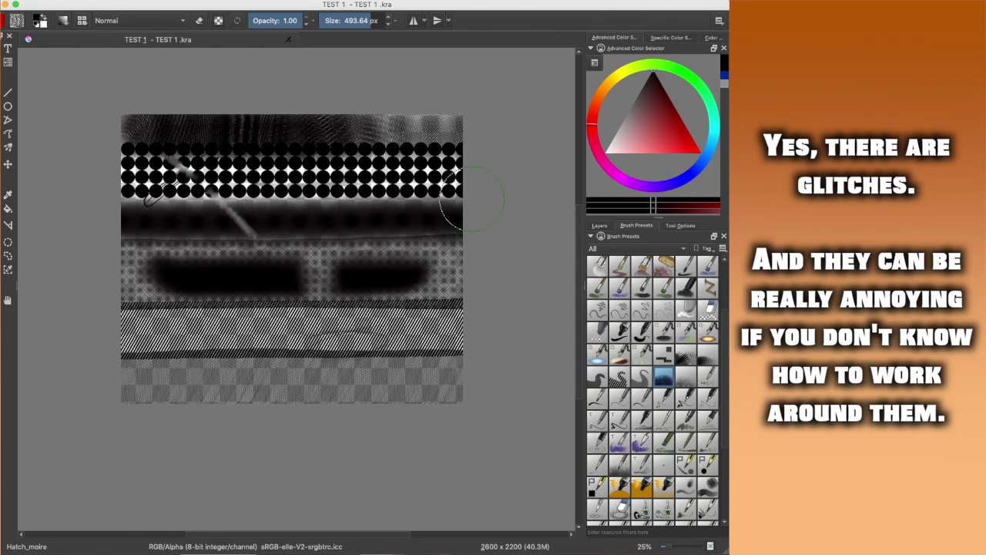
Step: Show the layer list and add three new empty layers above Layer 9
left_click(599, 225)
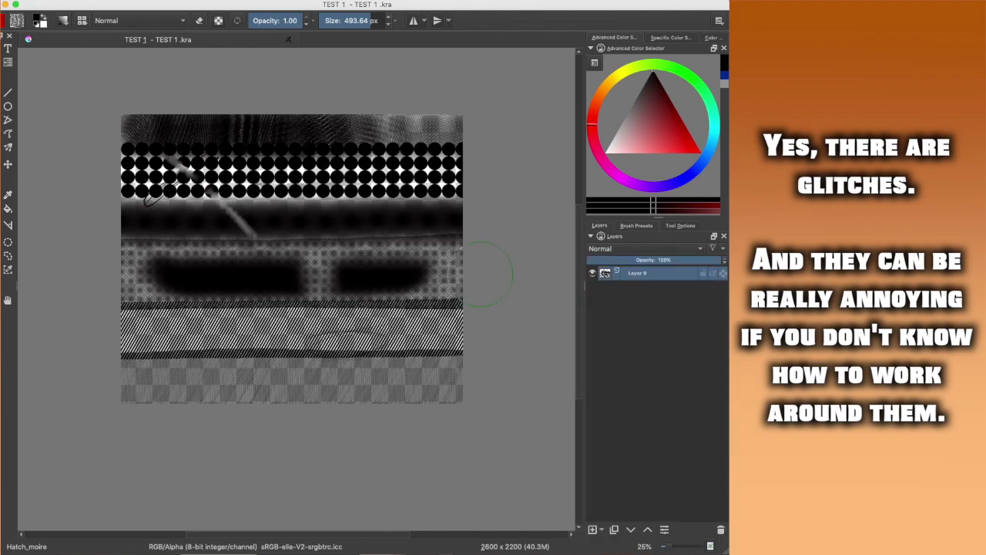
left_click(8, 301)
left_click_drag(493, 299, 475, 297)
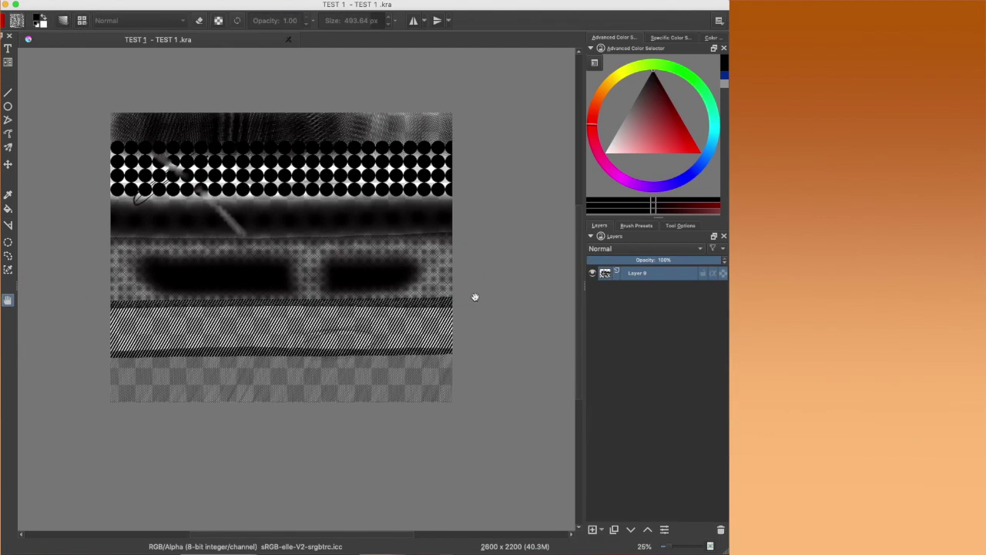
left_click(591, 531)
left_click(591, 530)
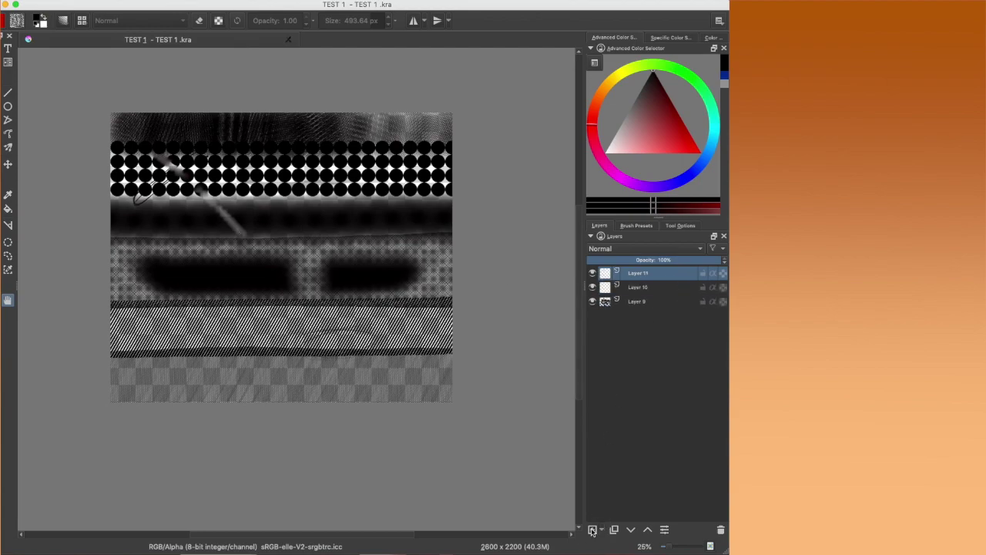
left_click(591, 530)
left_click(592, 530)
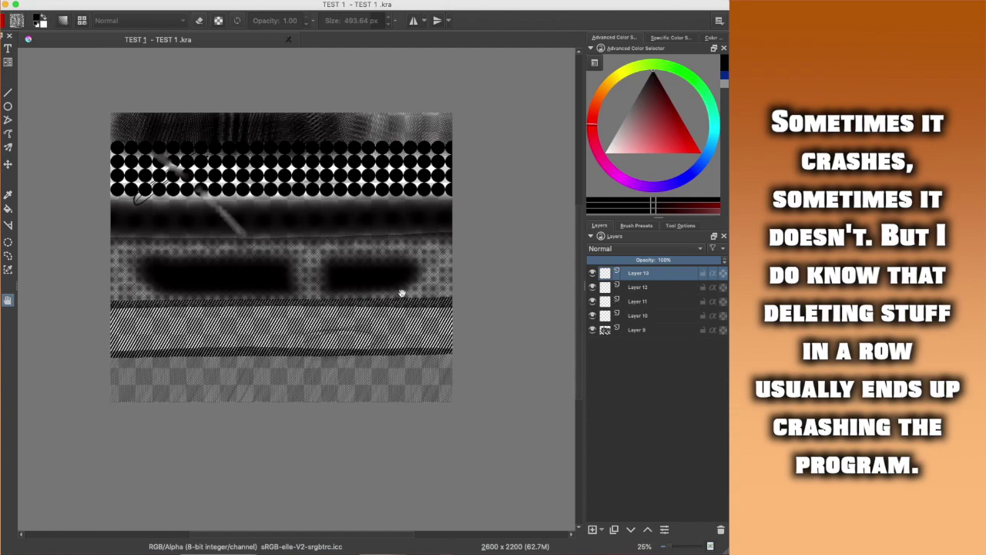
Step: Scroll the layer list and delete one of the new empty layers
scroll(361, 291, "up", 2)
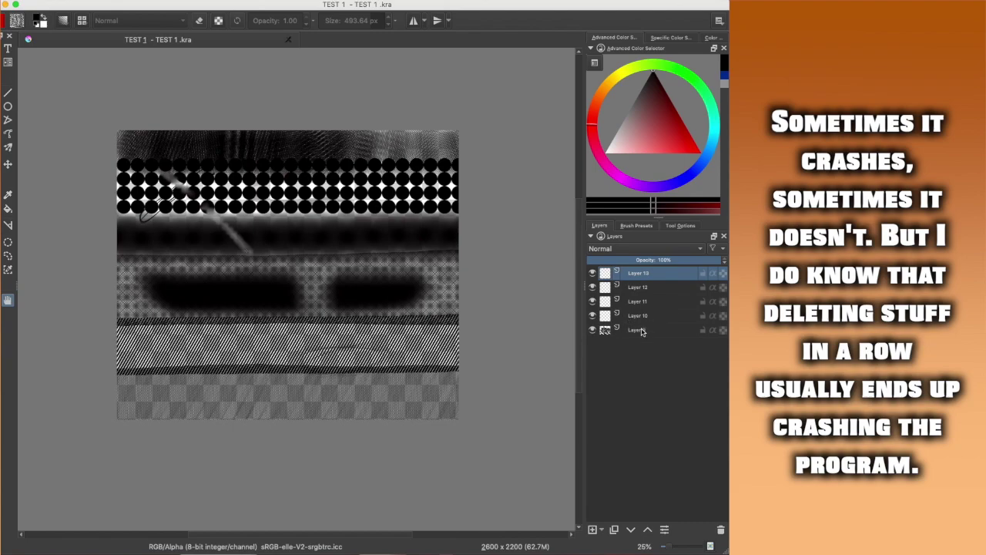
scroll(199, 188, "right", 3)
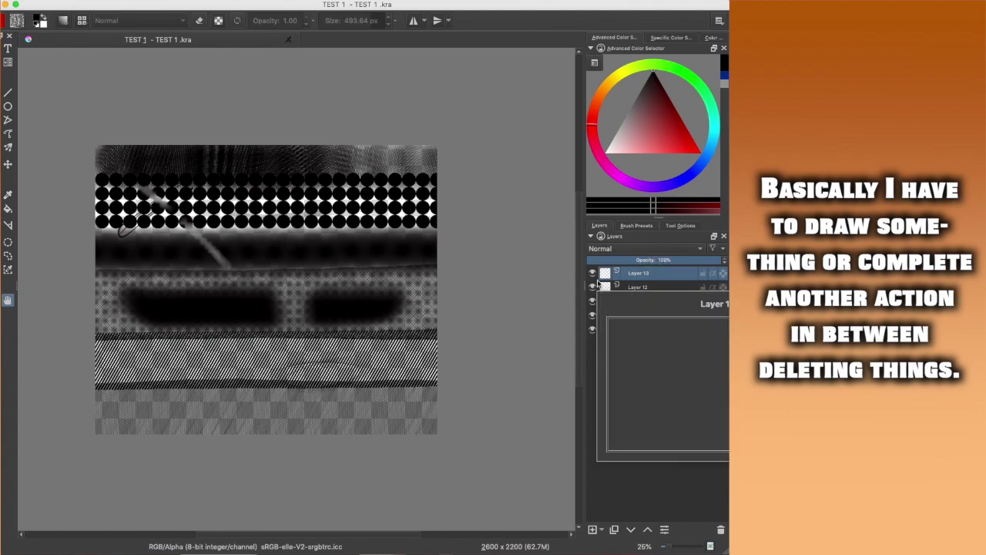
left_click(720, 529)
Step: Paint a test circle with Hatch_diag_fat, then delete Layer 12 holding it
left_click(636, 225)
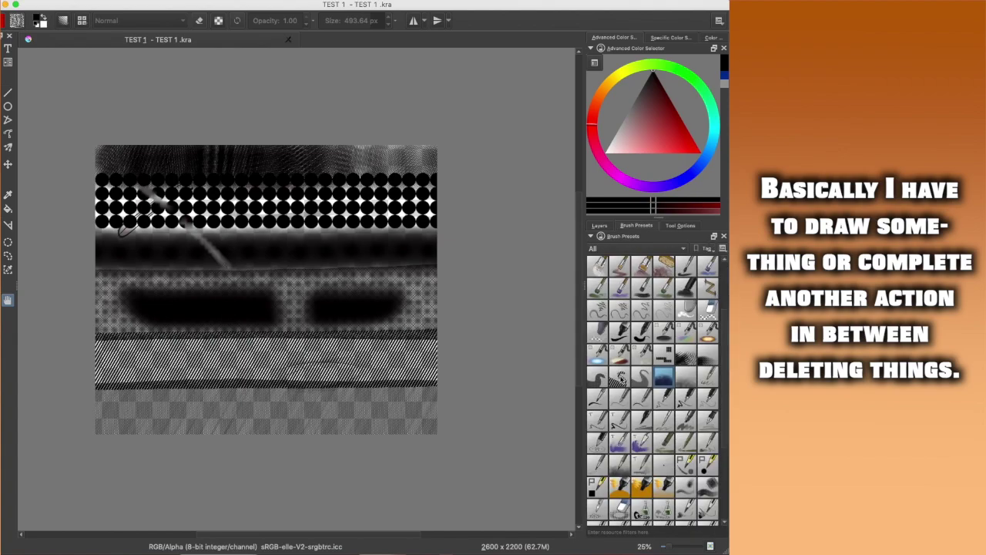
left_click(618, 377)
mouse_move(309, 263)
left_mouse_down()
mouse_move(187, 293)
mouse_move(257, 240)
left_mouse_up()
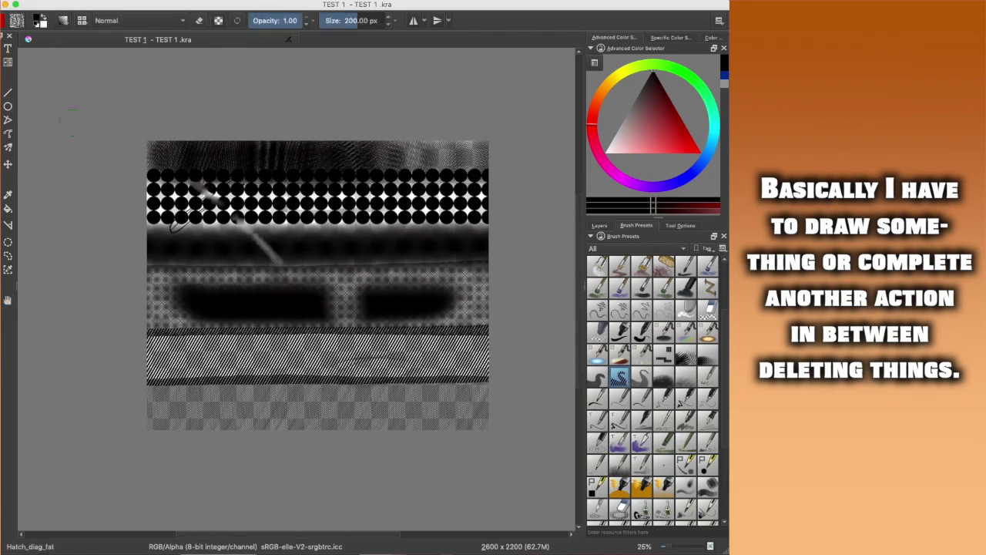
mouse_move(415, 235)
left_mouse_down()
mouse_move(308, 306)
mouse_move(324, 258)
left_mouse_up()
left_click(599, 225)
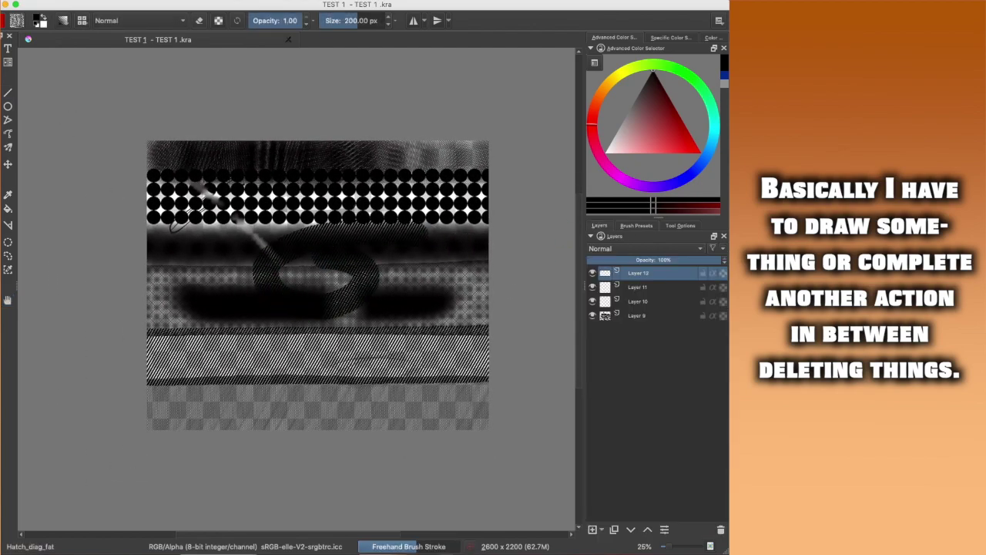
left_click(720, 529)
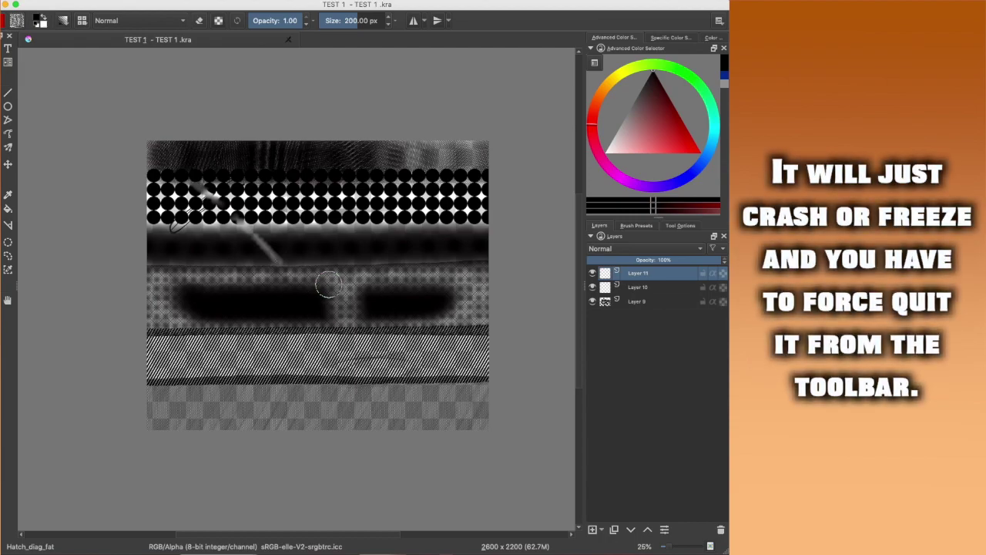
Step: Recenter the canvas view and bring up the File menu
left_click(8, 299)
left_click_drag(398, 311, 380, 305)
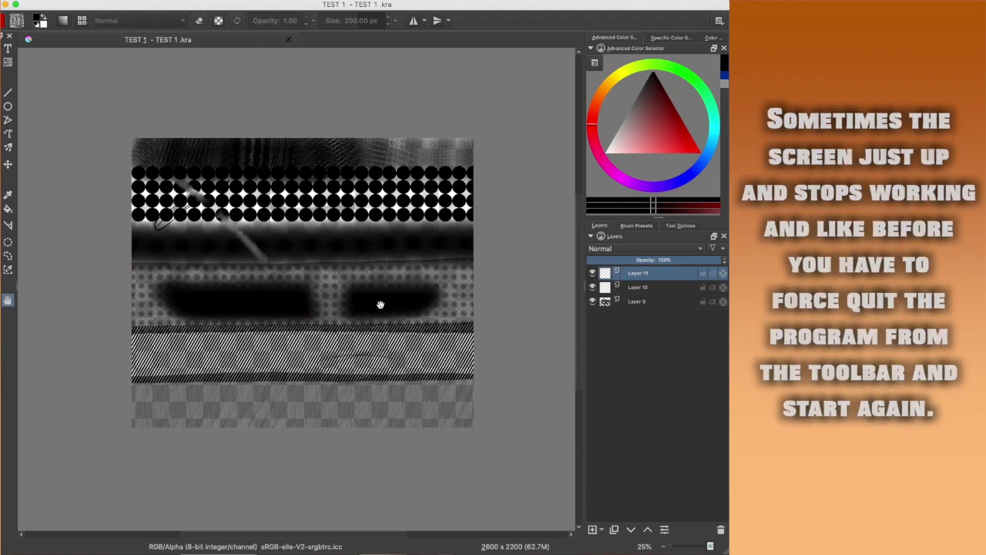
left_click_drag(361, 315, 348, 314)
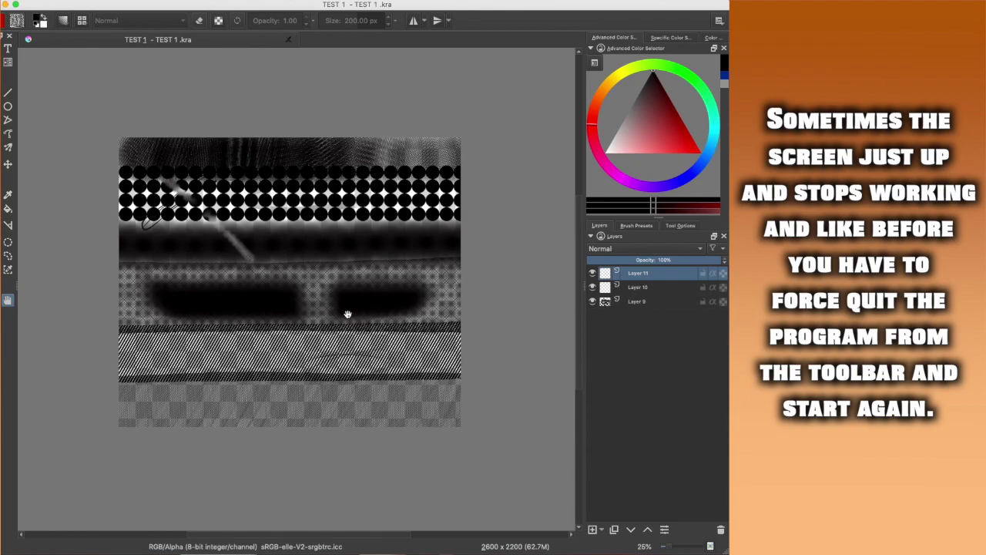
left_click_drag(311, 331, 322, 327)
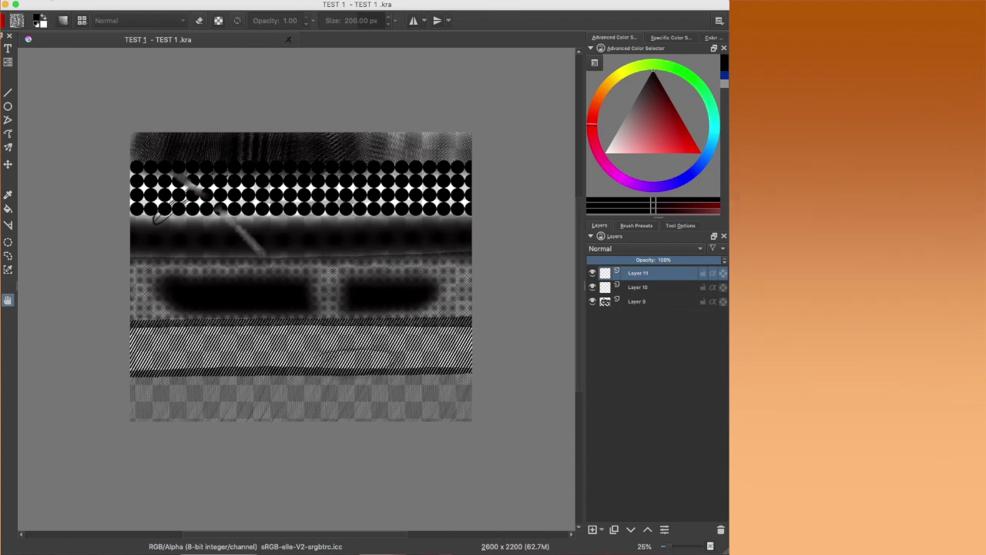
left_click(52, 0)
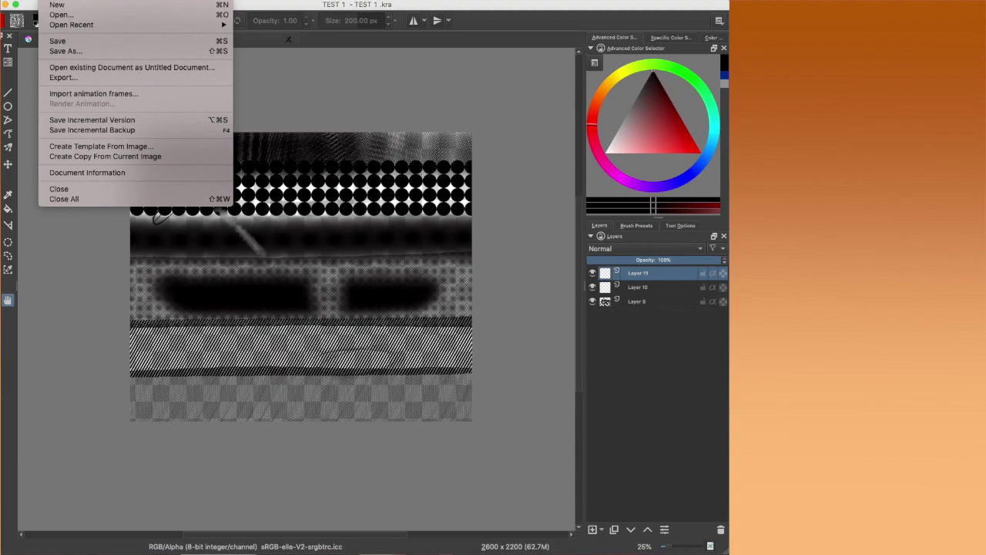
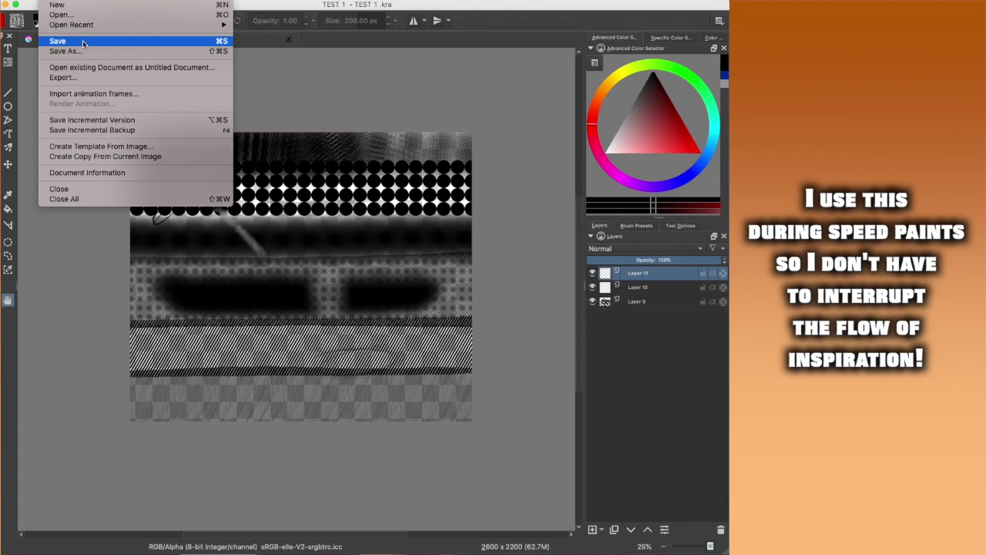
Step: Dismiss the file options without saving and pan the TEST 1 image view
left_click(296, 159)
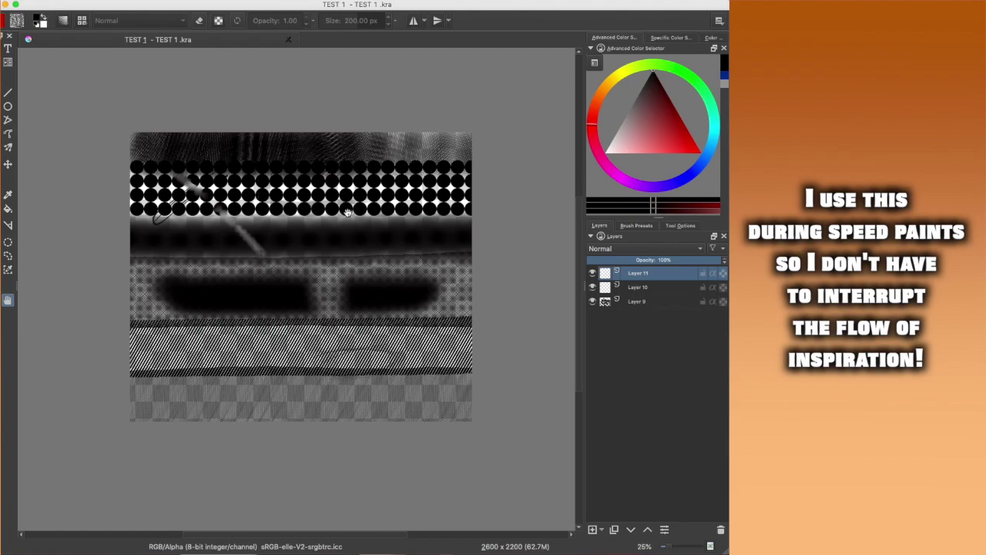
left_click_drag(348, 214, 320, 195)
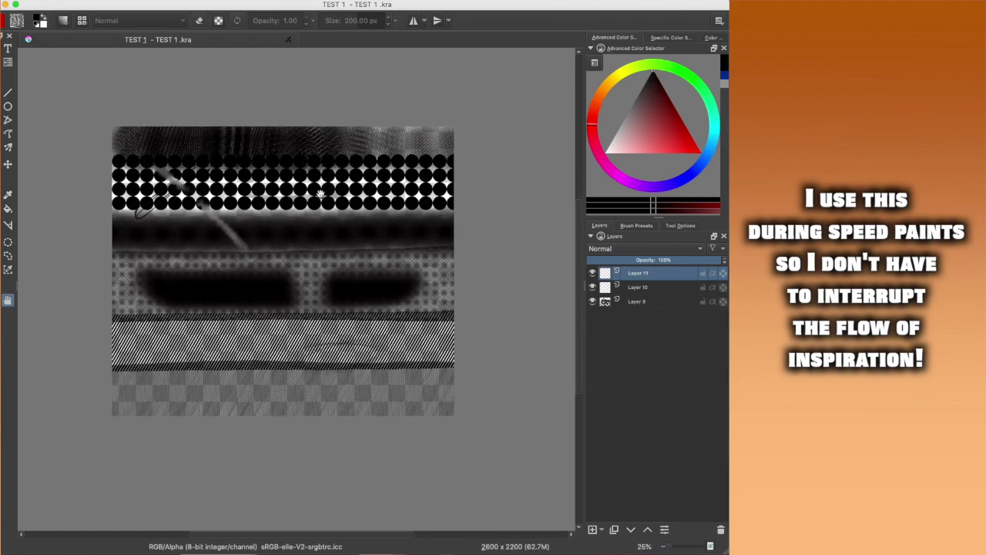
left_click_drag(307, 198, 317, 193)
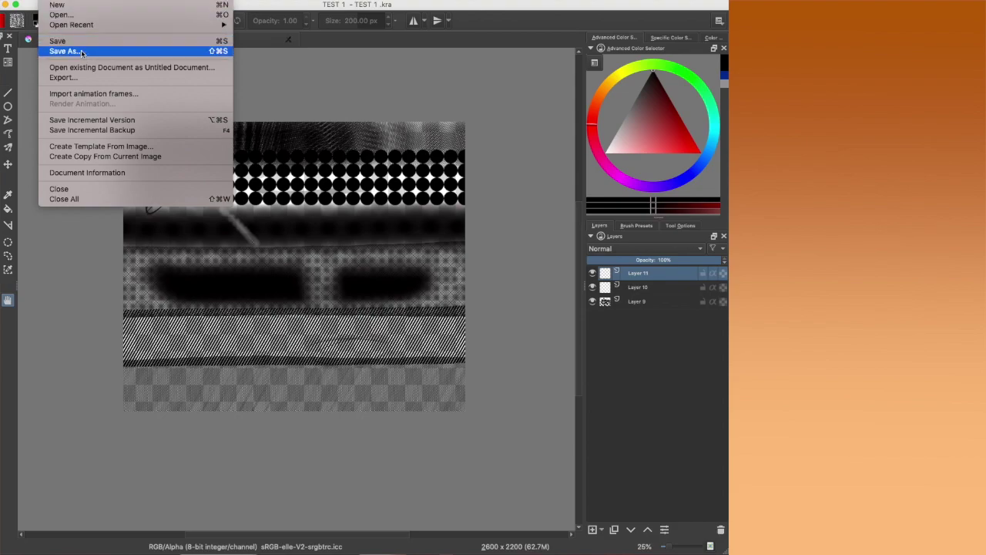
Step: Open Save As for TEST 1 and browse to the /Users/ home folder
left_click(65, 51)
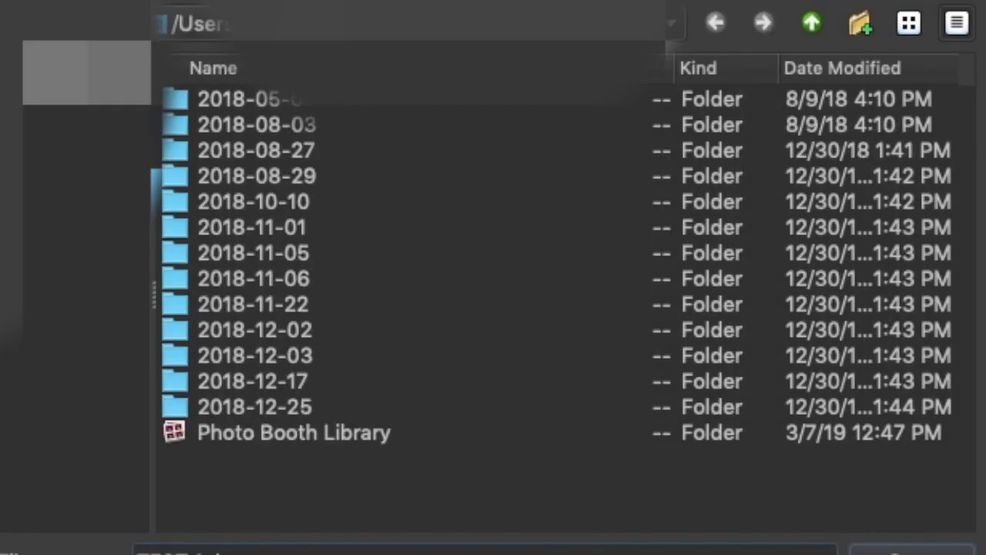
left_click(198, 24)
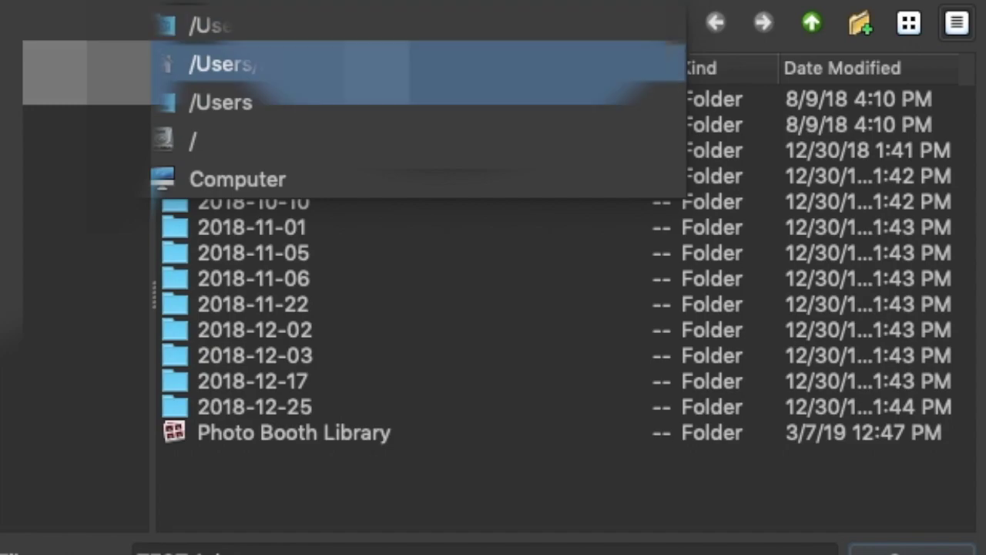
left_click(222, 64)
scroll(249, 128, "down", 5)
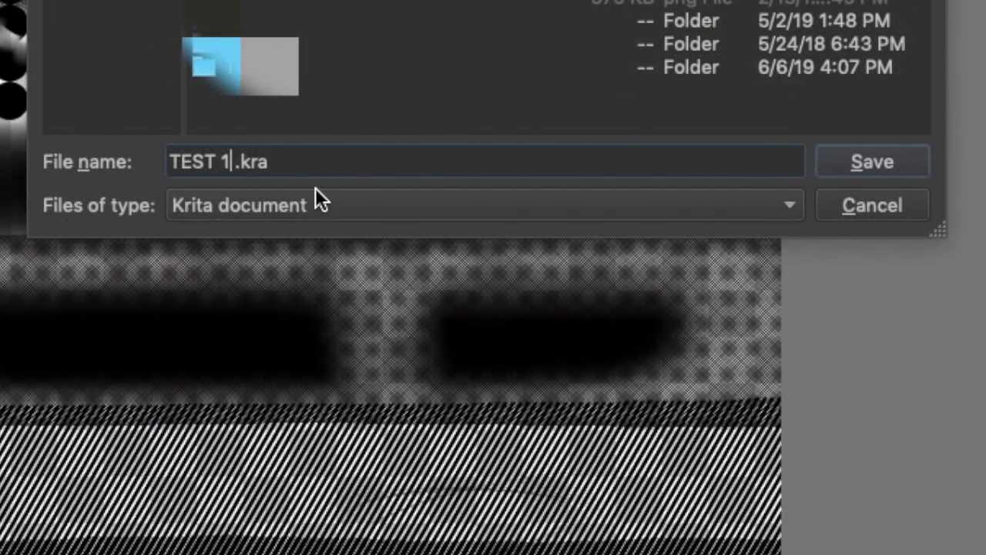
left_click(307, 162)
Step: Remove the stray space, choose PNG image, and name the file TEST 1(FINISHED PIECE).png
left_click(234, 164)
key("BackSpace")
key("End")
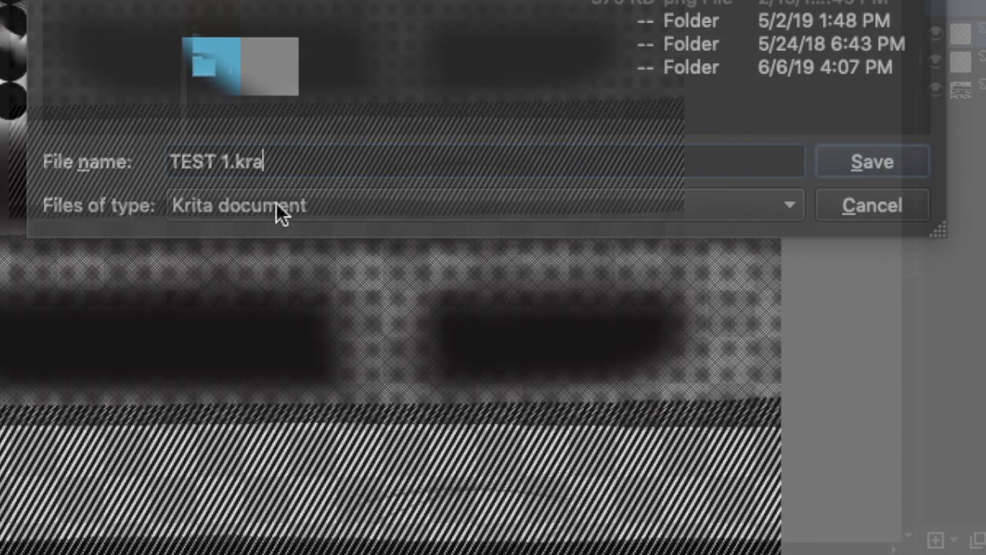
left_click(278, 208)
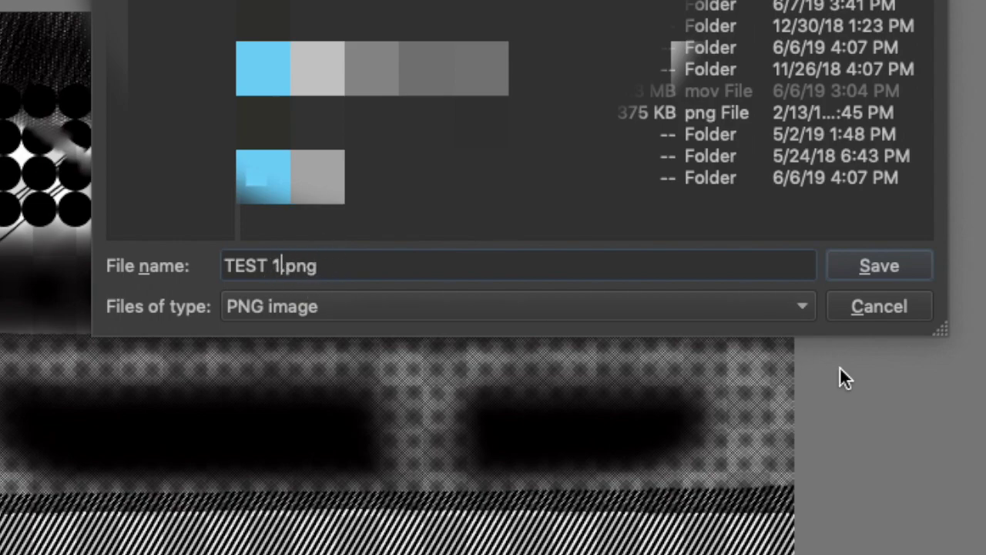
type("(F")
type("INISHE P")
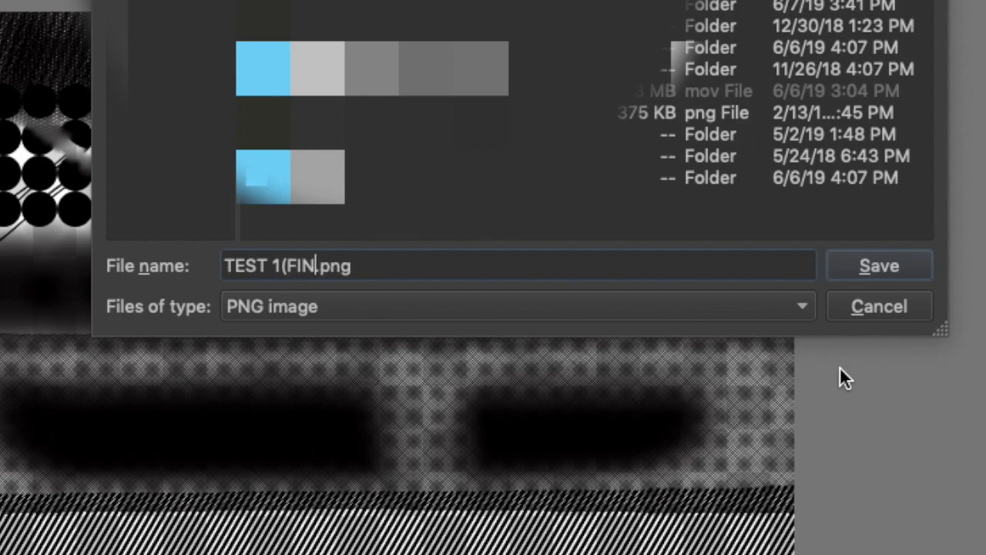
key("BackSpace")
key("BackSpace")
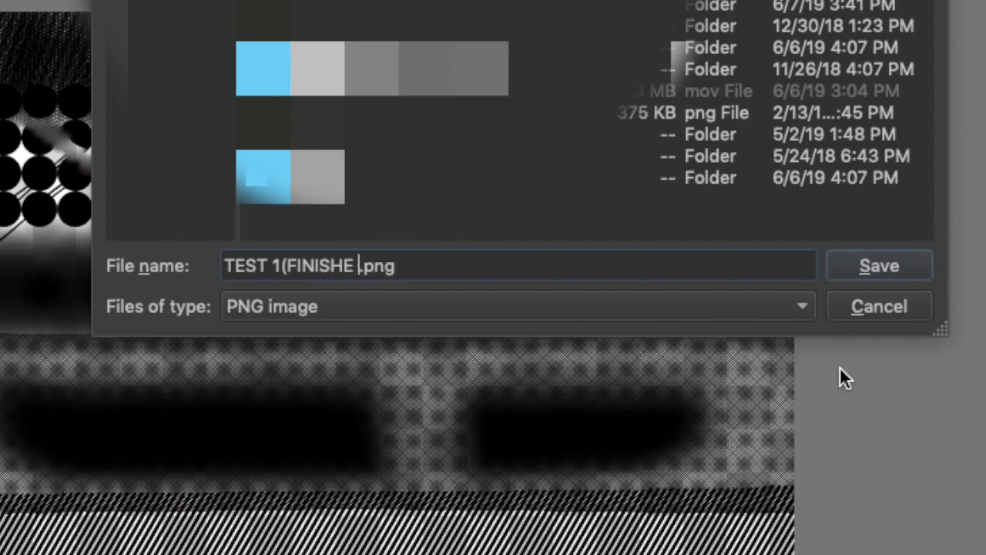
type("D PIECE)")
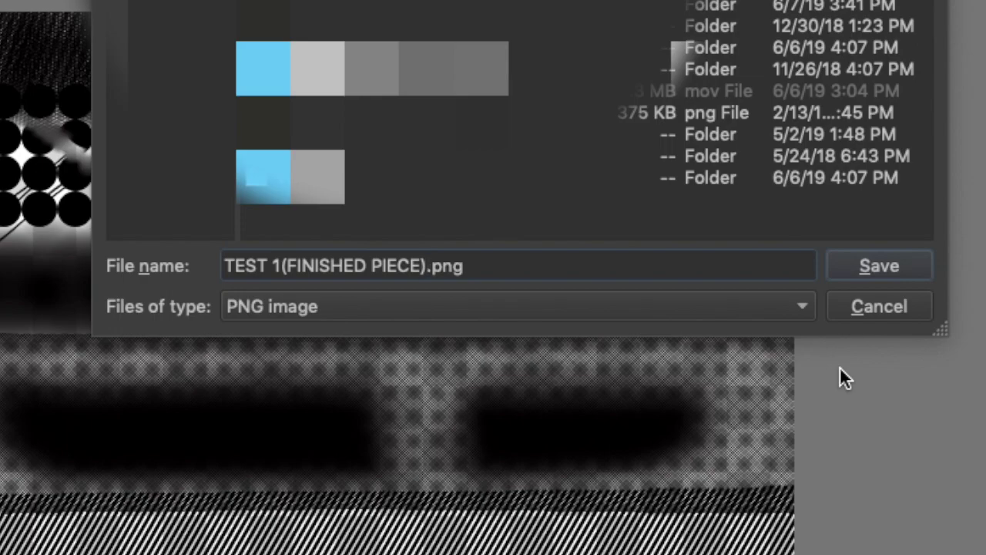
Step: Save TEST 1(FINISHED PIECE).png with Store alpha channel left checked in PNG Export Options
left_click(851, 262)
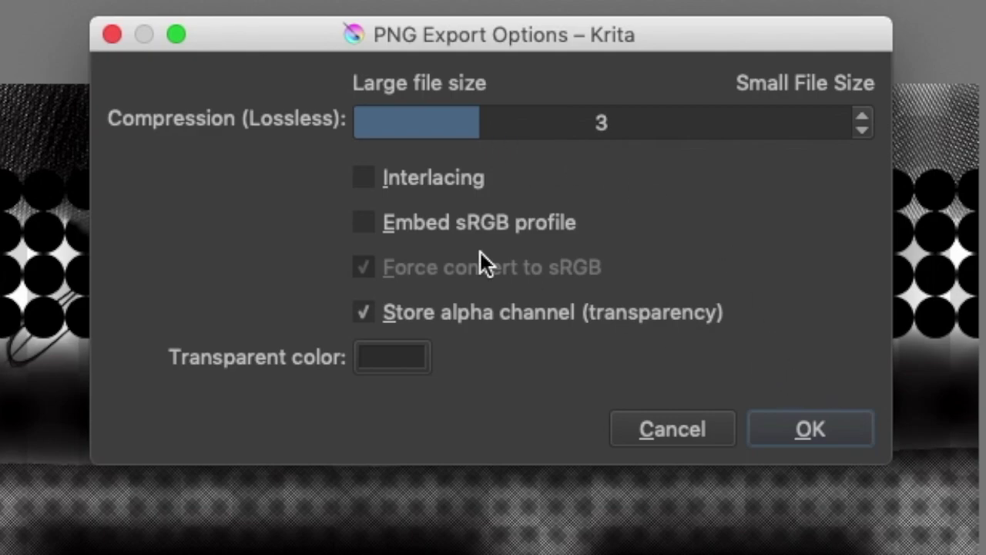
left_click(794, 427)
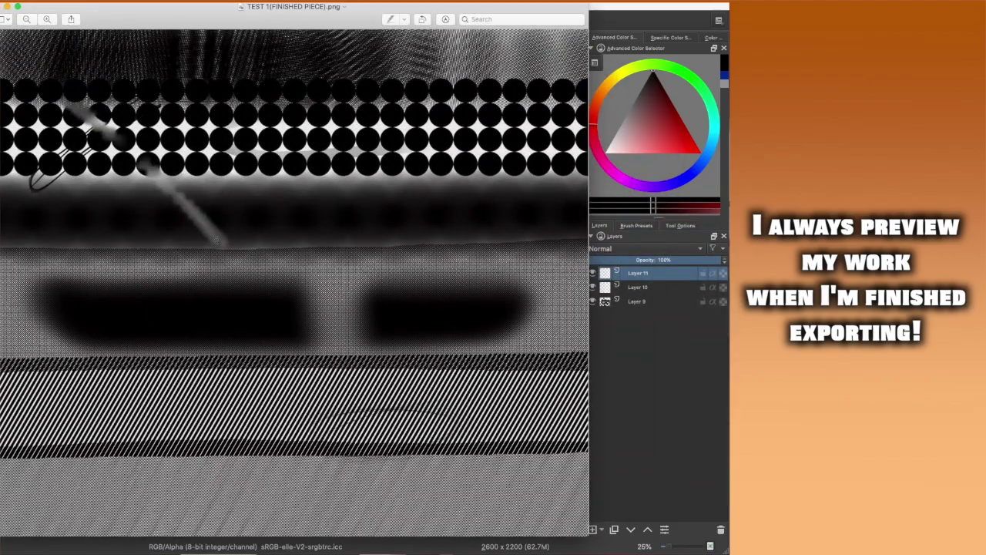
Step: Fit the Preview window to the exported PNG and slide it over the Krita canvas to compare
left_click_drag(193, 6, 234, 13)
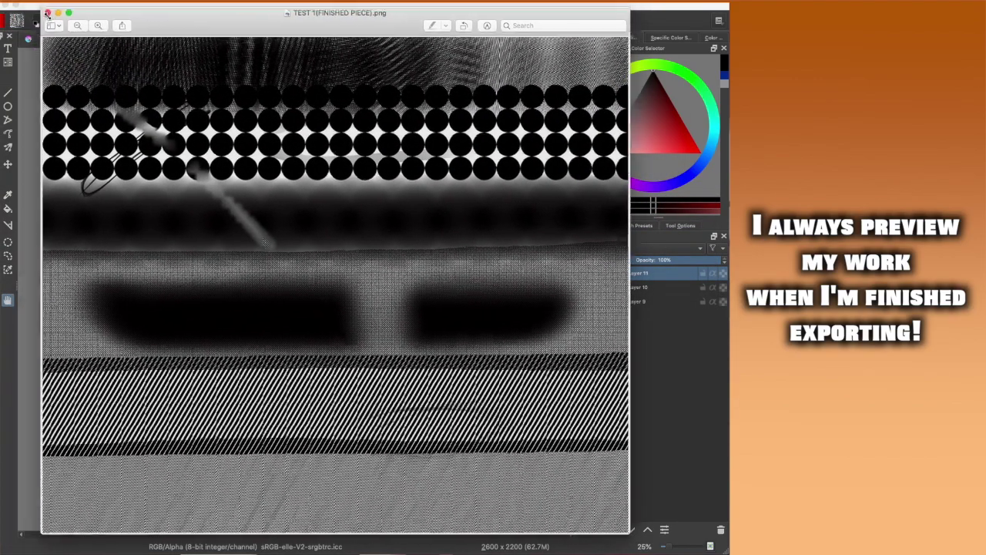
left_click(68, 13)
left_click_drag(338, 112, 216, 49)
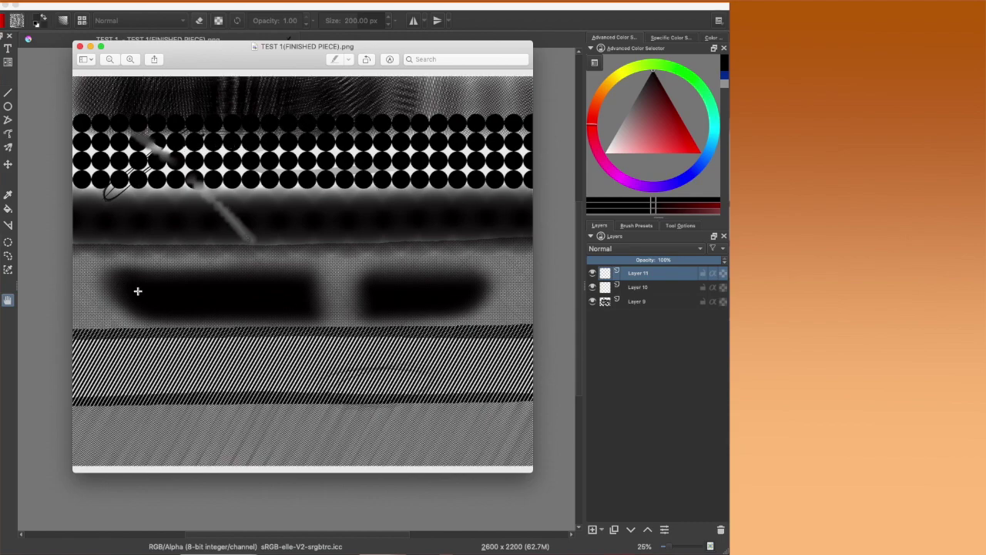
left_click_drag(185, 60, 318, 55)
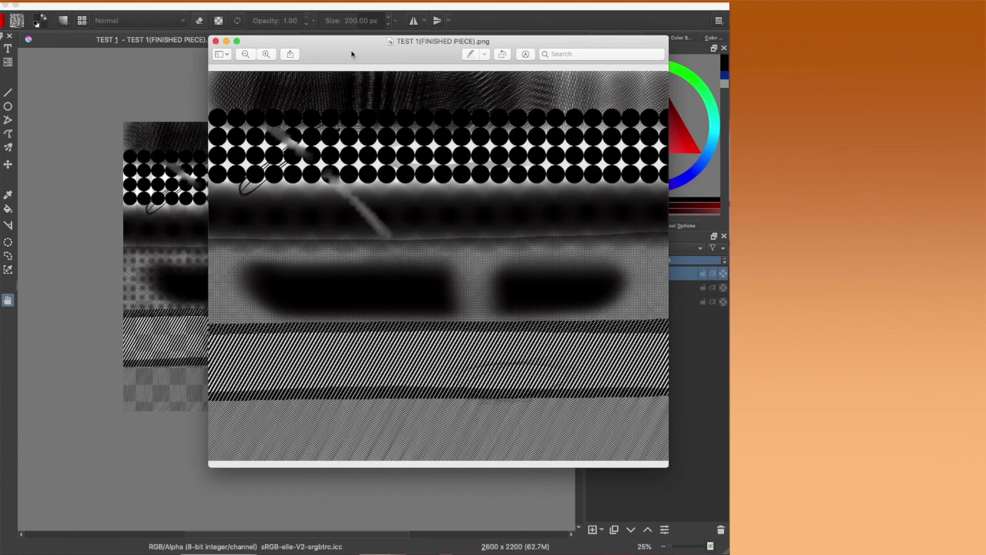
left_click_drag(352, 54, 225, 58)
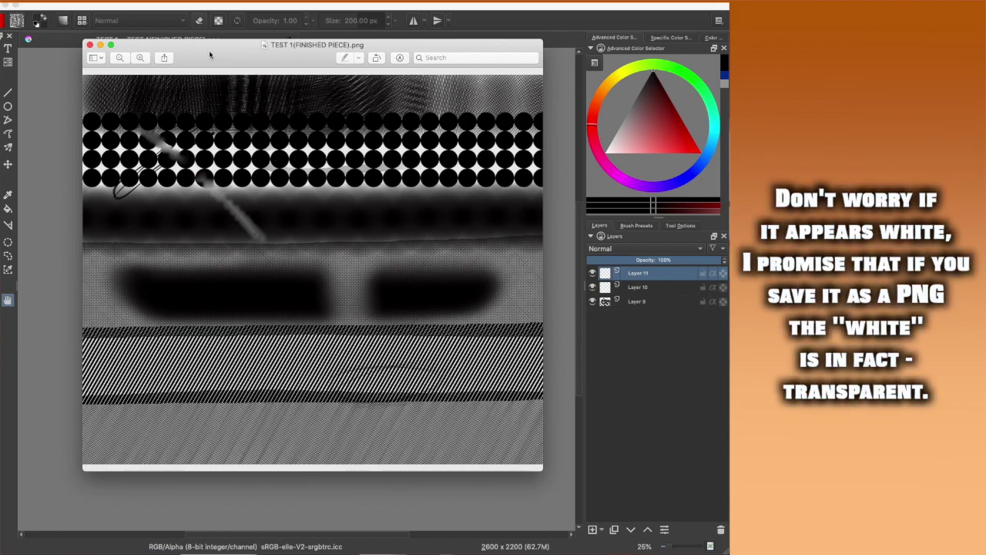
left_click_drag(209, 50, 352, 55)
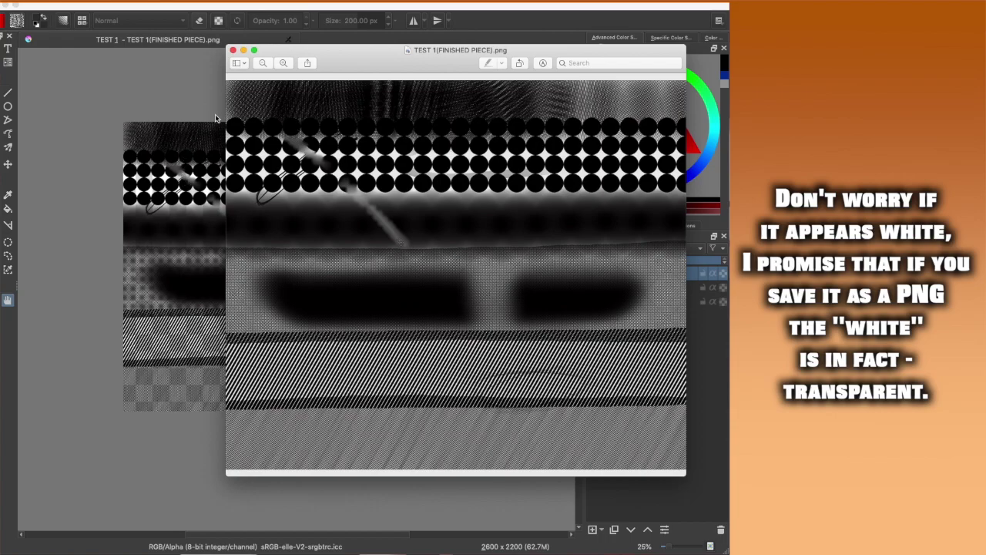
scroll(216, 118, "down", 4)
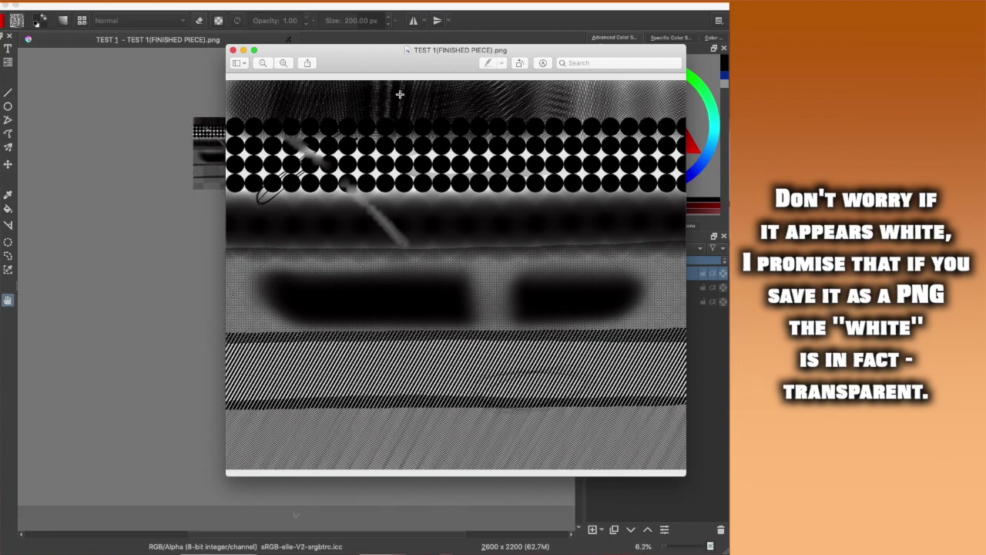
left_click_drag(386, 52, 243, 47)
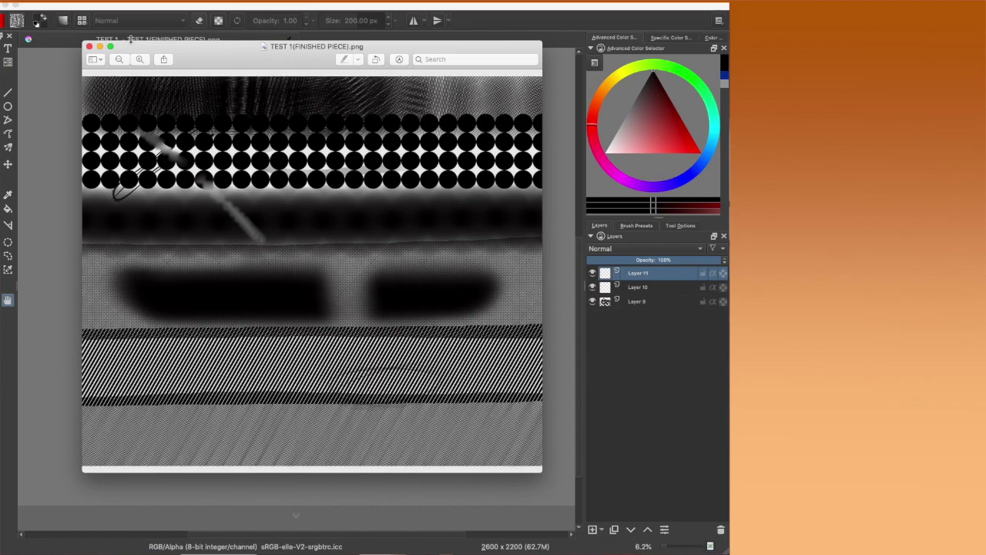
left_click_drag(222, 59, 211, 58)
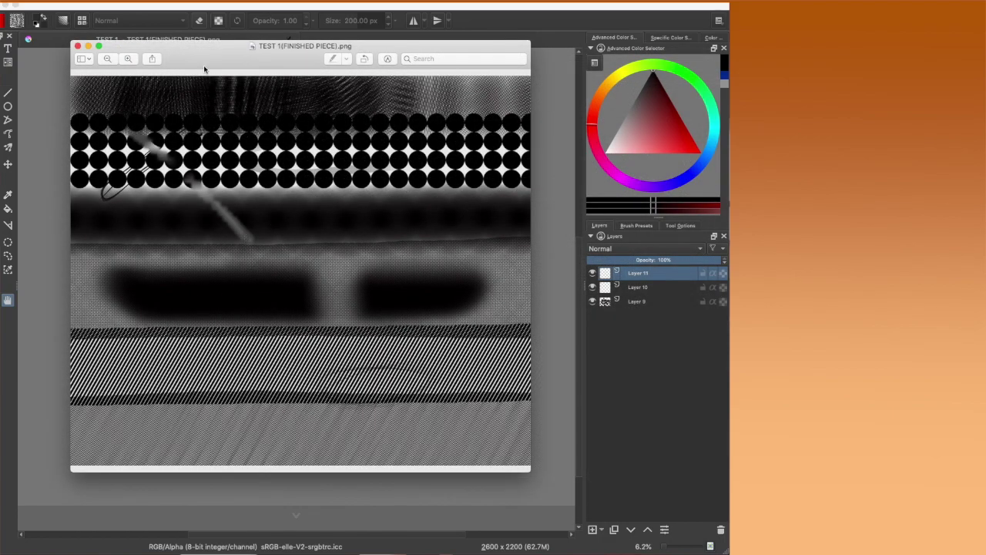
left_click_drag(224, 60, 217, 61)
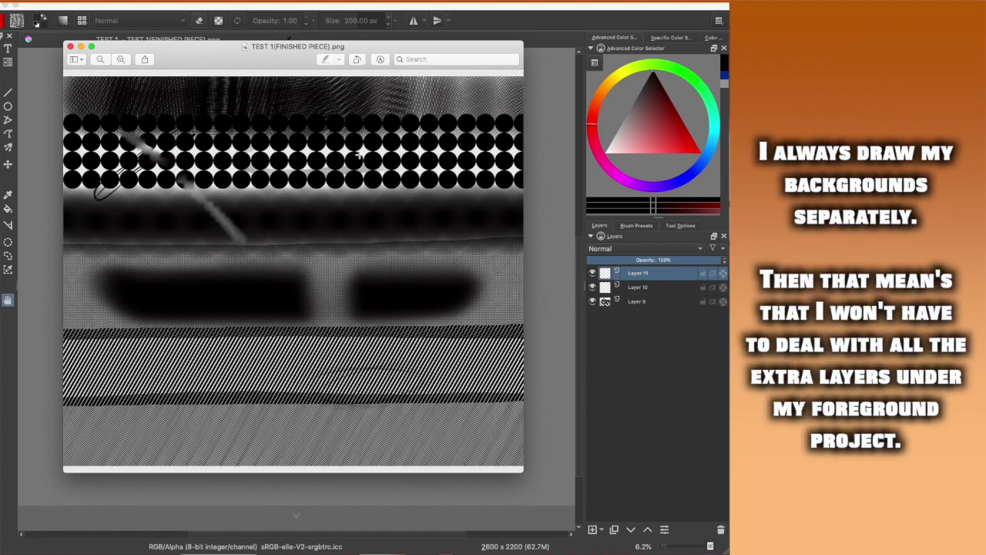
mouse_move(172, 58)
left_mouse_down()
mouse_move(237, 59)
mouse_move(178, 60)
left_mouse_up()
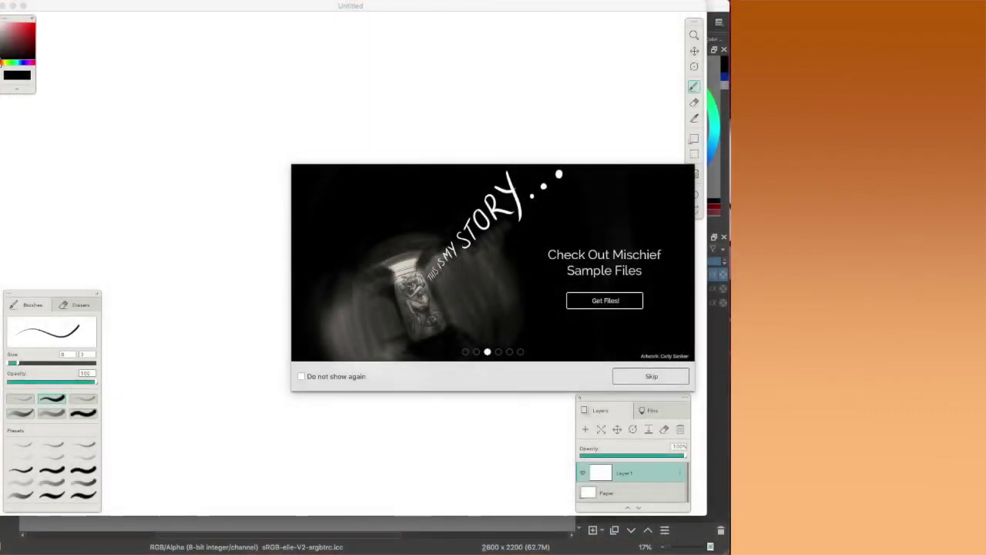
Step: Bring Mischief to the front and skip through its welcome slideshow
left_click(462, 172)
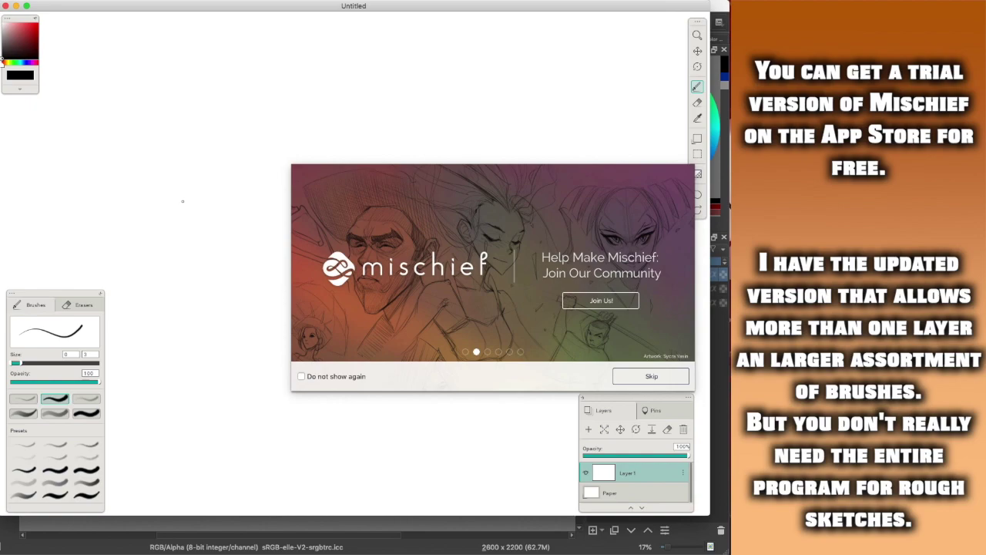
left_click(498, 352)
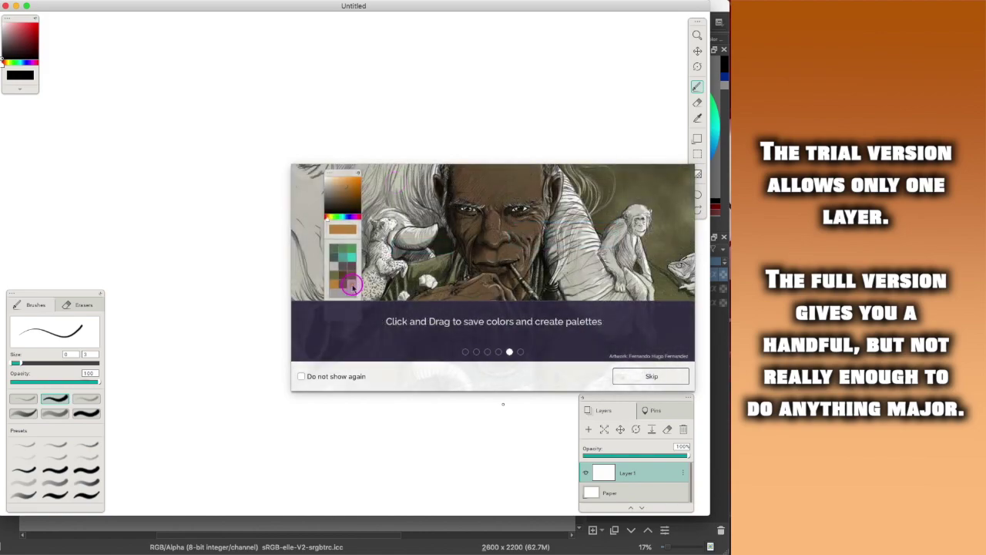
left_click(630, 372)
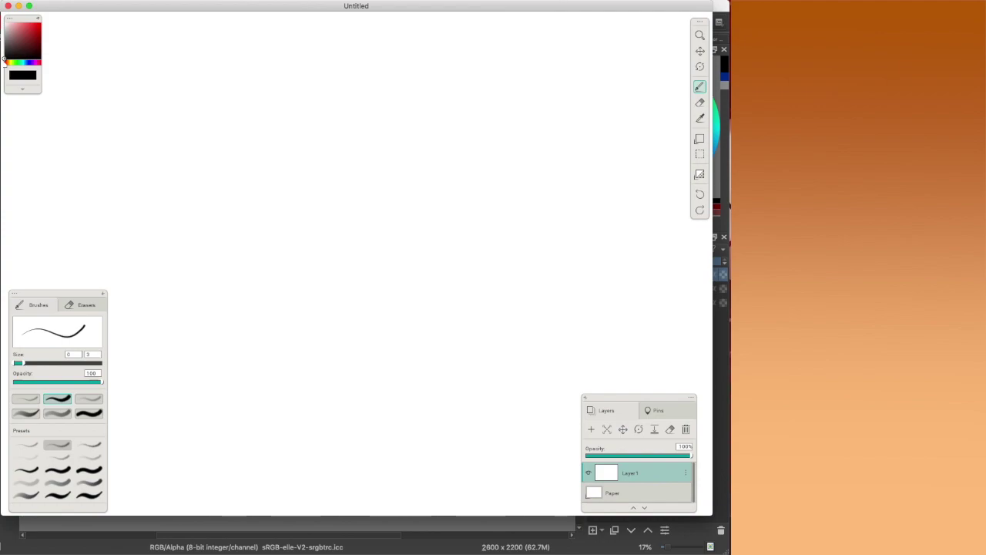
Step: Try several brush presets, settling on the solid black stroke
left_click(87, 400)
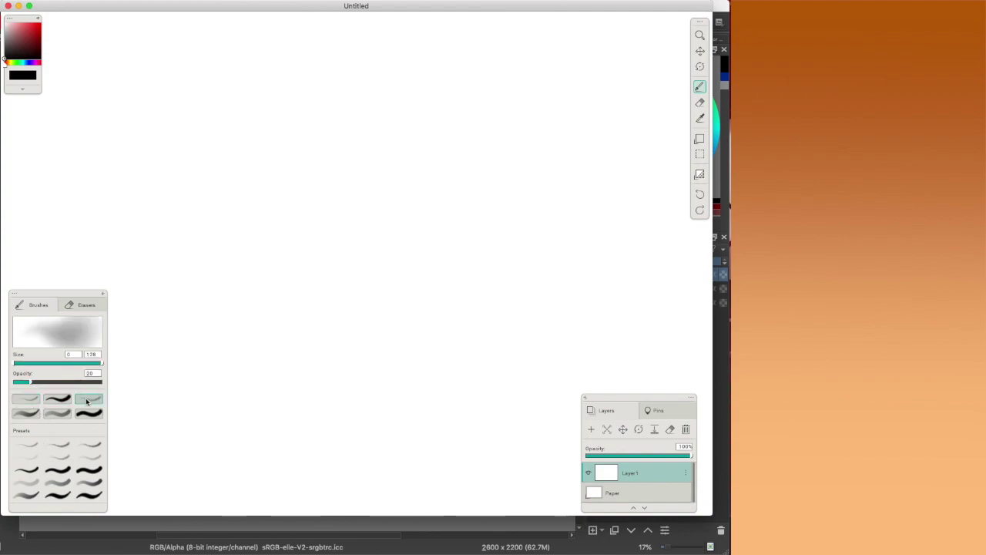
left_click(29, 415)
left_click(59, 415)
left_click(89, 414)
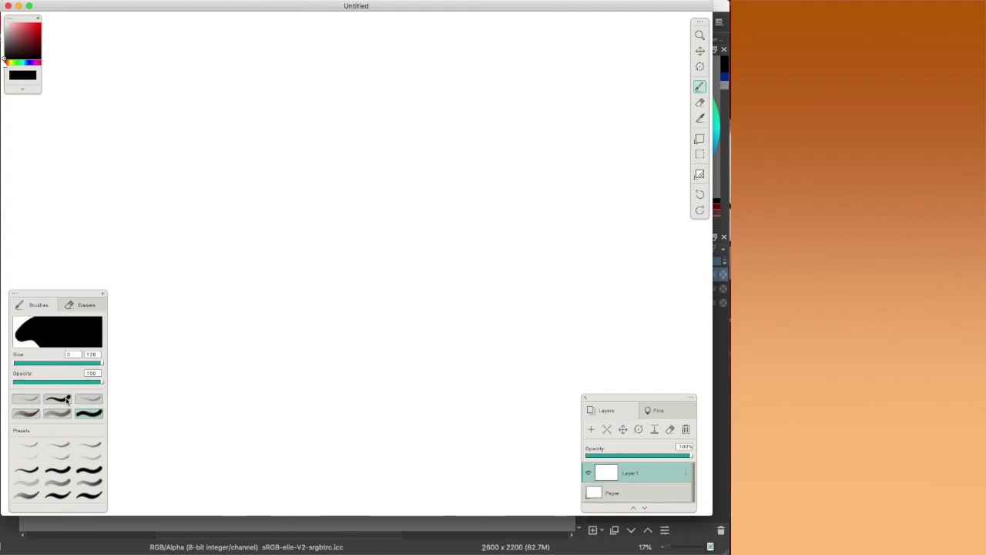
Step: Browse the eraser presets, return to the brush, and move the Layers panel aside
left_click(84, 305)
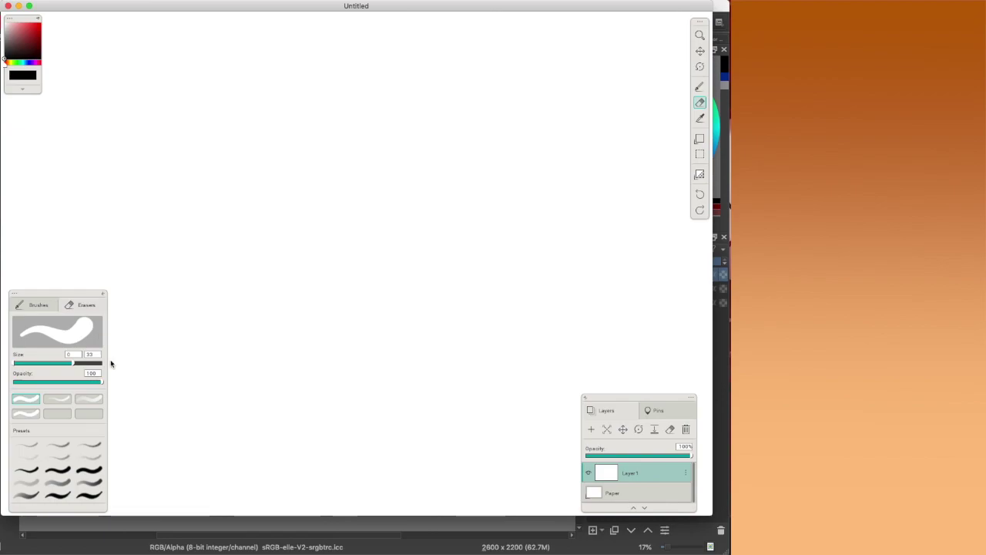
left_click(89, 400)
left_click(27, 414)
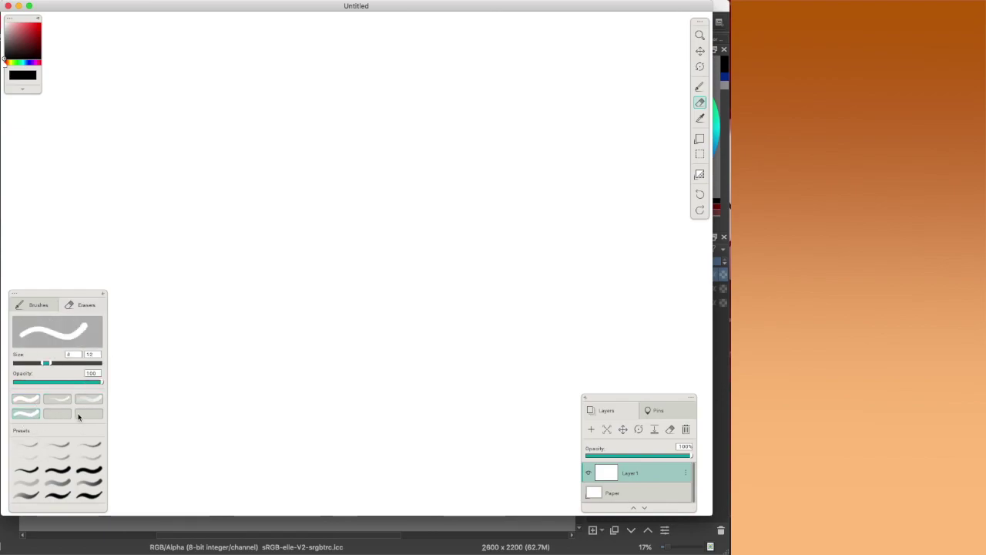
left_click(26, 400)
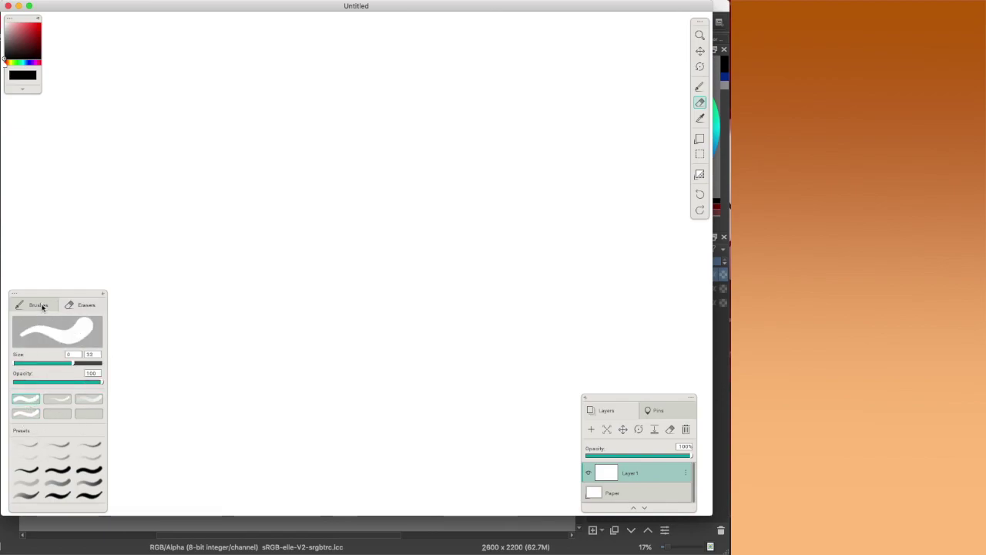
left_click(42, 305)
left_click_drag(626, 396, 634, 388)
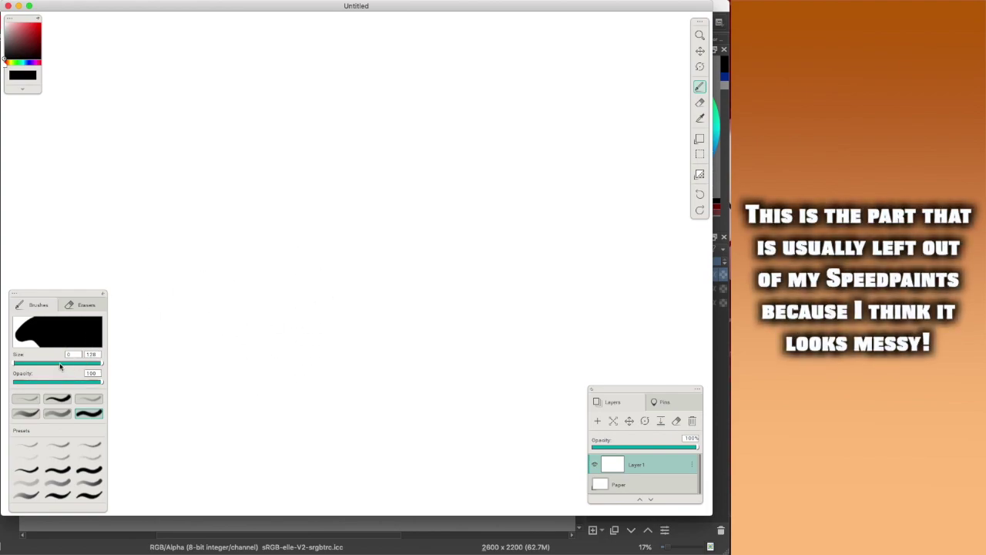
Step: Shrink the brush to size 3 and draw a test circle
left_click_drag(60, 367, 27, 368)
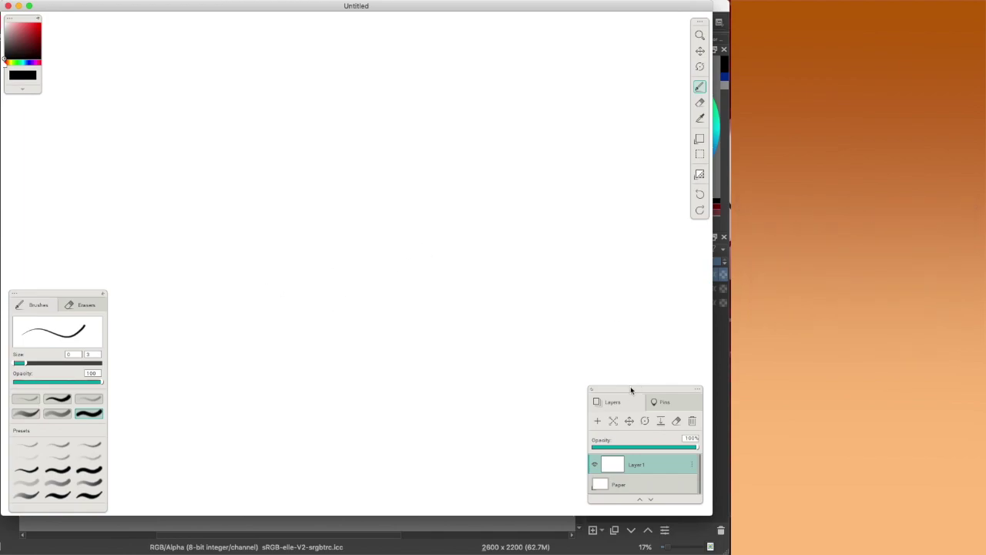
left_click_drag(631, 389, 630, 385)
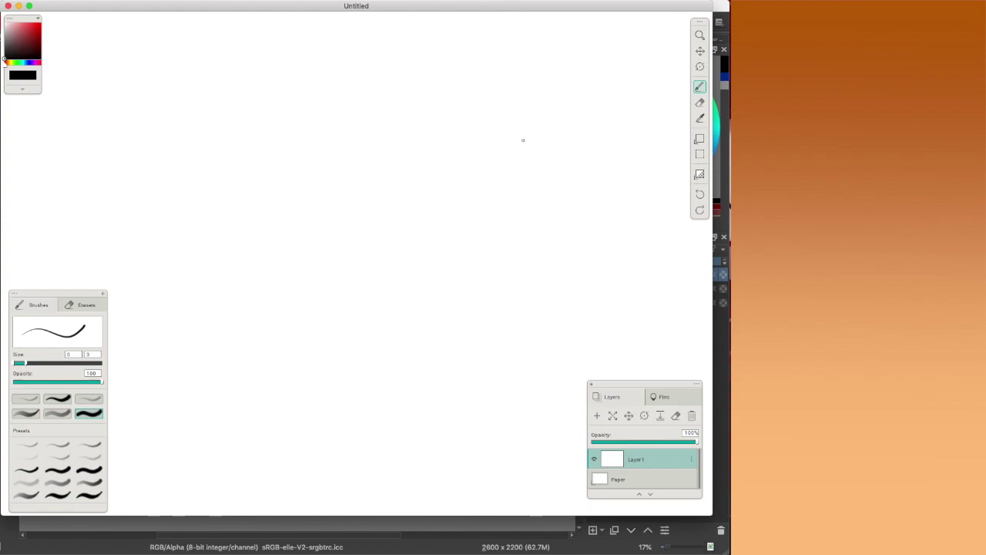
mouse_move(418, 194)
left_mouse_down()
mouse_move(382, 173)
mouse_move(360, 201)
mouse_move(383, 228)
mouse_move(425, 217)
mouse_move(408, 175)
mouse_move(362, 184)
mouse_move(365, 220)
mouse_move(409, 234)
mouse_move(413, 180)
mouse_move(372, 228)
mouse_move(405, 229)
mouse_move(416, 198)
mouse_move(394, 180)
mouse_move(397, 229)
left_mouse_up()
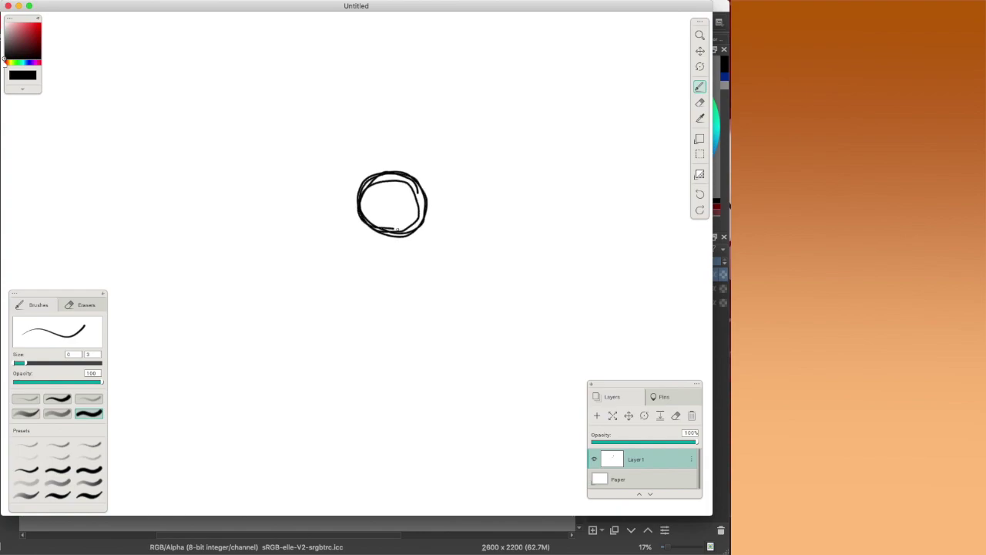
Step: Zoom out to check the circle's line clarity, then erase it and return to the brush
left_click(699, 35)
left_click_drag(530, 176, 585, 170)
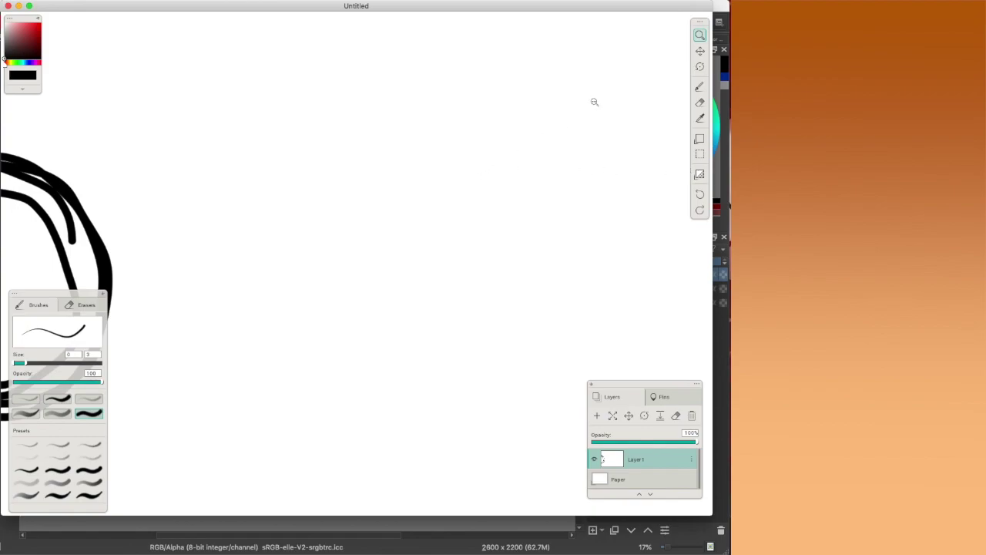
left_click_drag(249, 229, 319, 237)
left_click_drag(497, 245, 414, 204)
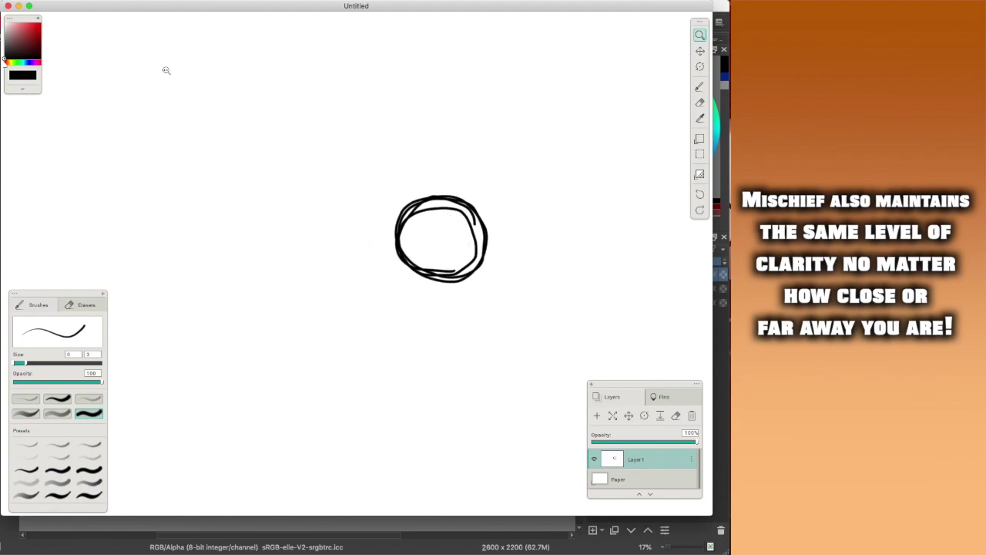
left_click_drag(536, 233, 430, 236)
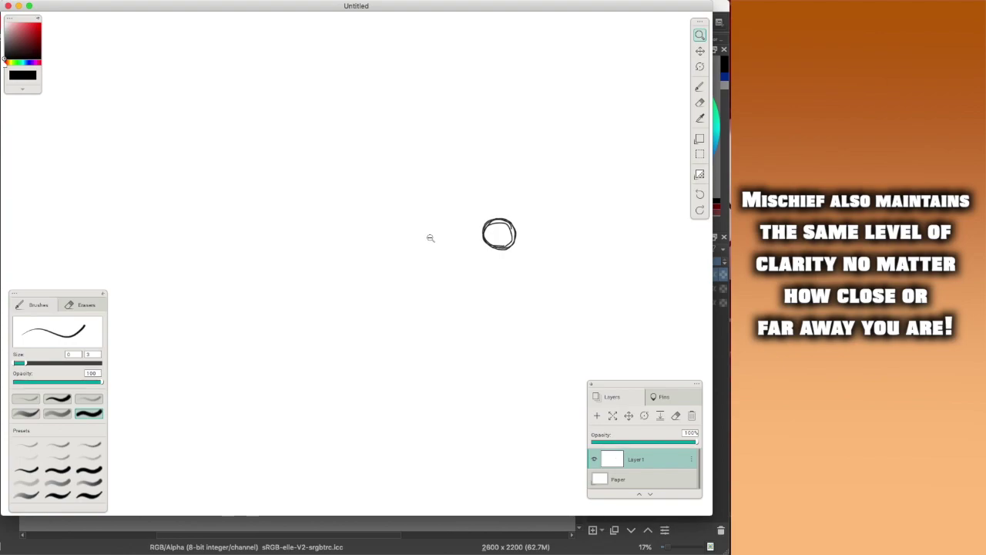
left_click(77, 307)
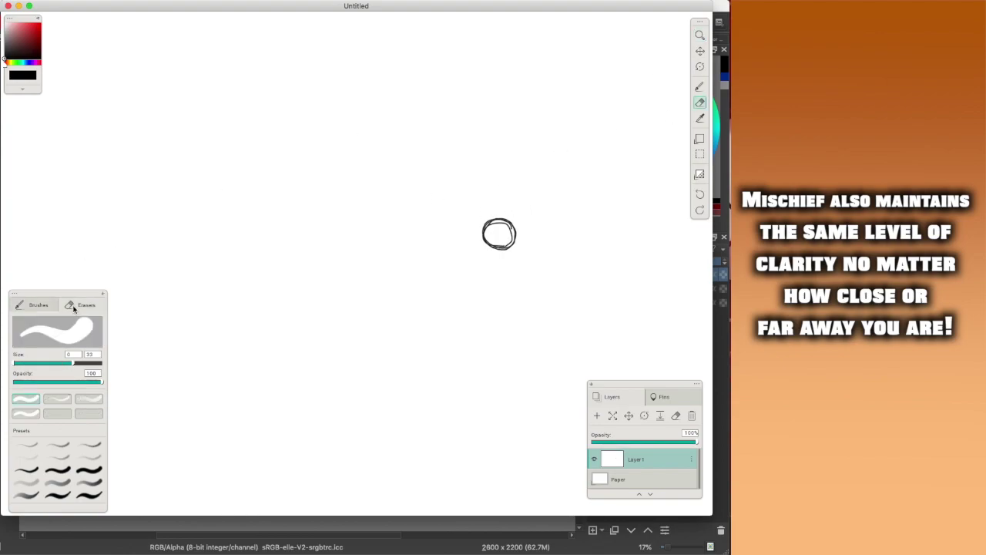
mouse_move(508, 225)
left_mouse_down()
mouse_move(458, 225)
mouse_move(506, 226)
mouse_move(511, 238)
mouse_move(476, 250)
left_mouse_up()
left_click(38, 305)
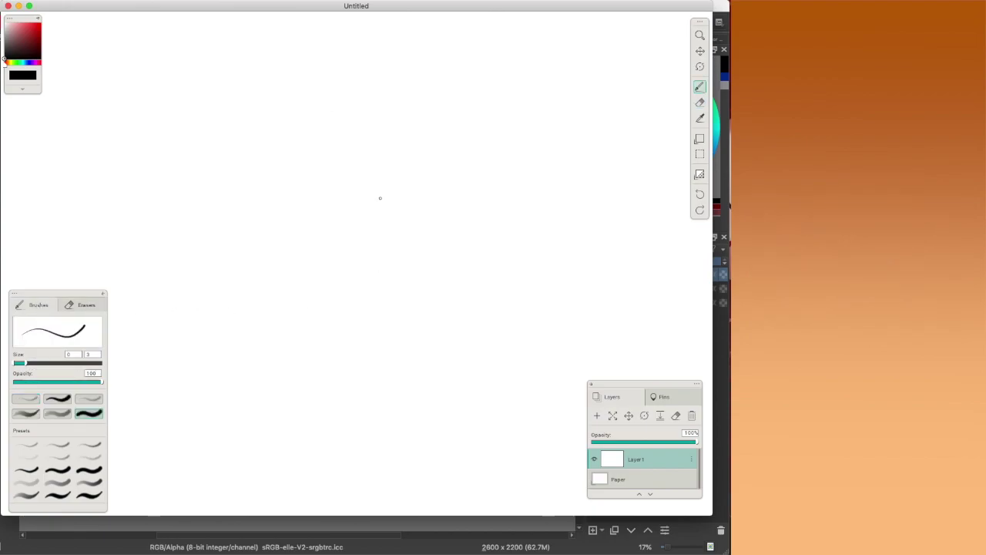
Step: Draw the pony's head circle, muzzle line and inner ear line
mouse_move(396, 199)
left_mouse_down()
mouse_move(332, 182)
mouse_move(336, 226)
mouse_move(387, 211)
mouse_move(345, 171)
mouse_move(324, 208)
mouse_move(365, 229)
mouse_move(362, 174)
left_mouse_up()
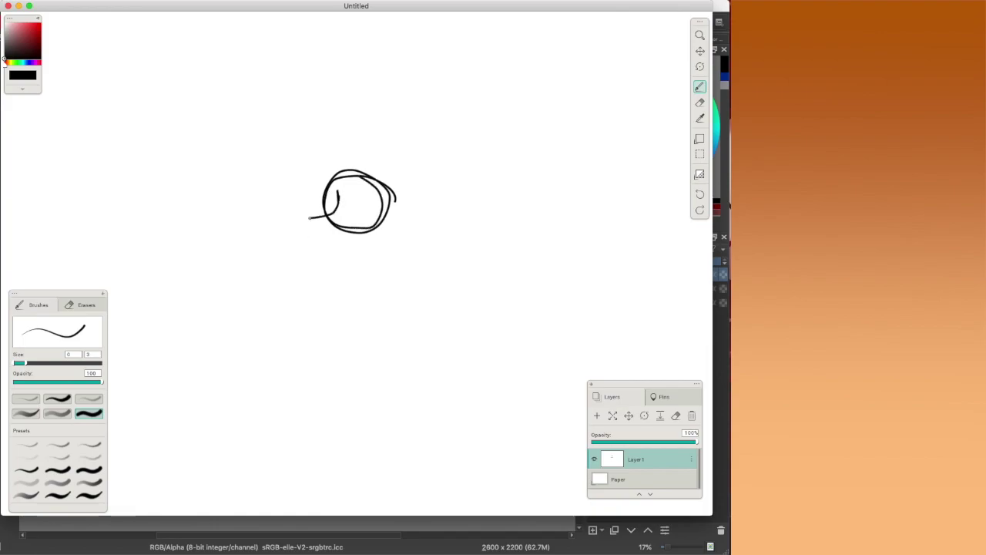
mouse_move(316, 231)
left_mouse_down()
mouse_move(370, 232)
mouse_move(389, 172)
mouse_move(366, 131)
mouse_move(361, 185)
mouse_move(321, 141)
mouse_move(320, 191)
mouse_move(317, 154)
mouse_move(333, 176)
left_mouse_up()
left_click_drag(364, 127, 375, 165)
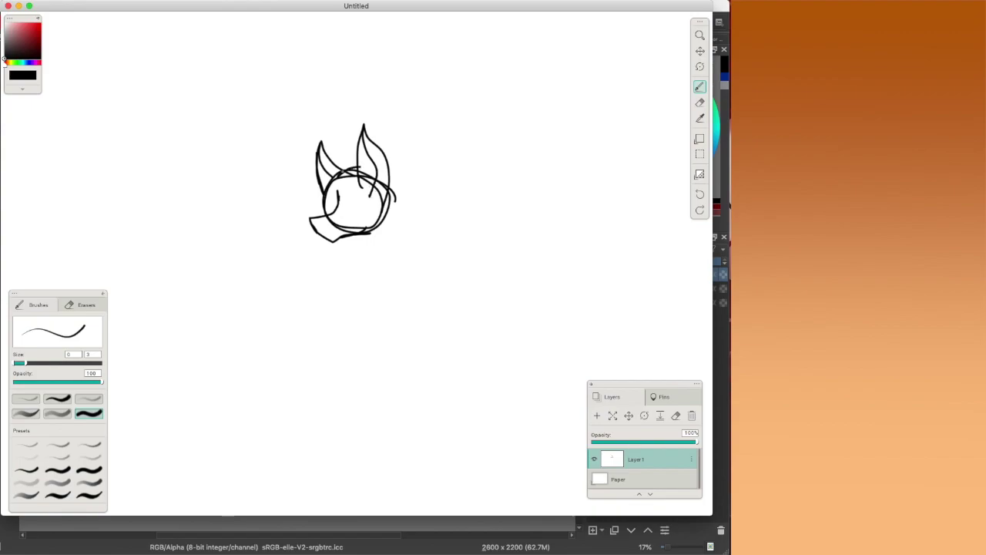
scroll(394, 156, "down", 3)
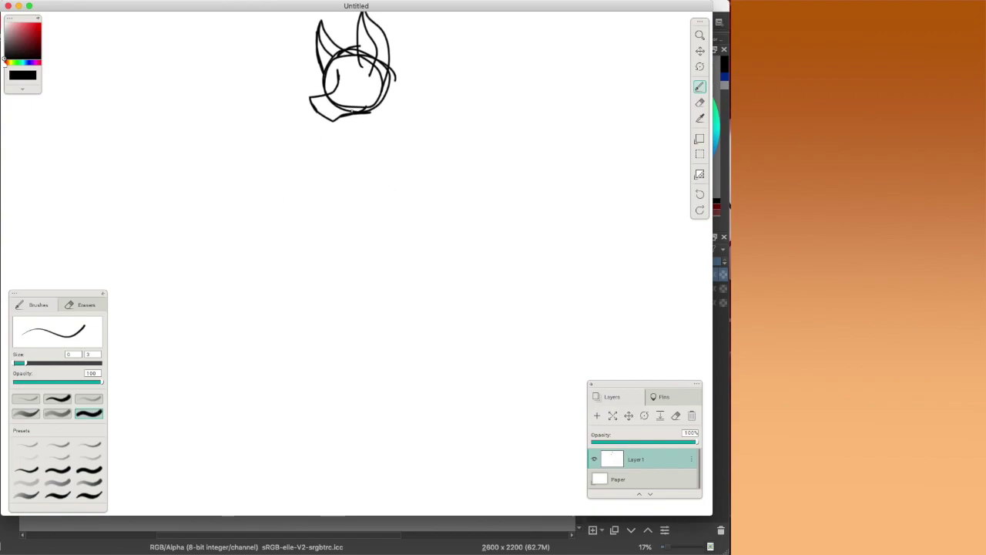
Step: Sketch the neck's front and back lines, the underside line and a chest stroke
mouse_move(353, 119)
left_mouse_down()
mouse_move(339, 199)
mouse_move(362, 182)
mouse_move(351, 225)
mouse_move(302, 199)
mouse_move(282, 264)
mouse_move(285, 302)
left_mouse_up()
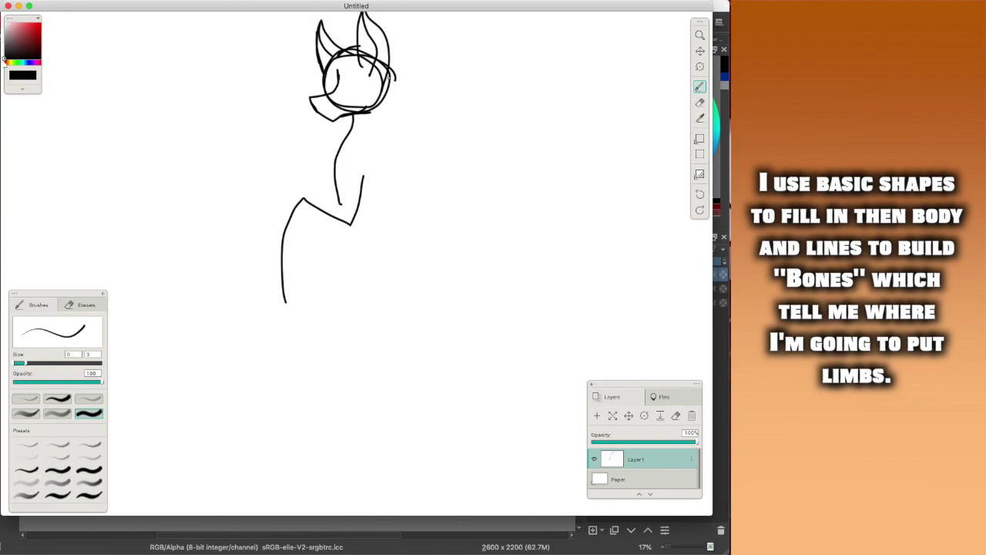
mouse_move(386, 108)
left_mouse_down()
mouse_move(362, 171)
mouse_move(375, 214)
mouse_move(338, 185)
mouse_move(359, 171)
mouse_move(414, 192)
mouse_move(406, 188)
mouse_move(443, 224)
mouse_move(413, 194)
left_mouse_up()
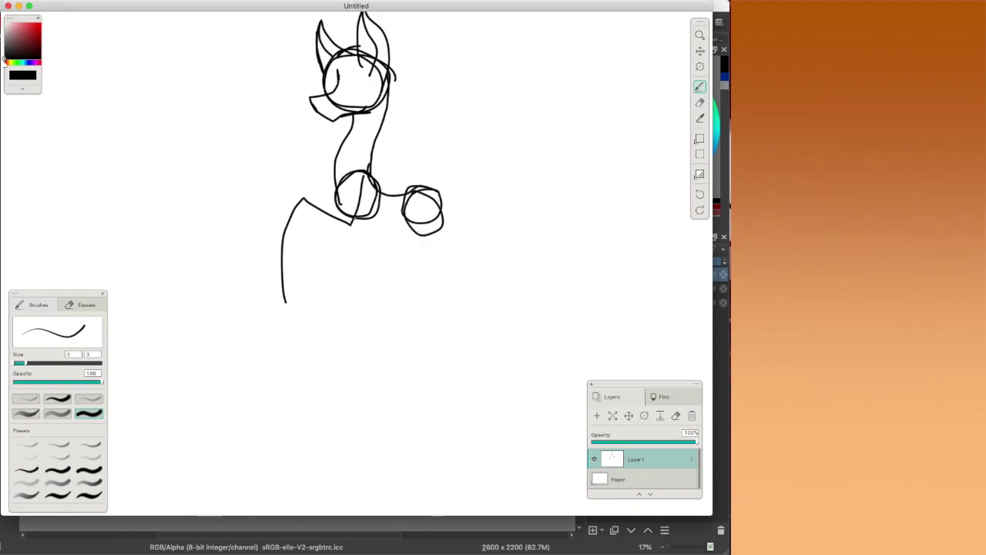
left_click_drag(351, 218, 414, 235)
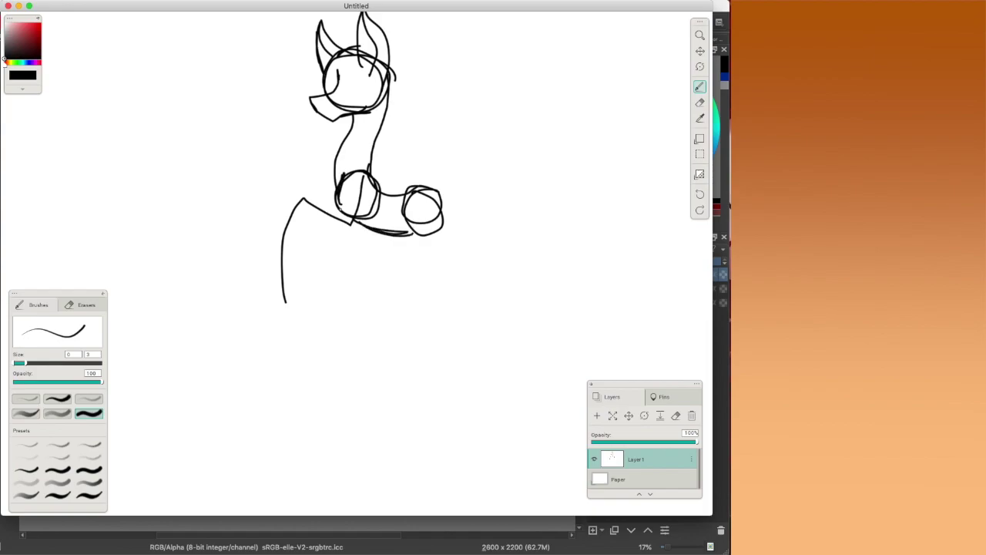
mouse_move(336, 194)
left_mouse_down()
mouse_move(312, 177)
mouse_move(294, 222)
mouse_move(287, 280)
mouse_move(312, 302)
left_mouse_up()
Step: Draw the raised front leg and the standing front leg down to its hoof
mouse_move(289, 185)
left_mouse_down()
mouse_move(279, 289)
mouse_move(290, 316)
left_mouse_up()
mouse_move(274, 226)
left_mouse_down()
mouse_move(272, 285)
mouse_move(299, 322)
mouse_move(309, 300)
left_mouse_up()
left_click_drag(305, 202, 300, 294)
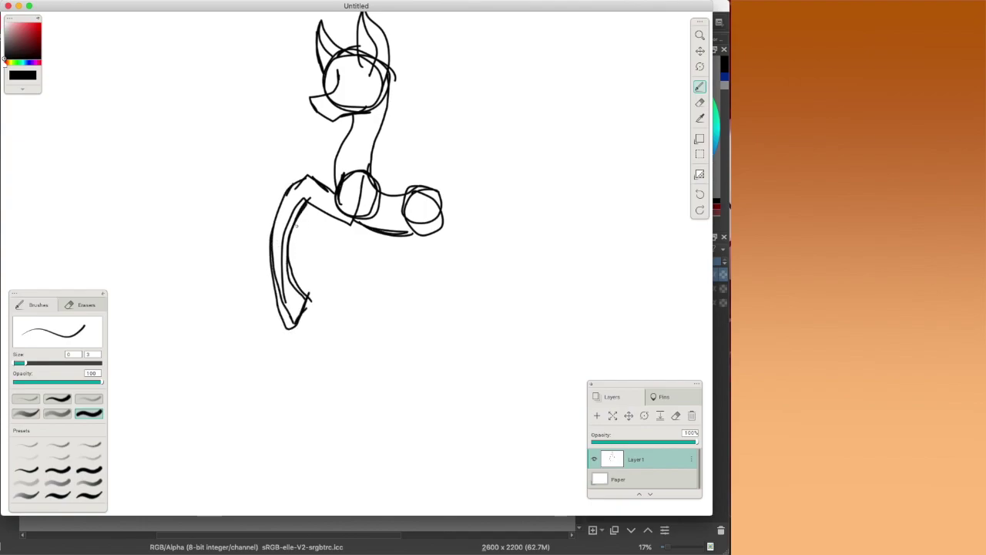
left_click_drag(296, 226, 307, 303)
mouse_move(347, 238)
left_mouse_down()
mouse_move(360, 286)
mouse_move(353, 342)
mouse_move(330, 380)
mouse_move(387, 380)
left_mouse_up()
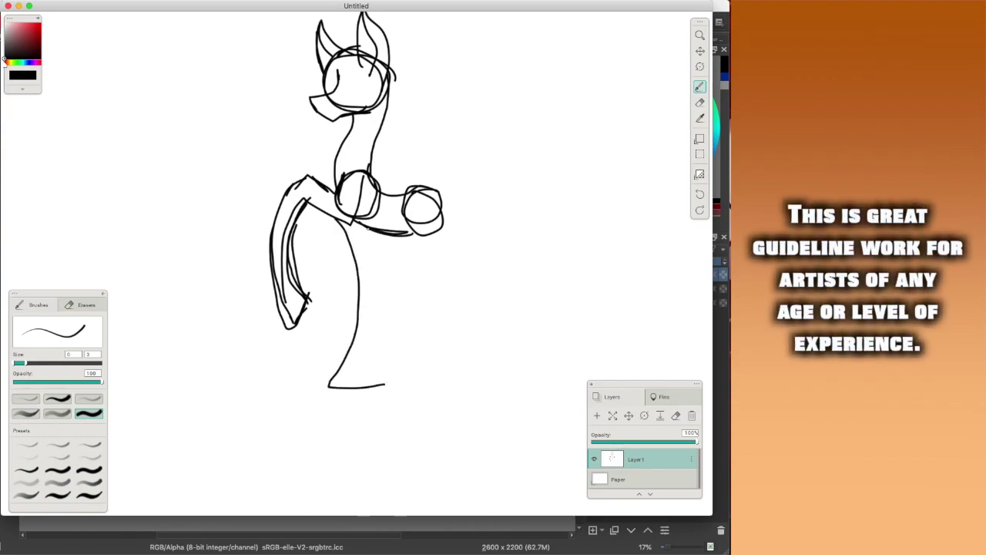
mouse_move(356, 219)
left_mouse_down()
mouse_move(379, 307)
mouse_move(370, 391)
left_mouse_up()
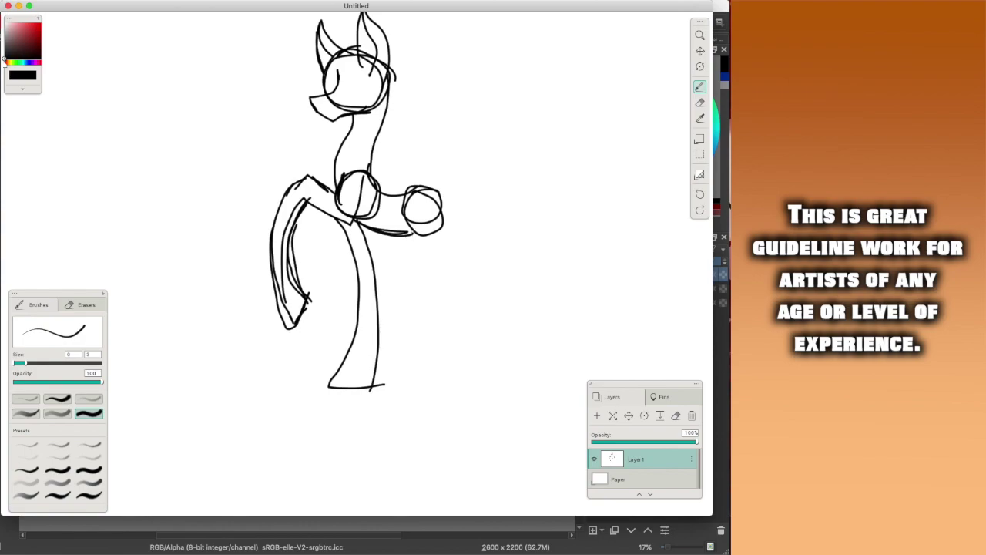
Step: Draw the belly curve and both back legs with their hooves
left_click_drag(402, 220, 464, 243)
mouse_move(433, 202)
left_mouse_down()
mouse_move(471, 233)
mouse_move(478, 295)
mouse_move(457, 385)
left_mouse_up()
left_click_drag(473, 231, 505, 376)
left_click_drag(430, 235, 386, 388)
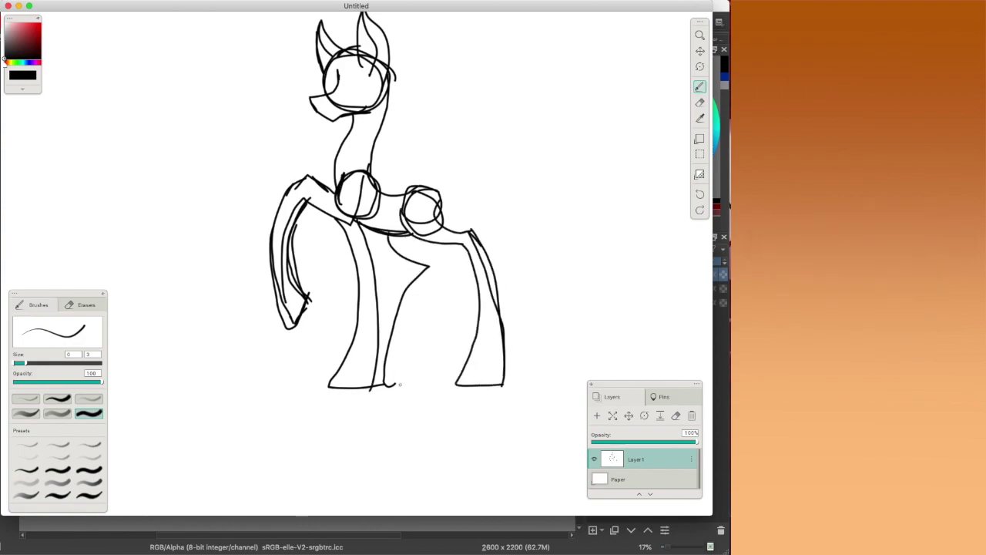
left_click_drag(455, 262, 410, 379)
left_click_drag(384, 398, 426, 364)
left_click_drag(453, 241, 442, 280)
Step: Add the curling tail and the flowing mane around the head and neck
left_click_drag(356, 220, 337, 361)
left_click_drag(462, 231, 425, 286)
mouse_move(385, 227)
left_mouse_down()
mouse_move(488, 278)
mouse_move(422, 284)
left_mouse_up()
left_click_drag(407, 244, 415, 282)
mouse_move(320, 99)
left_mouse_down()
mouse_move(258, 113)
mouse_move(296, 202)
left_mouse_up()
mouse_move(351, 117)
left_mouse_down()
mouse_move(344, 210)
mouse_move(333, 209)
left_mouse_up()
left_click_drag(398, 225, 415, 206)
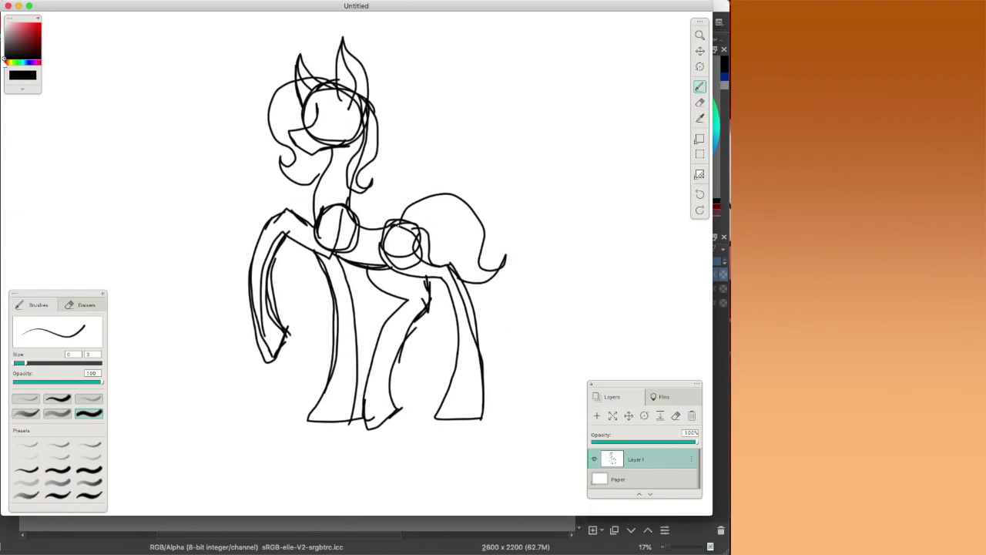
Step: Erase the extra front-leg stroke and chest-circle arc, then add back and haunch curves
key("e")
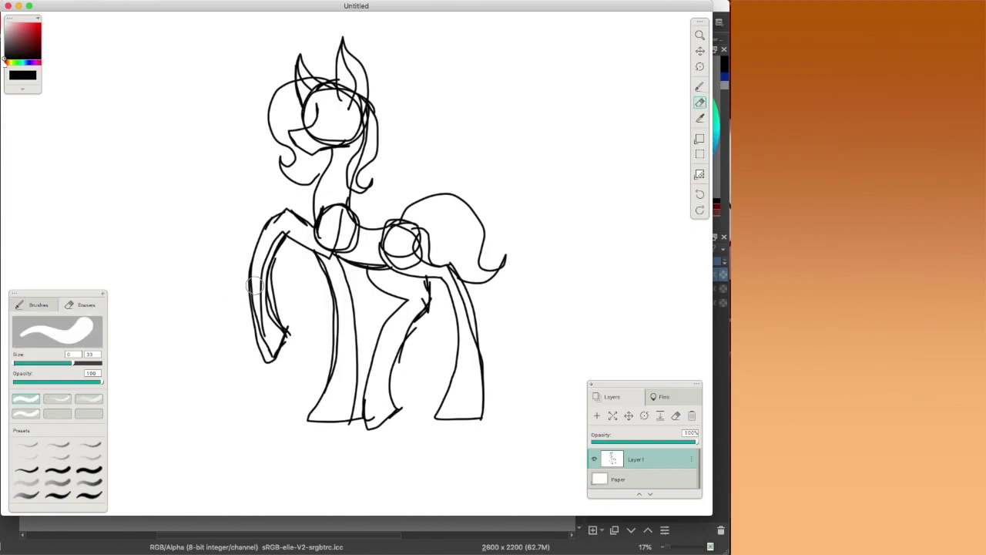
mouse_move(290, 225)
left_mouse_down()
mouse_move(271, 245)
mouse_move(263, 280)
mouse_move(271, 351)
mouse_move(288, 282)
left_mouse_up()
mouse_move(332, 214)
left_mouse_down()
mouse_move(325, 237)
mouse_move(308, 235)
mouse_move(326, 244)
mouse_move(343, 215)
mouse_move(348, 248)
mouse_move(356, 231)
mouse_move(366, 245)
mouse_move(396, 231)
mouse_move(397, 249)
mouse_move(387, 252)
mouse_move(407, 253)
mouse_move(409, 243)
mouse_move(422, 268)
left_mouse_up()
key("b")
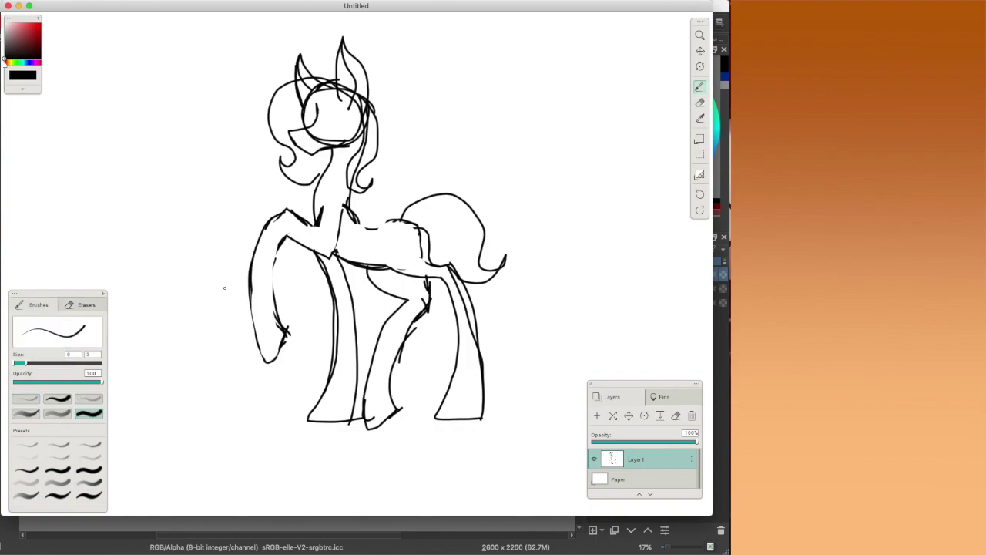
left_click_drag(393, 219, 411, 224)
mouse_move(419, 225)
left_mouse_down()
mouse_move(422, 259)
mouse_move(397, 269)
mouse_move(437, 278)
left_mouse_up()
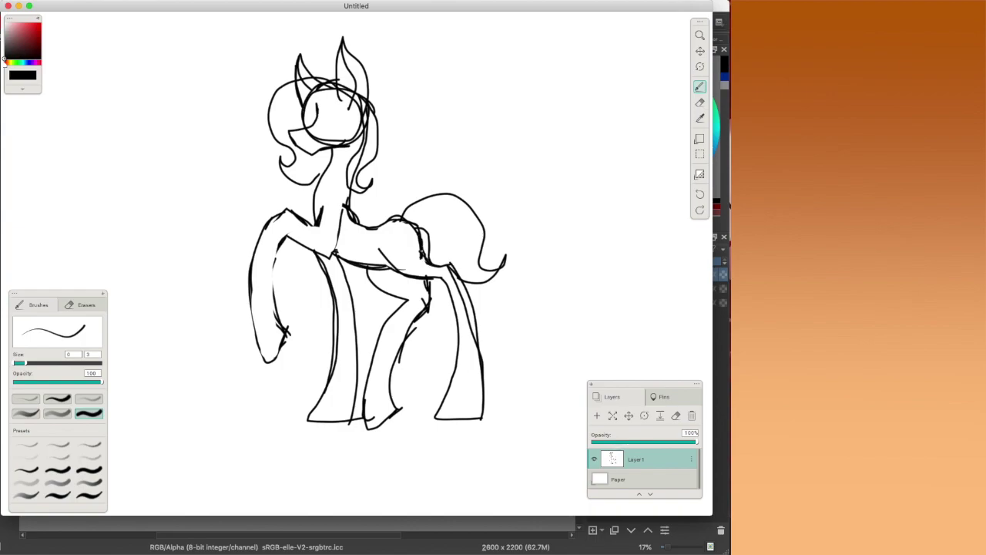
Step: With a size-13 eraser, clean face construction lines and stray marks in ear, mane and back leg
left_click(79, 309)
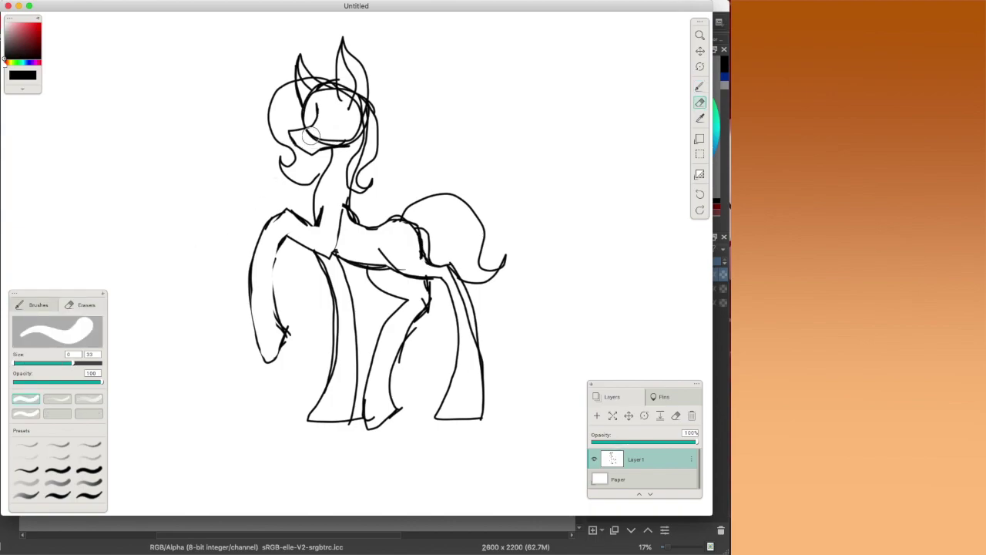
mouse_move(315, 137)
left_mouse_down()
mouse_move(356, 123)
mouse_move(357, 113)
mouse_move(355, 131)
mouse_move(360, 115)
left_mouse_up()
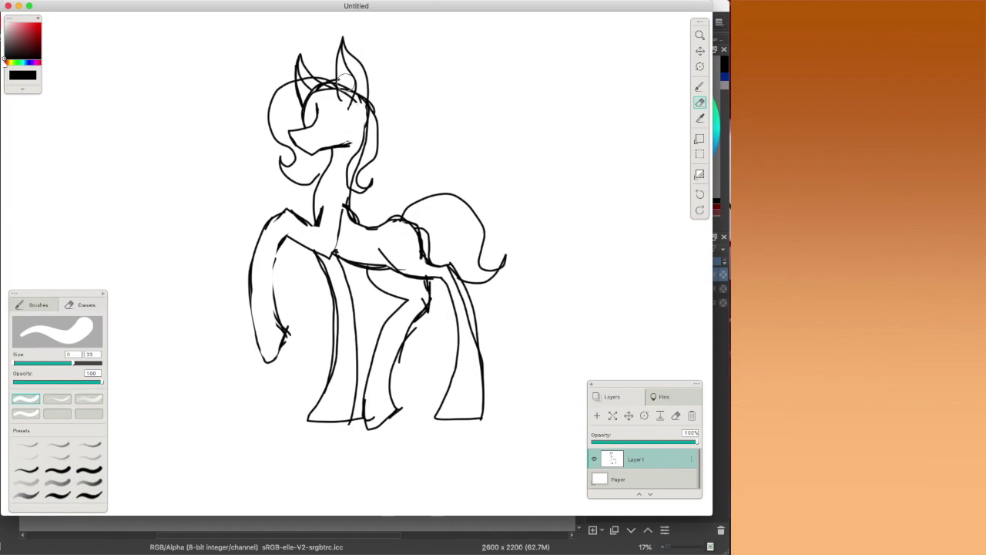
left_click(55, 365)
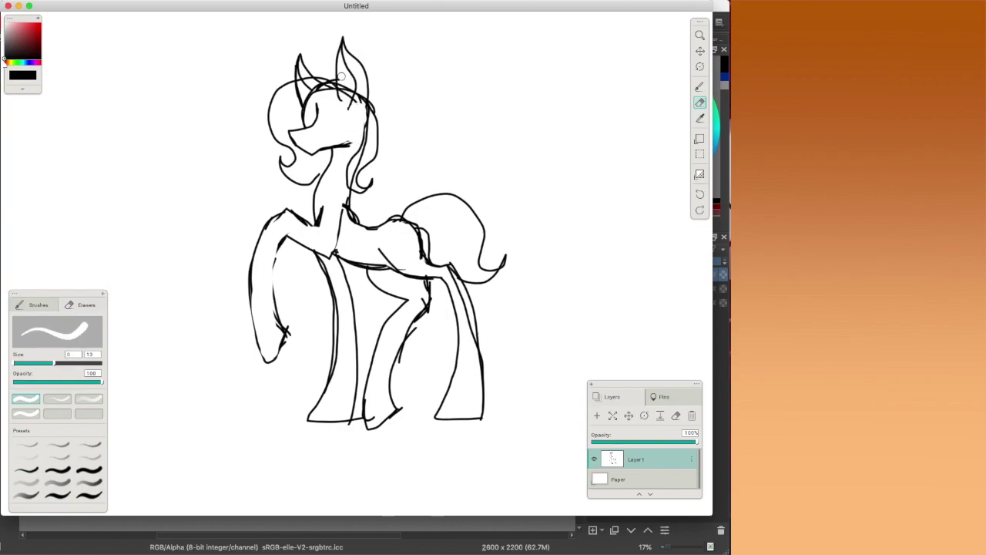
mouse_move(341, 76)
left_mouse_down()
mouse_move(343, 95)
mouse_move(362, 91)
mouse_move(360, 103)
mouse_move(349, 110)
mouse_move(324, 86)
left_mouse_up()
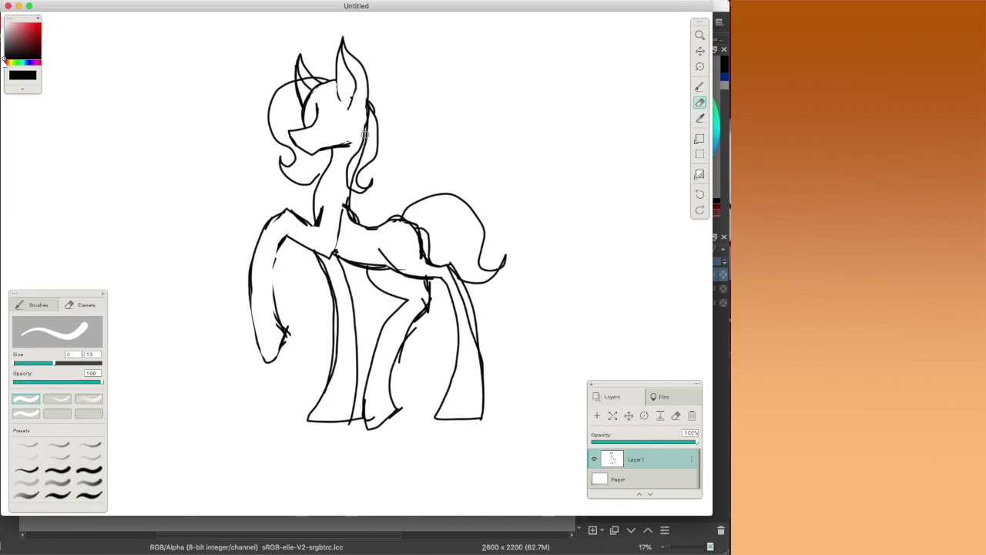
mouse_move(364, 134)
left_mouse_down()
mouse_move(368, 115)
mouse_move(353, 179)
mouse_move(366, 146)
left_mouse_up()
left_click_drag(437, 298, 401, 380)
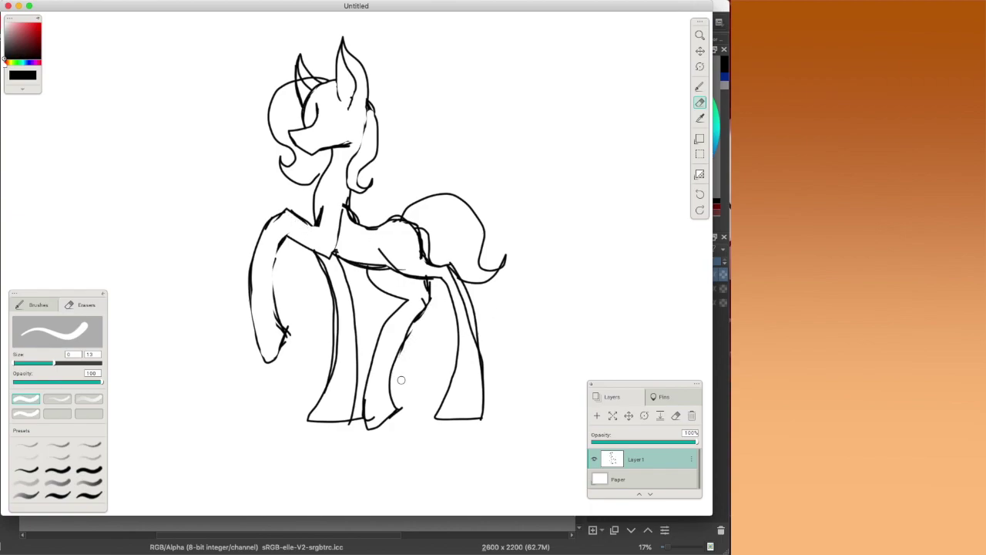
scroll(259, 199, "right", 3)
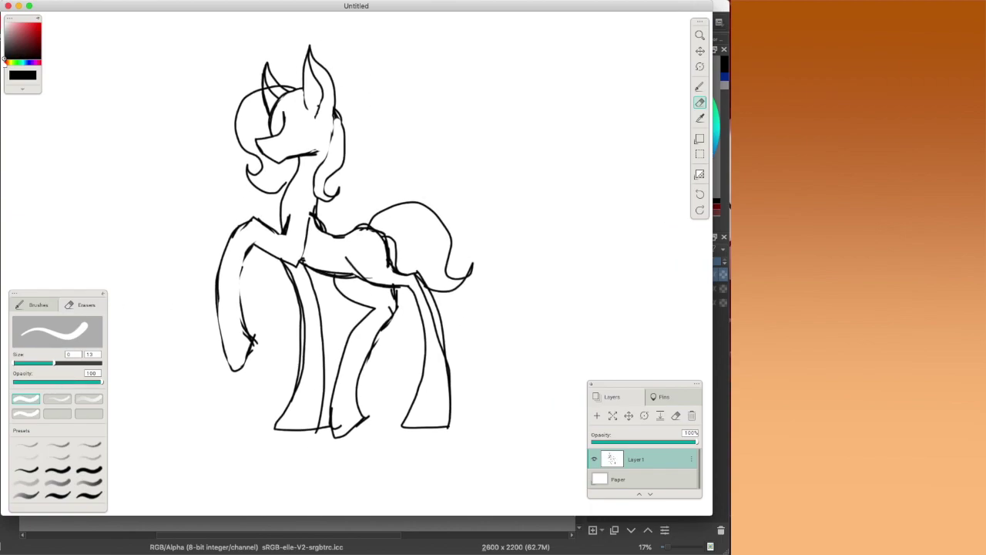
Step: Darken the belly line and draw the leg's inner line with the brush
key("b")
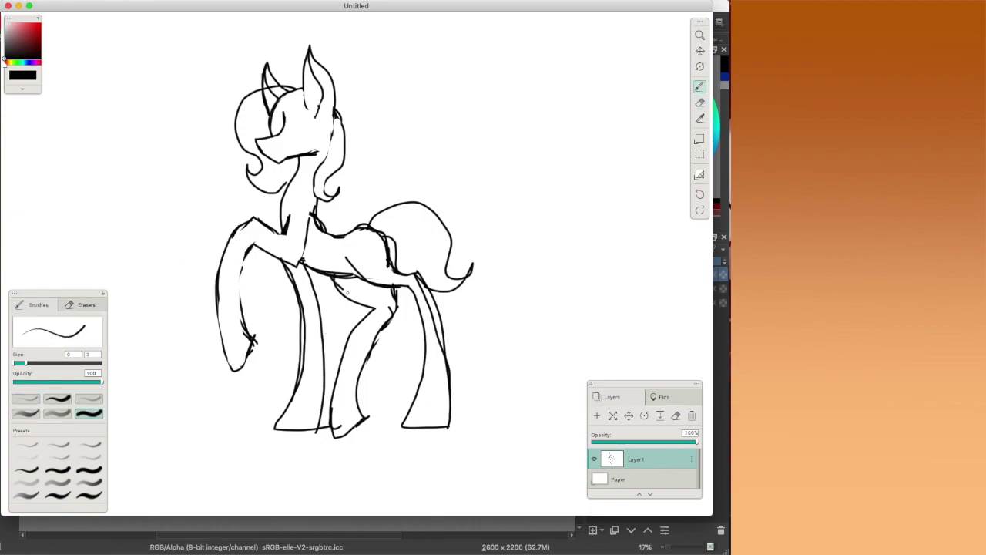
left_click_drag(347, 291, 377, 307)
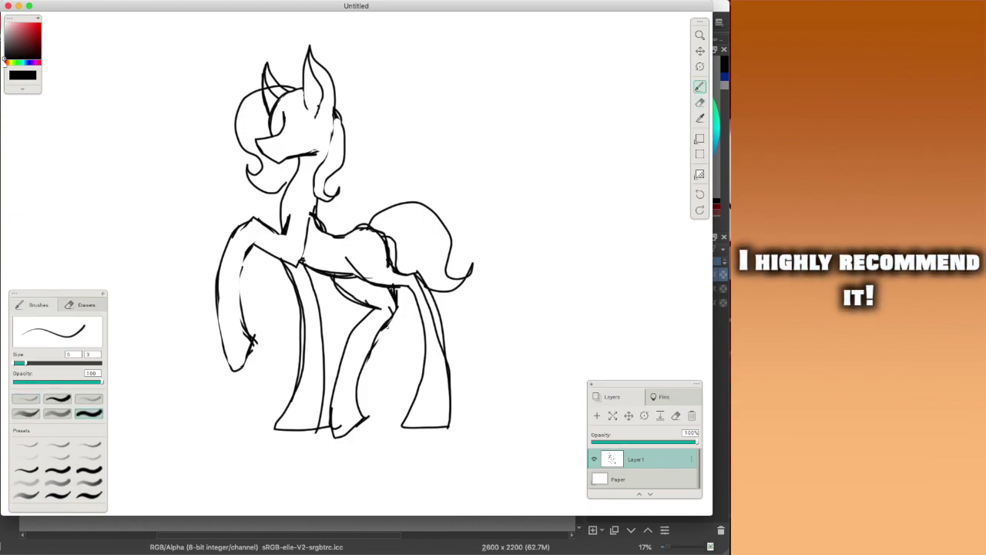
left_click_drag(341, 360, 329, 410)
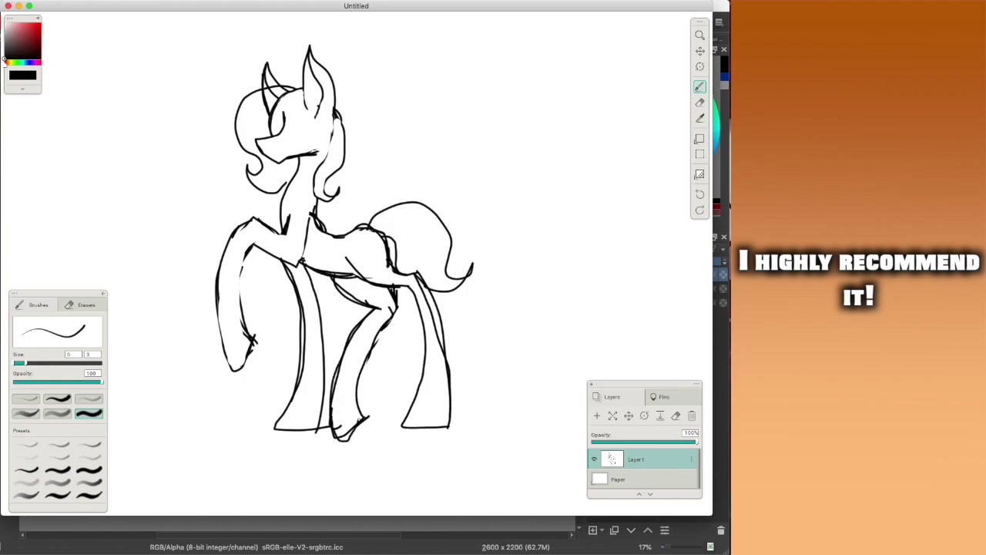
Step: Erase stray marks around the hooves, legs, chest, neck, back and hip
key("e")
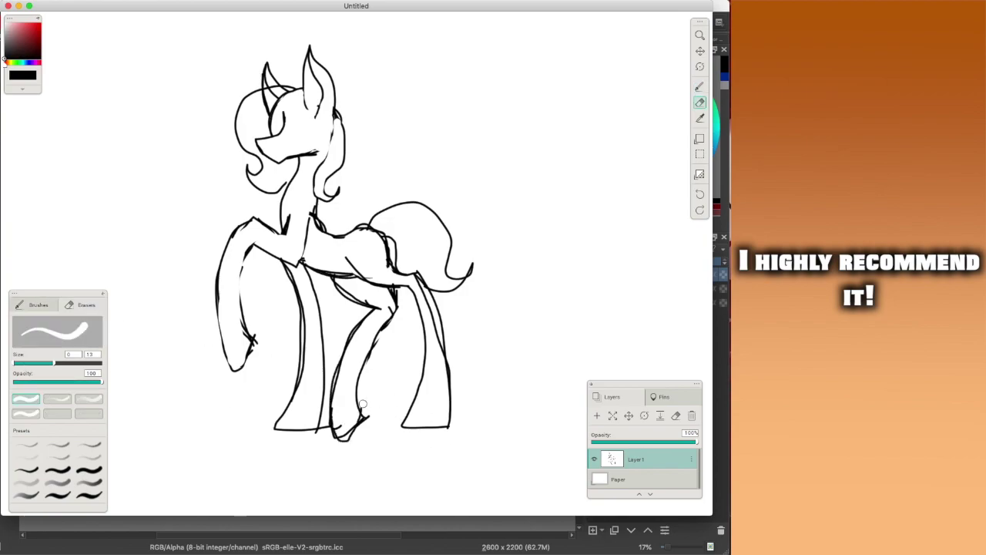
left_click_drag(362, 424, 368, 416)
left_click_drag(417, 279, 441, 357)
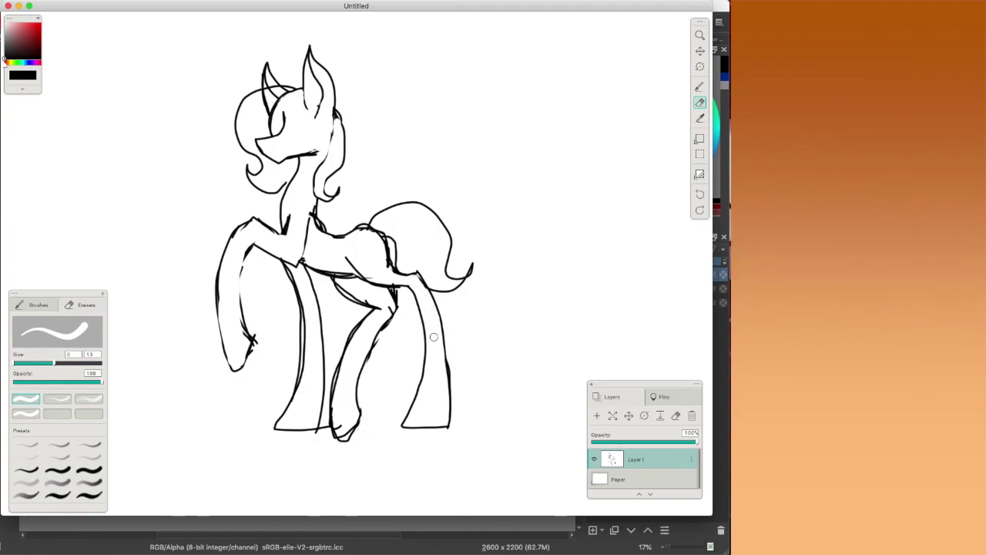
mouse_move(291, 268)
left_mouse_down()
mouse_move(307, 333)
mouse_move(296, 402)
mouse_move(296, 393)
left_mouse_up()
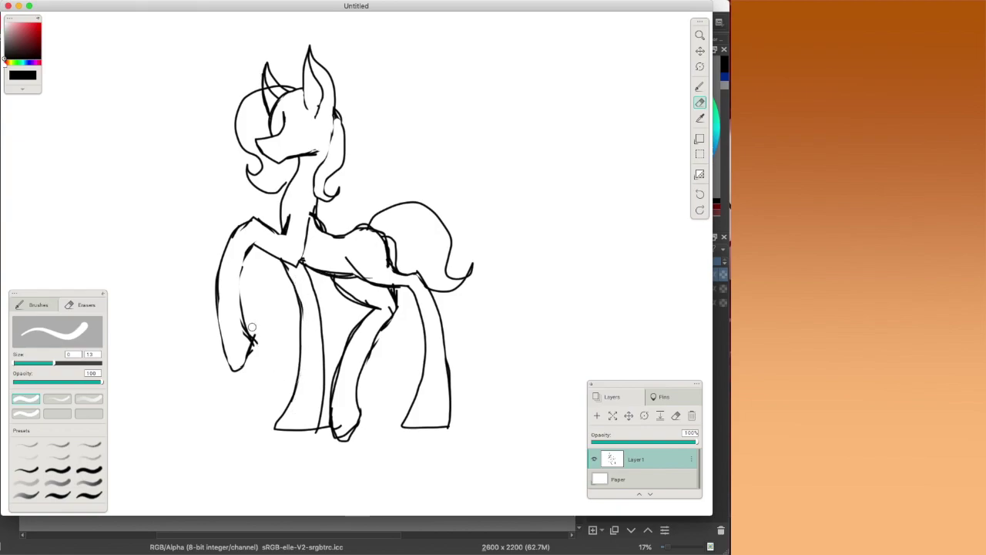
left_click_drag(252, 327, 255, 348)
mouse_move(312, 214)
left_mouse_down()
mouse_move(322, 237)
mouse_move(322, 210)
mouse_move(324, 225)
mouse_move(365, 239)
mouse_move(366, 230)
mouse_move(382, 245)
mouse_move(389, 270)
mouse_move(370, 278)
mouse_move(354, 257)
mouse_move(376, 277)
mouse_move(306, 258)
mouse_move(362, 269)
left_mouse_up()
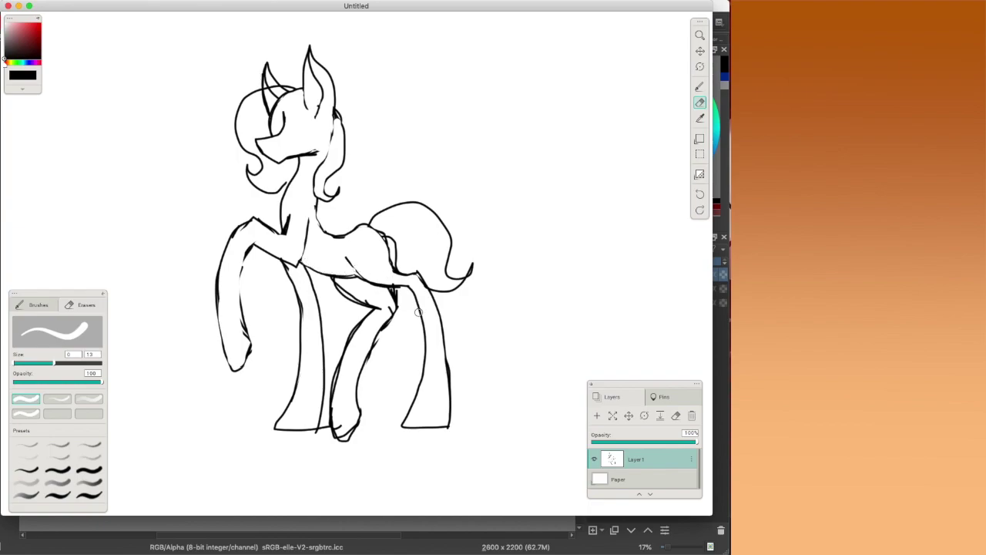
mouse_move(419, 312)
left_mouse_down()
mouse_move(399, 292)
mouse_move(402, 307)
left_mouse_up()
scroll(439, 292, "up", 2)
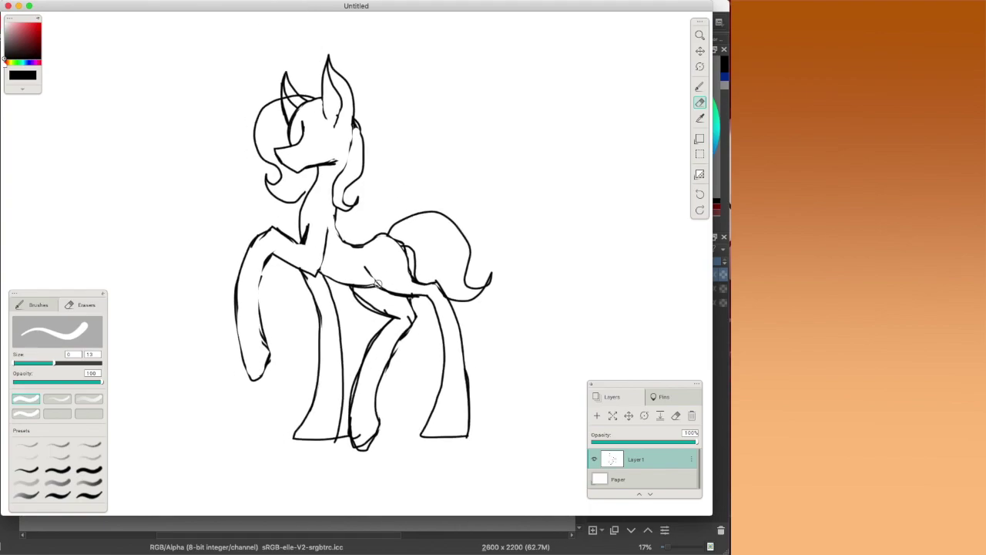
scroll(376, 284, "right", 2)
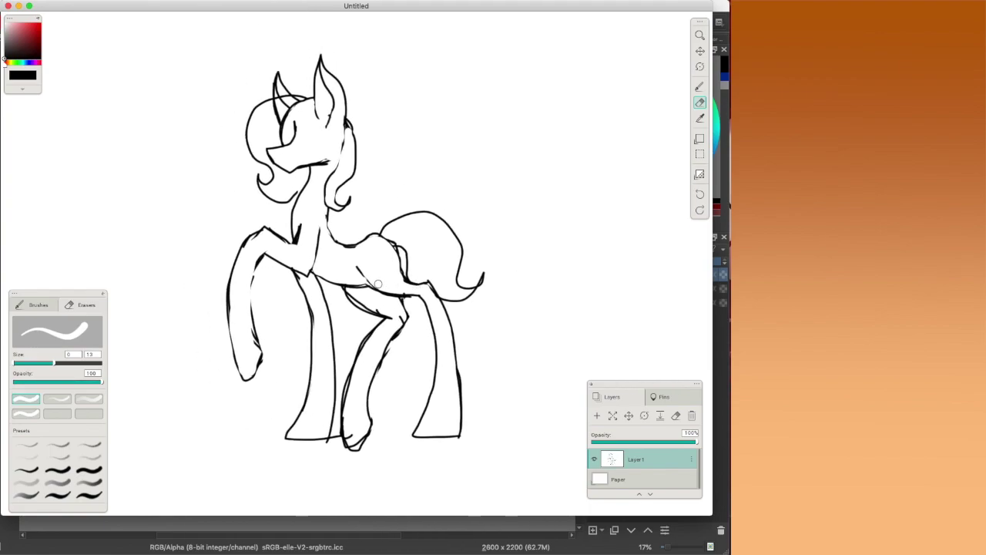
scroll(378, 283, "left", 1)
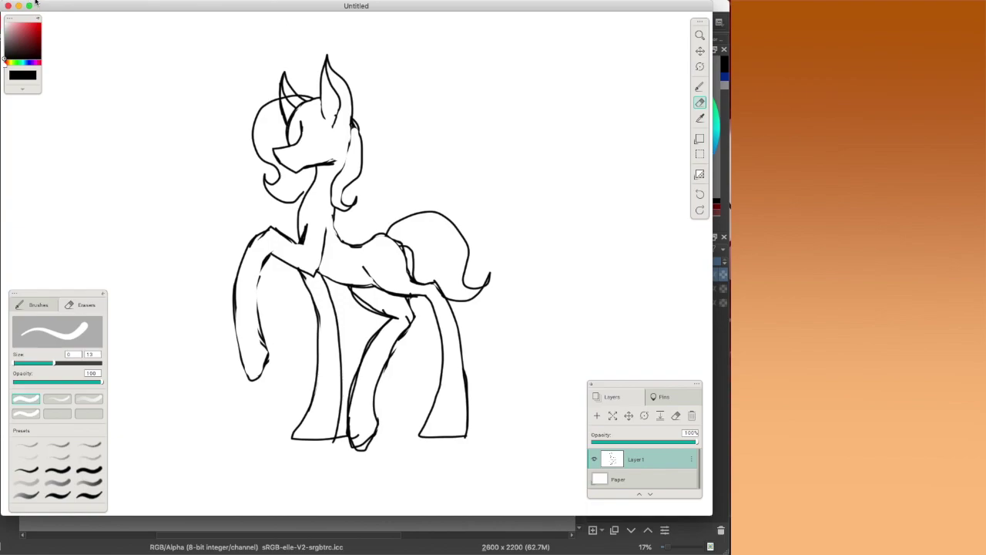
Step: Export the visible canvas as a PNG with Hide paper background ticked
left_click(65, 1)
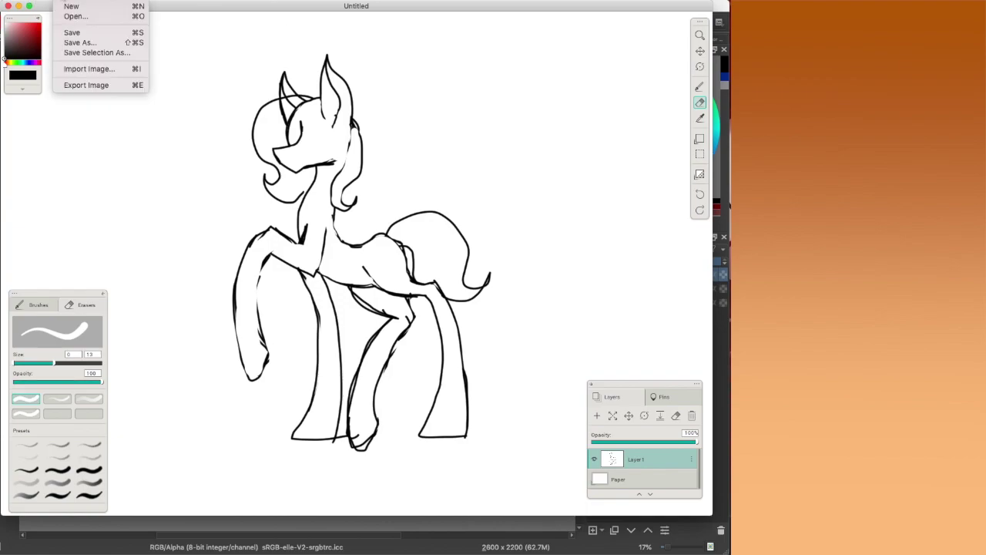
left_click(106, 84)
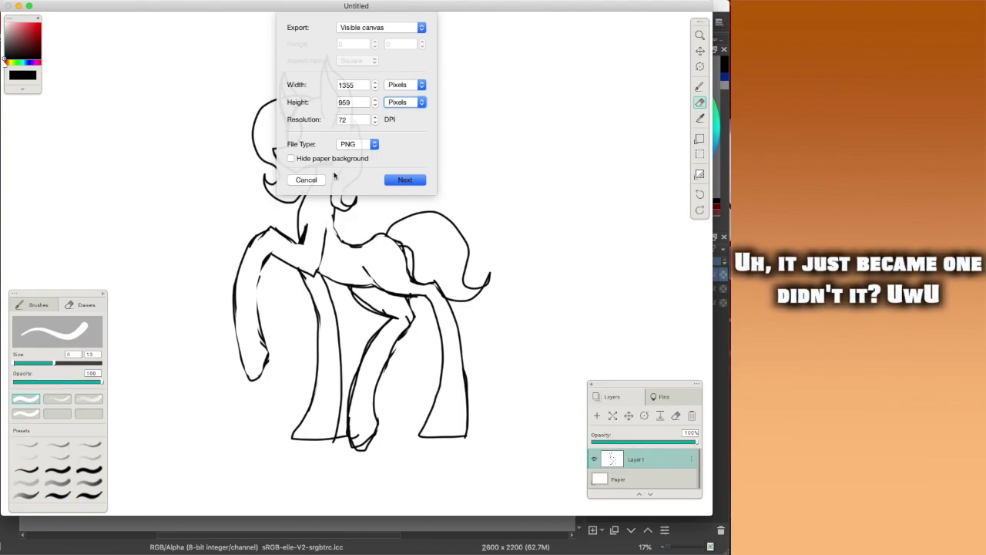
left_click(291, 159)
left_click(402, 180)
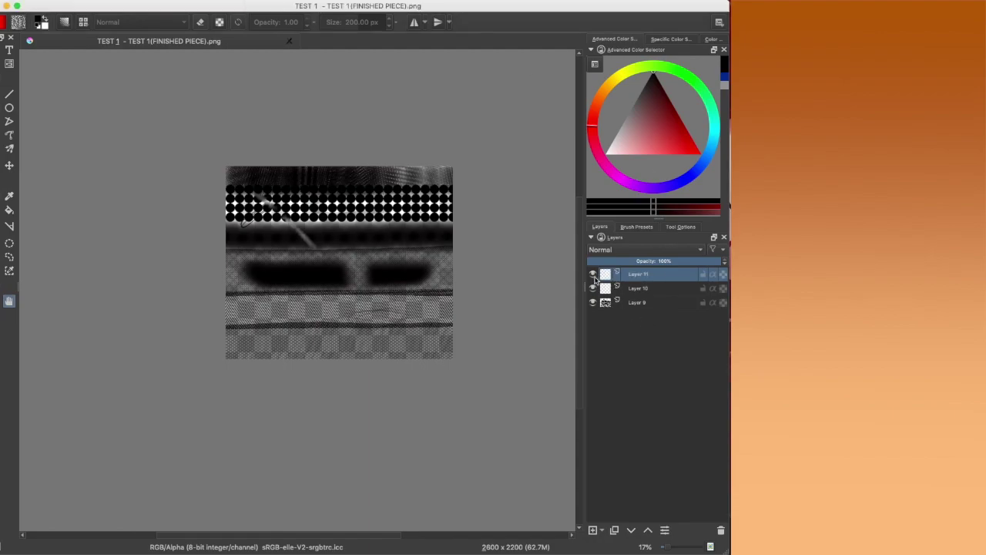
Step: Delete Layer 10 and Layer 11 so only Layer 9 remains
left_click(632, 290)
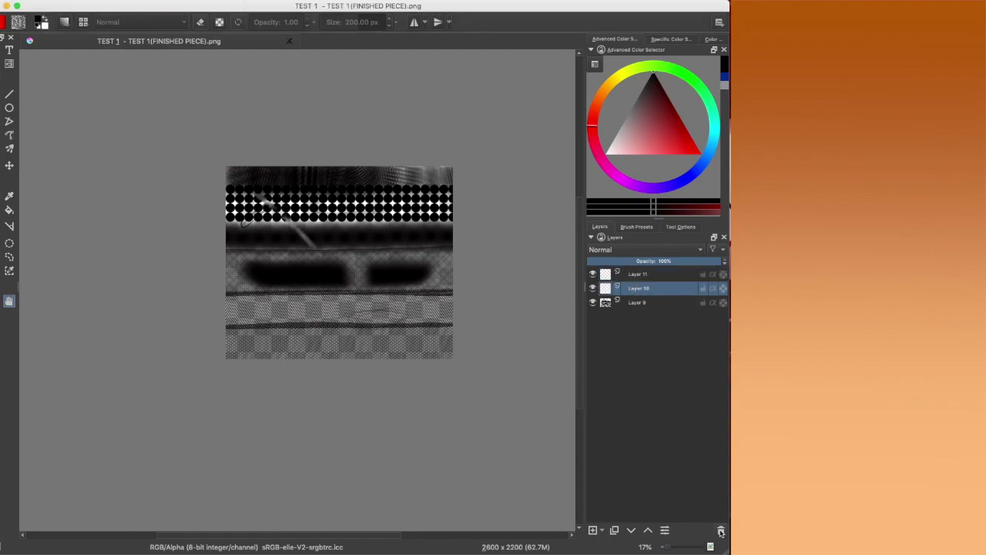
left_click(720, 530)
left_click(634, 276)
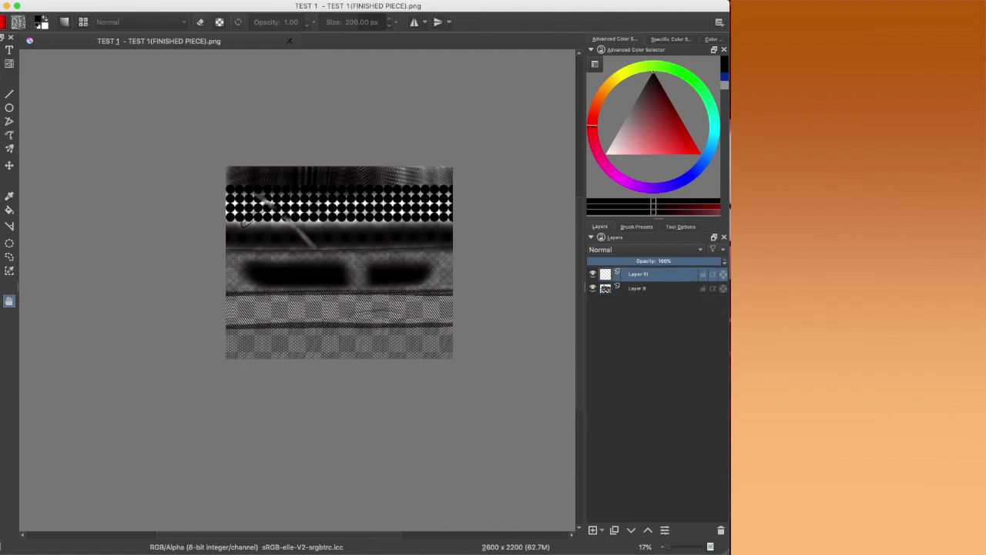
left_click(720, 530)
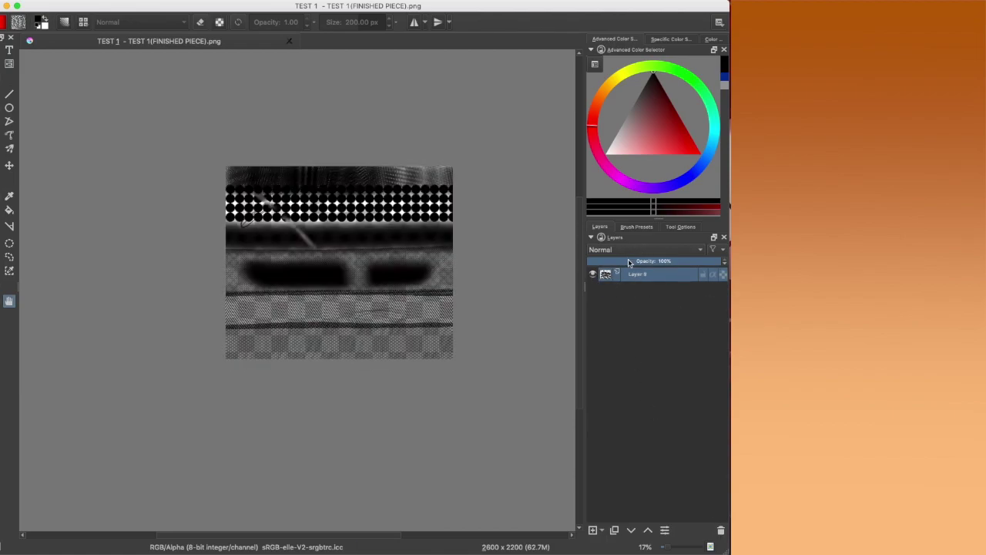
Step: Lower Layer 9's opacity to 42%
left_click_drag(628, 262, 722, 262)
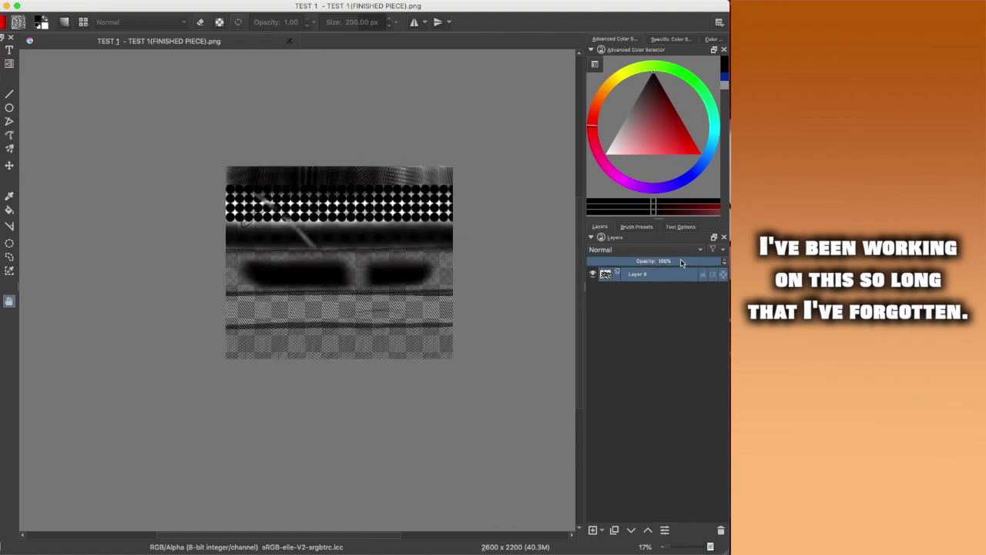
left_click_drag(681, 263, 651, 263)
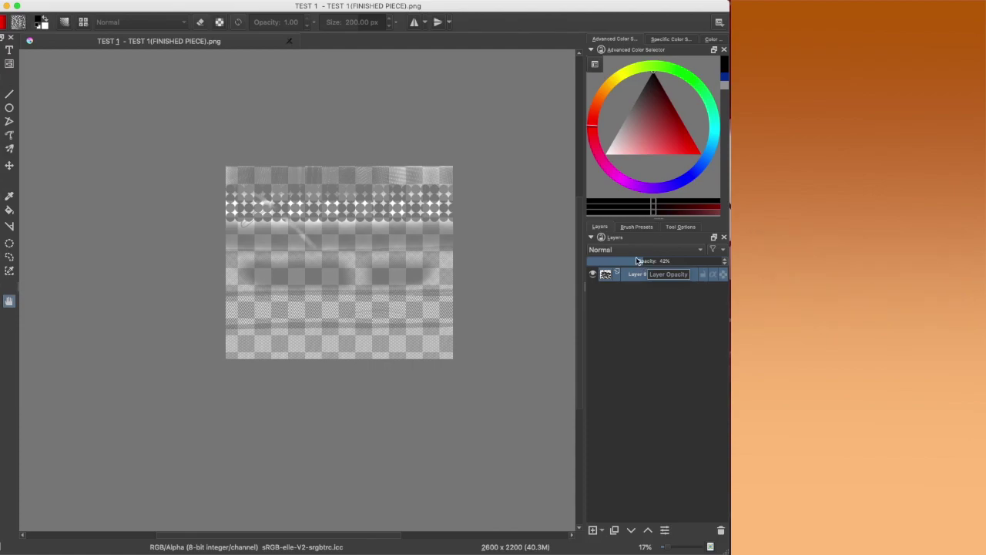
scroll(339, 297, "up", 2)
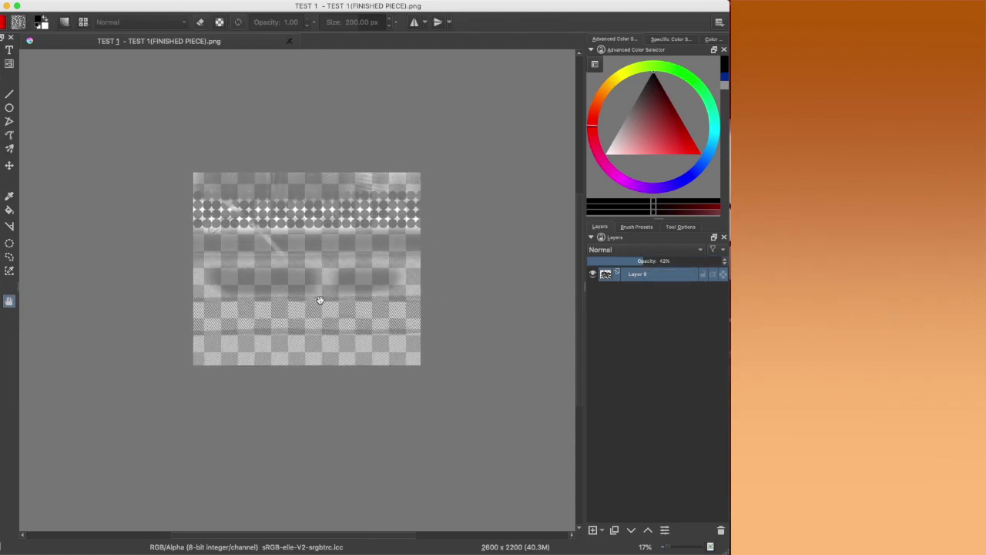
scroll(320, 299, "up", 1)
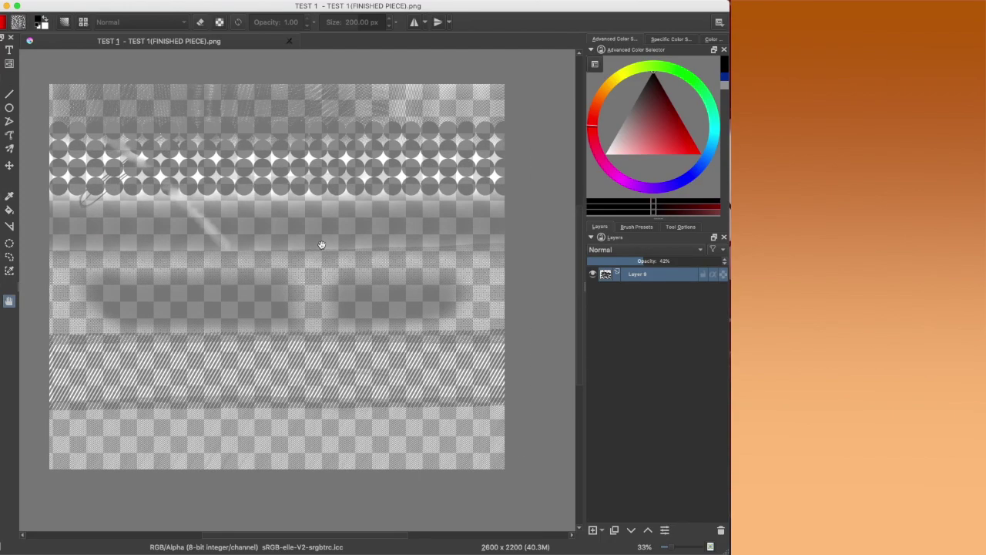
scroll(324, 243, "down", 1)
left_click_drag(357, 245, 365, 246)
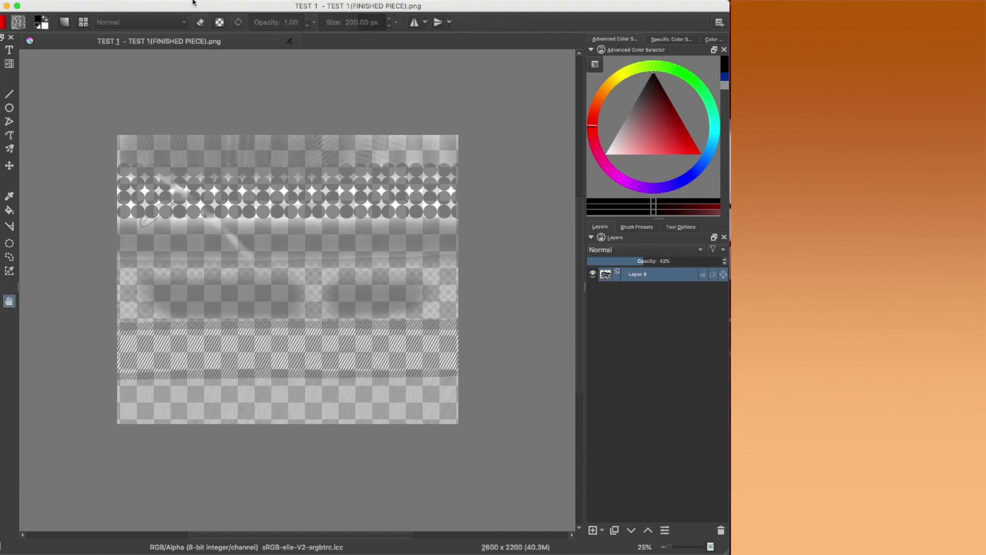
Step: Import pony.png as a new paint layer above Layer 9
left_click(154, 2)
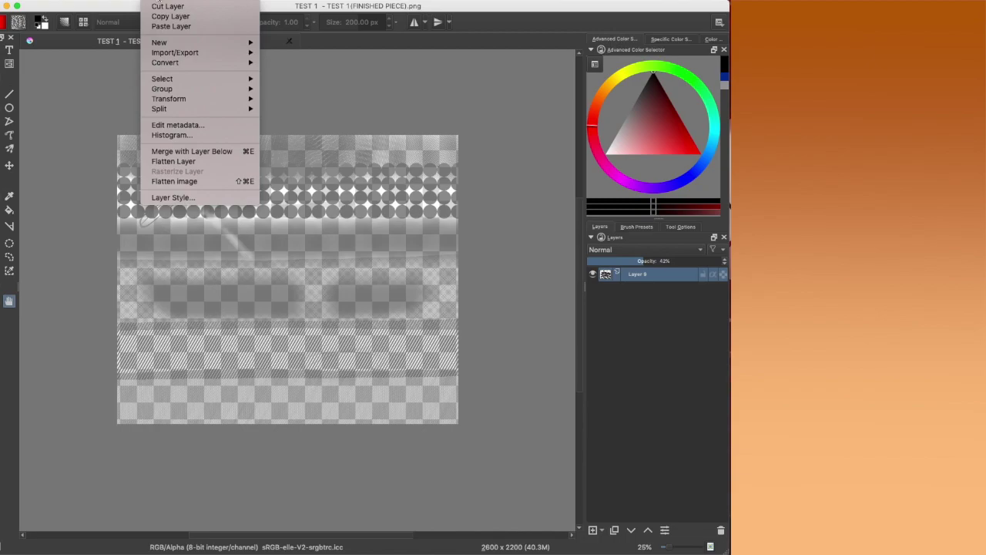
mouse_move(185, 55)
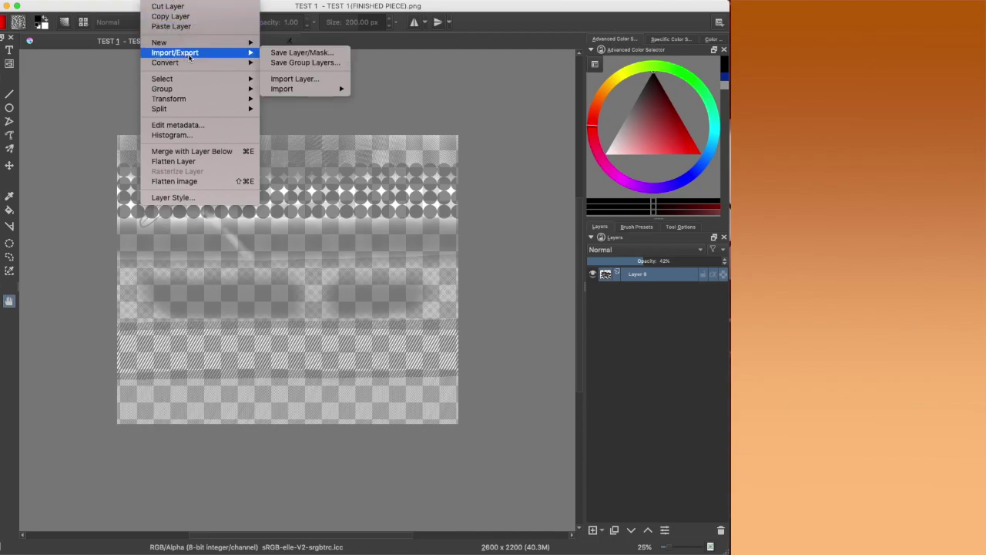
mouse_move(304, 90)
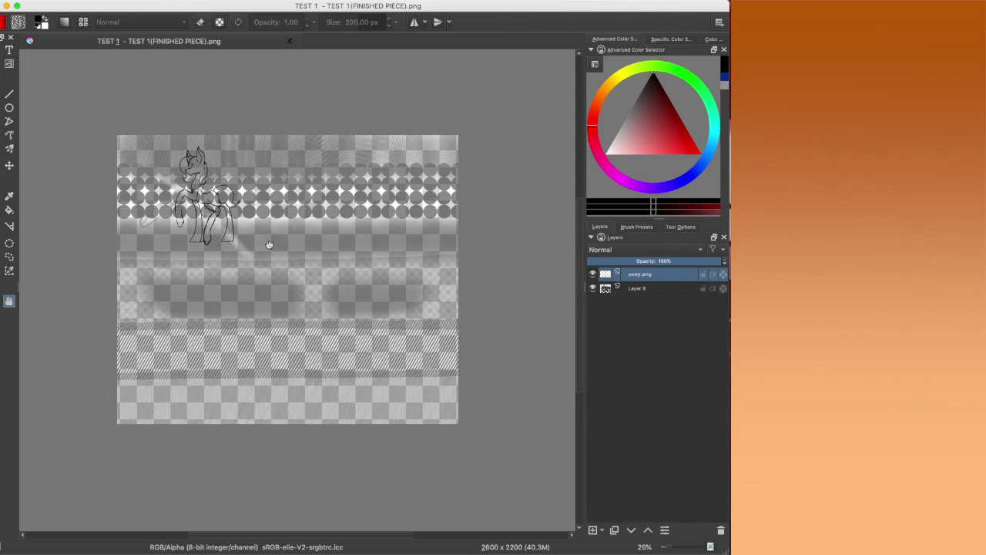
Step: Pan the canvas and toggle pony.png's visibility to check the sketch
left_click(11, 302)
left_click_drag(283, 212, 267, 204)
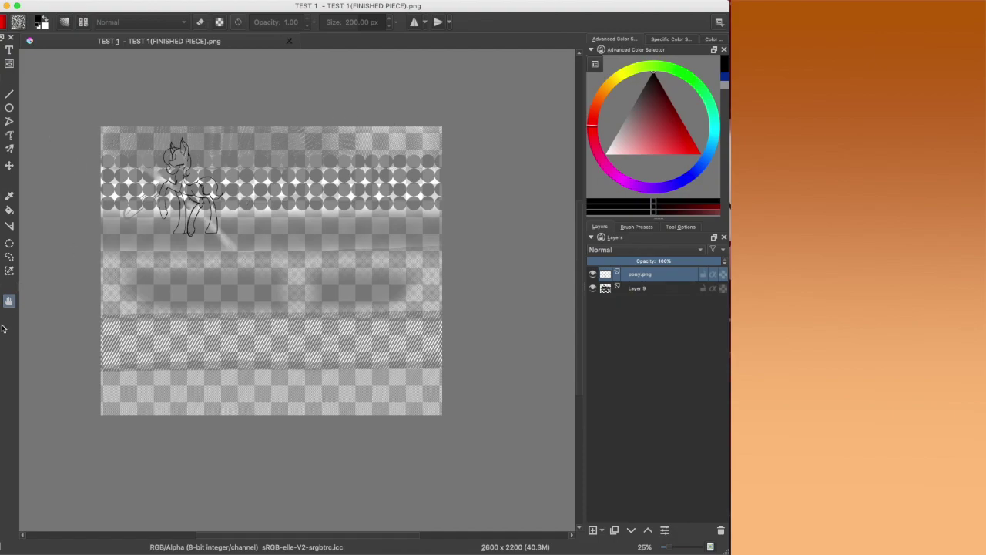
left_click_drag(198, 197, 197, 198)
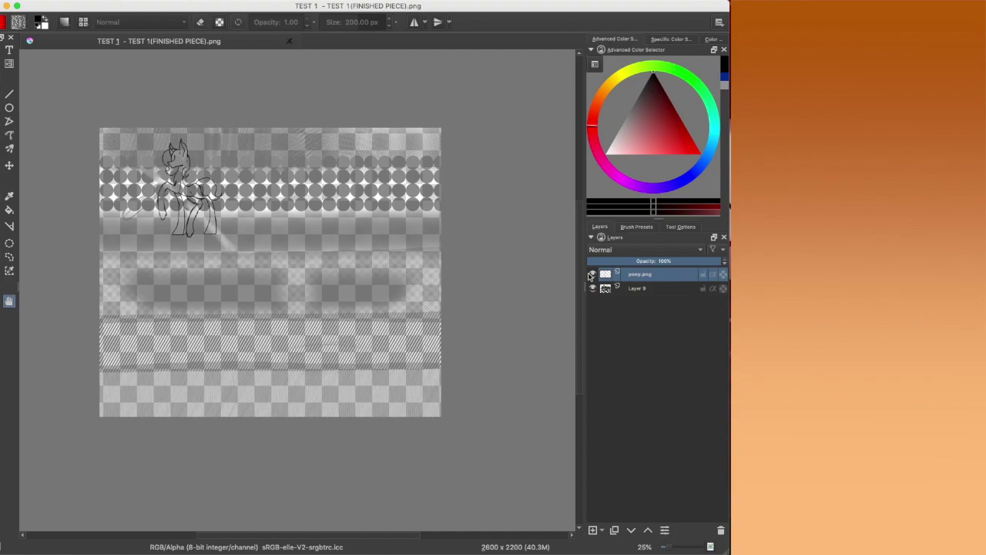
left_click(593, 274)
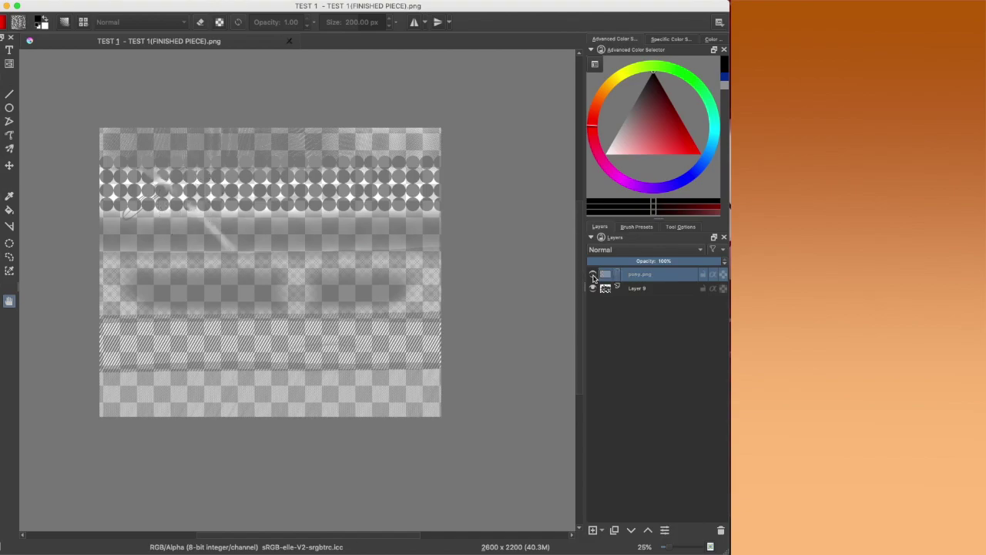
left_click(593, 275)
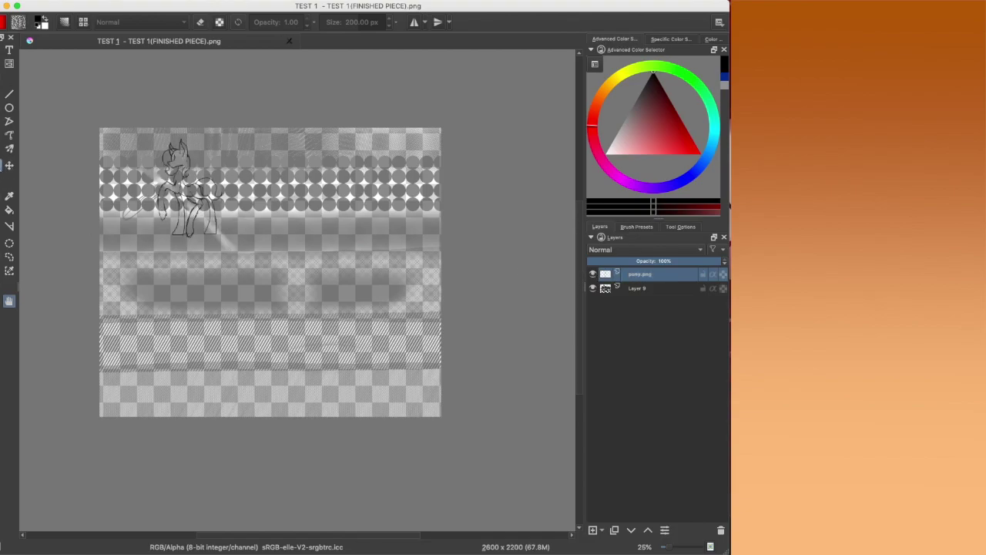
Step: Move and scale the pony sketch to fill most of the canvas height, then apply it
left_click(10, 165)
left_click_drag(189, 192, 308, 314)
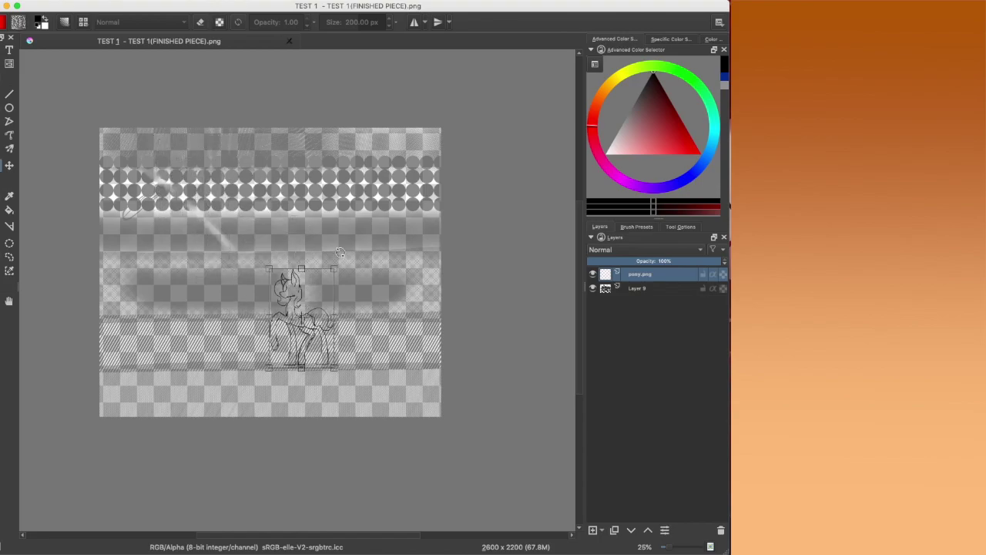
left_click_drag(332, 267, 424, 127)
left_click_drag(308, 255, 253, 278)
left_click_drag(354, 159, 379, 128)
left_click_drag(266, 233, 251, 243)
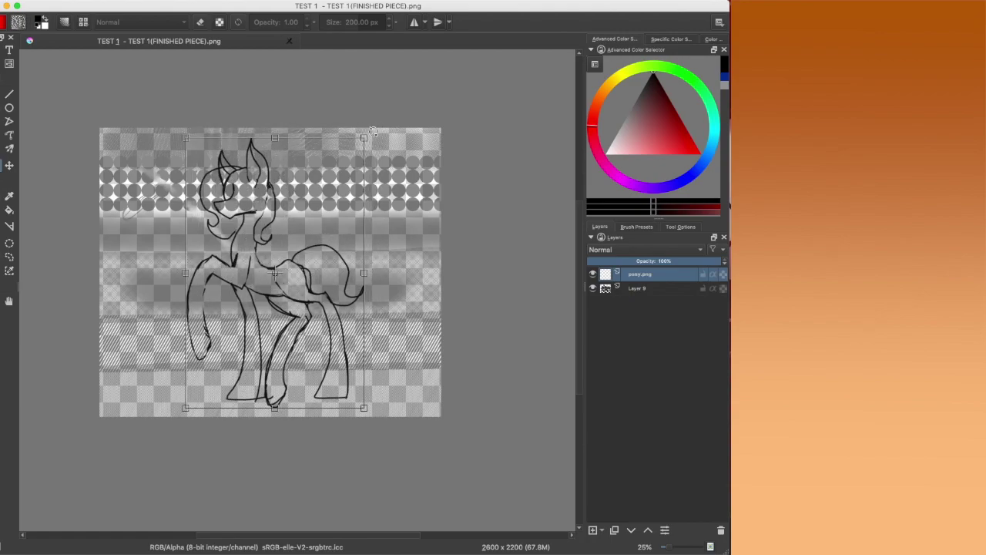
left_click_drag(363, 139, 367, 133)
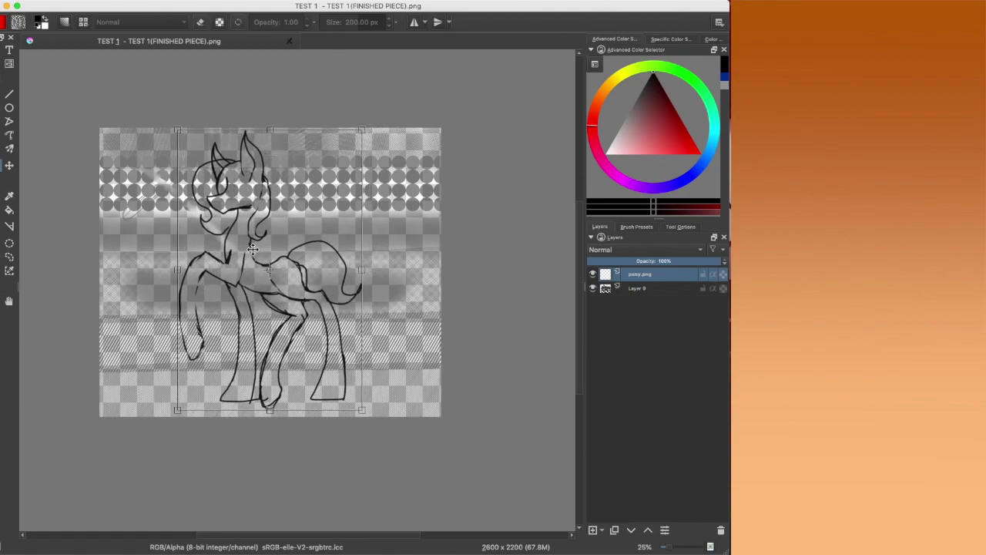
left_click(9, 300)
left_click_drag(367, 333, 372, 322)
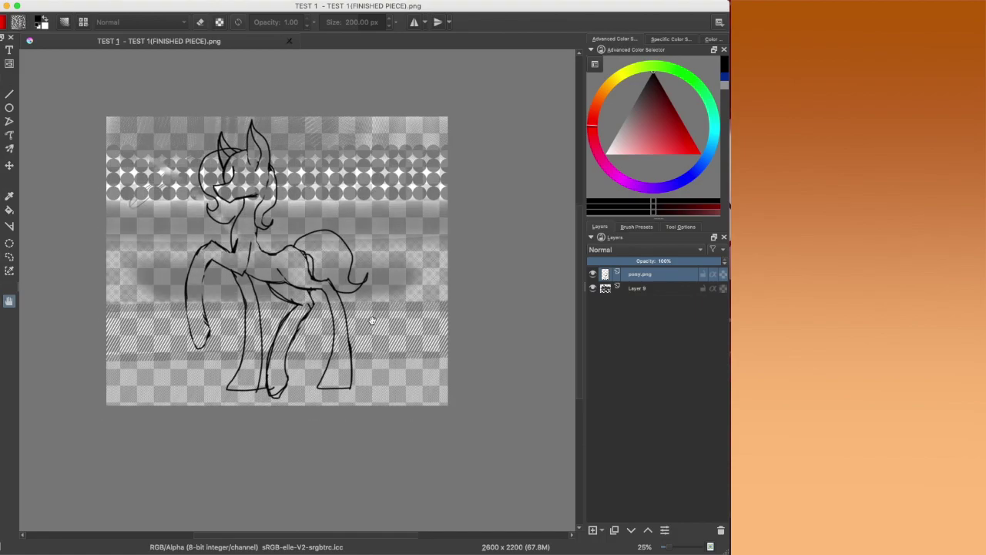
left_click_drag(344, 342, 350, 341)
Step: Hide the patterned Layer 8 and zoom the canvas to 33%
left_click(632, 290)
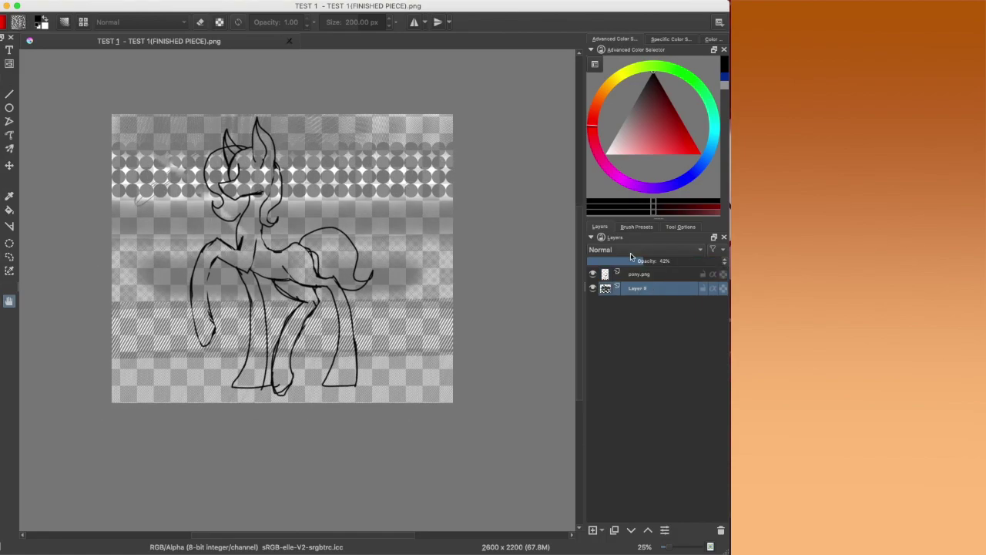
left_click(593, 288)
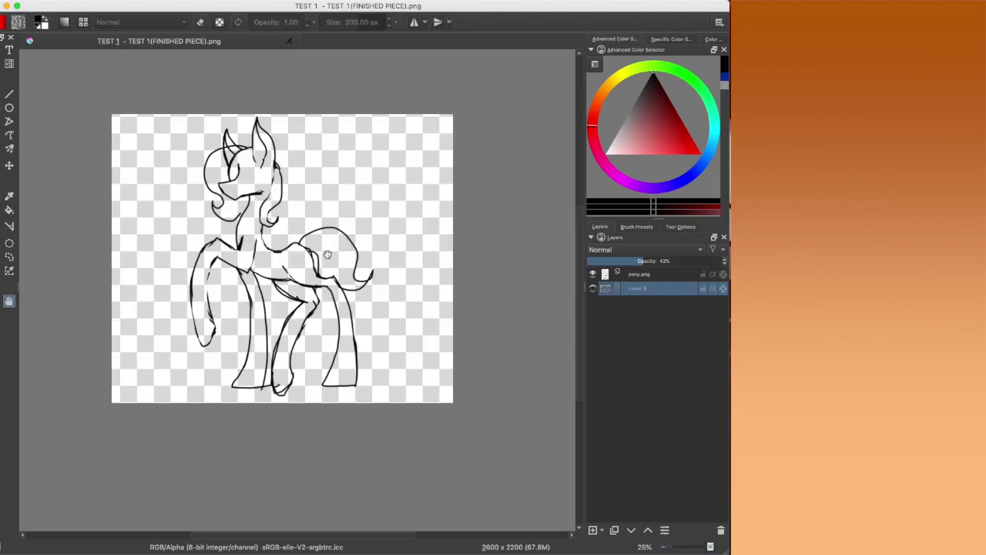
left_click_drag(315, 259, 322, 265)
scroll(322, 265, "up", 1)
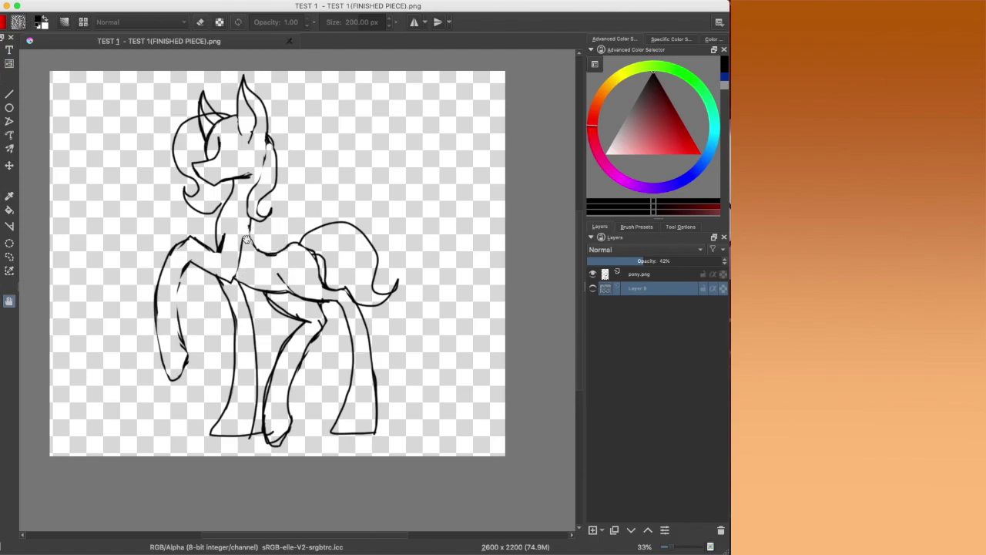
Step: Fade the pony.png sketch layer to 25% opacity
left_click(642, 274)
left_click(592, 274)
left_click(592, 274)
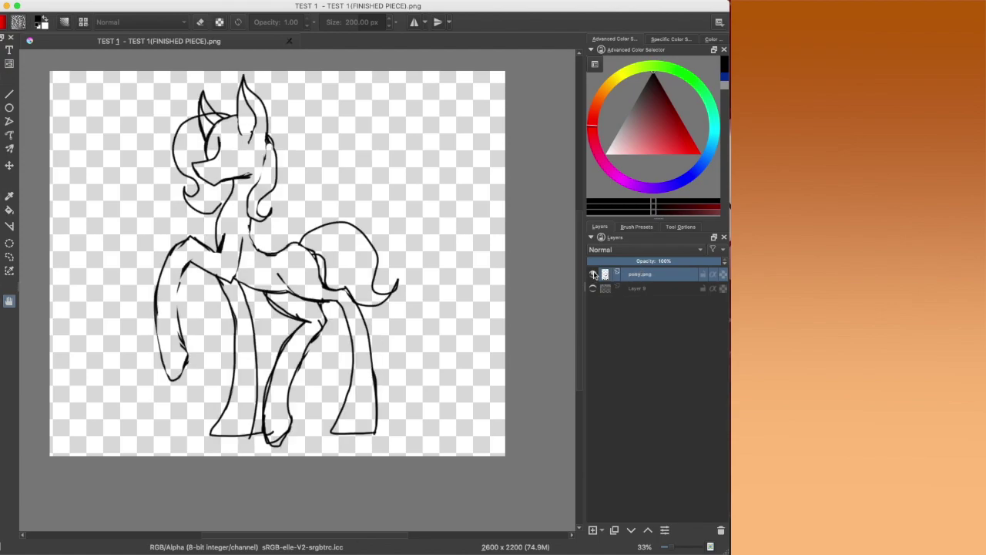
left_click_drag(634, 259, 626, 260)
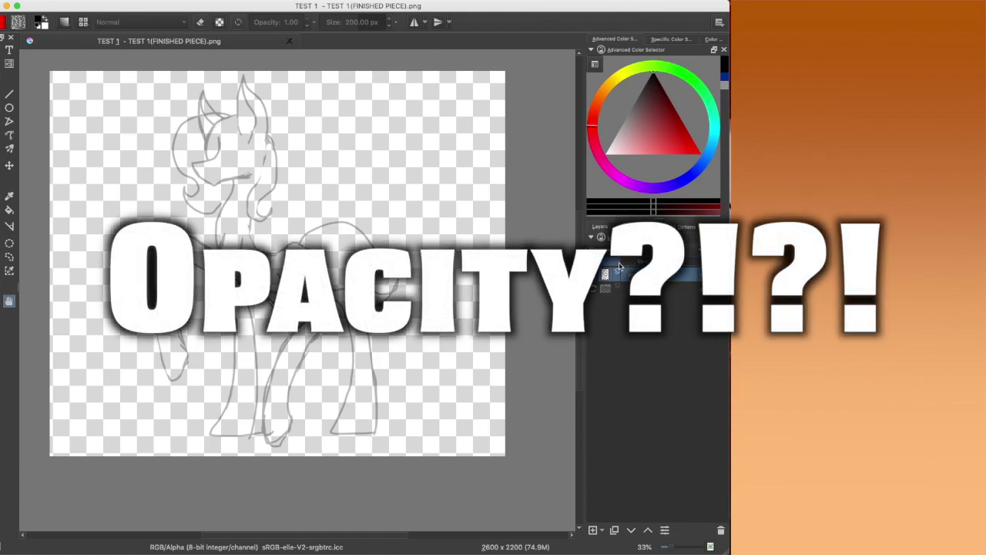
Step: Add a new layer, Layer 16, above the faded pony sketch
left_click(592, 530)
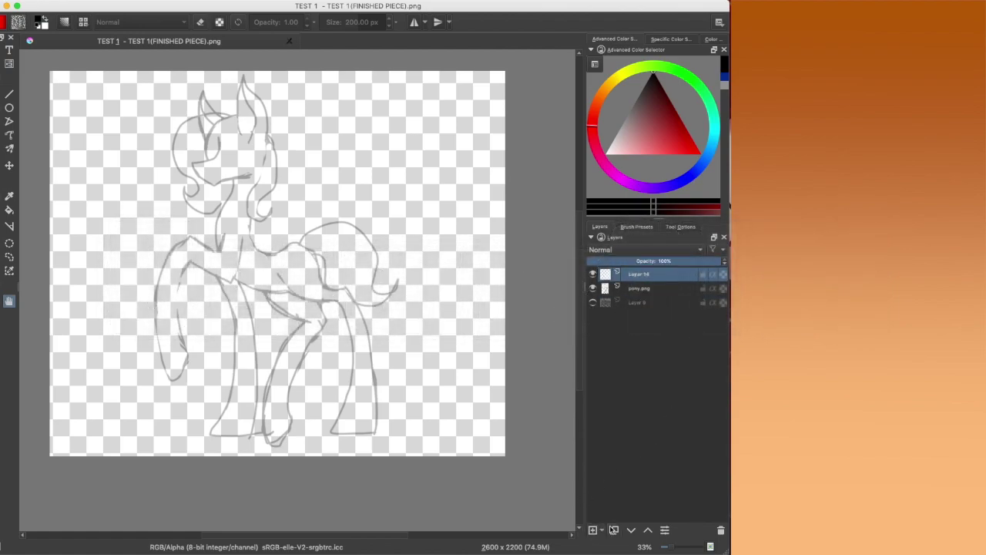
left_click(593, 288)
left_click(592, 288)
left_click(592, 289)
left_click(593, 289)
Step: Choose the thin Curve_recurvy inking brush preset at 4 px
left_click(636, 226)
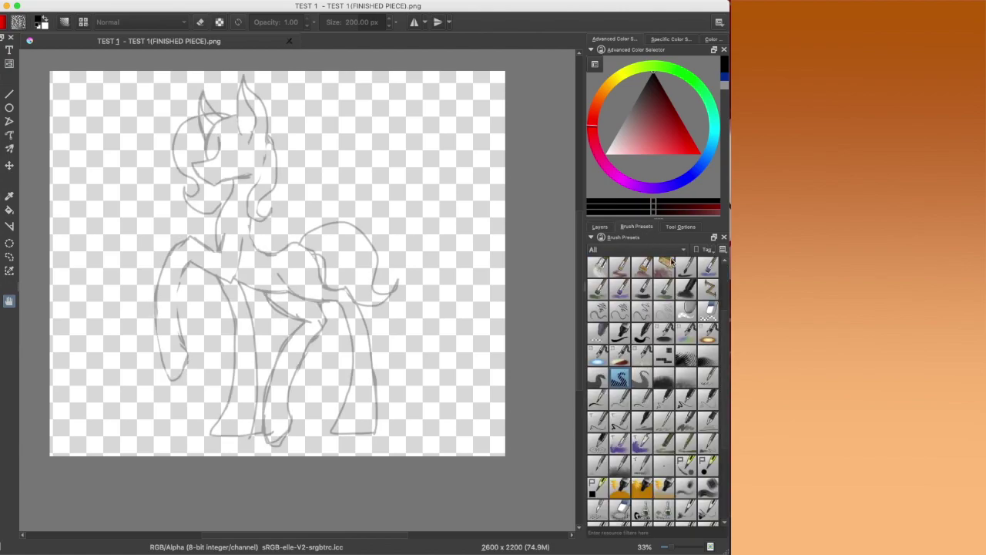
left_click(645, 312)
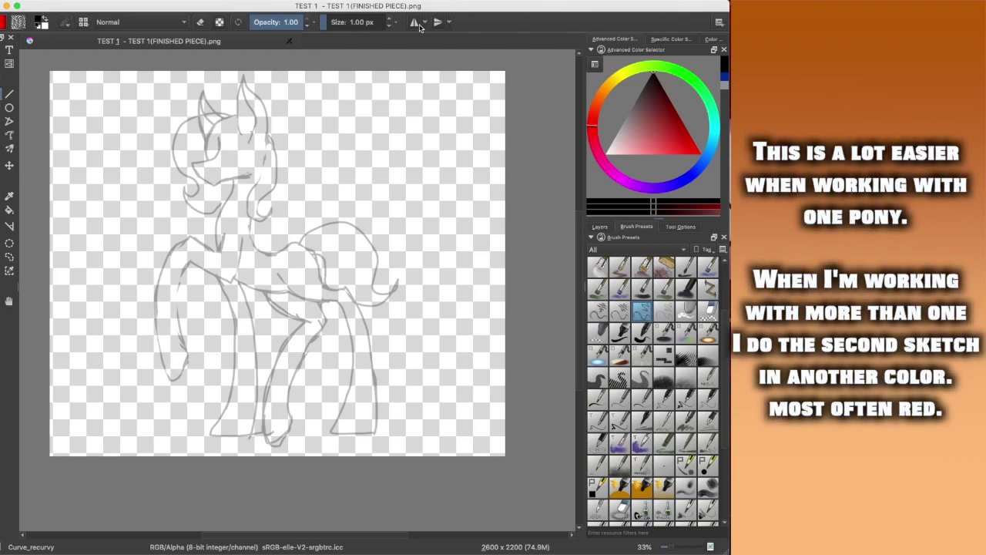
scroll(389, 21, "up", 1)
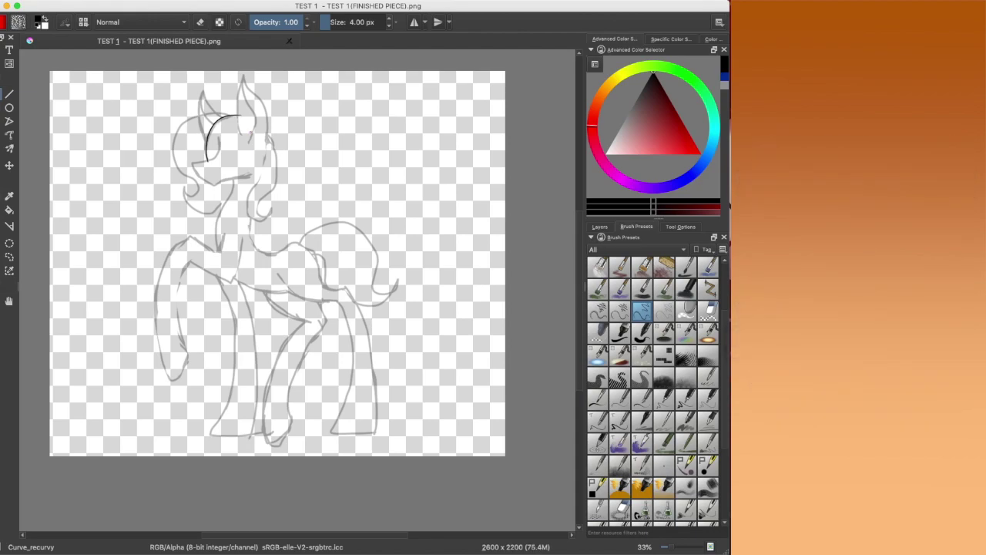
Step: Zoom to 100% and ink the forehead curve of the pony's head
left_click(10, 301)
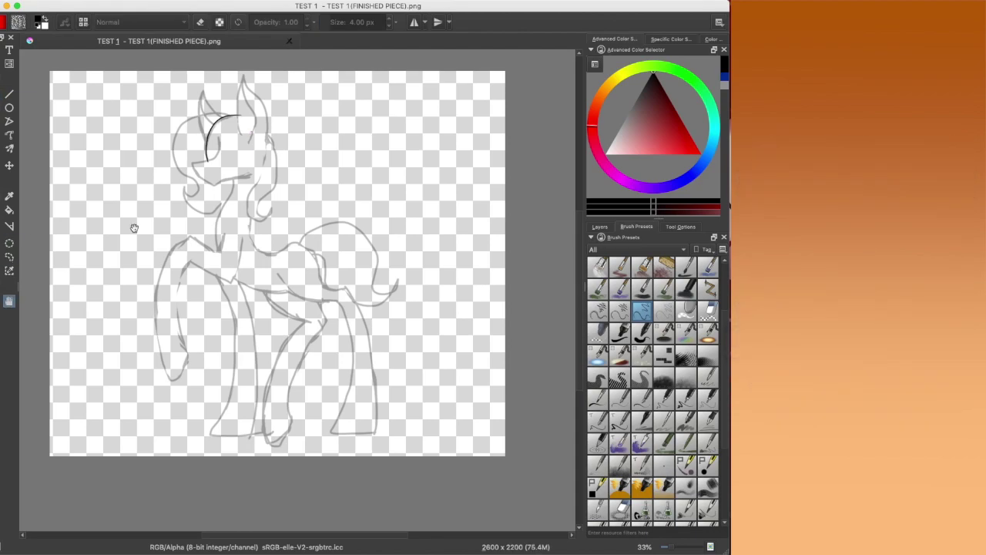
scroll(172, 191, "up", 1)
scroll(299, 170, "up", 1)
scroll(277, 123, "up", 1)
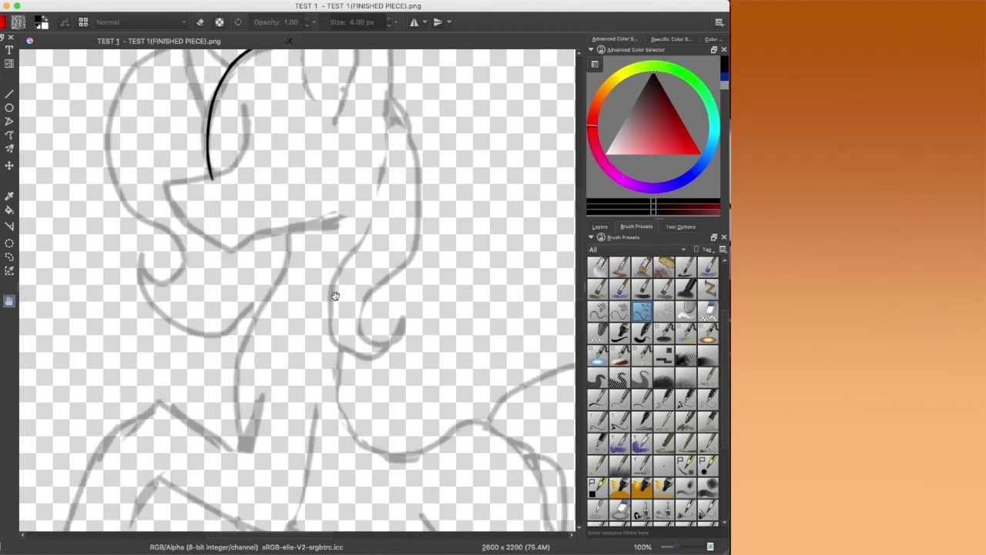
left_click(8, 93)
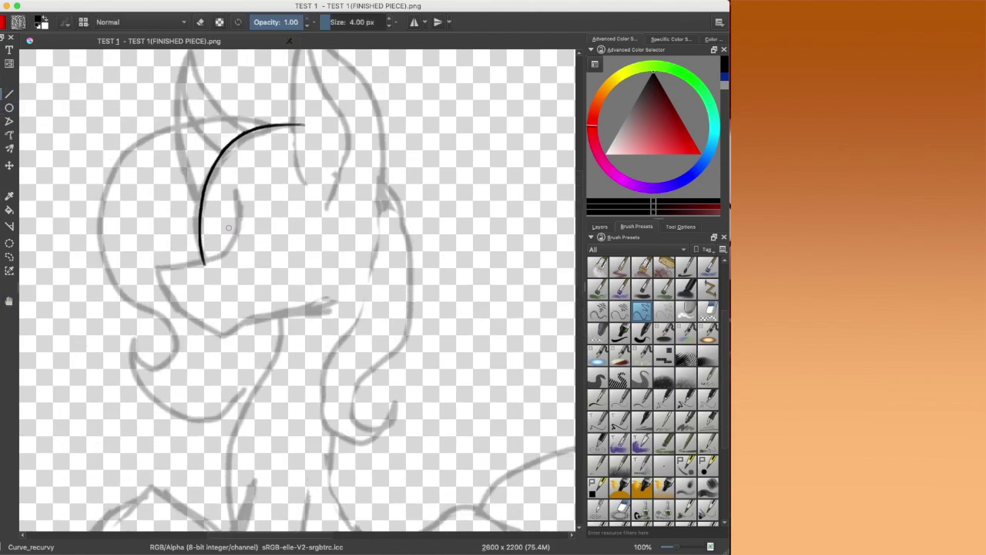
mouse_move(234, 218)
left_mouse_down()
mouse_move(210, 262)
mouse_move(163, 265)
mouse_move(168, 289)
mouse_move(200, 321)
mouse_move(229, 331)
mouse_move(318, 310)
mouse_move(346, 284)
left_mouse_up()
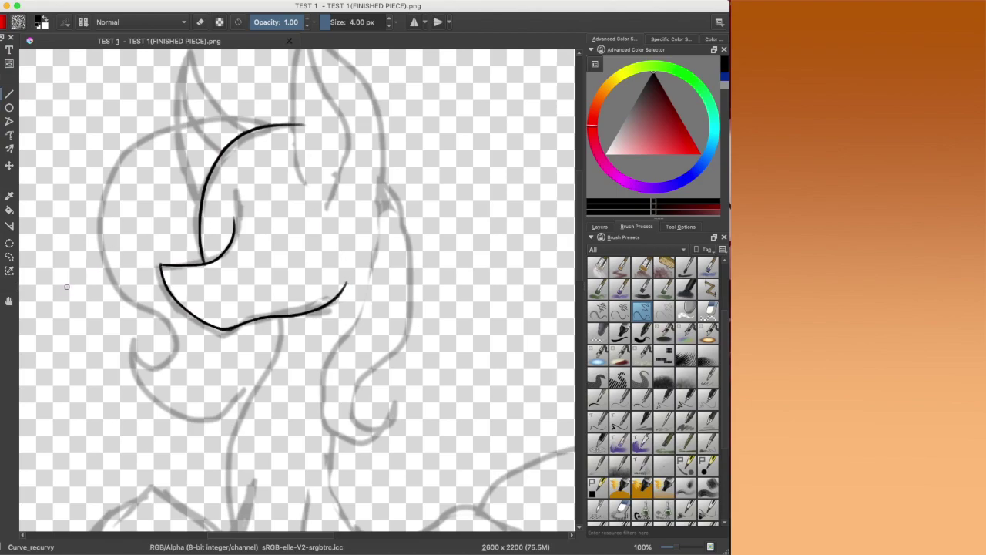
Step: Ink the outlines and inner lines of both ears
mouse_move(320, 195)
left_mouse_down()
mouse_move(267, 256)
mouse_move(241, 188)
mouse_move(260, 64)
mouse_move(264, 91)
mouse_move(329, 168)
mouse_move(331, 246)
mouse_move(312, 293)
left_mouse_up()
left_click(4, 95)
mouse_move(258, 89)
left_mouse_down()
mouse_move(303, 203)
mouse_move(301, 247)
mouse_move(281, 279)
left_mouse_up()
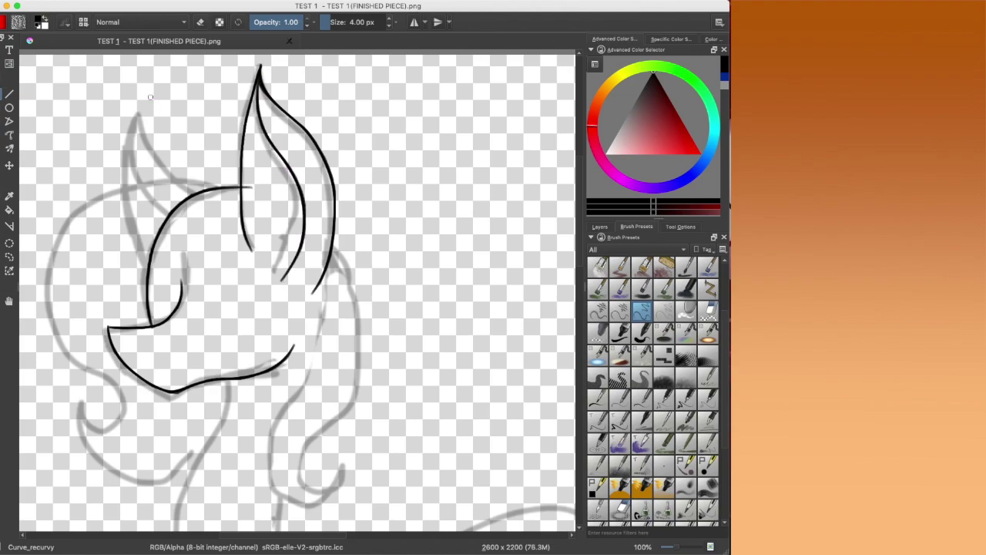
mouse_move(128, 91)
left_mouse_down()
mouse_move(149, 149)
mouse_move(194, 193)
left_mouse_up()
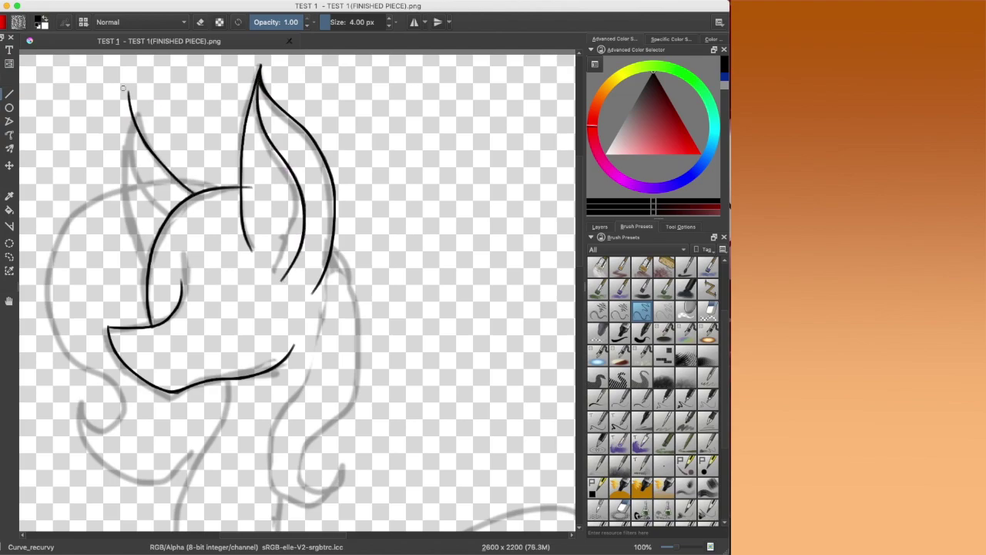
mouse_move(127, 90)
left_mouse_down()
mouse_move(117, 195)
mouse_move(148, 276)
left_mouse_up()
left_click_drag(126, 94, 155, 231)
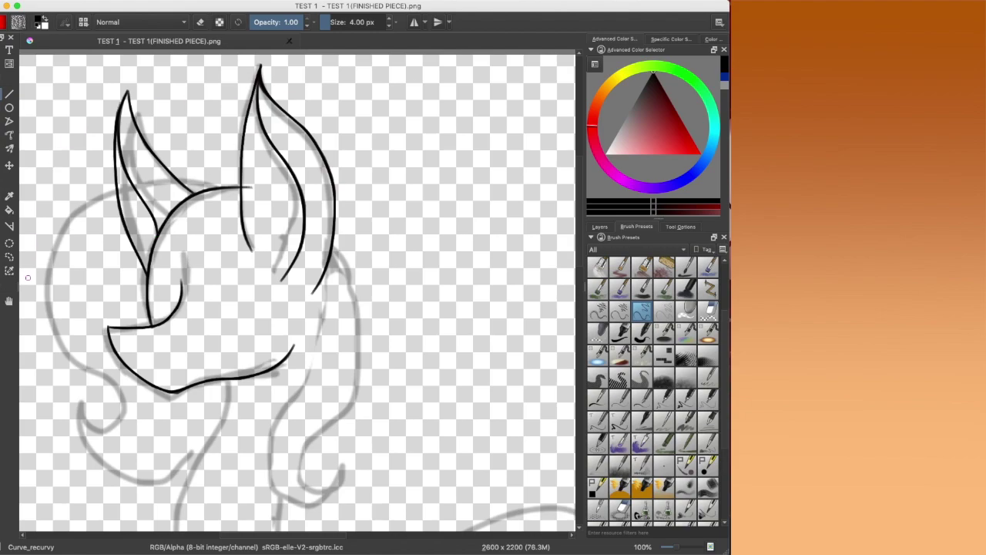
Step: Ink the front of the neck and the back of the neck beside the mane
left_click(8, 301)
mouse_move(329, 323)
left_mouse_down()
mouse_move(322, 157)
mouse_move(284, 143)
mouse_move(287, 107)
left_mouse_up()
left_click(7, 96)
left_click(8, 301)
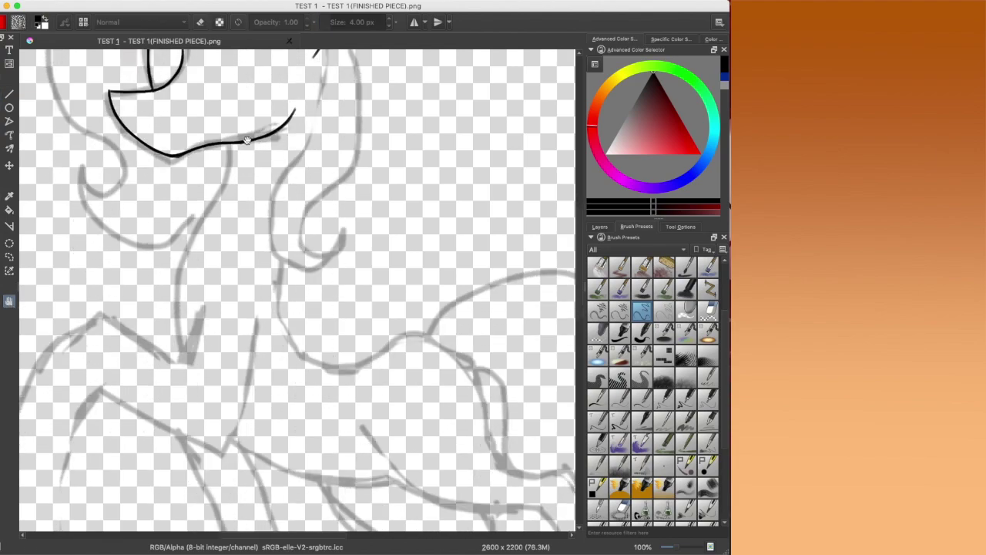
left_click(8, 94)
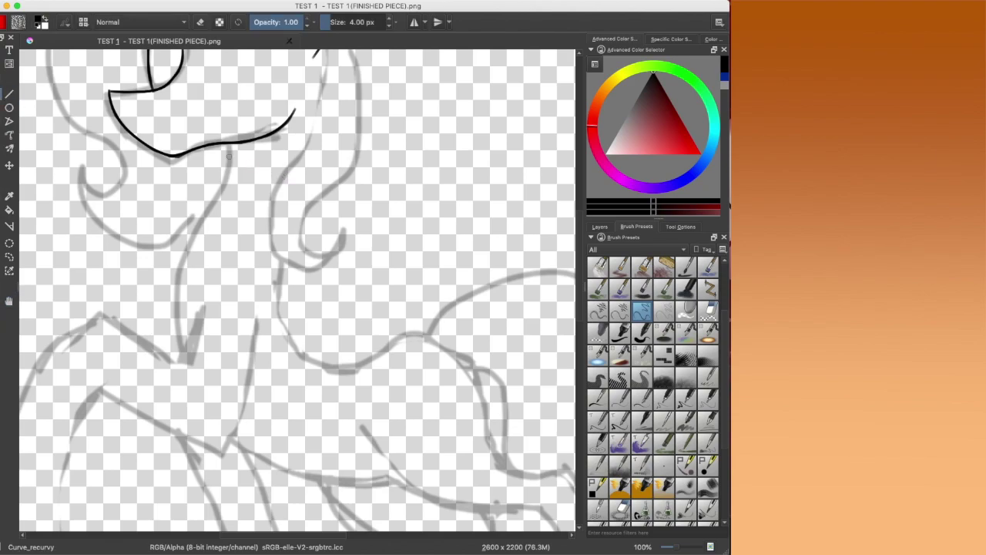
mouse_move(227, 144)
left_mouse_down()
mouse_move(224, 183)
mouse_move(174, 275)
mouse_move(171, 315)
mouse_move(184, 382)
mouse_move(215, 420)
left_mouse_up()
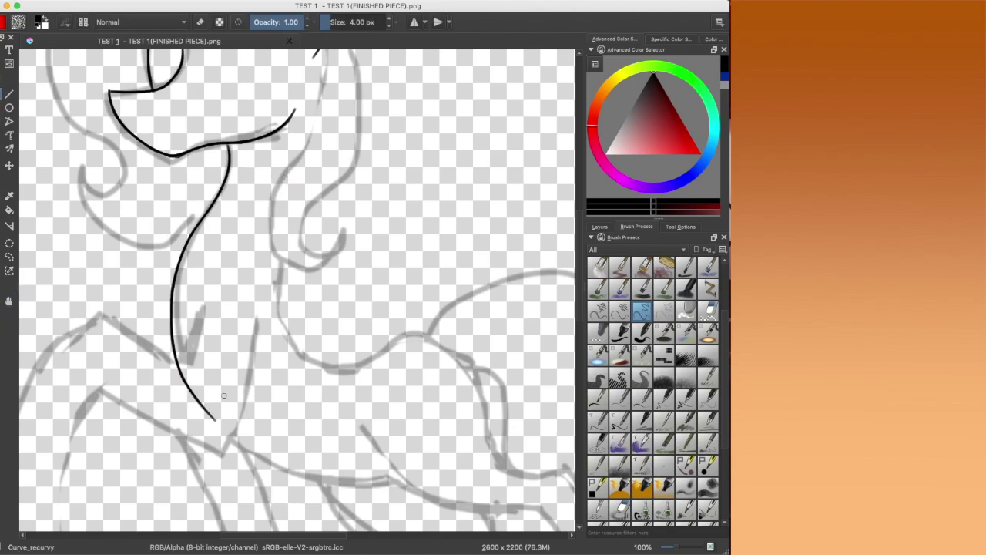
left_click(9, 300)
left_click_drag(323, 176, 138, 197)
key("b")
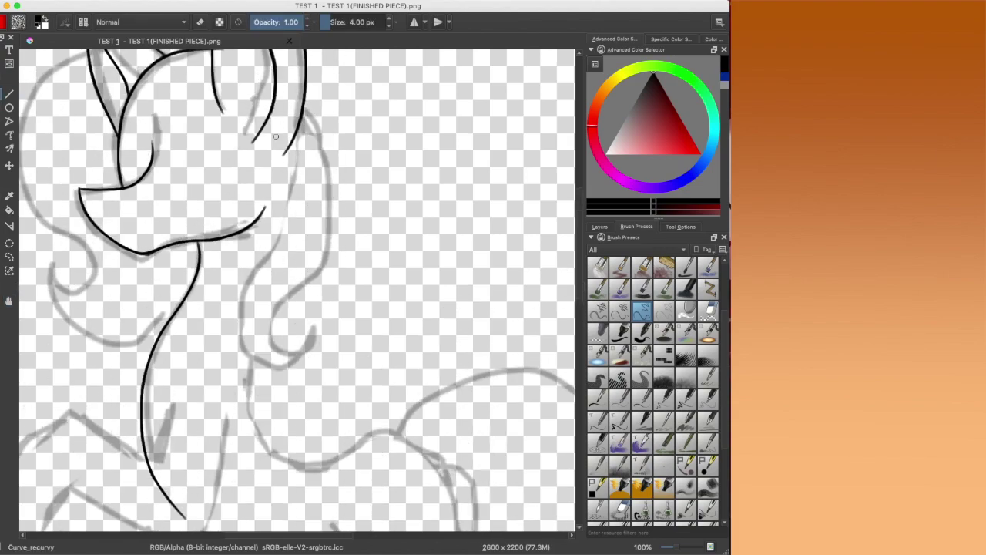
mouse_move(301, 114)
left_mouse_down()
mouse_move(298, 181)
mouse_move(257, 318)
mouse_move(247, 416)
left_mouse_up()
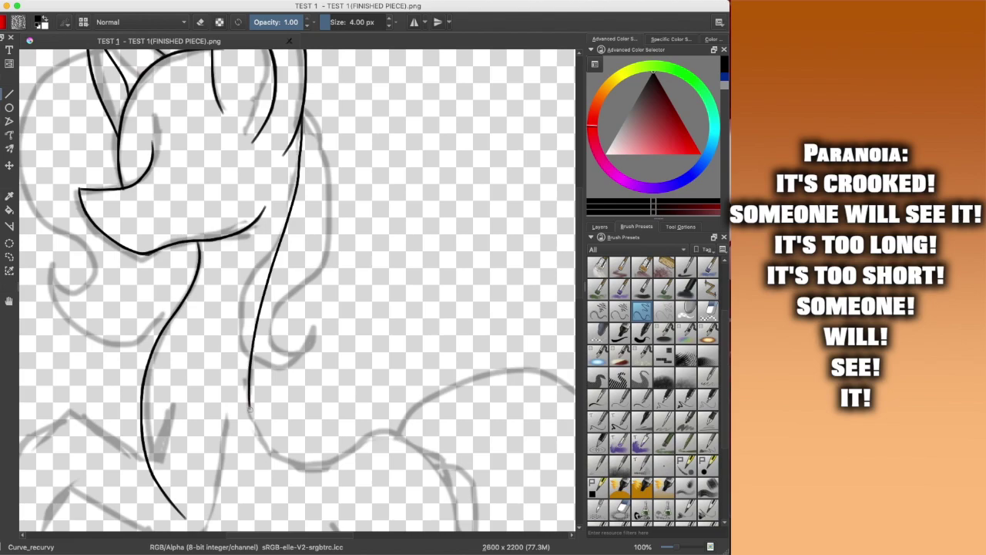
Step: Ink the wavy line running from the neck across the back
left_click(9, 300)
left_click_drag(54, 379, 38, 145)
key("b")
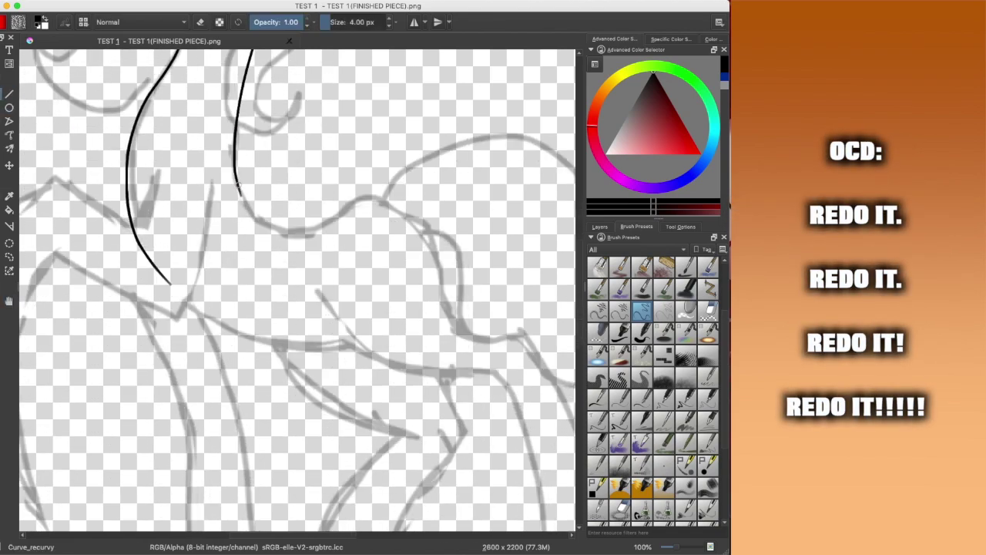
mouse_move(245, 205)
left_mouse_down()
mouse_move(289, 231)
mouse_move(365, 201)
mouse_move(393, 207)
mouse_move(431, 241)
mouse_move(457, 322)
mouse_move(522, 332)
left_mouse_up()
Step: Ink the curve below the mane across the shoulder
key("h")
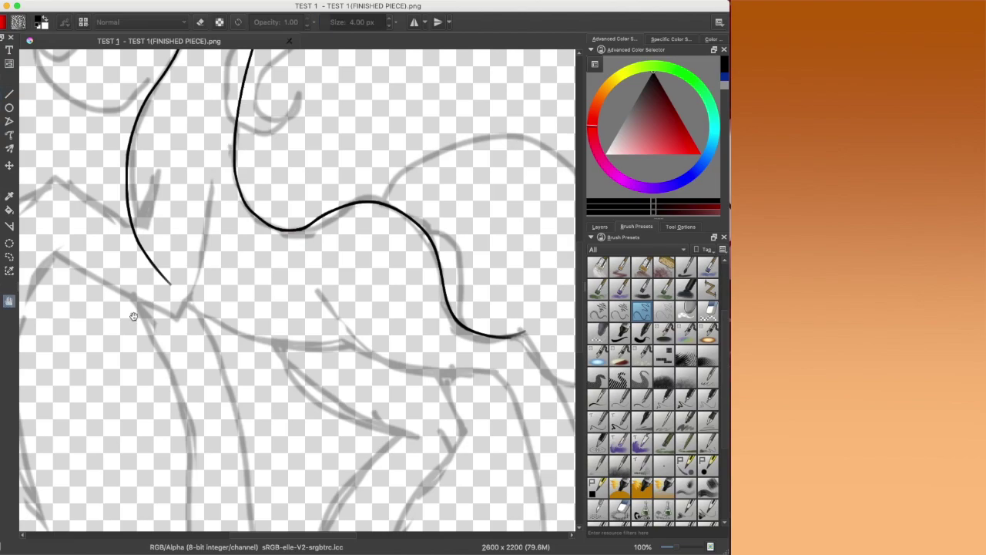
mouse_move(190, 290)
left_mouse_down()
mouse_move(136, 166)
mouse_move(146, 161)
mouse_move(177, 198)
mouse_move(228, 211)
mouse_move(313, 209)
left_mouse_up()
key("b")
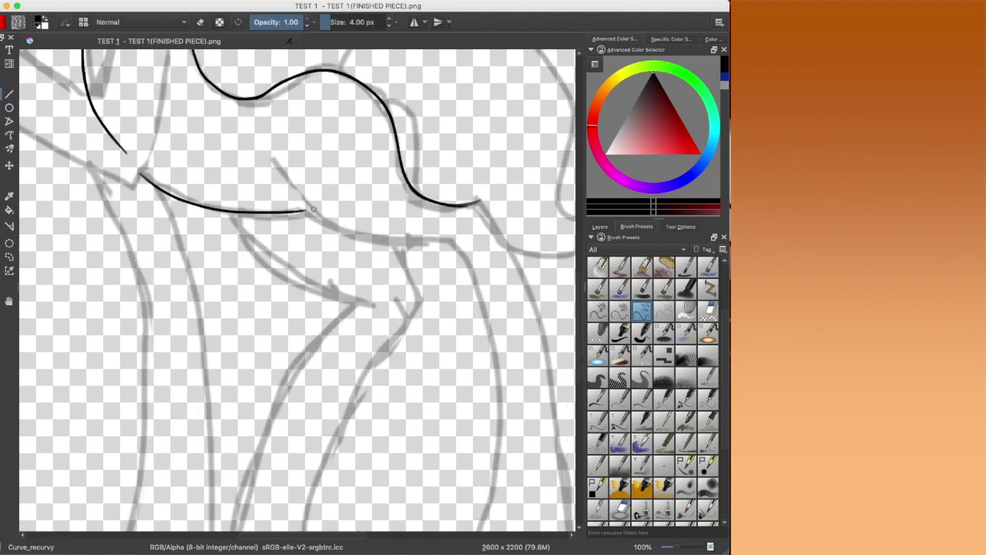
left_click(9, 301)
left_click_drag(373, 265, 331, 266)
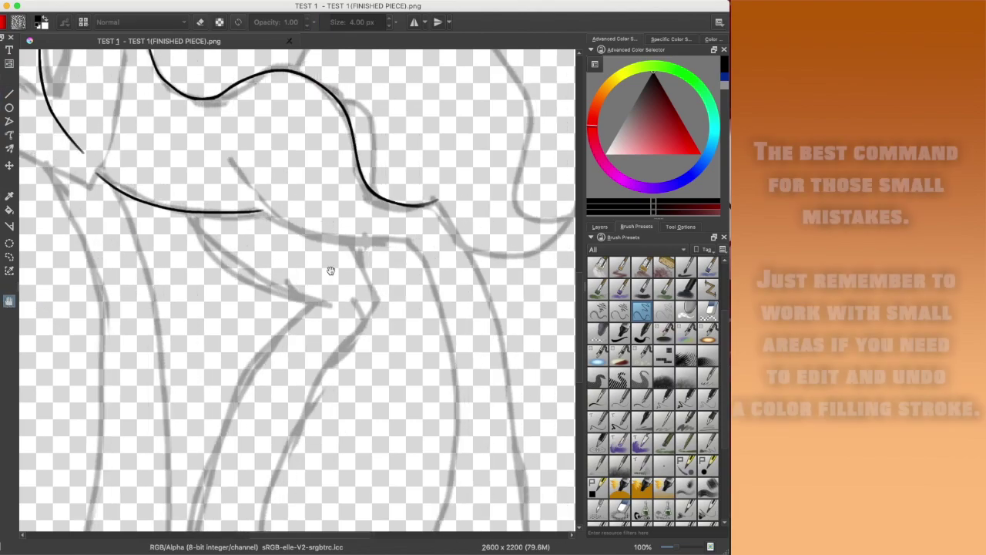
left_click(8, 94)
mouse_move(229, 159)
left_mouse_down()
mouse_move(269, 217)
mouse_move(324, 235)
mouse_move(415, 240)
left_mouse_up()
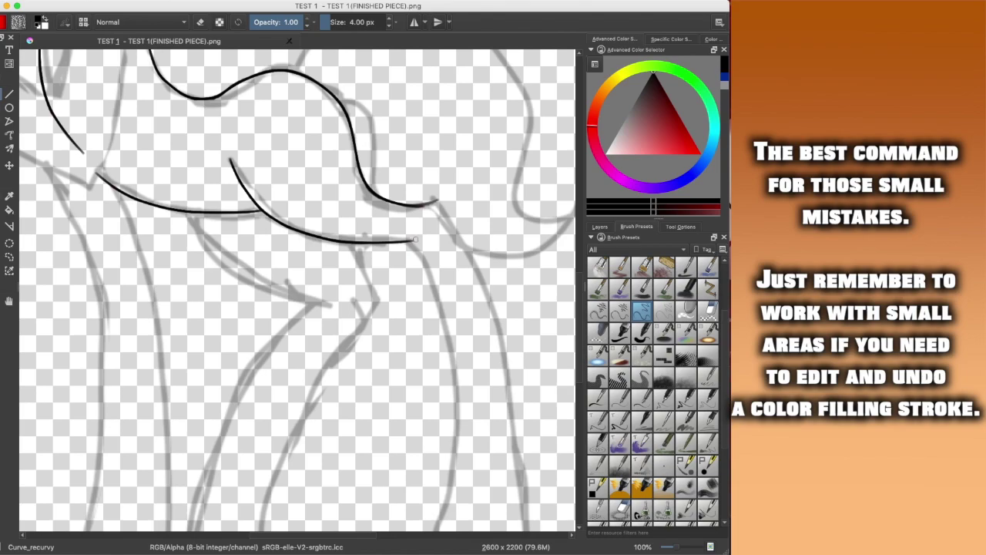
Step: Ink the front of the chest, the chest curve and the shoulder line, then zoom to 66.7%
left_click(8, 302)
left_click_drag(166, 183, 304, 175)
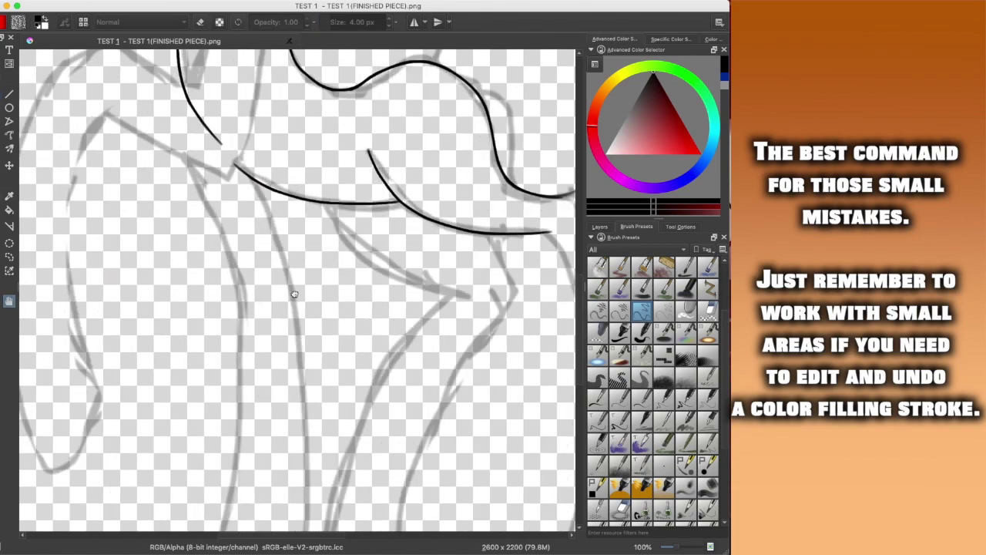
mouse_move(282, 386)
left_mouse_down()
mouse_move(272, 254)
mouse_move(216, 105)
mouse_move(313, 297)
left_mouse_up()
left_click_drag(296, 113, 122, 136)
left_click(14, 94)
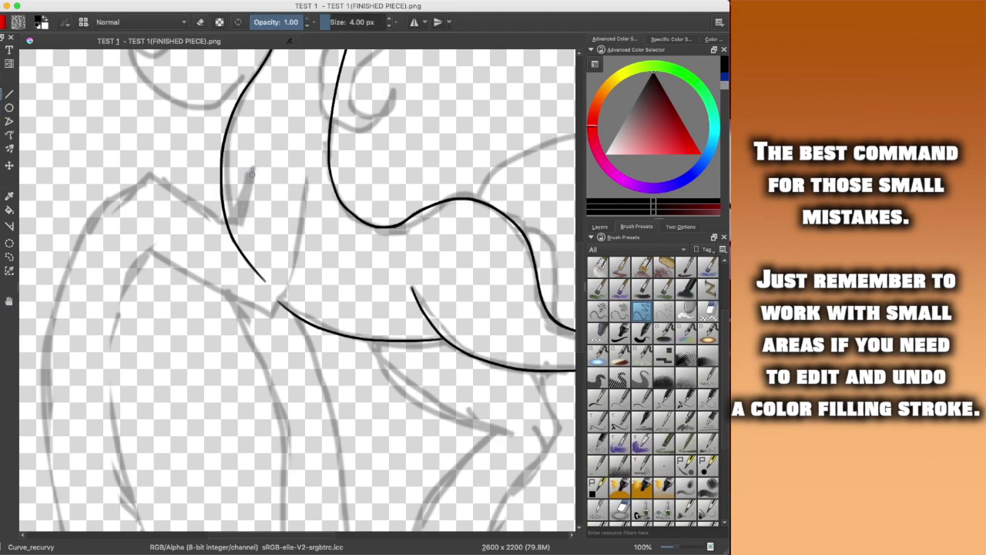
left_click_drag(252, 164, 226, 257)
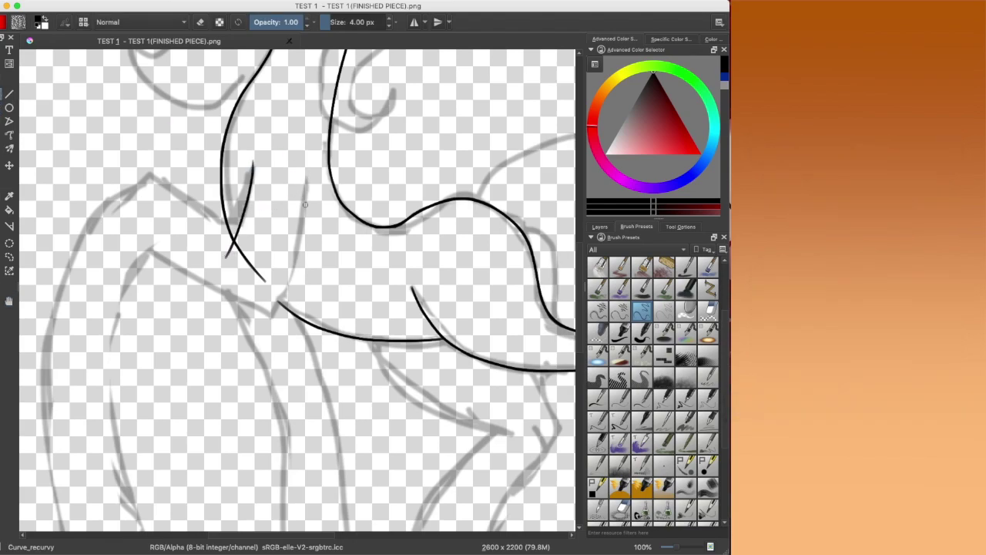
left_click_drag(305, 204, 267, 312)
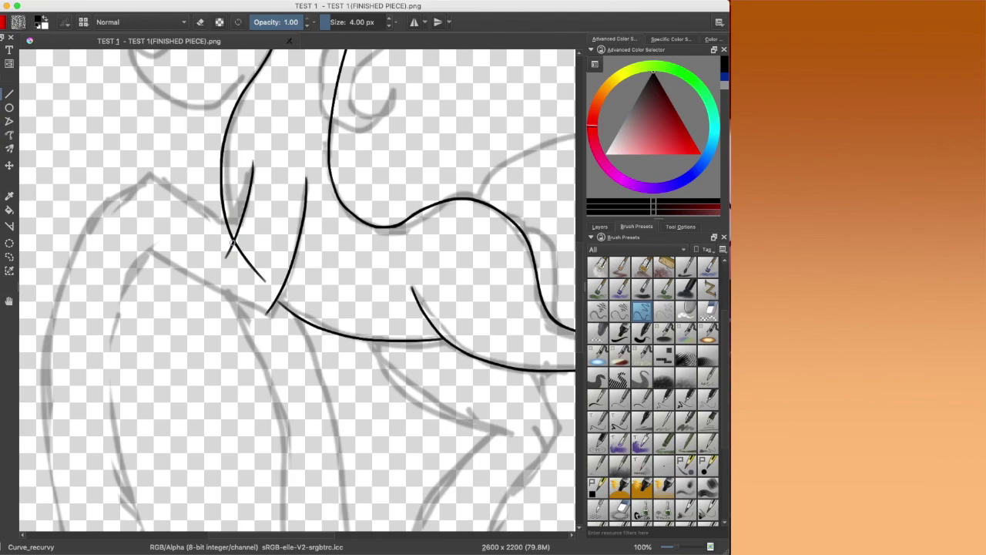
left_click_drag(212, 221, 143, 167)
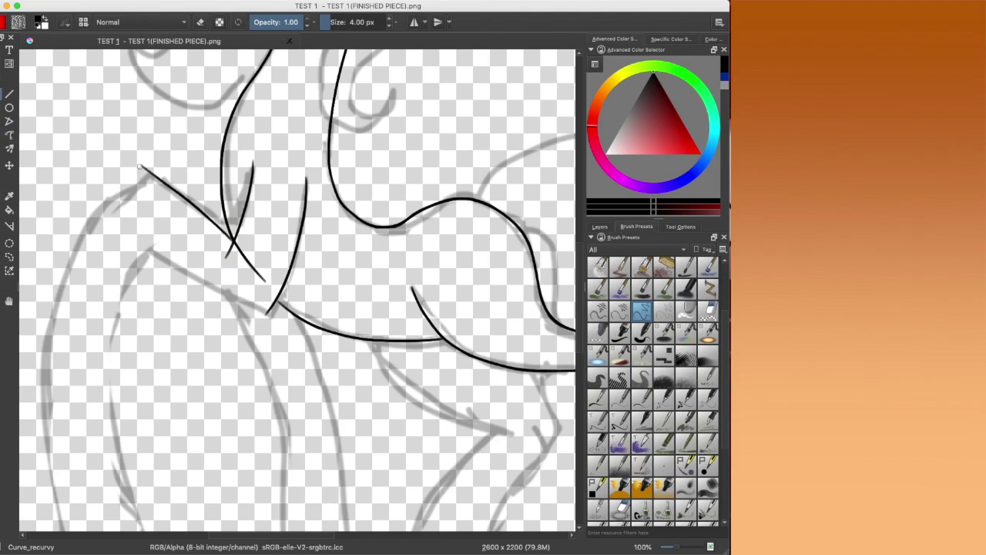
key("space")
left_click_drag(366, 292, 372, 248)
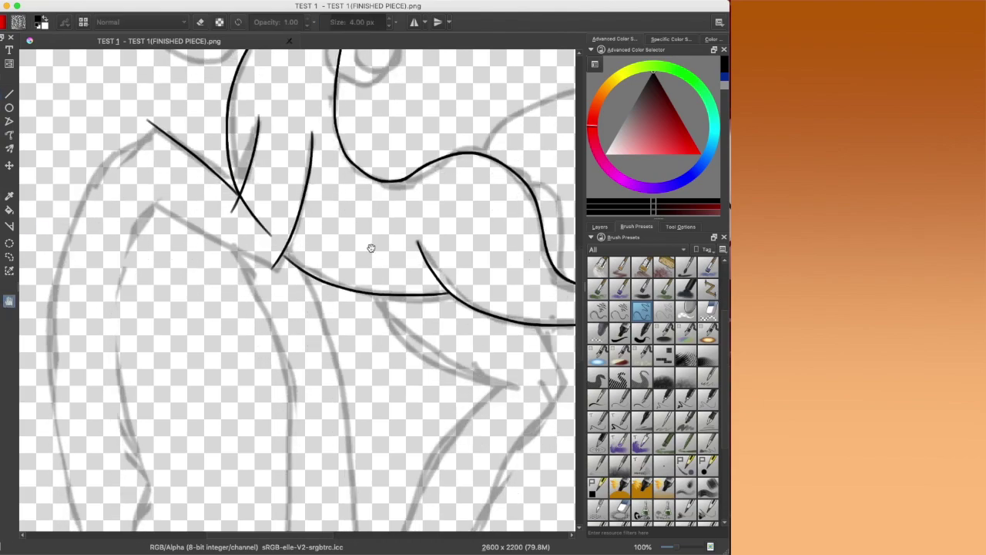
key("minus")
key("minus")
key("minus")
key("minus")
key("plus")
key("plus")
key("plus")
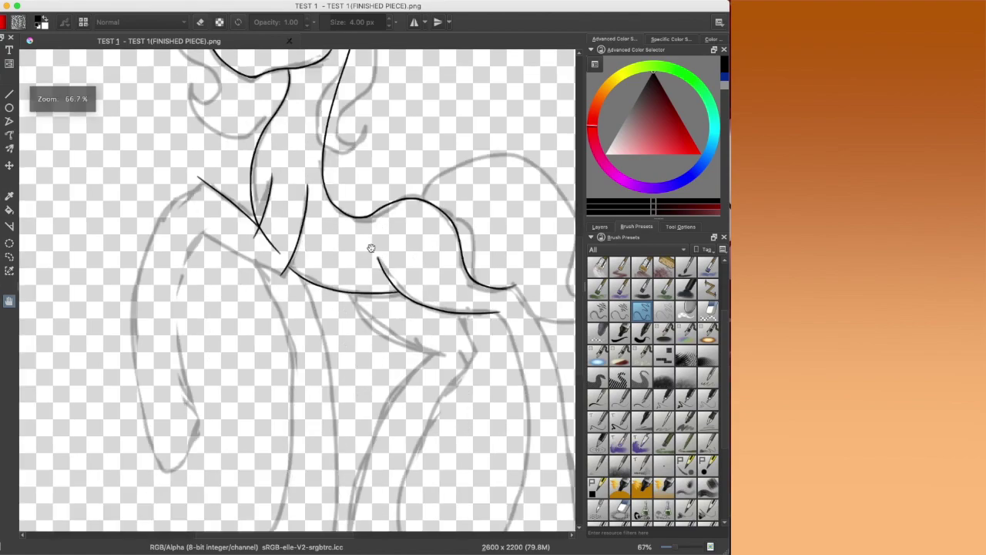
Step: Ink the outer edge of the raised front leg
mouse_move(371, 247)
left_mouse_down()
mouse_move(396, 176)
mouse_move(419, 164)
left_mouse_up()
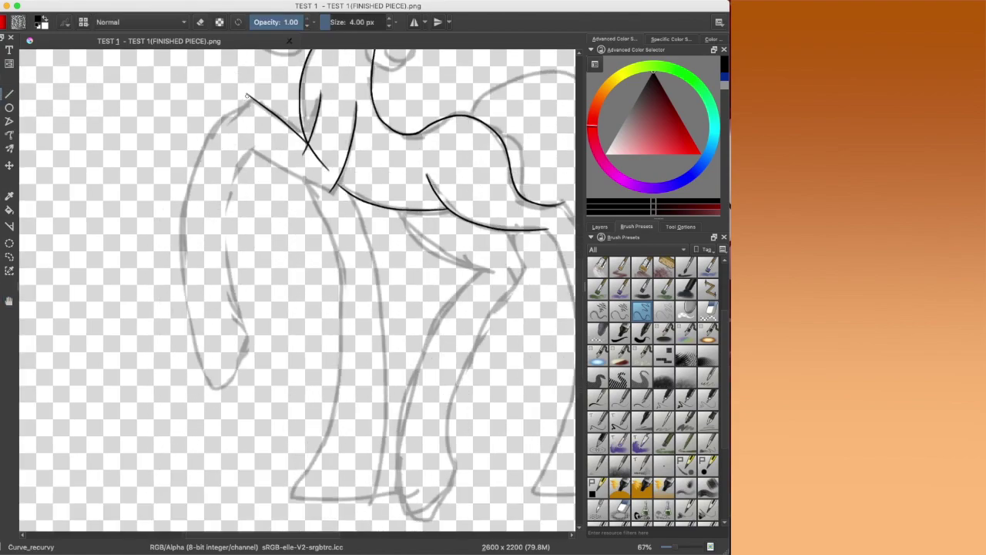
mouse_move(241, 98)
left_mouse_down()
mouse_move(198, 156)
mouse_move(184, 231)
mouse_move(191, 322)
mouse_move(219, 399)
mouse_move(246, 344)
mouse_move(223, 260)
mouse_move(231, 184)
mouse_move(259, 152)
mouse_move(252, 145)
mouse_move(331, 188)
left_mouse_up()
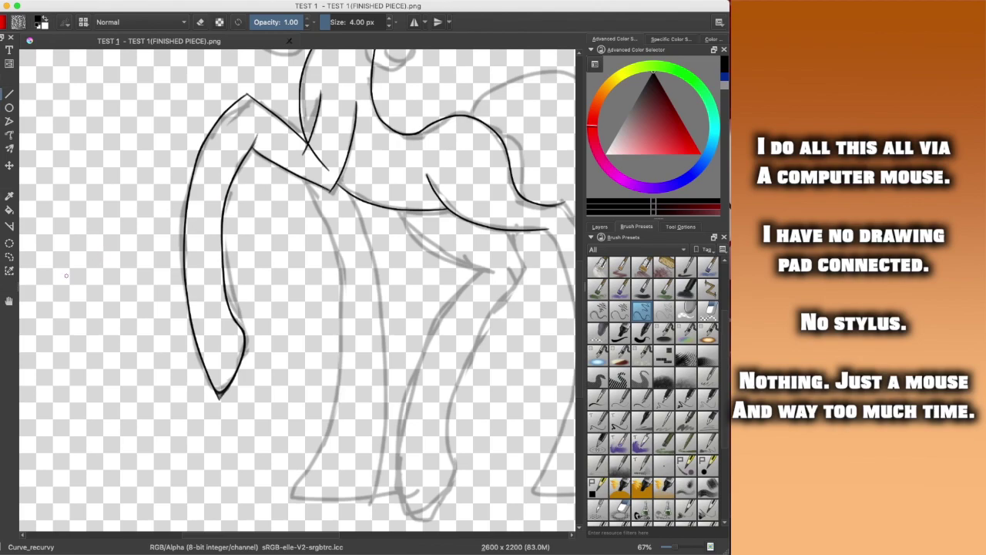
left_click(10, 300)
left_click_drag(523, 310, 432, 202)
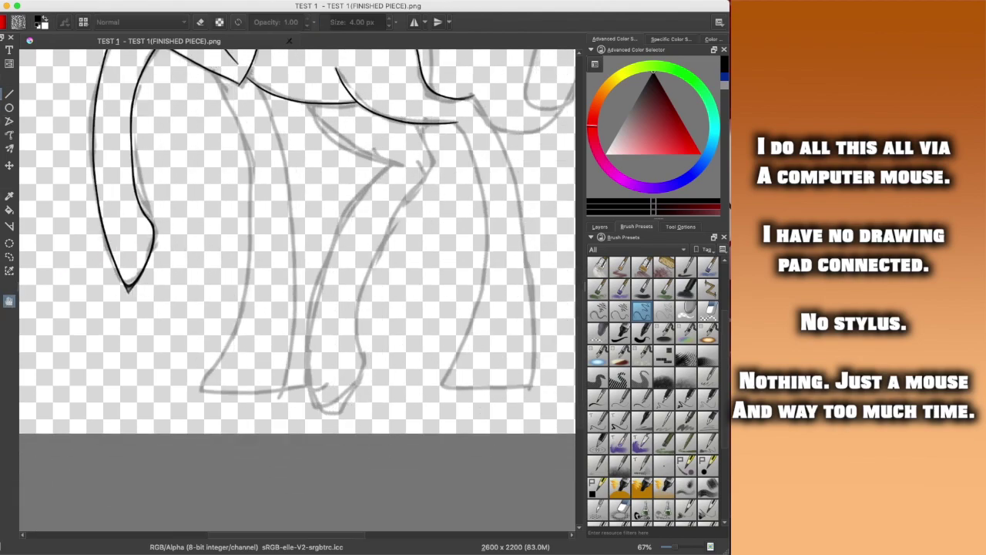
key("b")
Step: Redraw the belly line and ink both edges of the standing front leg
mouse_move(307, 103)
left_mouse_down()
mouse_move(373, 154)
mouse_move(408, 161)
left_mouse_up()
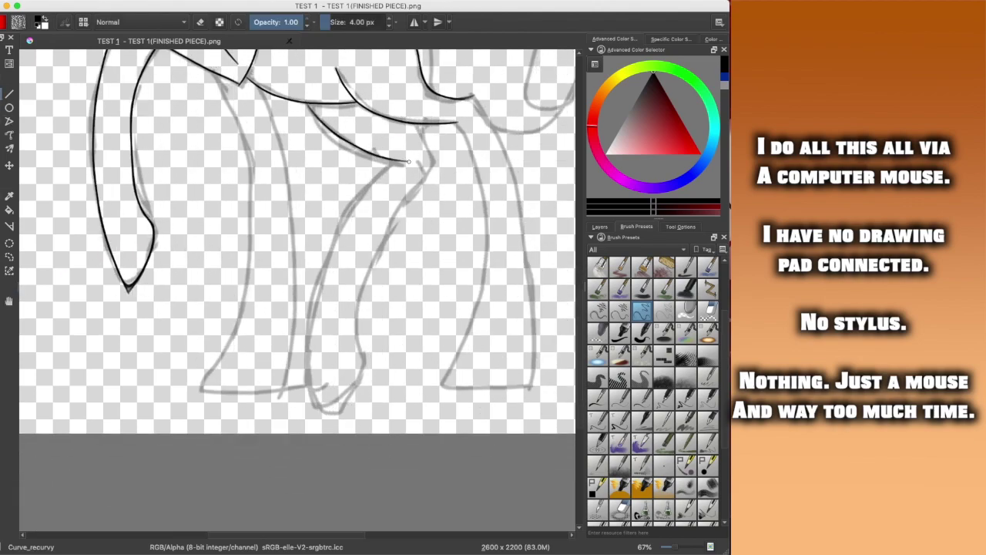
key("ctrl+z")
left_click_drag(308, 104, 413, 154)
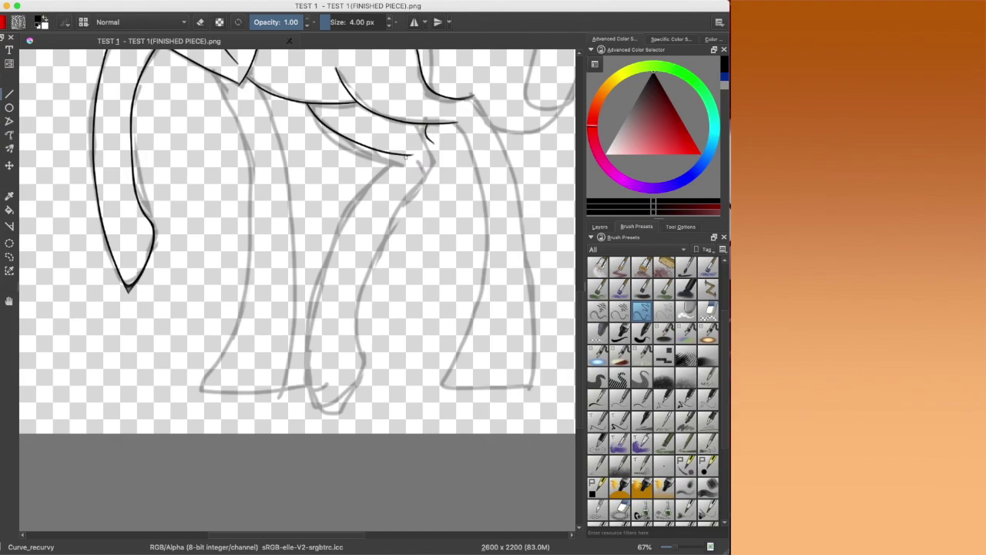
mouse_move(410, 156)
left_mouse_down()
mouse_move(334, 235)
mouse_move(313, 287)
mouse_move(304, 333)
mouse_move(321, 419)
mouse_move(348, 387)
mouse_move(358, 333)
left_mouse_up()
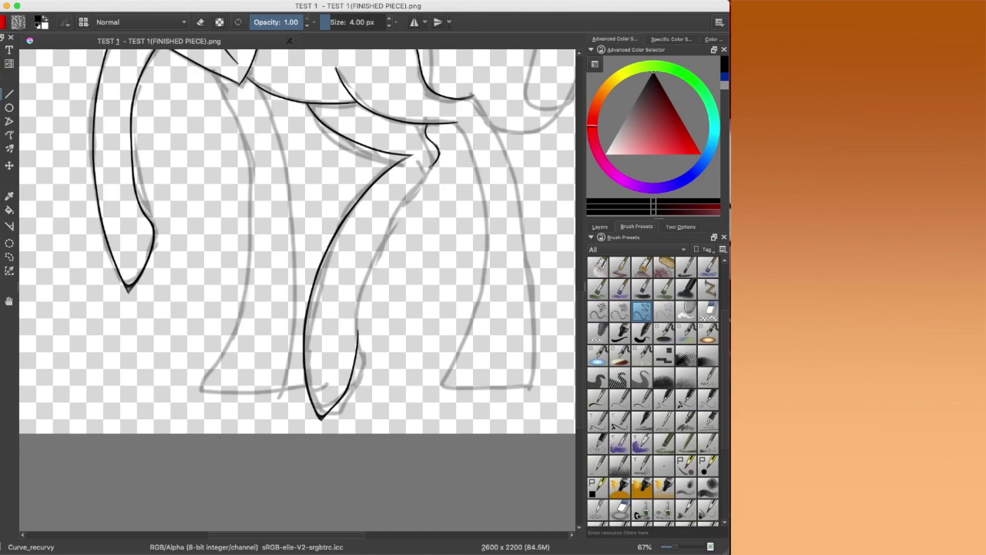
mouse_move(430, 167)
left_mouse_down()
mouse_move(361, 267)
mouse_move(356, 334)
left_mouse_up()
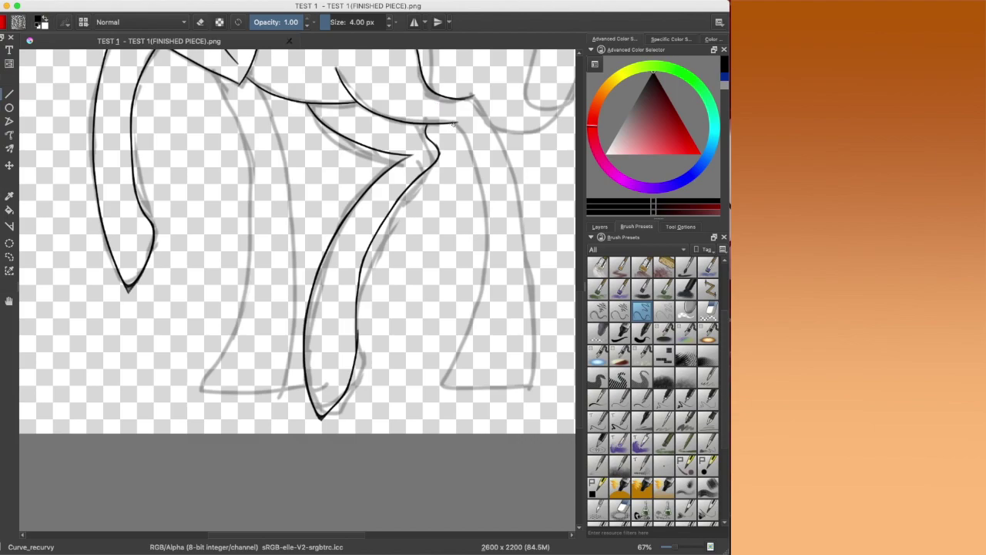
mouse_move(455, 124)
left_mouse_down()
mouse_move(476, 183)
mouse_move(479, 251)
mouse_move(452, 373)
left_mouse_up()
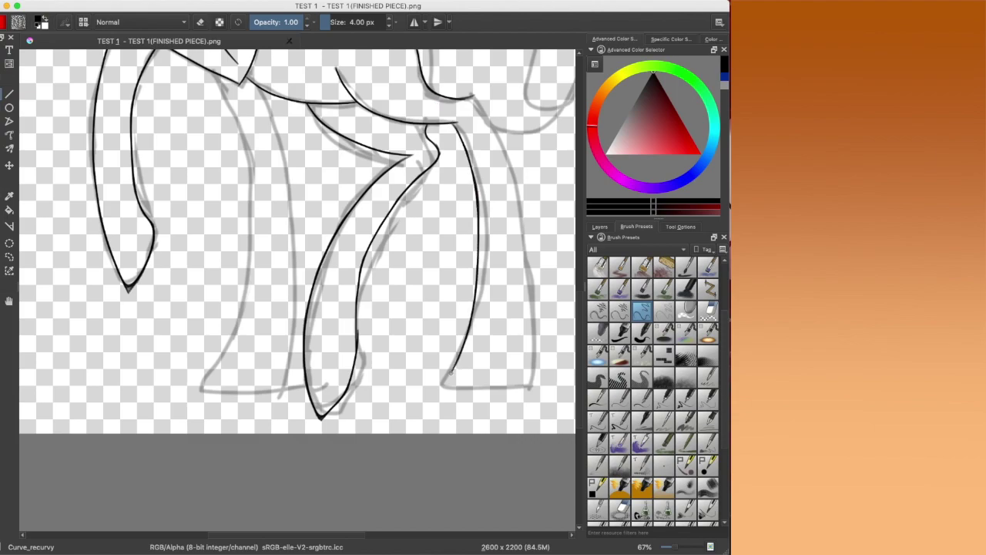
key("ctrl+z")
Step: Zoom out to 25% and undo the last three ink strokes on the legs and belly
scroll(451, 373, "down", 5)
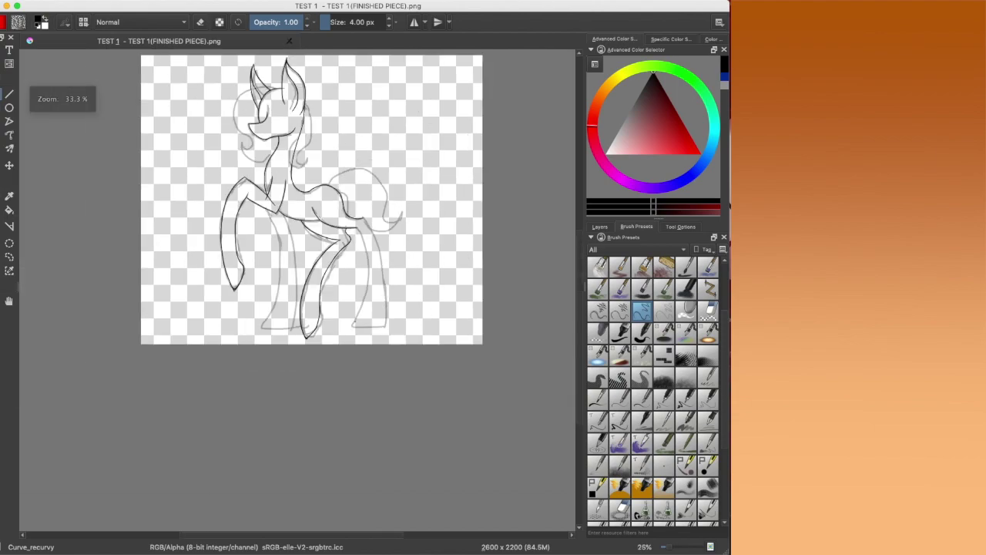
left_click(9, 301)
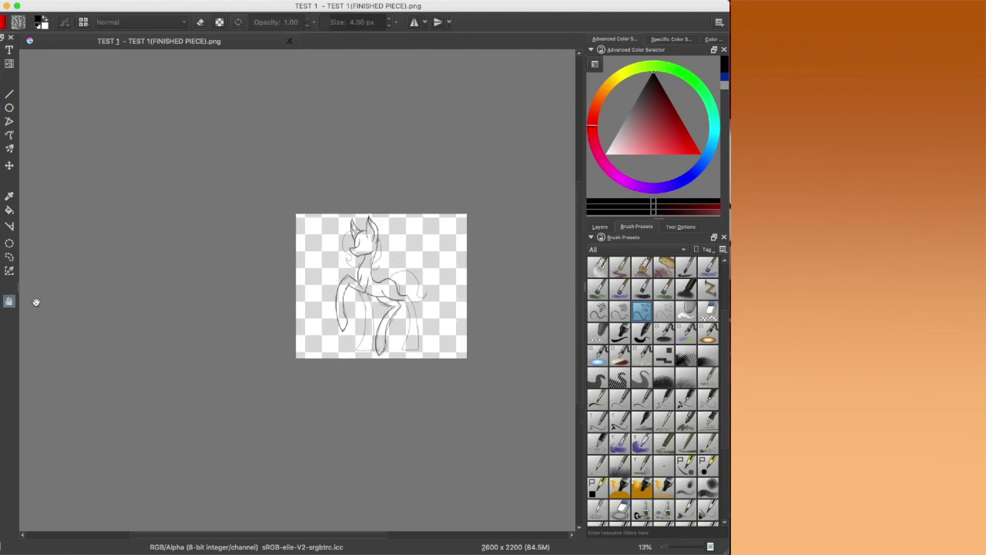
mouse_move(404, 284)
left_mouse_down()
mouse_move(305, 241)
mouse_move(319, 232)
left_mouse_up()
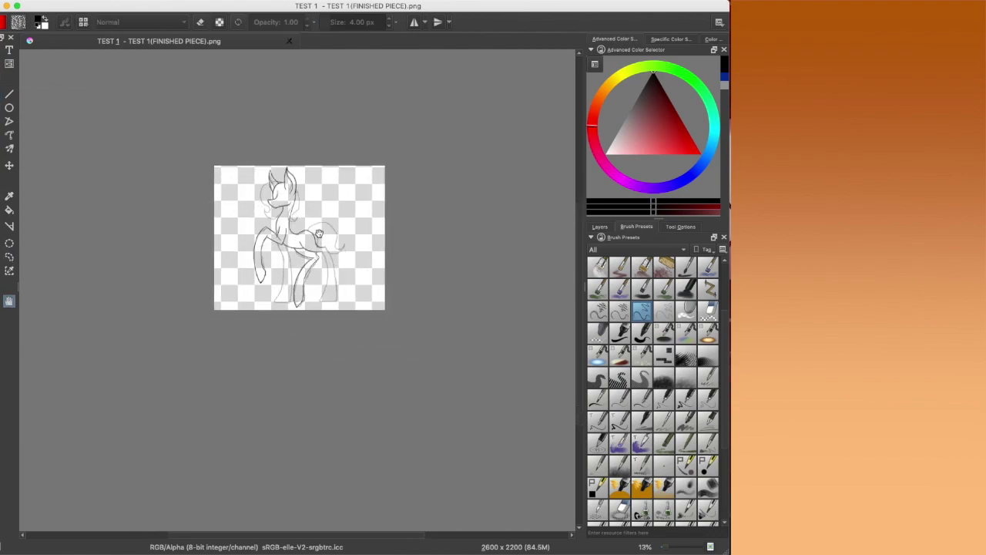
scroll(319, 233, "up", 4)
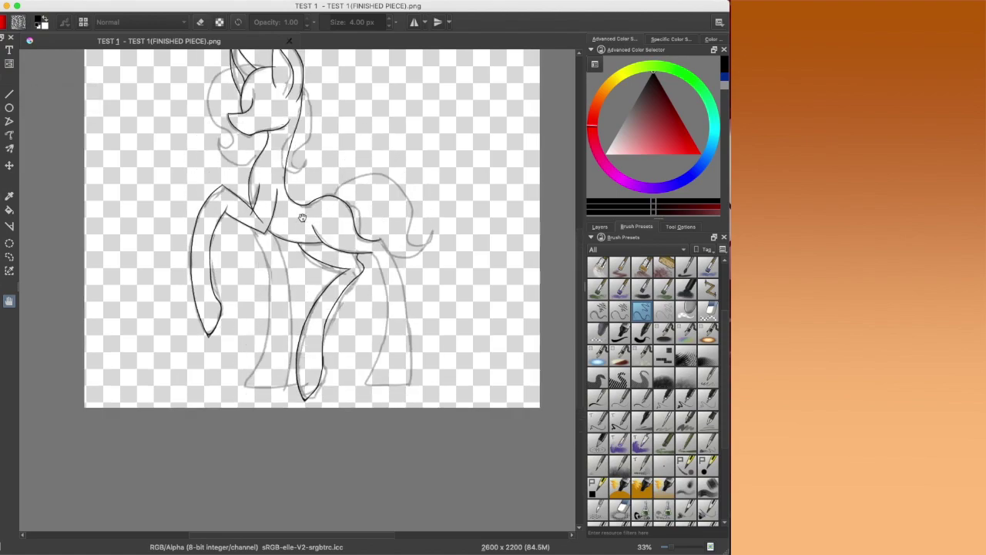
scroll(302, 217, "down", 1)
scroll(311, 194, "down", 1)
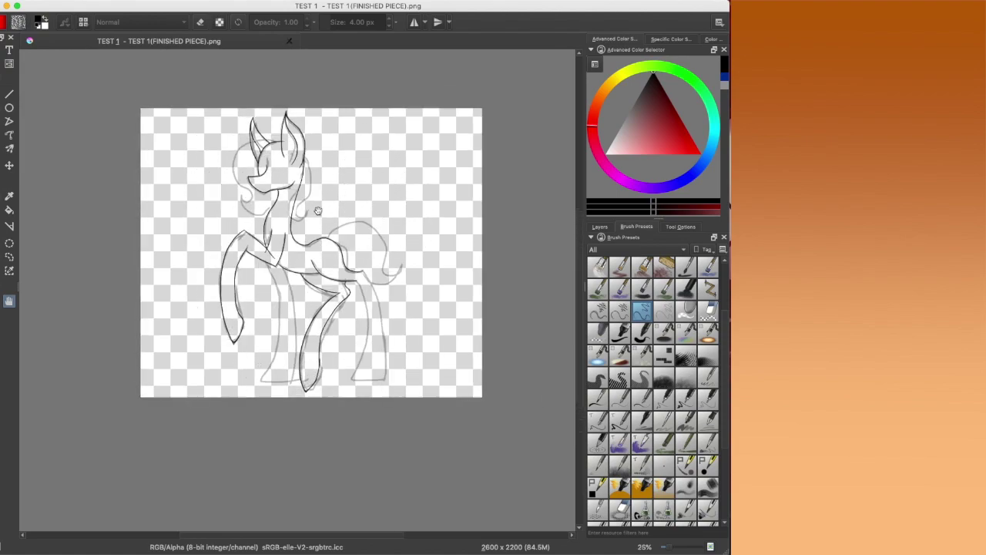
left_click_drag(325, 301, 321, 299)
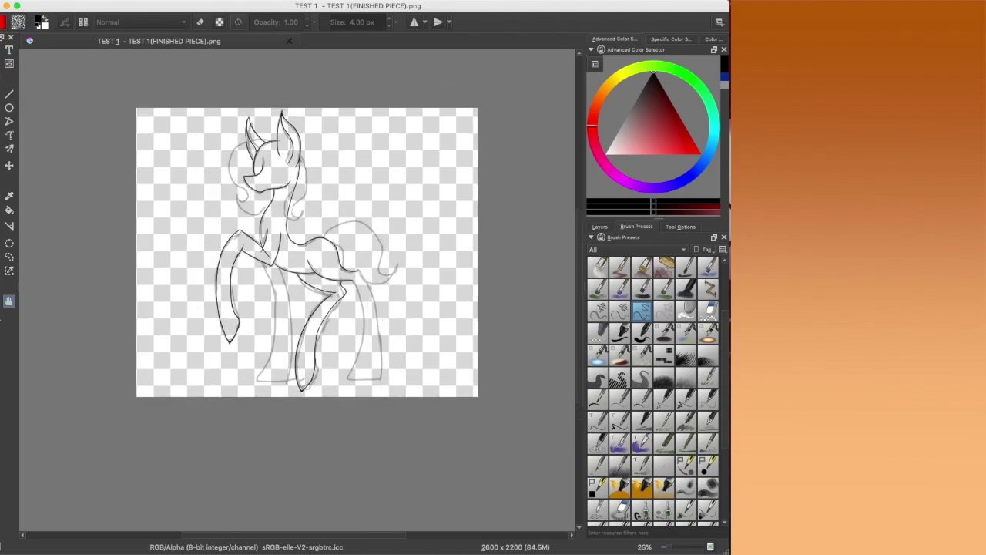
left_click_drag(351, 299, 345, 292)
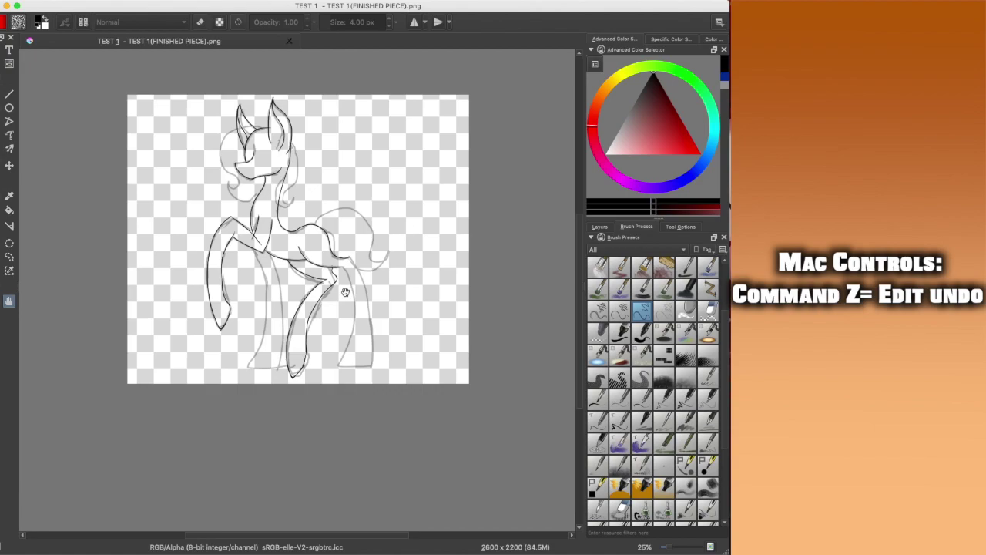
key("super+z")
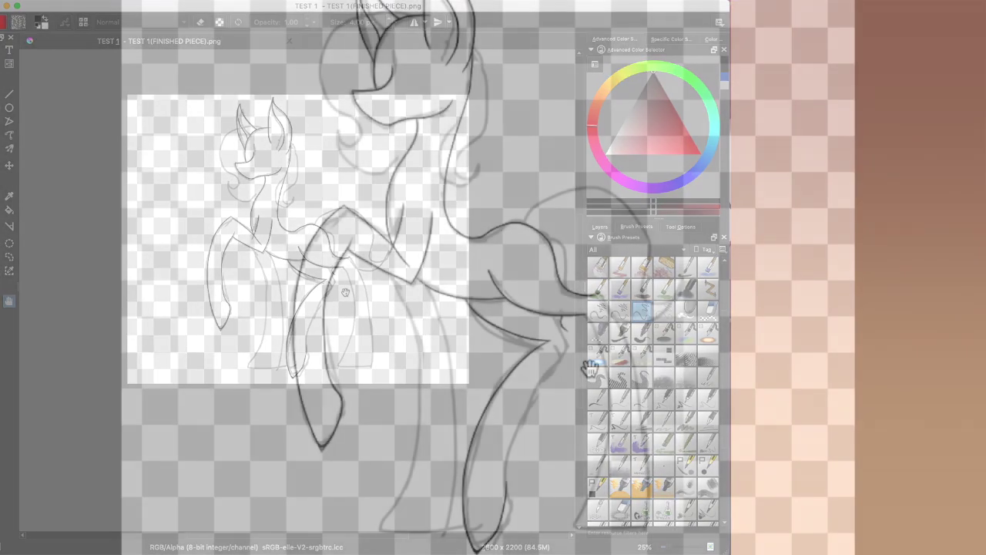
key("super+z")
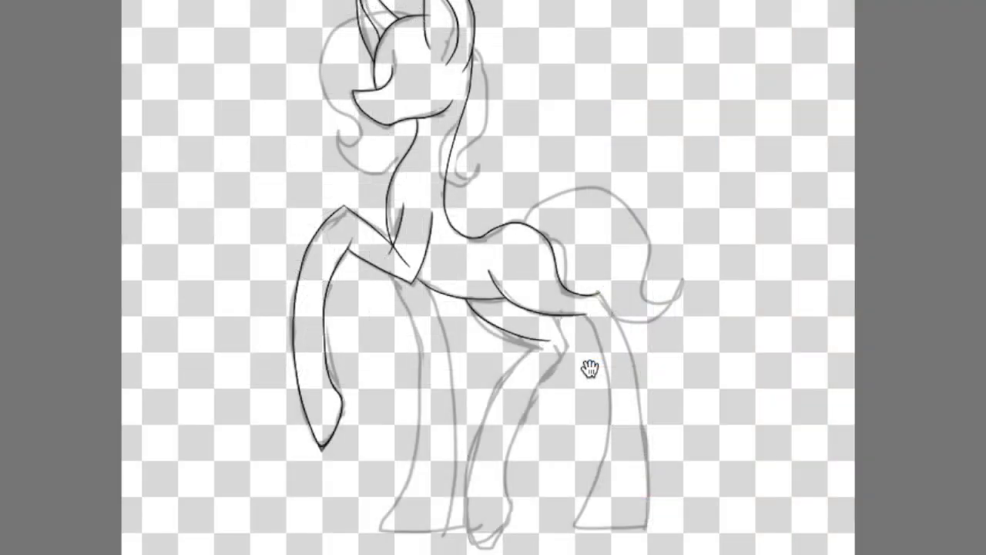
key("super+z")
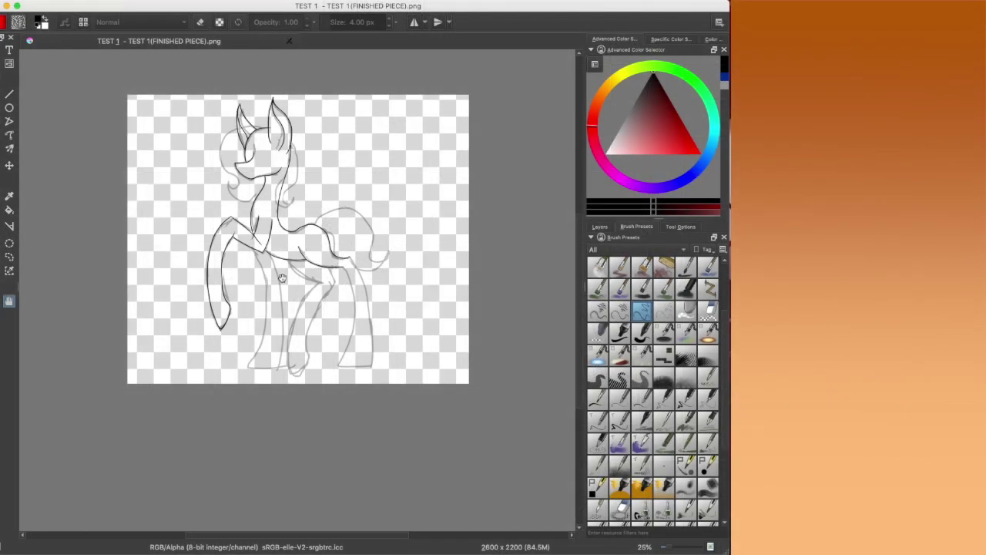
mouse_move(333, 284)
left_mouse_down()
mouse_move(309, 277)
mouse_move(330, 279)
left_mouse_up()
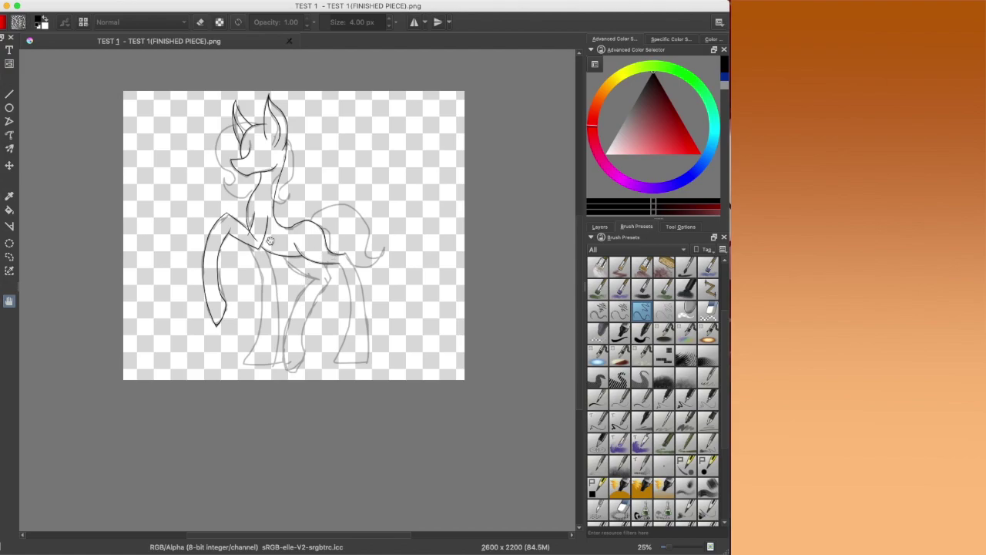
left_click_drag(323, 253, 318, 269)
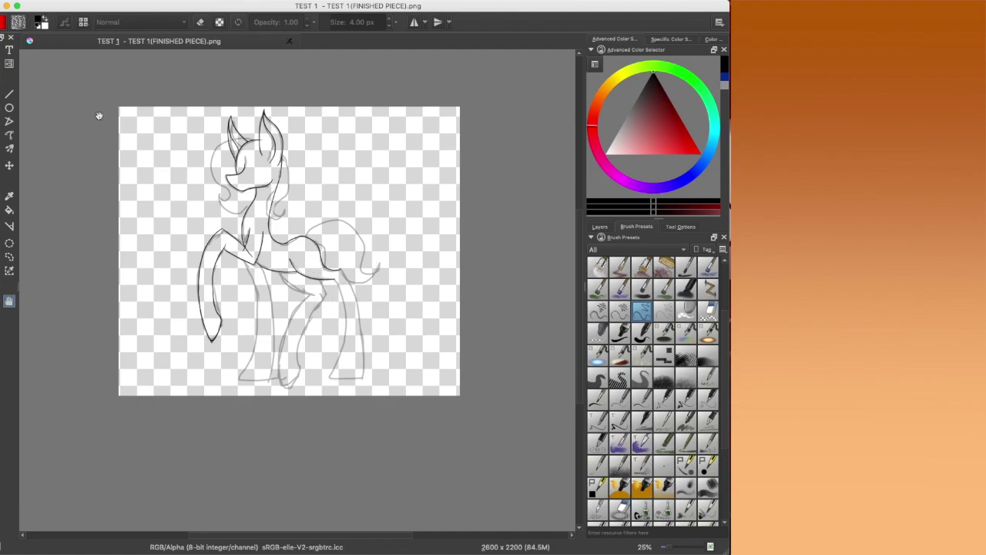
left_click(74, 0)
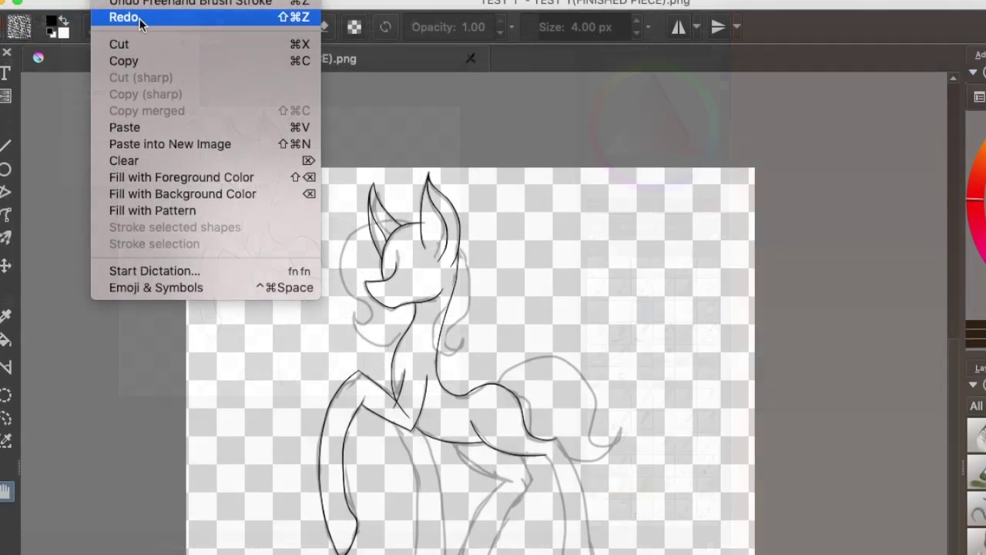
left_click(93, 17)
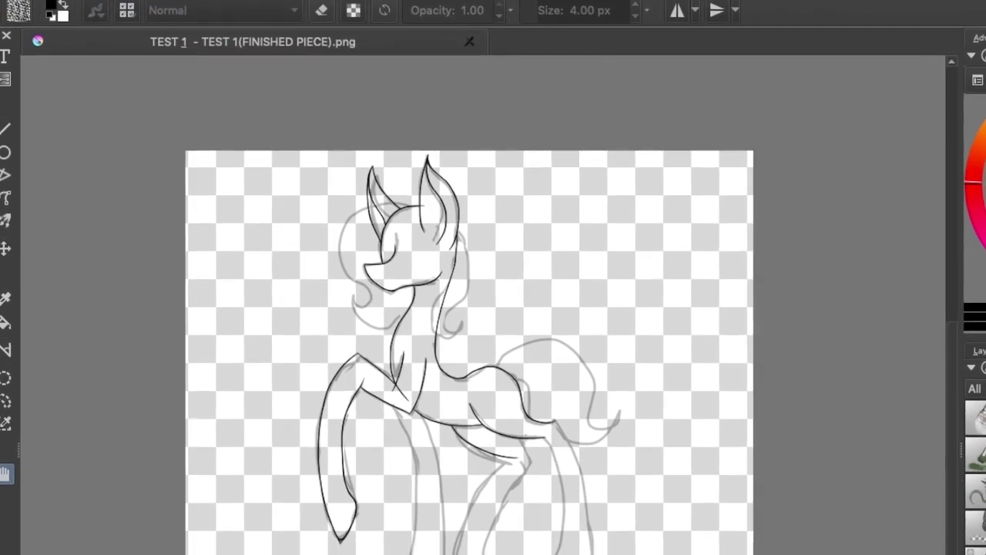